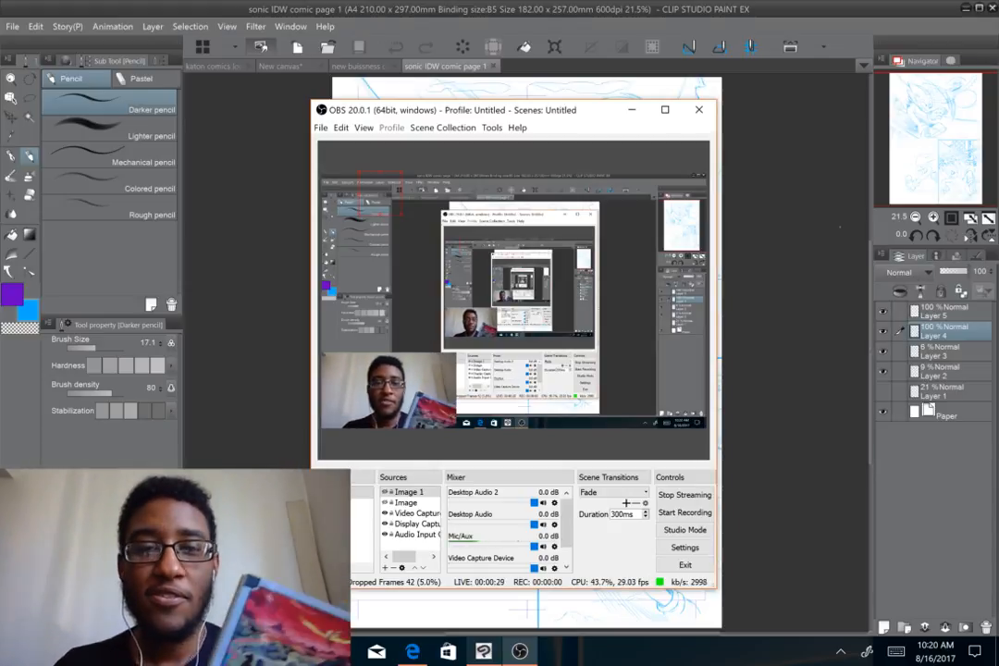
Check the live stream's status in OBS and on the YouTube live dashboard, returning to the comic page in Clip Studio Paint
click(796, 11)
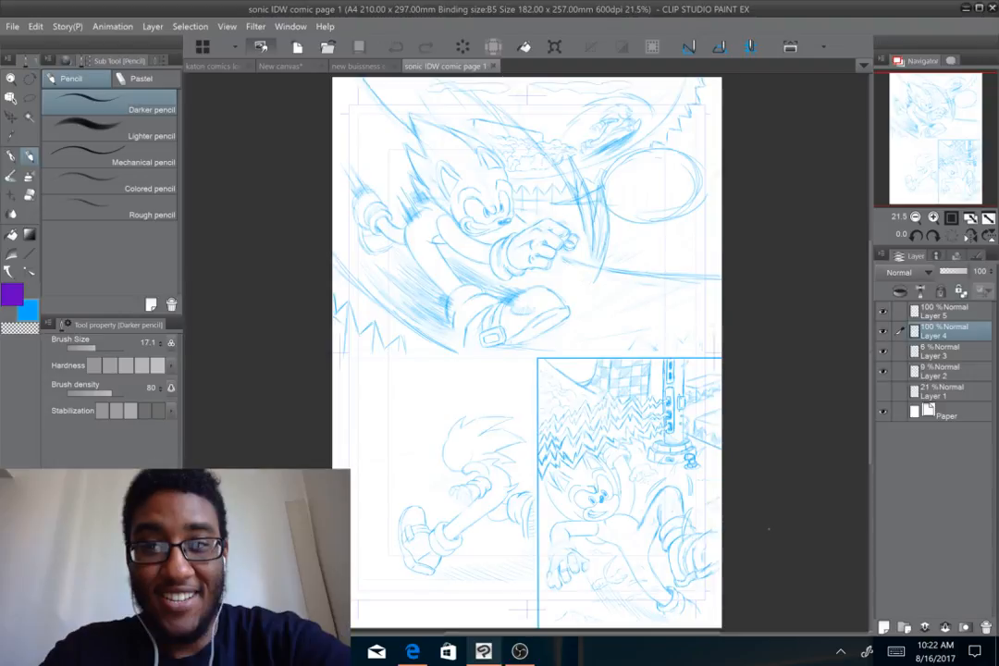
click(520, 652)
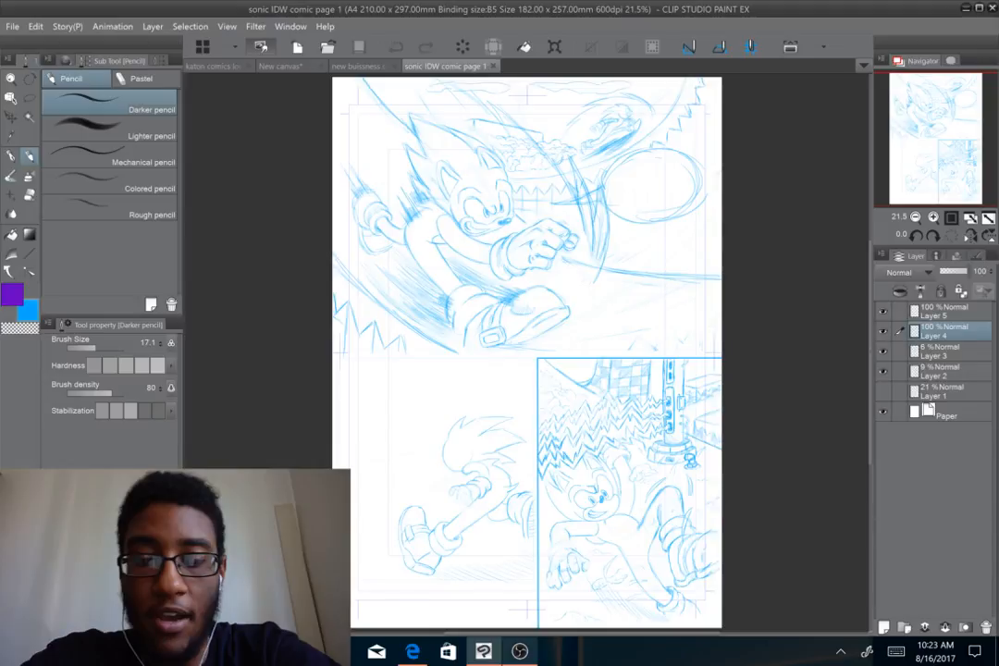
click(520, 651)
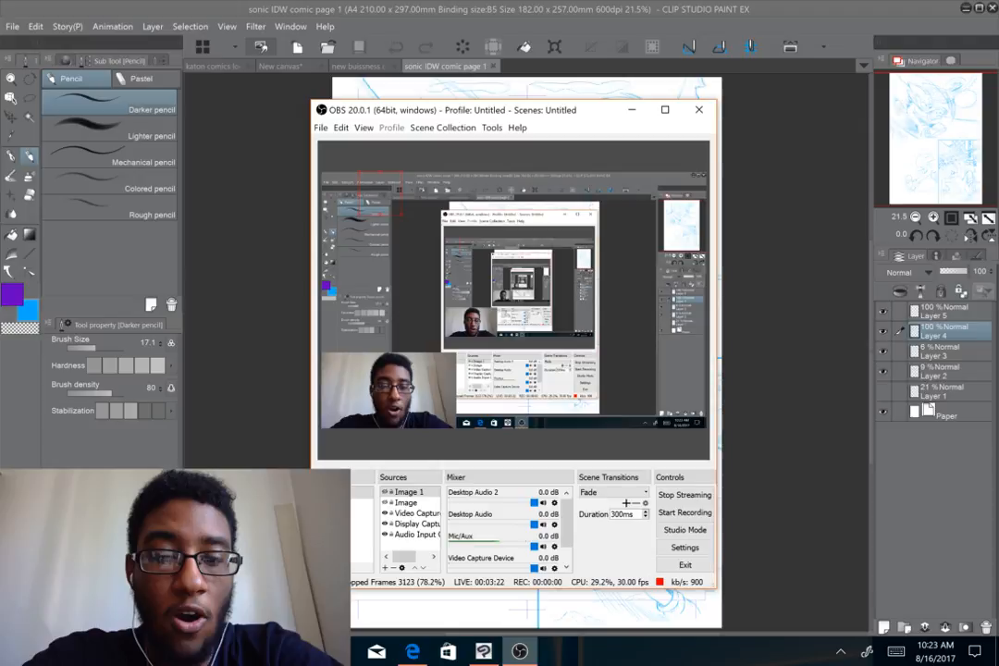
click(520, 651)
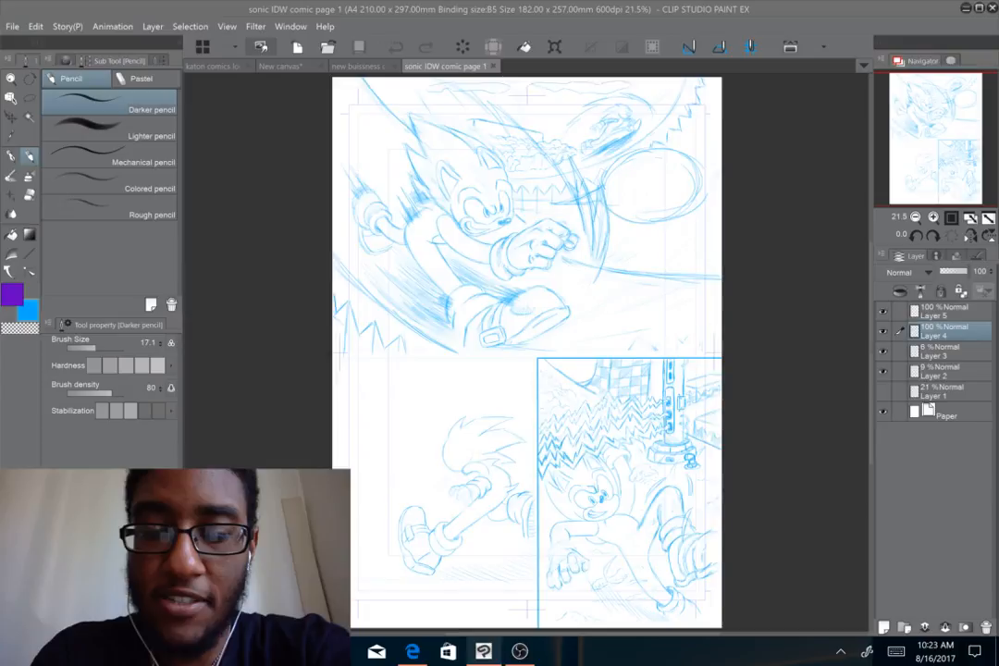
key(alt+Tab)
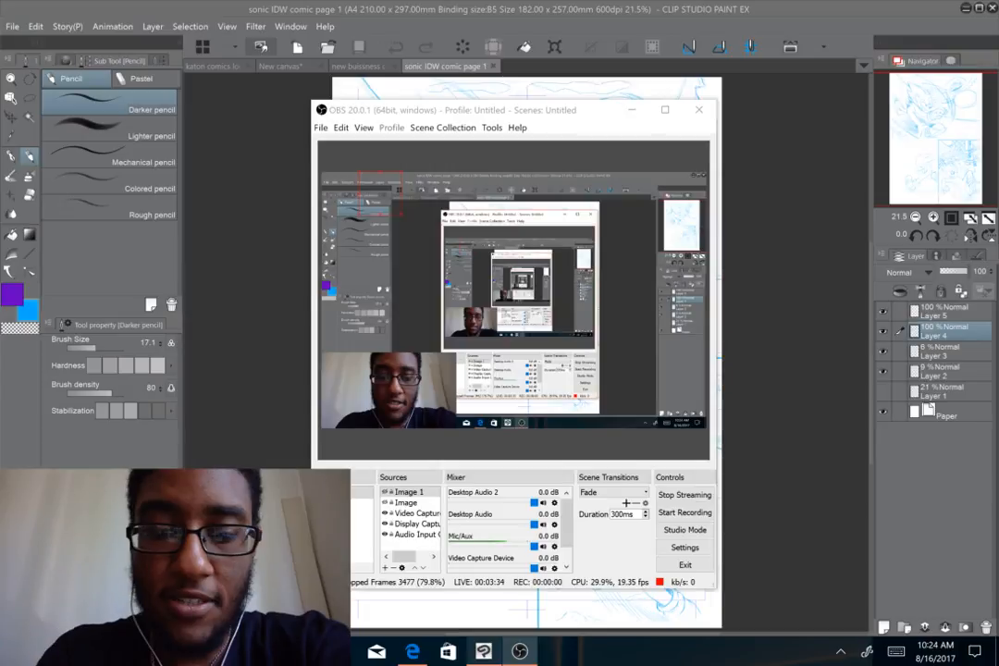
key(alt+Tab)
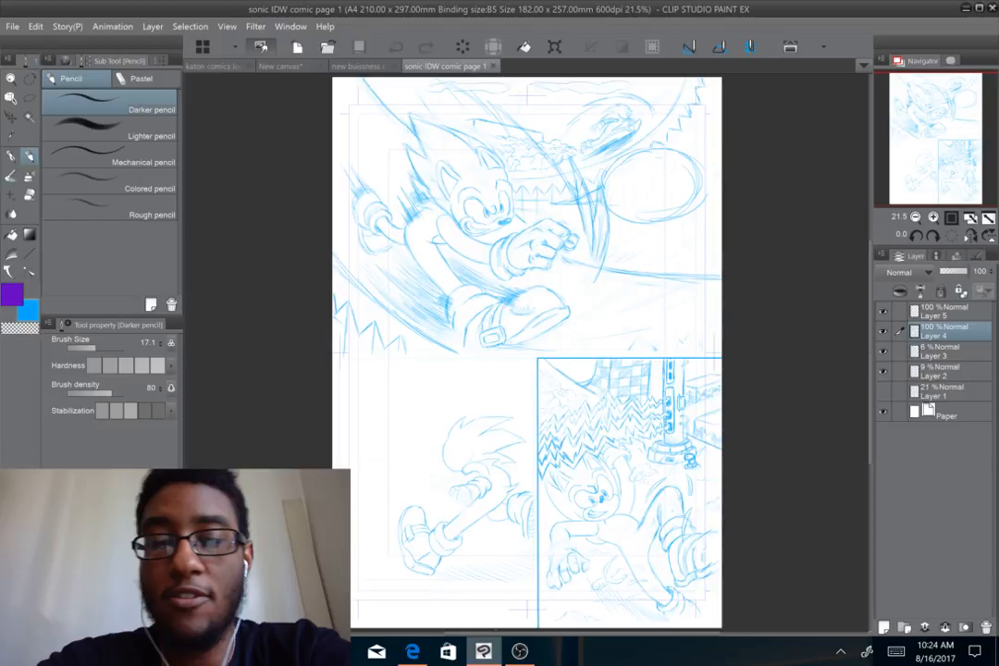
click(520, 652)
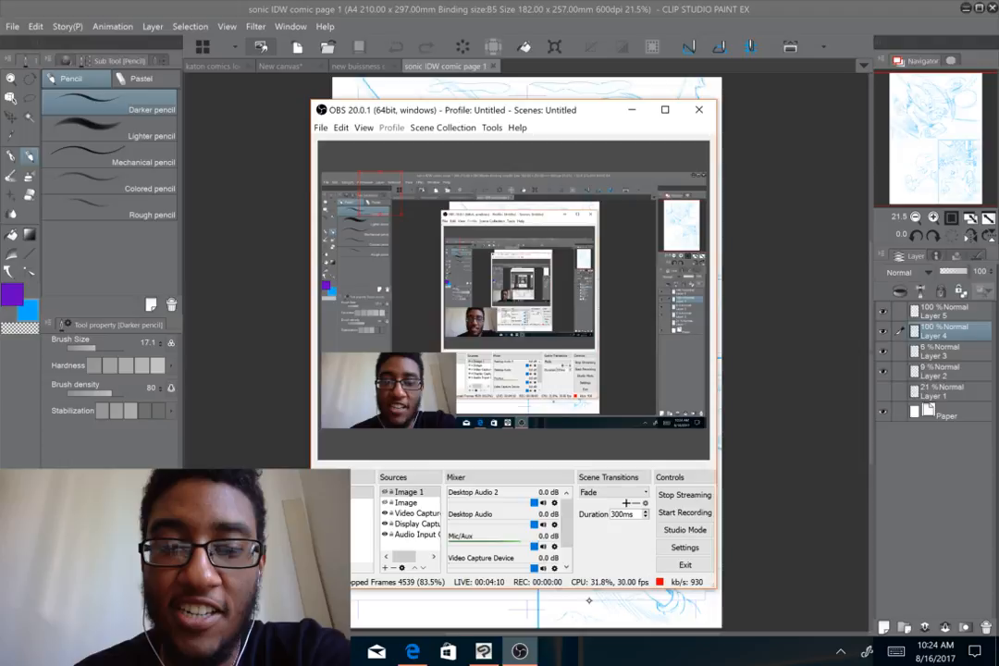
click(589, 600)
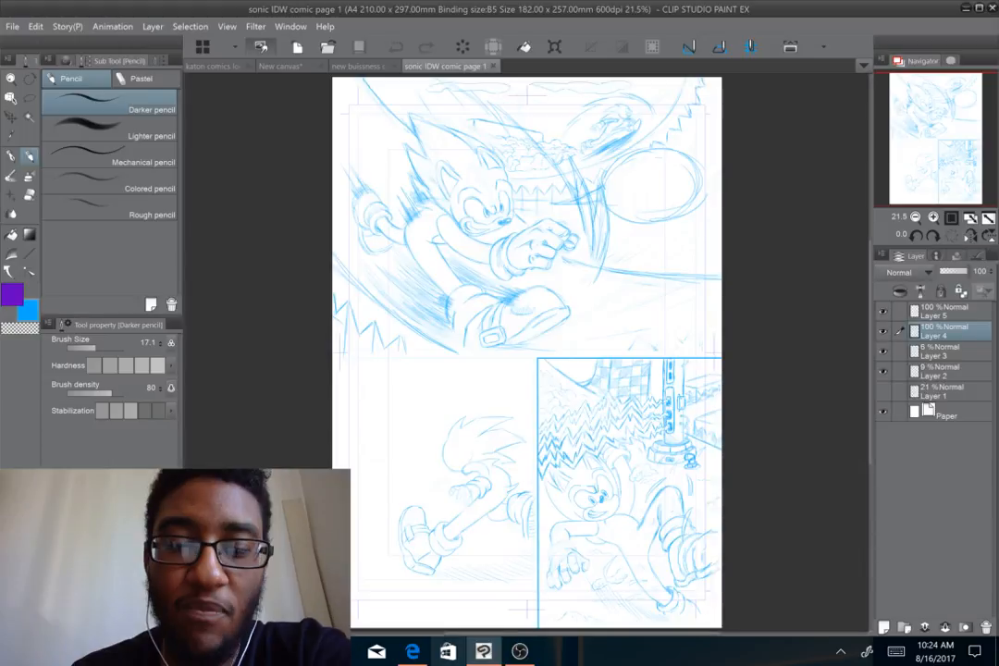
key(alt+Tab)
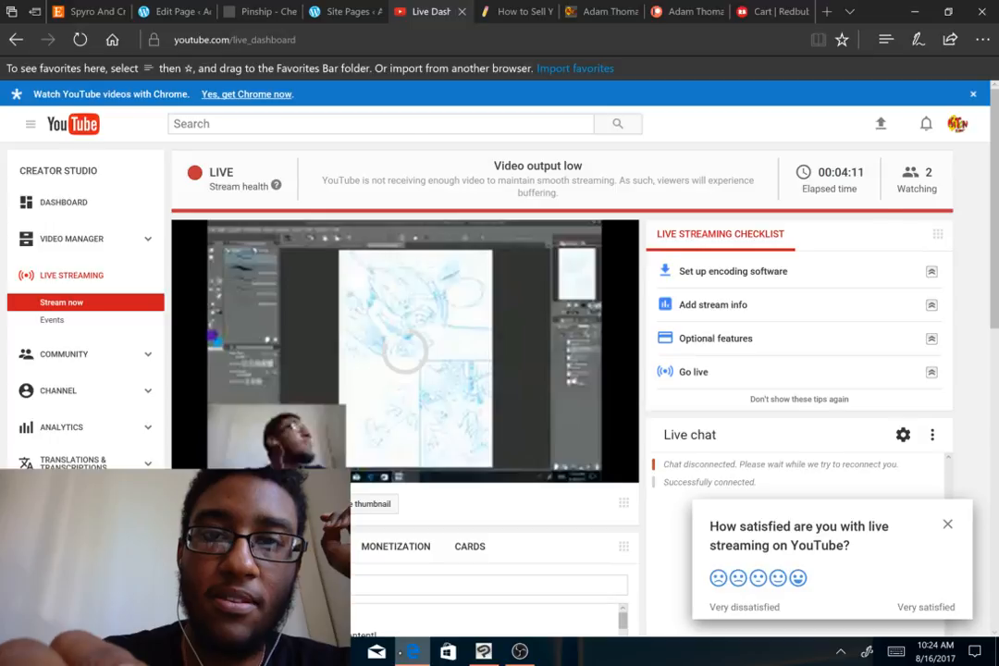
key(alt+Tab)
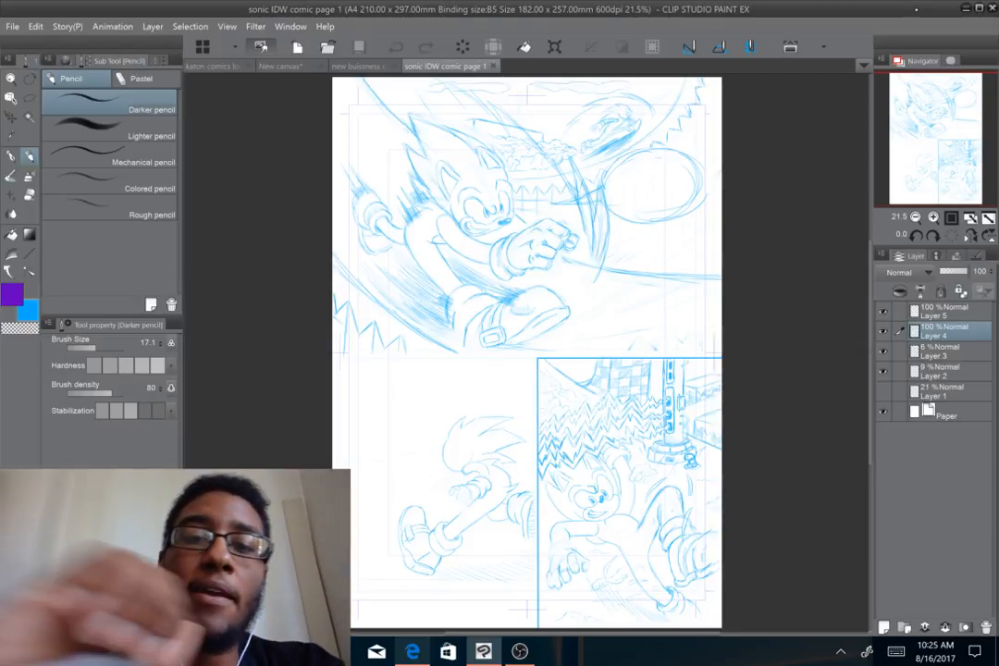
Toggle the visibility of Layer 4 and examine the running character's clenched fist in the upper comic panel
scroll(556, 123, up, 2)
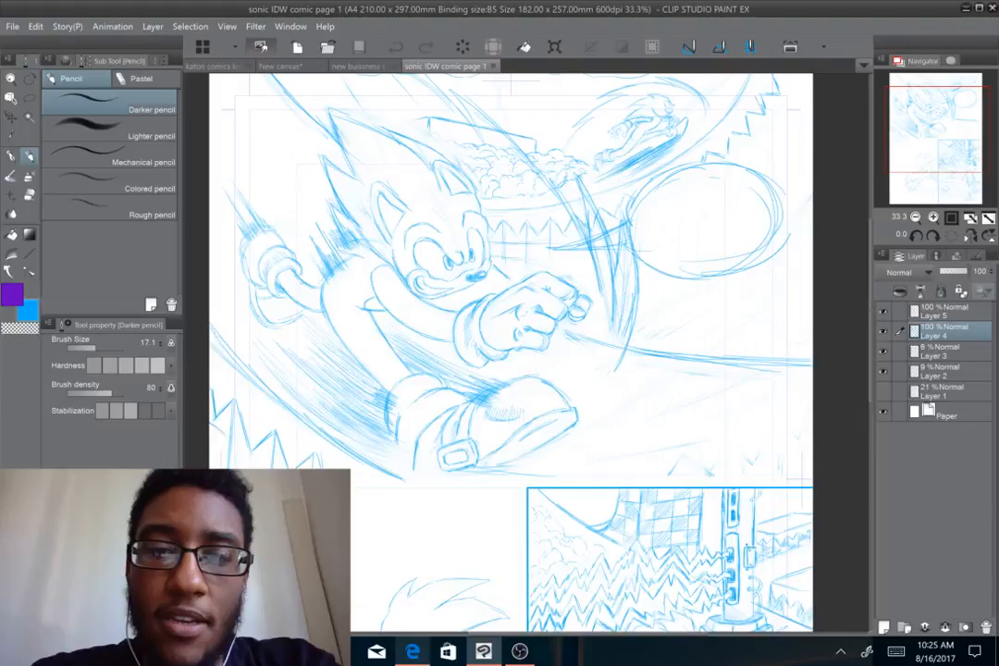
scroll(634, 259, up, 2)
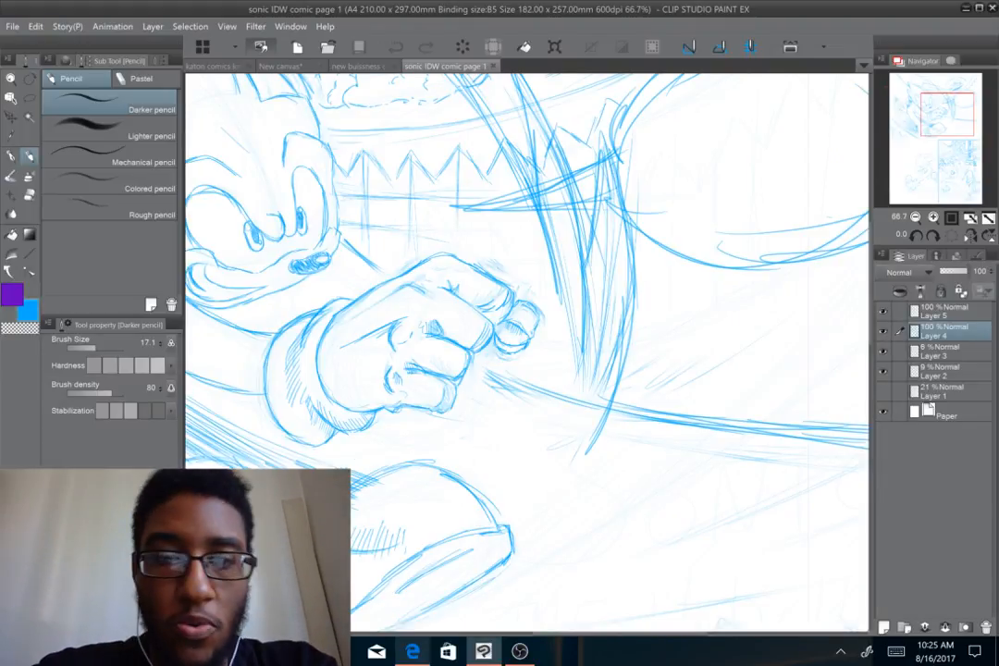
scroll(463, 305, up, 1)
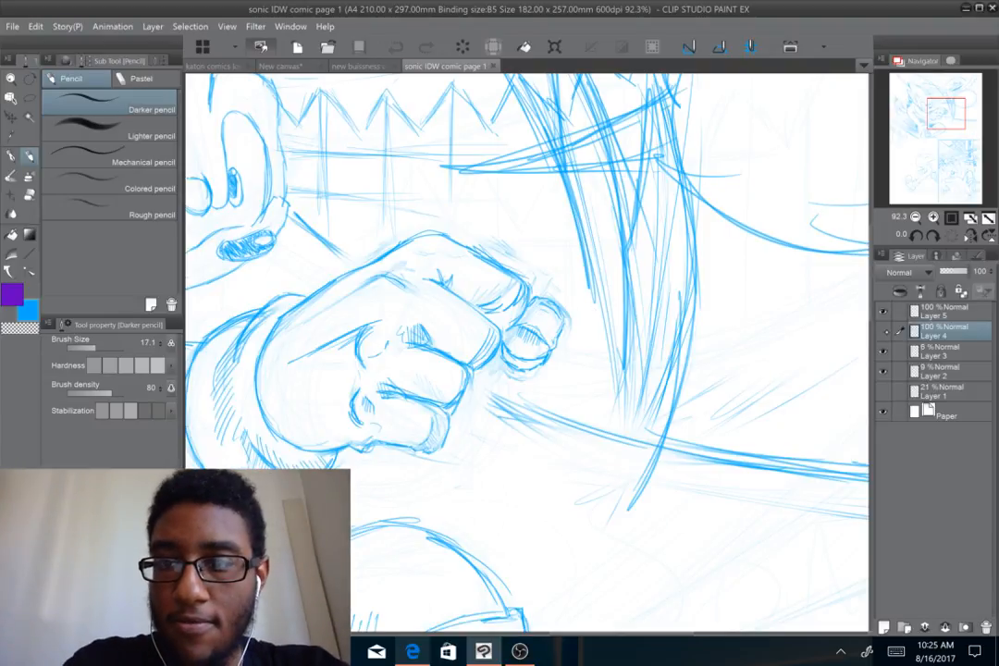
click(885, 332)
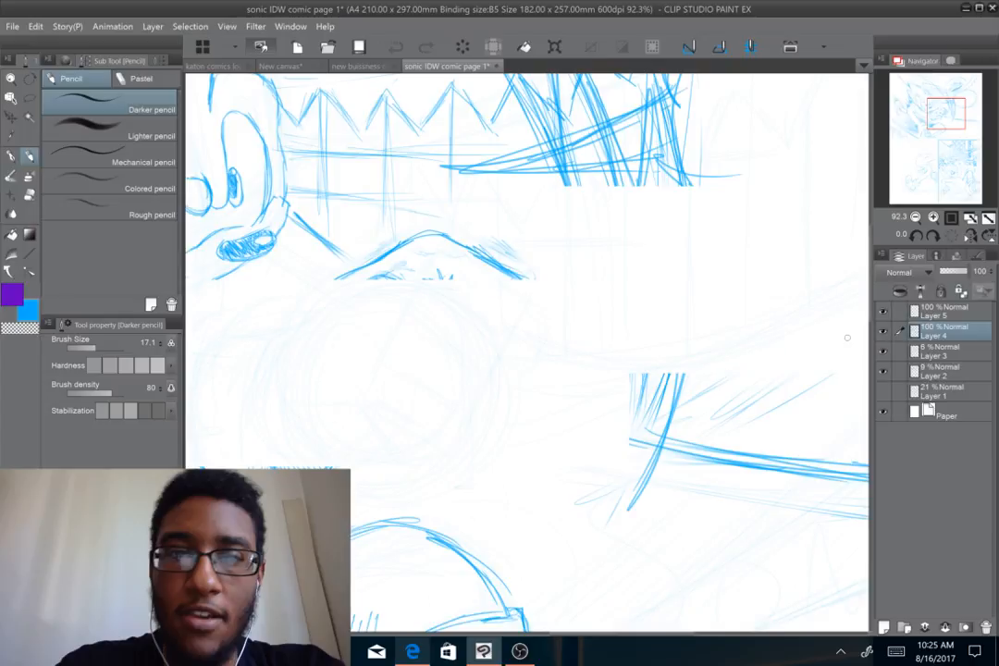
scroll(409, 286, down, 2)
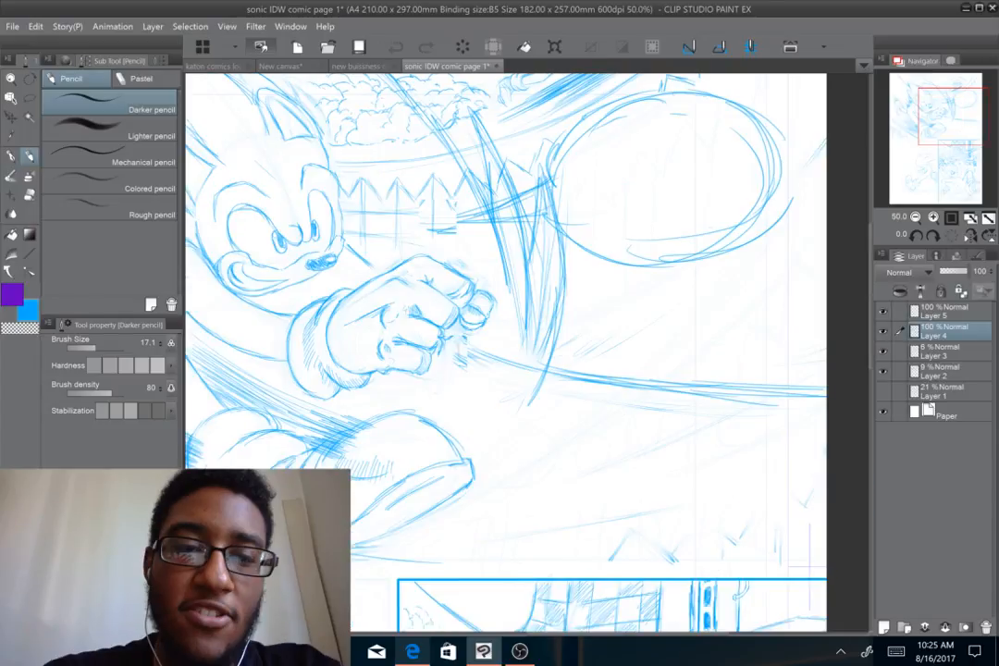
scroll(435, 266, up, 2)
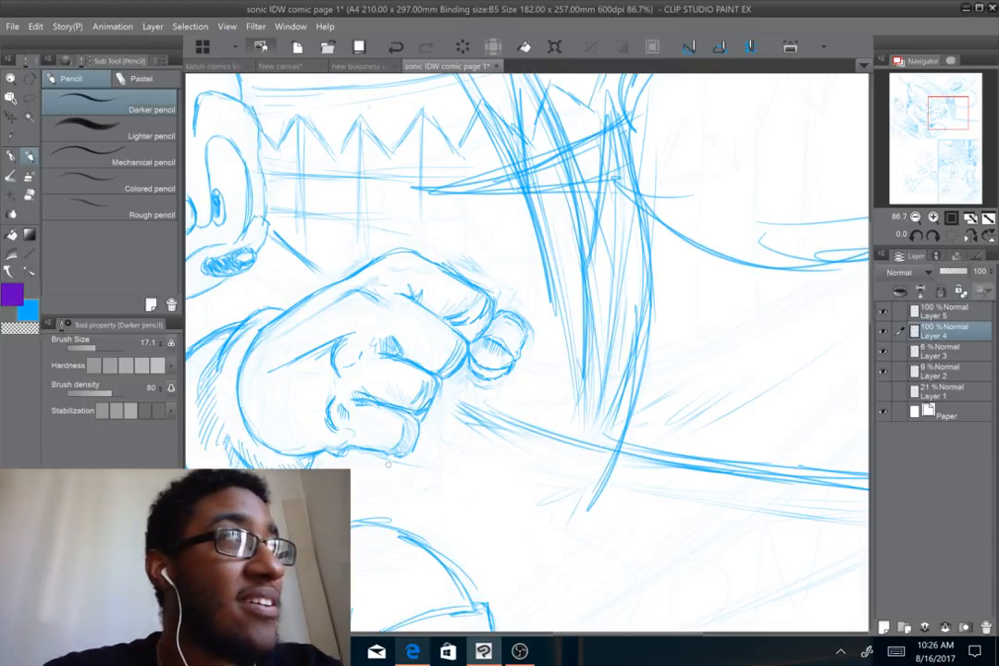
scroll(426, 266, down, 2)
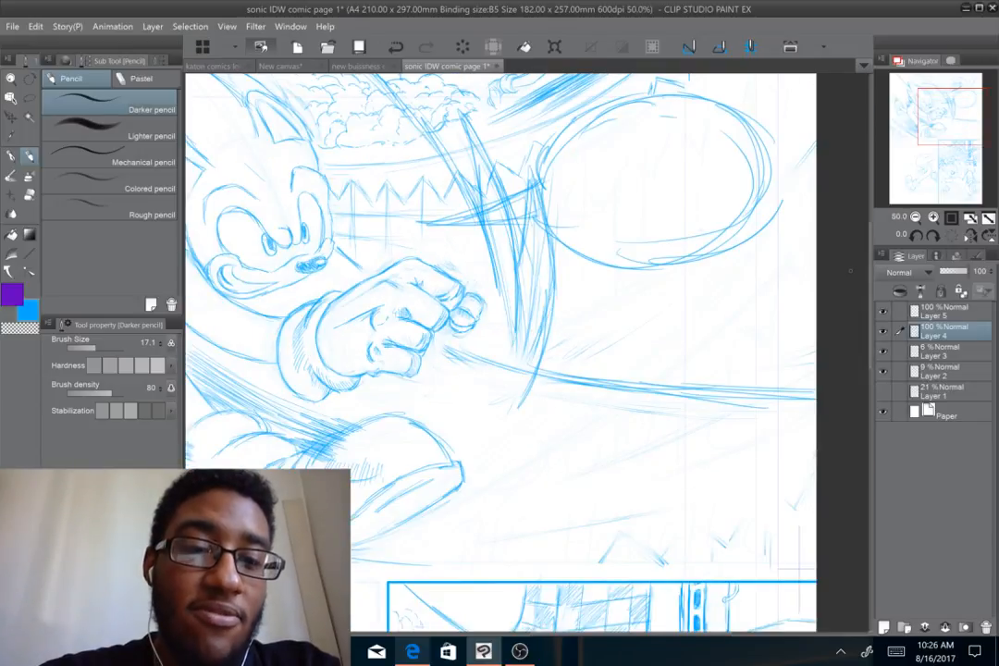
Examine the upper panel's sketch, covering the running character's shoe, fist and face and the large oval beside him
drag(766, 398, 819, 287)
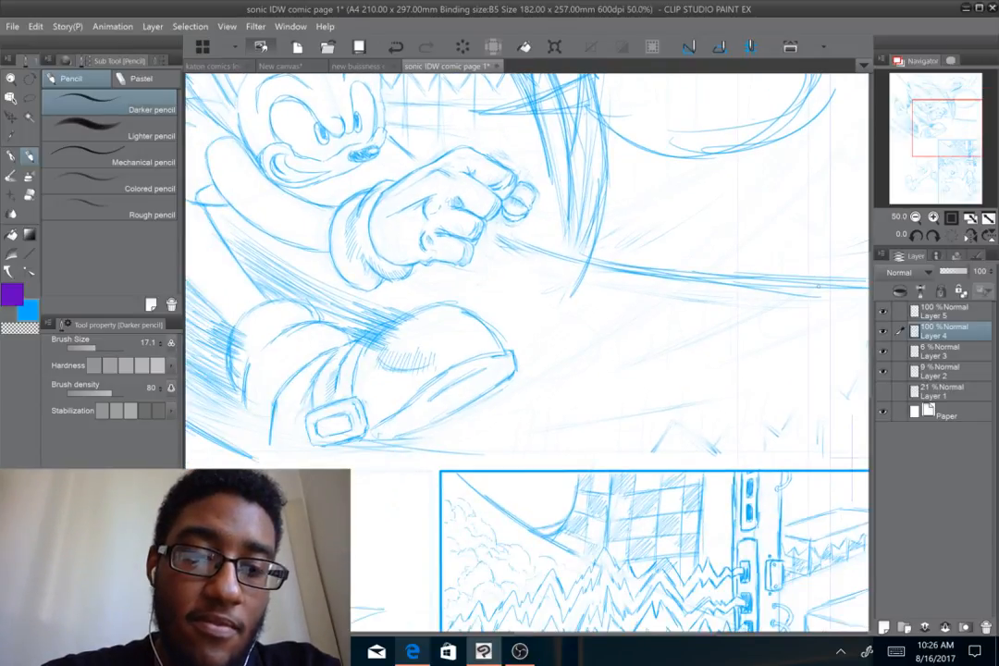
scroll(283, 453, up, 1)
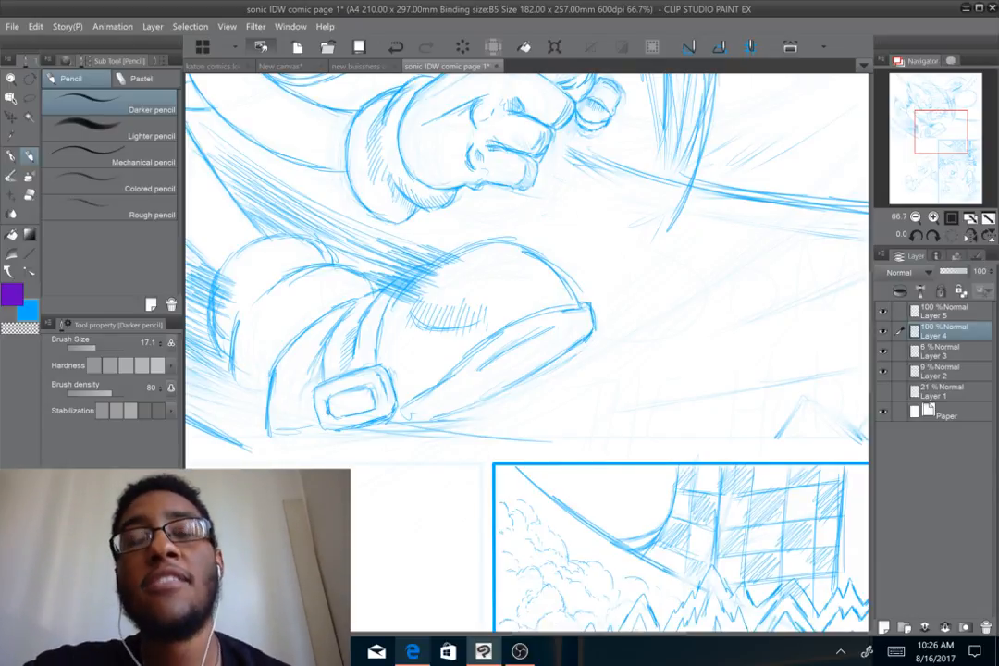
scroll(392, 251, down, 2)
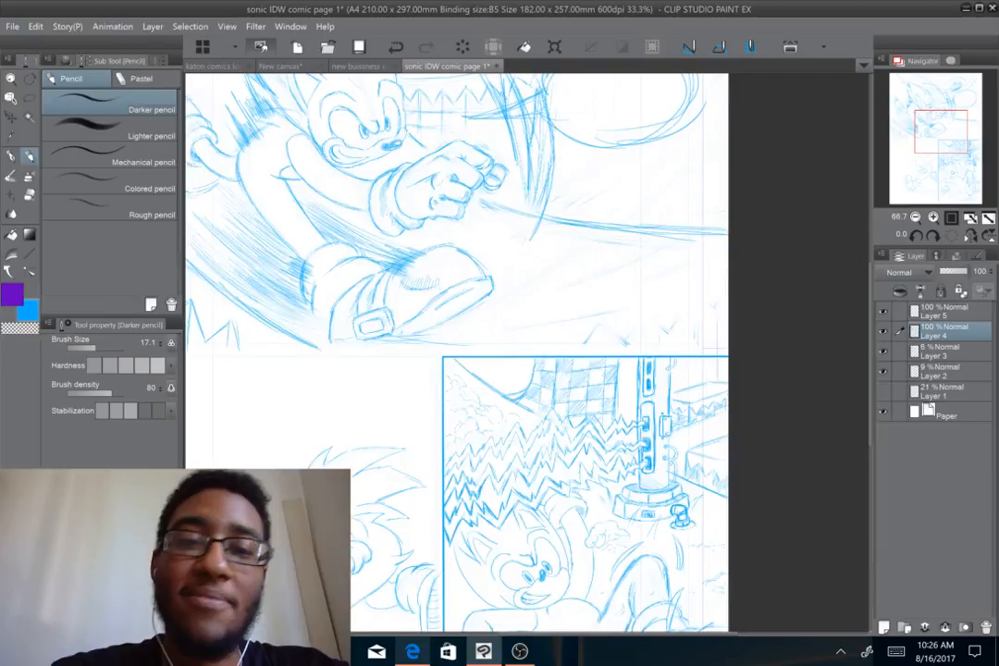
drag(464, 231, 352, 341)
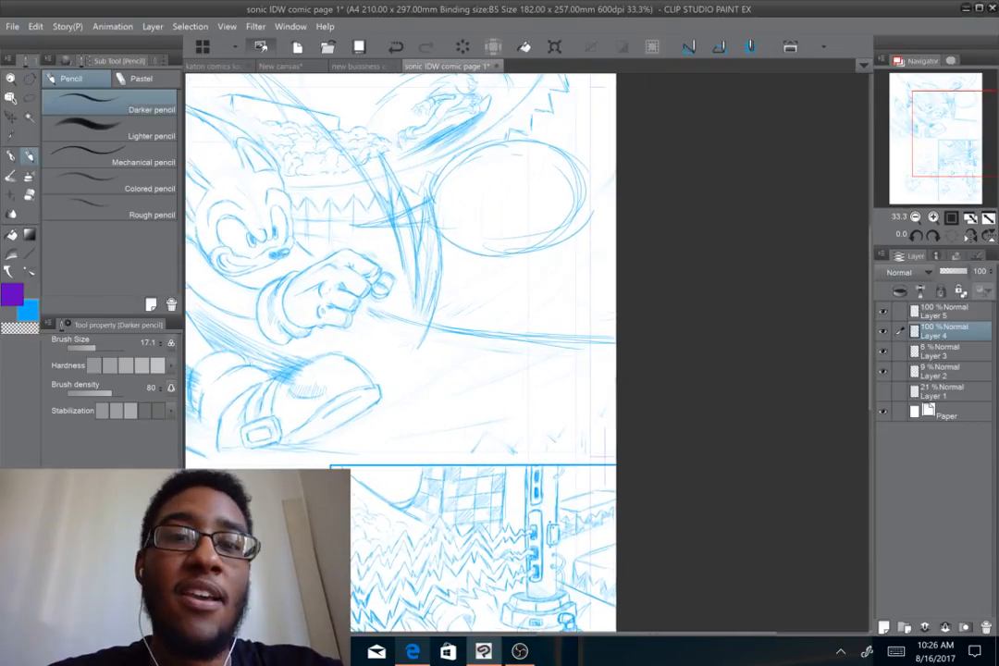
scroll(463, 269, up, 1)
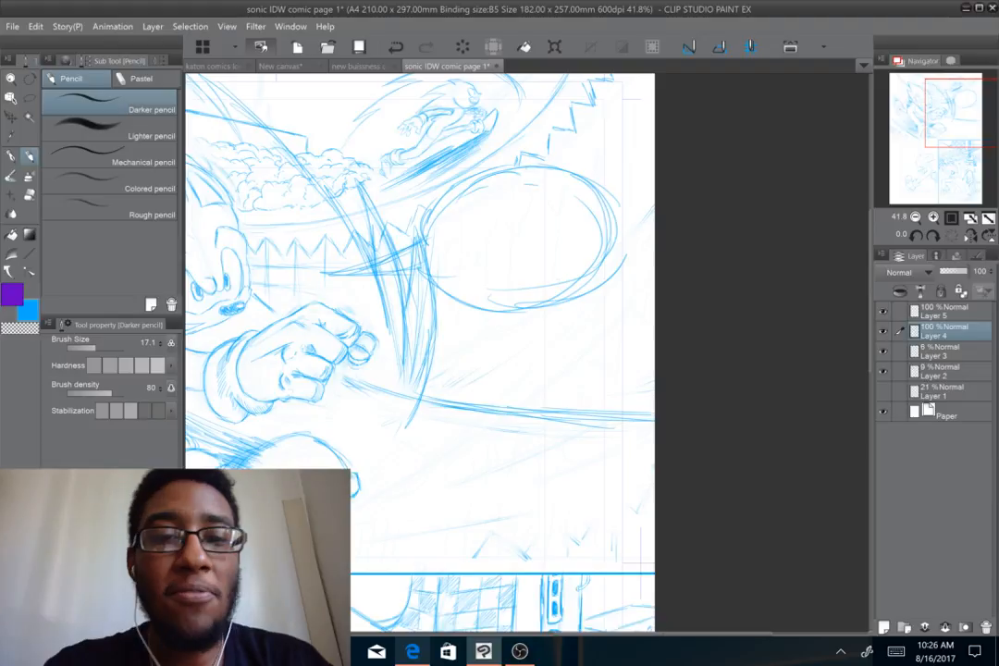
scroll(527, 351, up, 1)
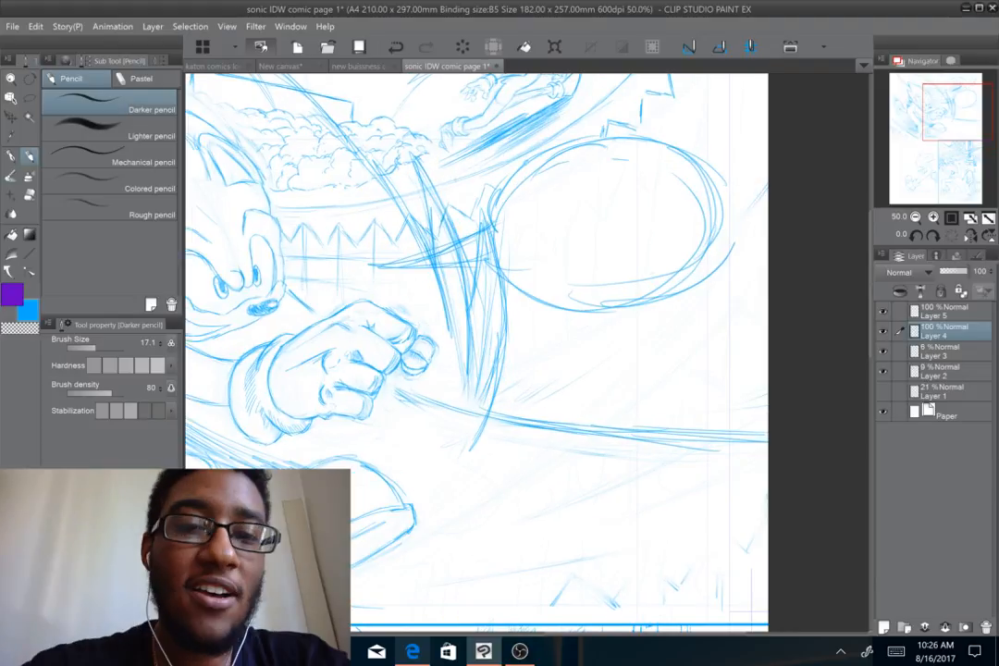
scroll(518, 351, up, 1)
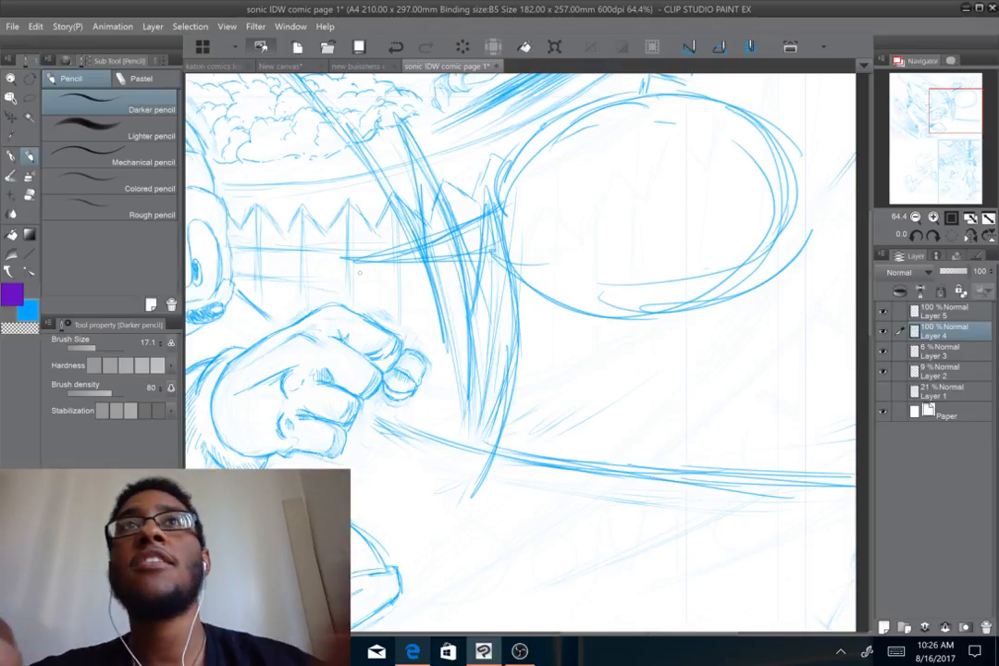
drag(706, 269, 550, 282)
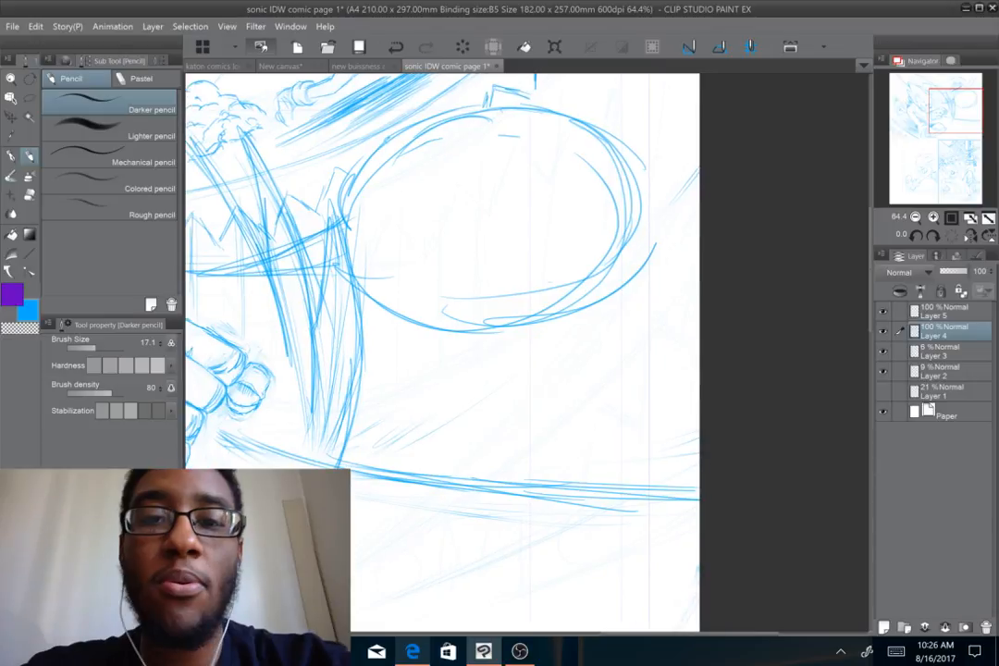
scroll(388, 375, down, 2)
drag(387, 374, 520, 355)
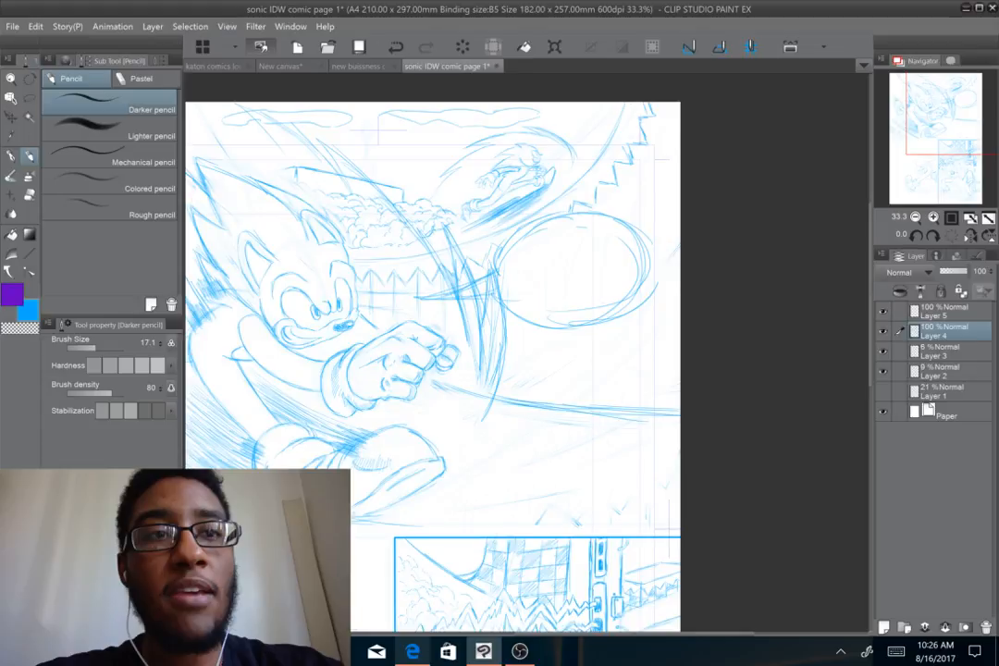
scroll(485, 419, up, 1)
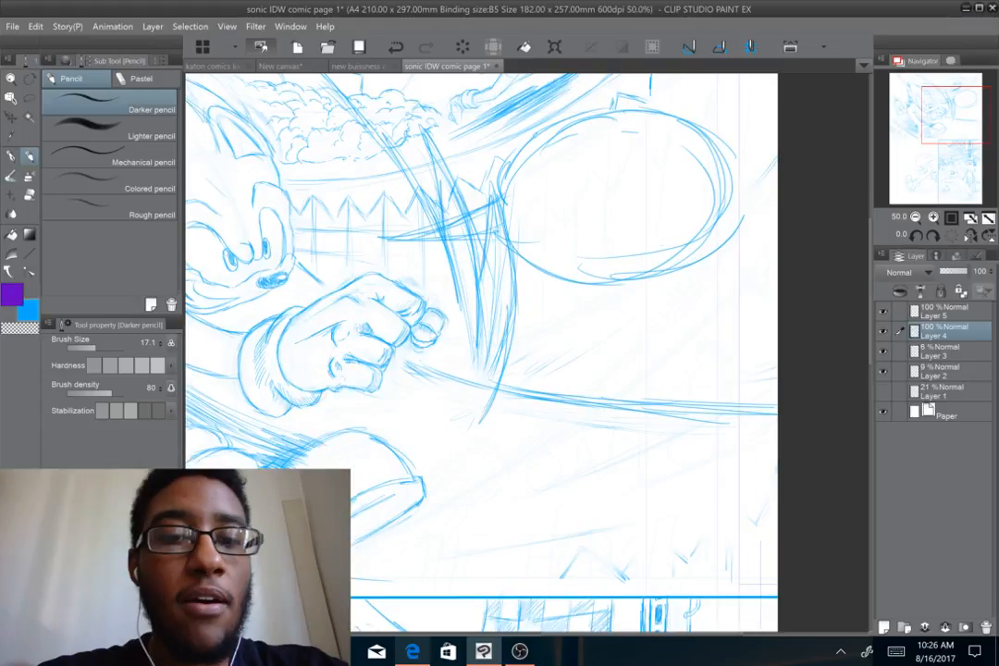
drag(435, 342, 606, 394)
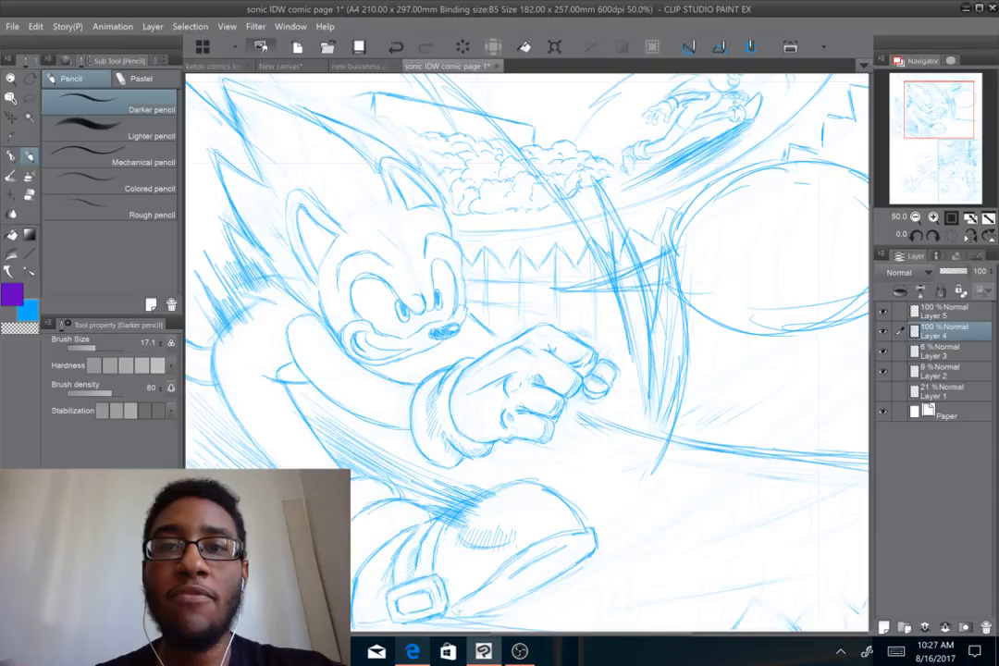
scroll(491, 310, down, 2)
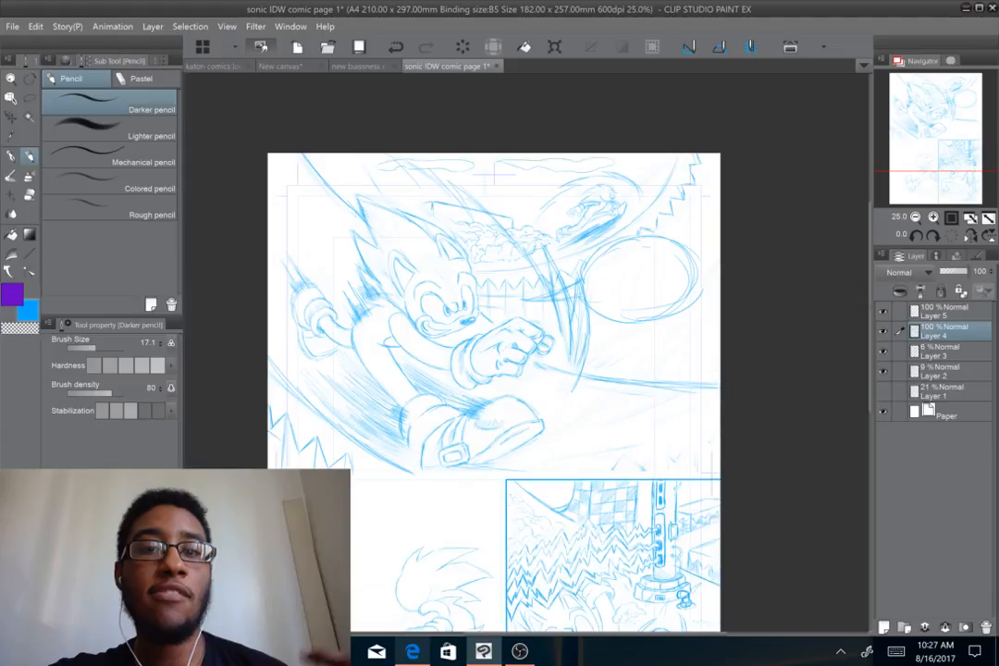
Examine the framed lower panel's sketch, covering the jagged energy lines, the machine column and the fallen character
scroll(506, 370, up, 1)
drag(527, 360, 490, 250)
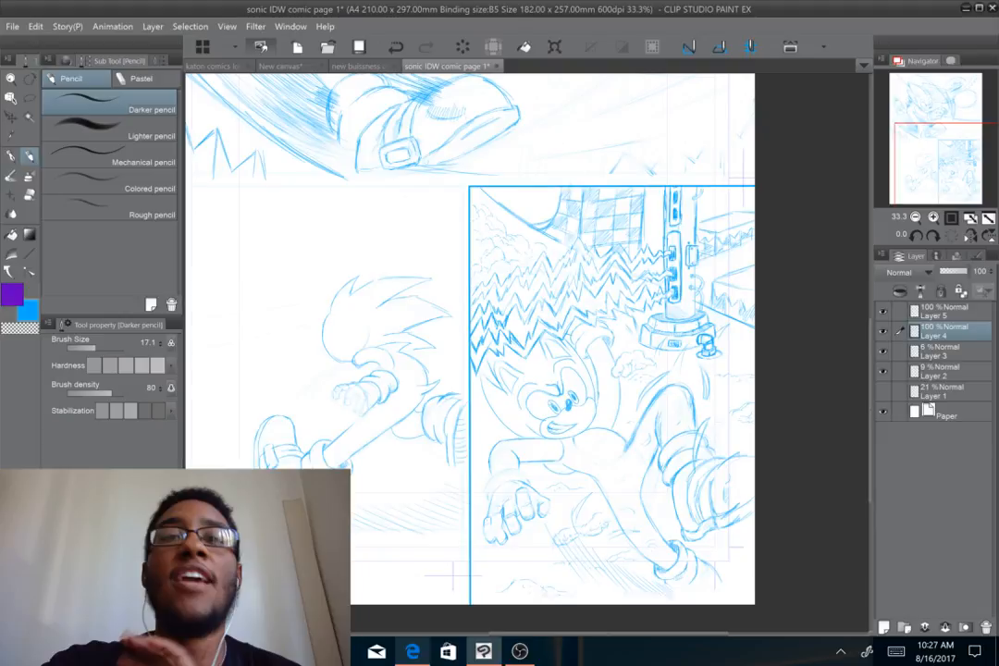
scroll(615, 286, up, 1)
drag(511, 225, 435, 268)
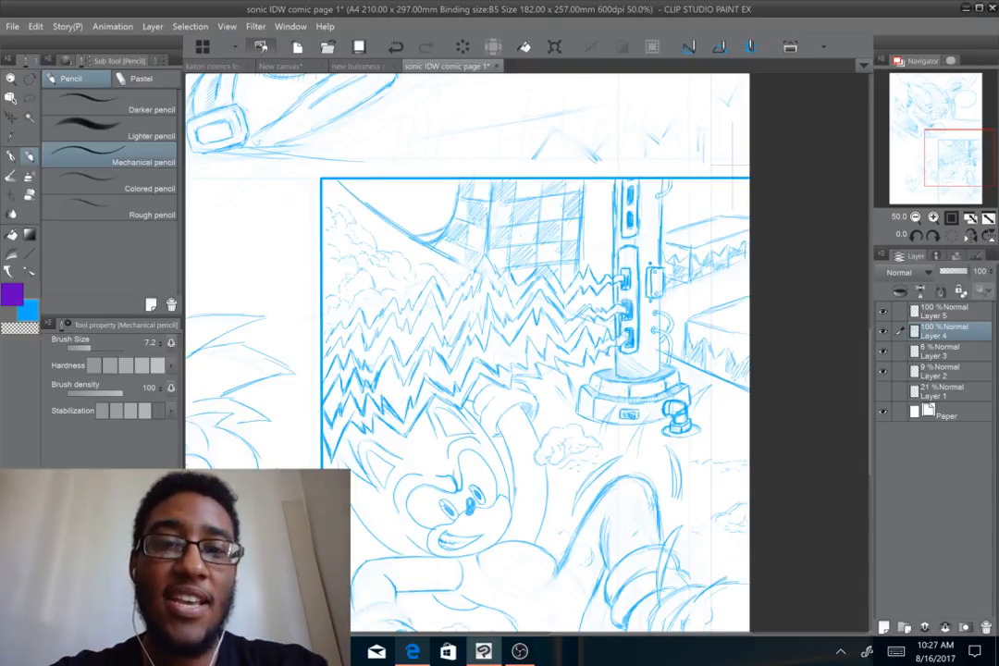
scroll(490, 325, up, 1)
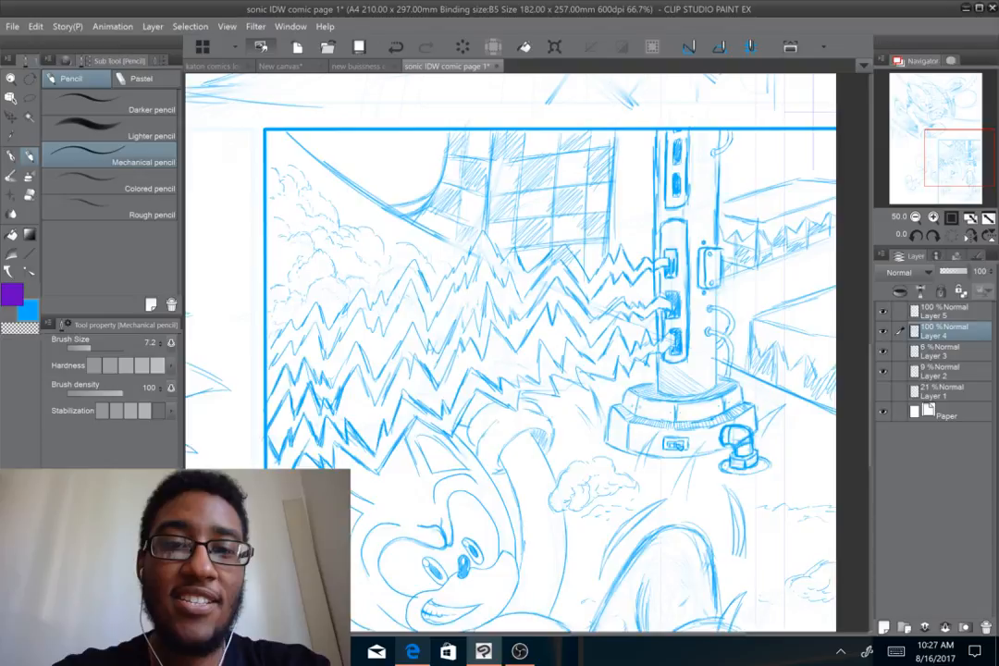
scroll(344, 456, up, 2)
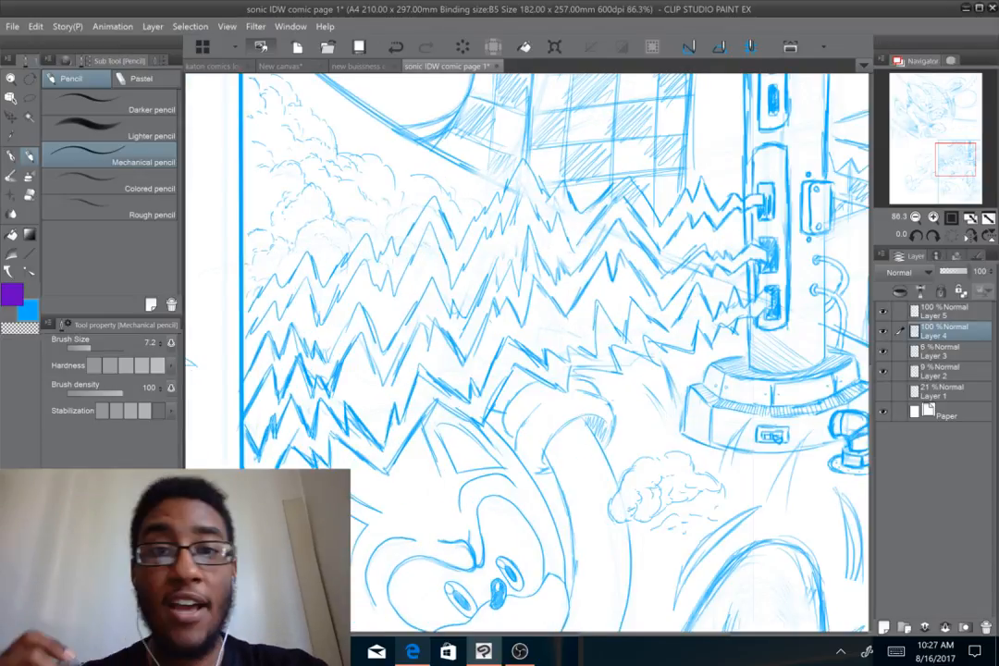
drag(528, 296, 574, 402)
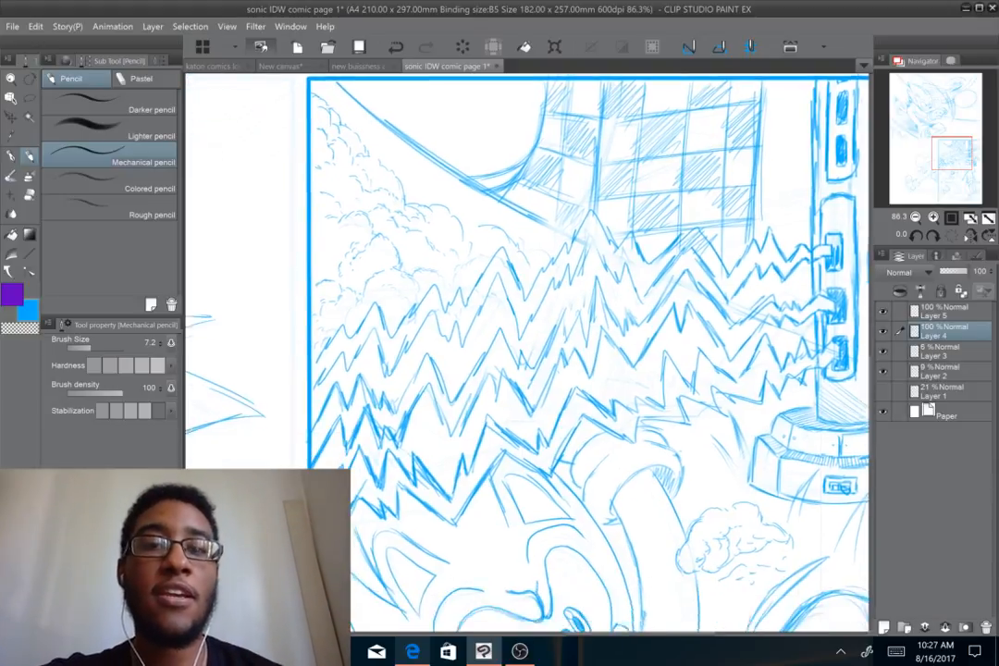
drag(574, 345, 575, 333)
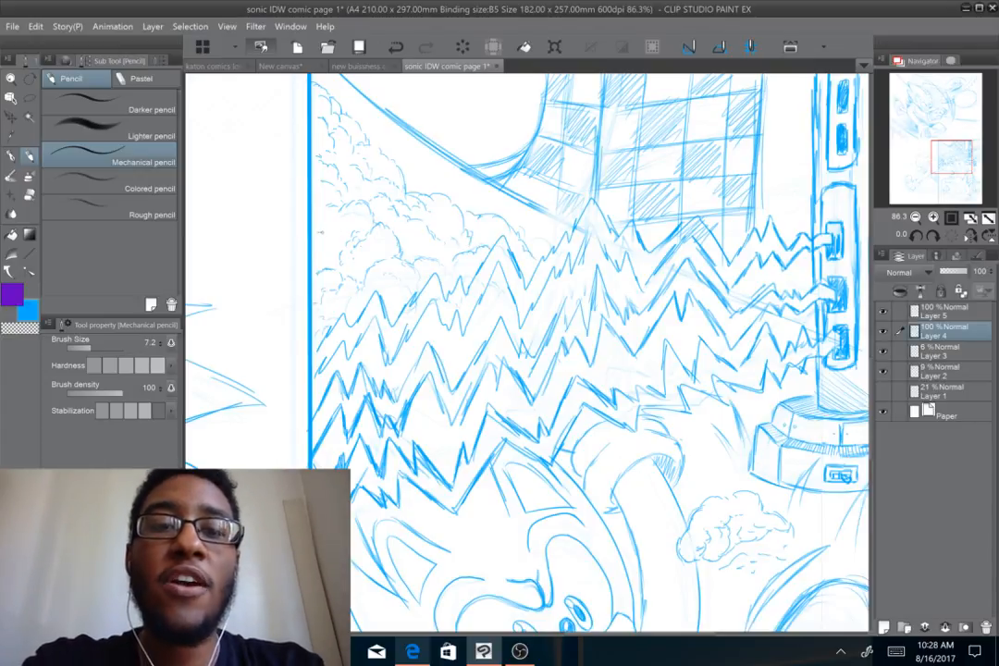
Enlarge the hard eraser to 156.6 and erase the stray diagonal strokes below the large oval in the upper panel
scroll(526, 351, down, 2)
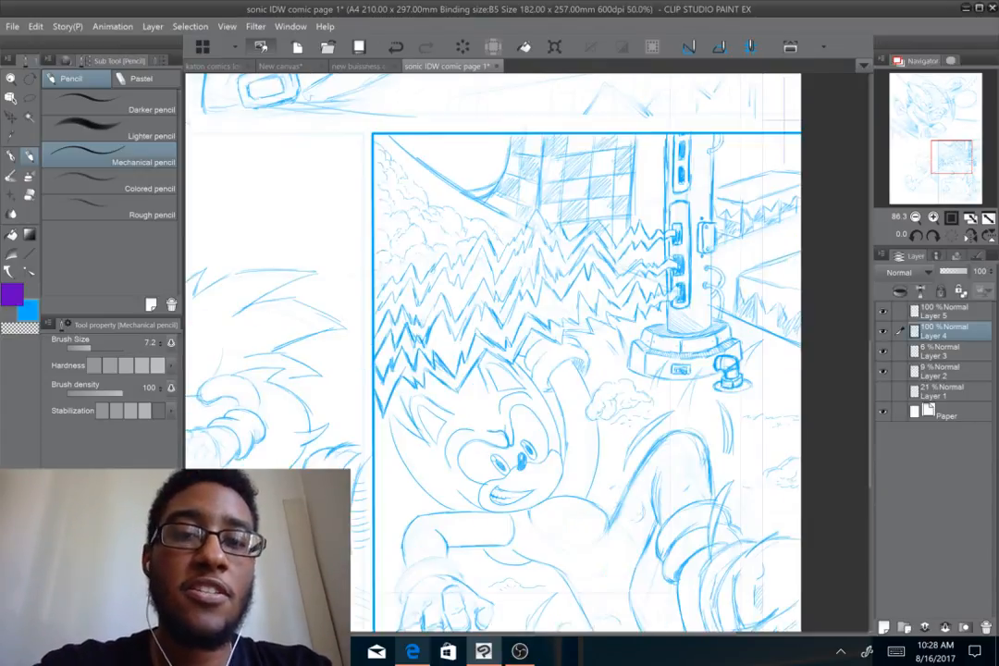
drag(527, 352, 542, 443)
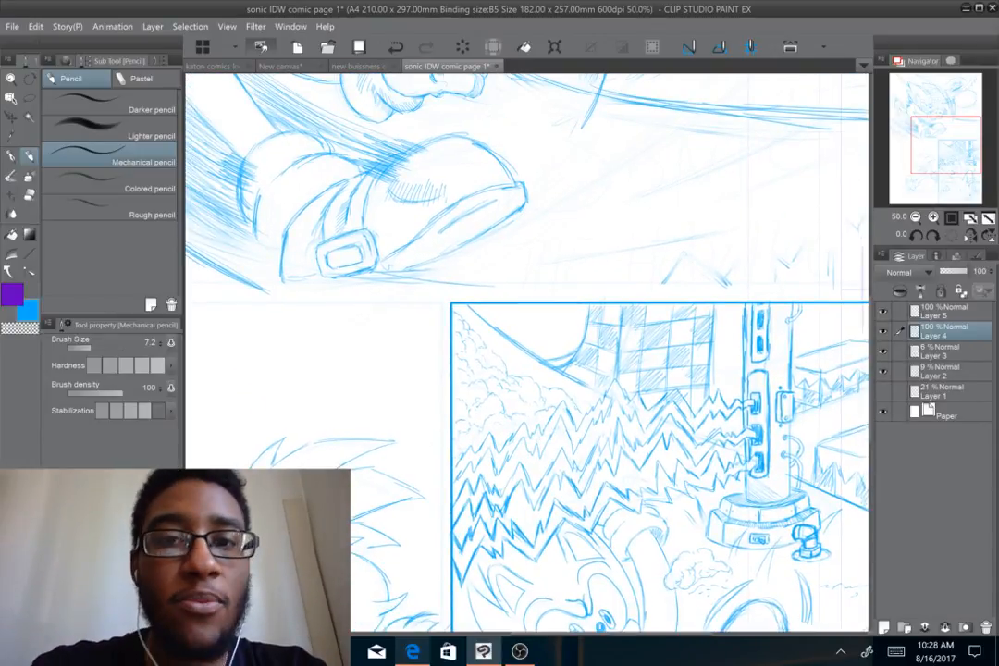
drag(579, 262, 476, 443)
key(e)
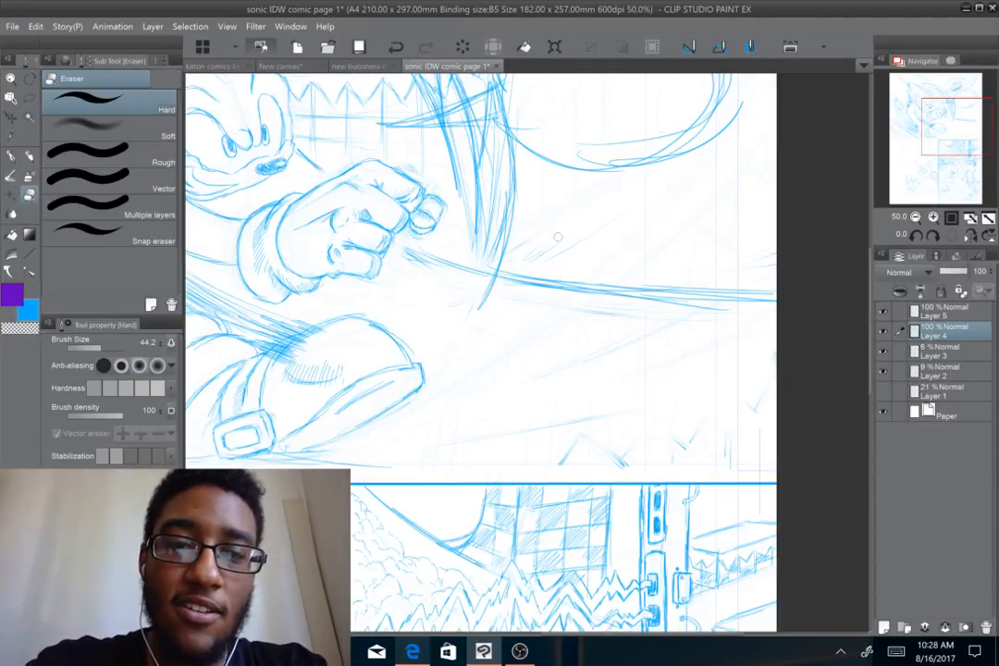
key(])
key(])
key(])
key(])
drag(558, 251, 528, 242)
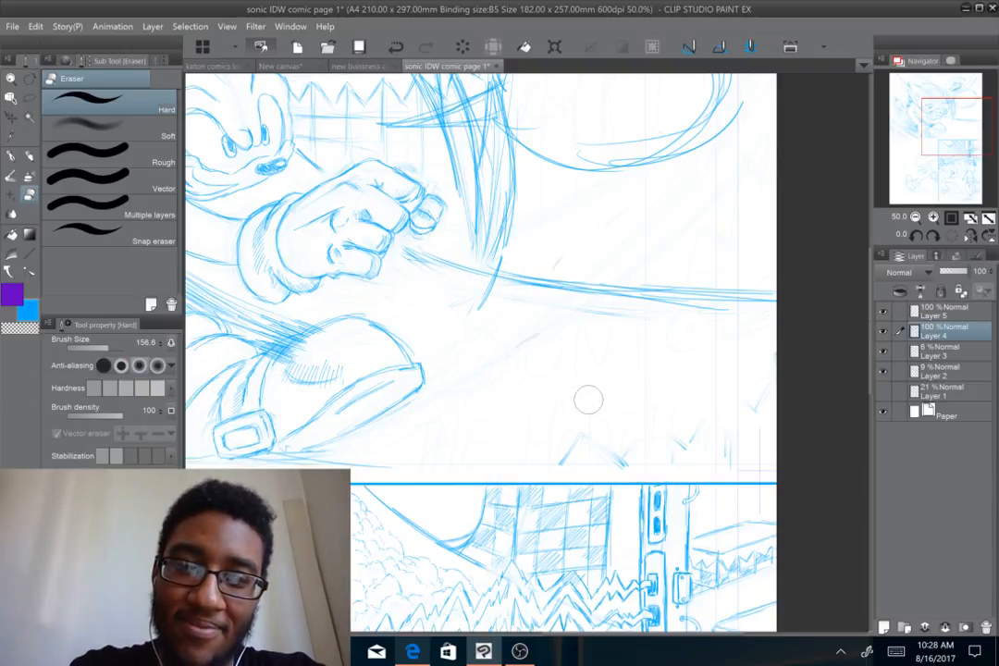
Examine the full page layout and the fallen character's pose in the framed lower panel, with the mechanical pencil active again
scroll(518, 315, down, 4)
scroll(555, 354, up, 2)
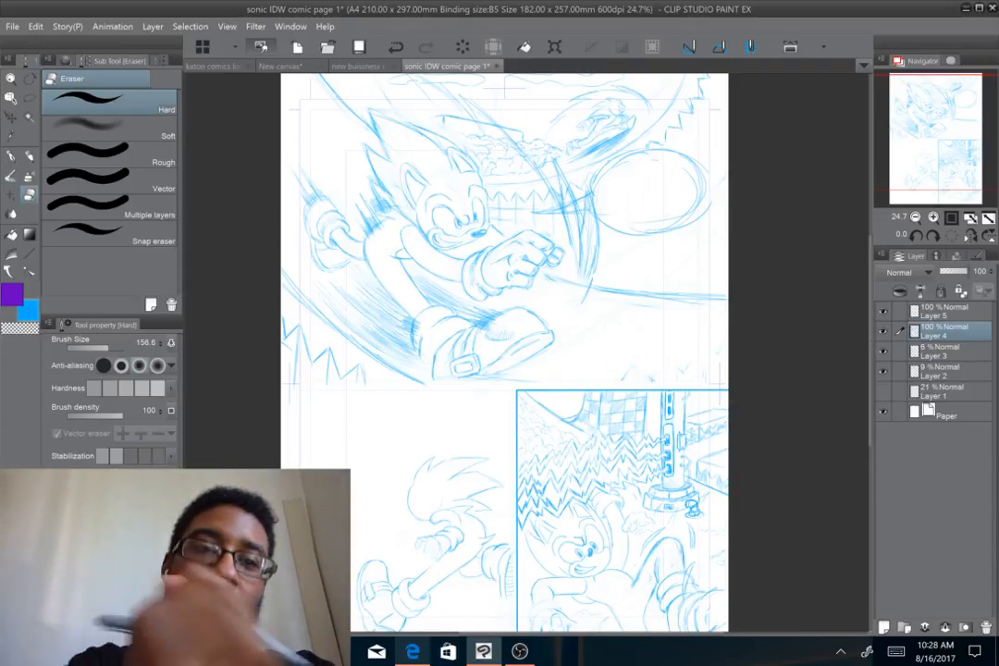
key(p)
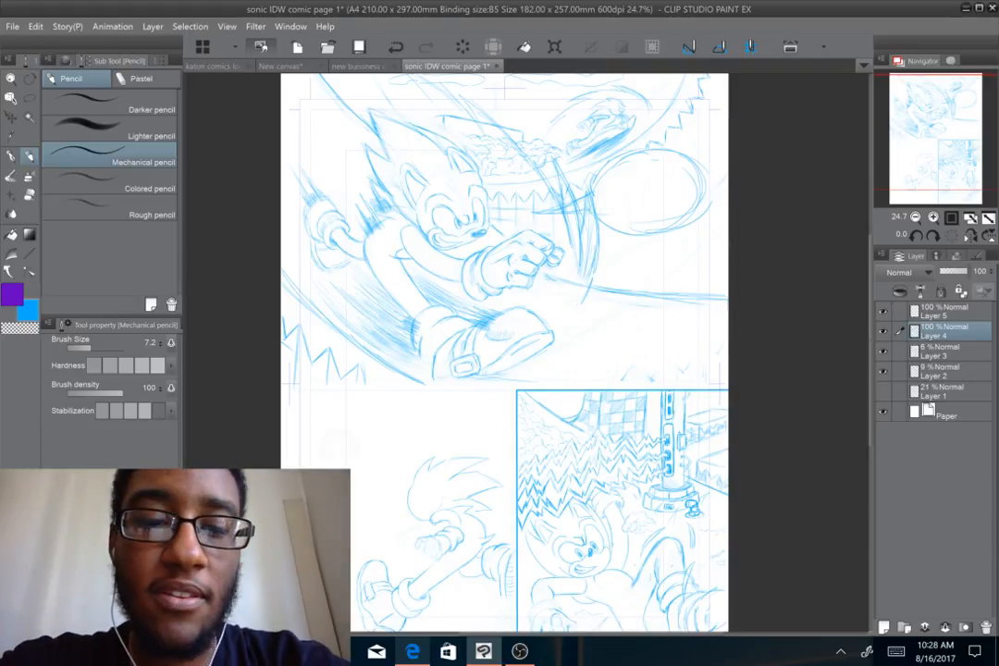
drag(340, 445, 322, 458)
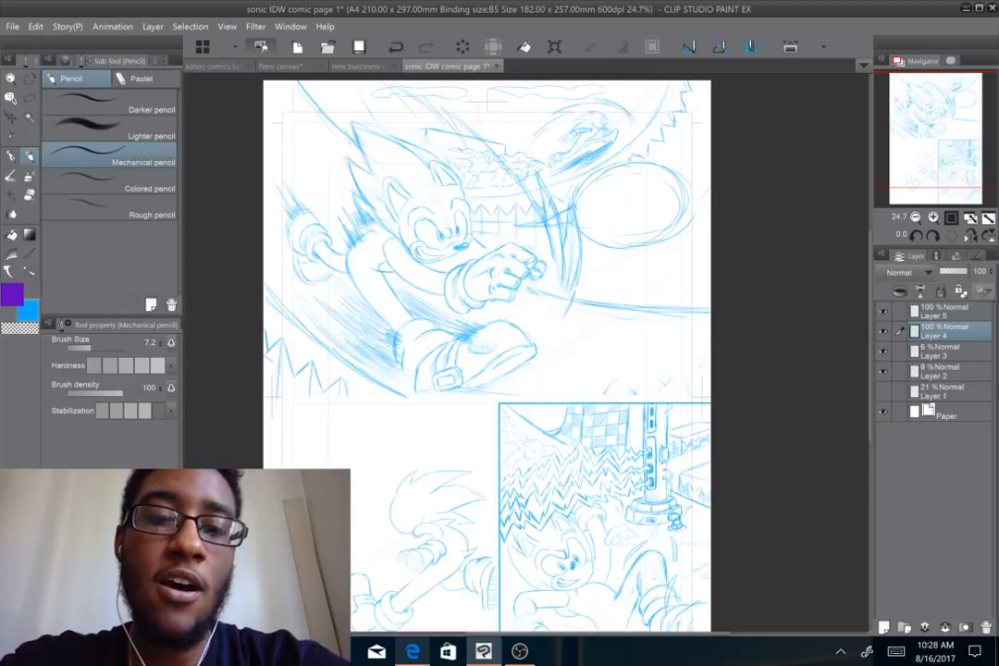
drag(487, 370, 485, 355)
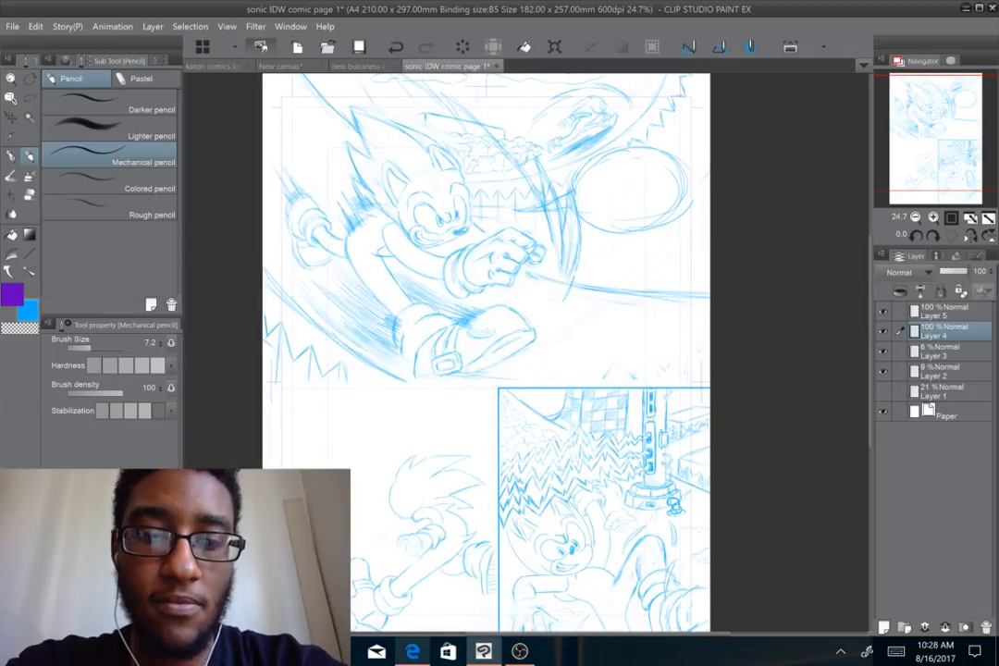
drag(488, 332, 364, 94)
scroll(489, 288, up, 2)
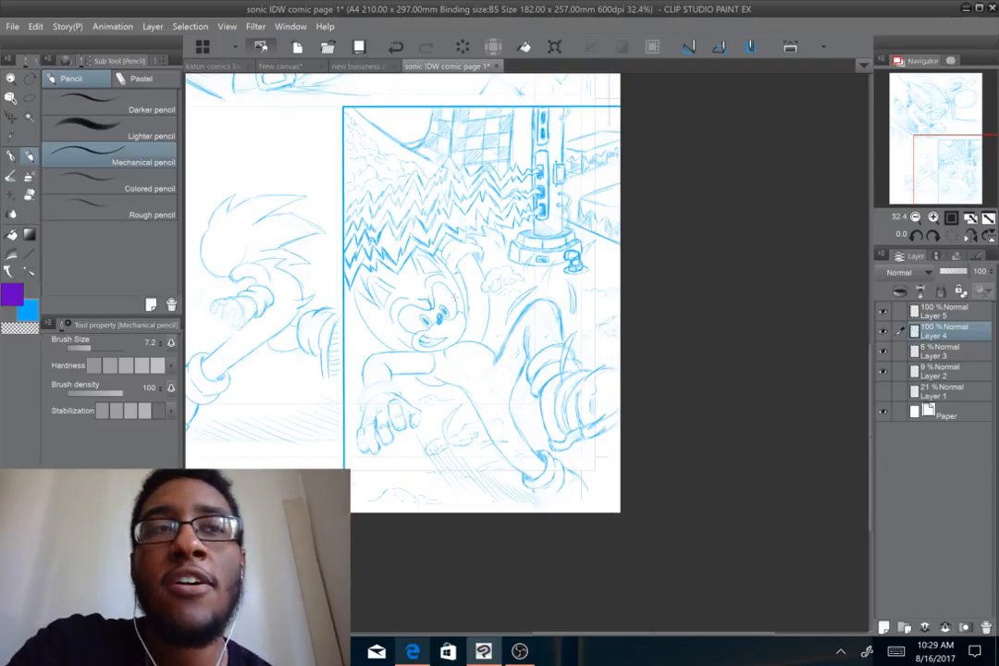
key(ctrl+plus)
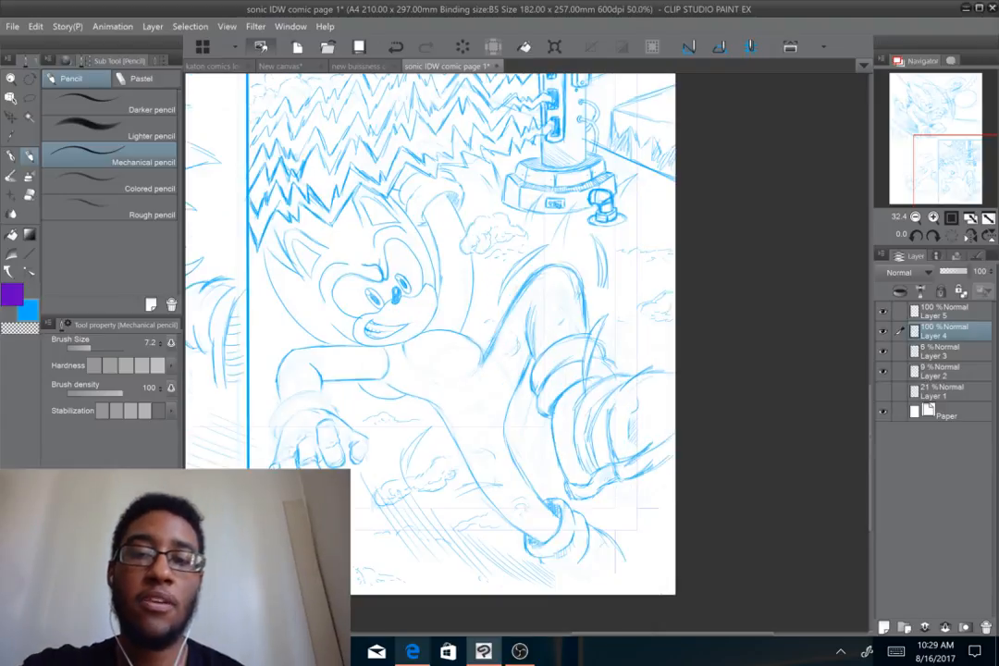
key(ctrl+plus)
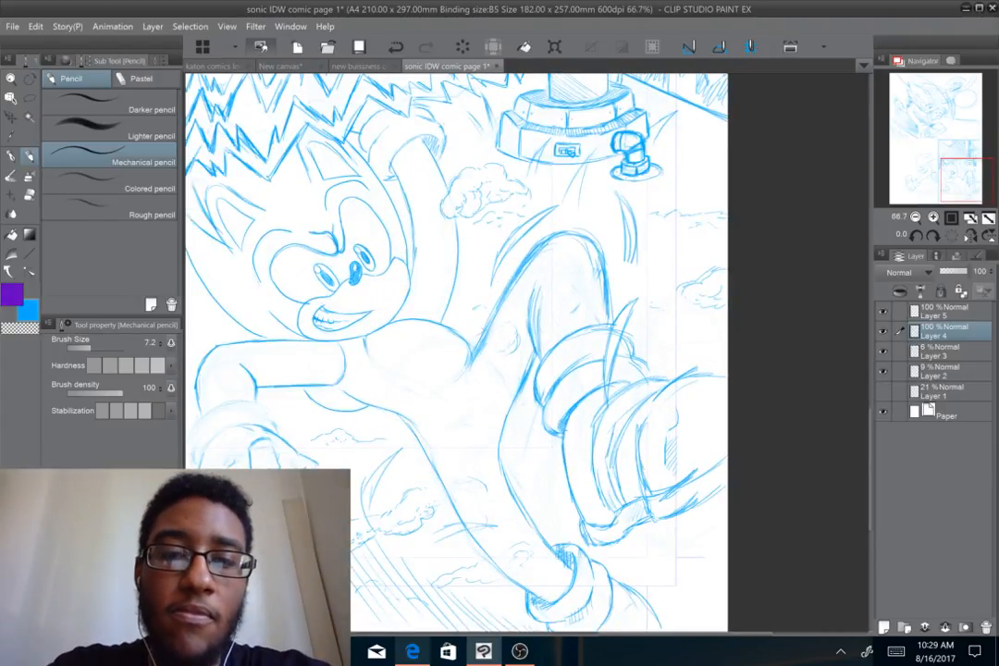
key(ctrl+minus)
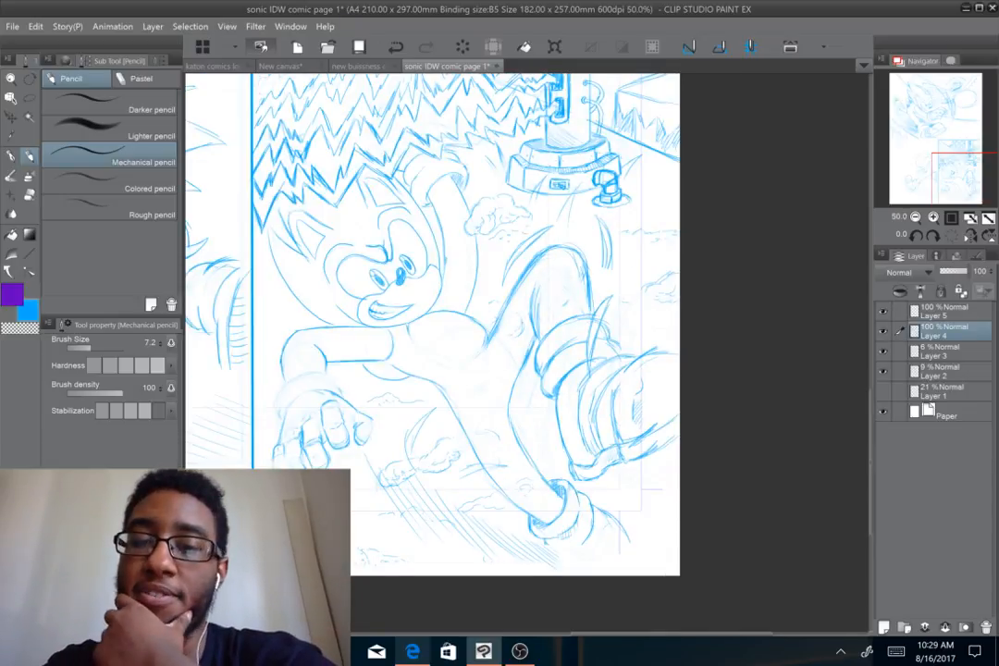
drag(462, 333, 432, 265)
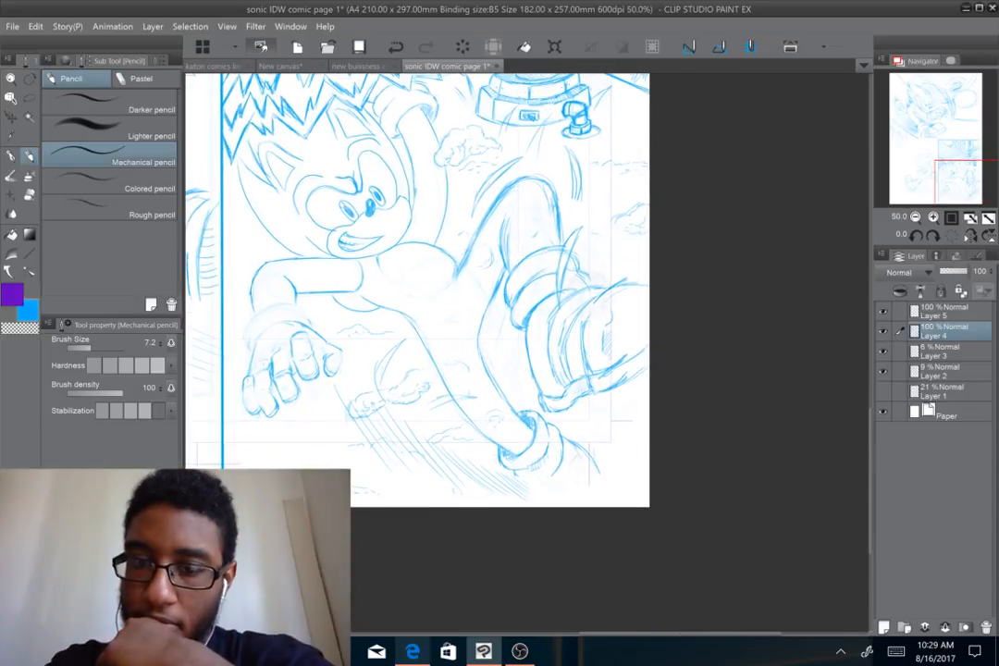
key(ctrl+plus)
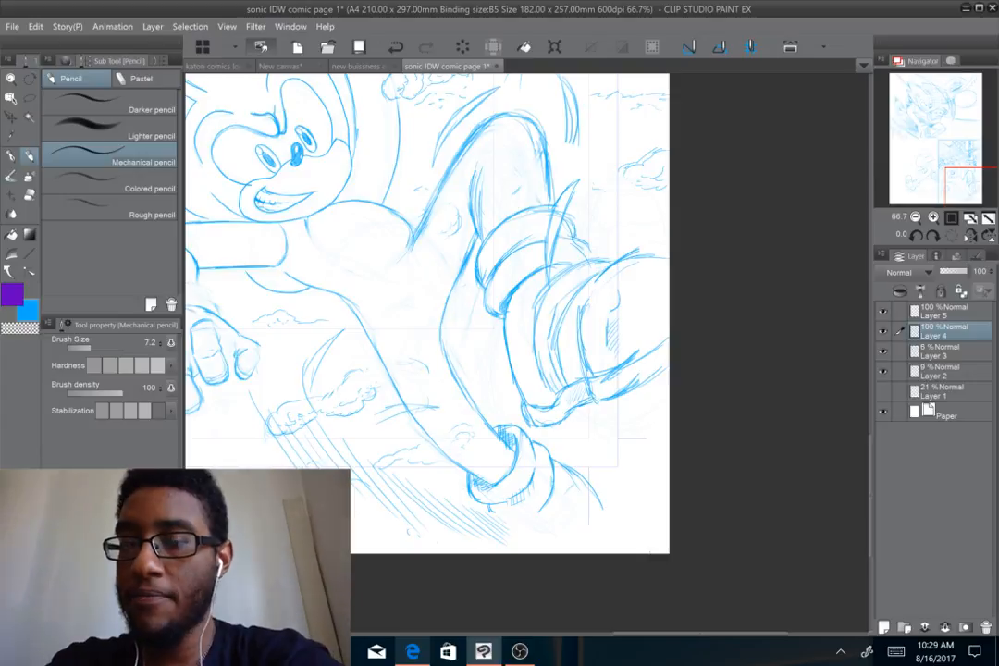
Redraw the upper and lower outlines of the fallen character's raised shoe as cleaner lines running to the page edge
scroll(518, 352, up, 3)
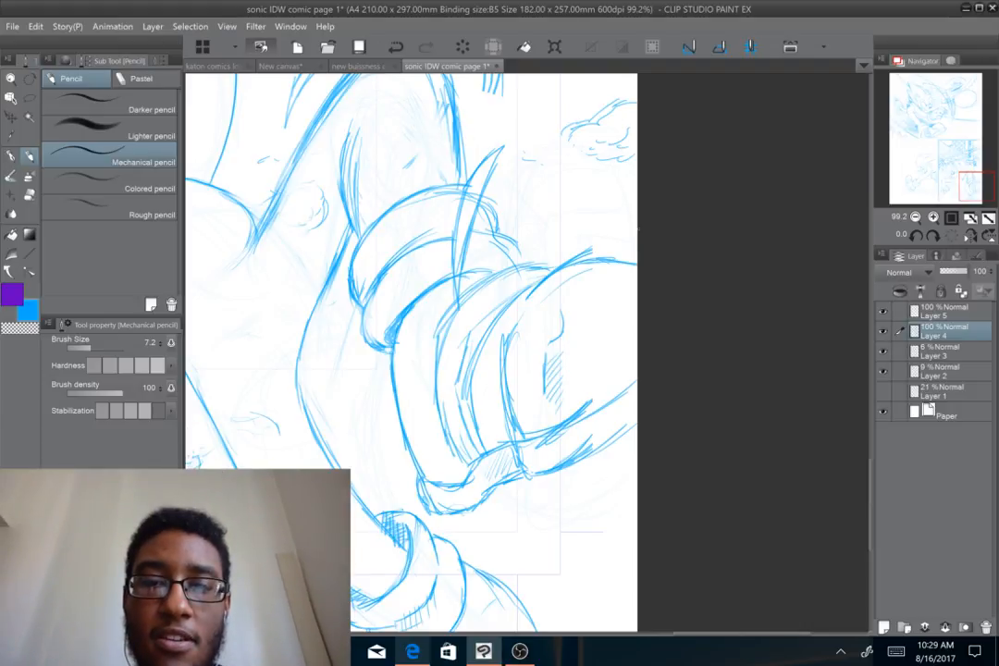
drag(585, 262, 645, 245)
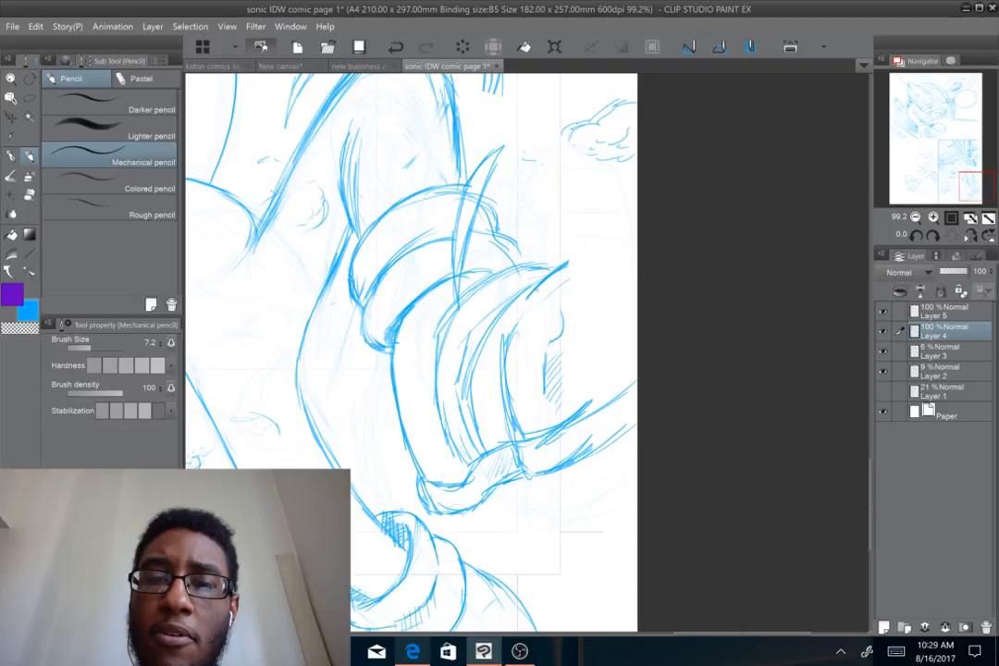
key(ctrl+z)
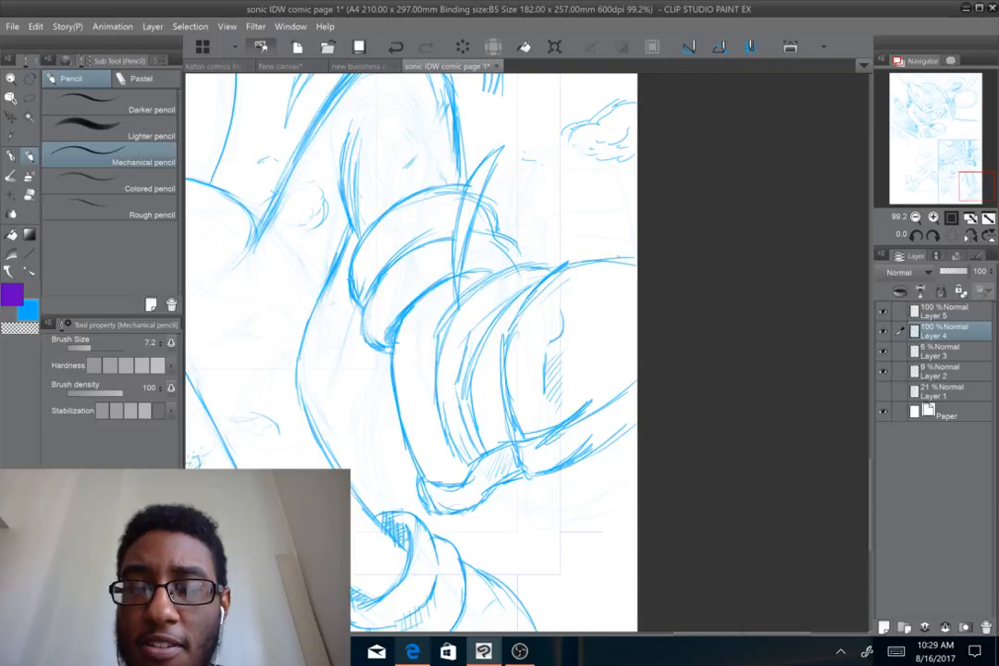
drag(552, 487, 616, 439)
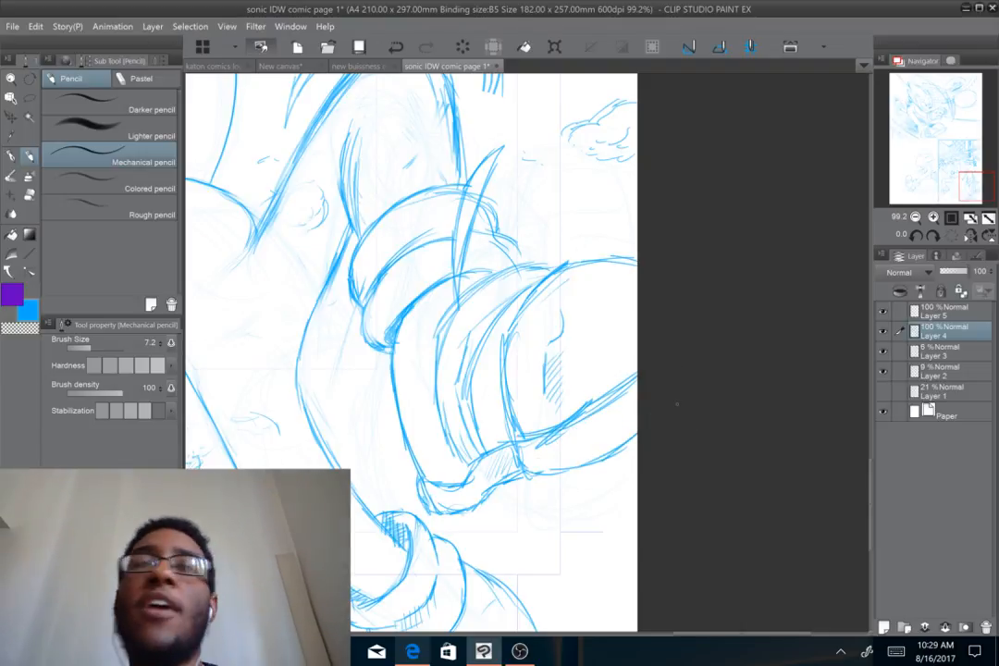
Redraw the fallen character's bent leg, cleaning the inner knee line and the pointed junction of thigh and torso
mouse_move(678, 404)
mouse_down()
mouse_move(693, 499)
mouse_move(718, 528)
mouse_up()
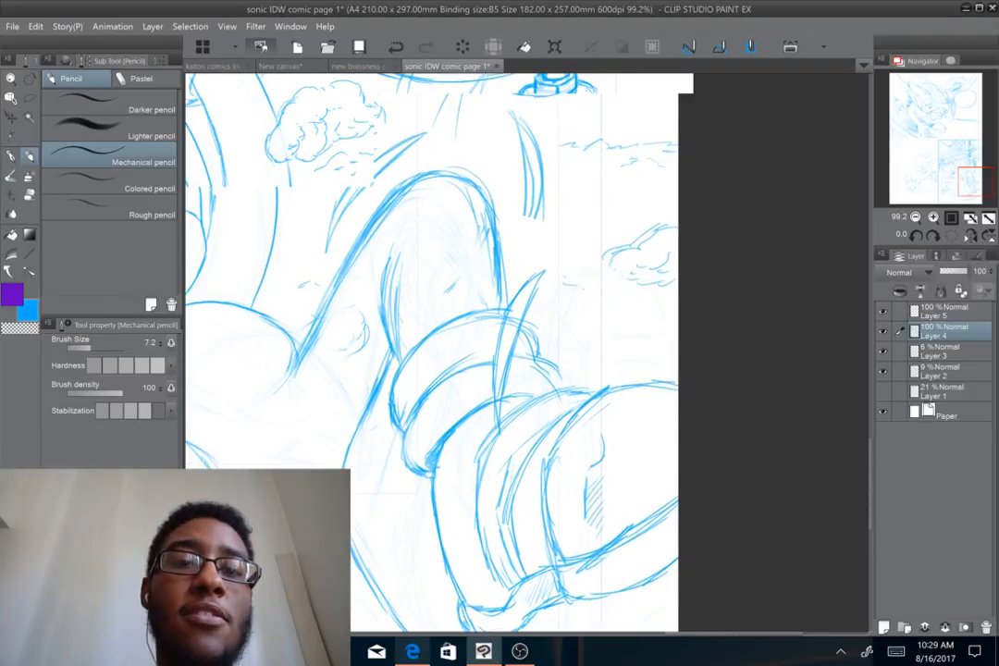
drag(423, 249, 463, 277)
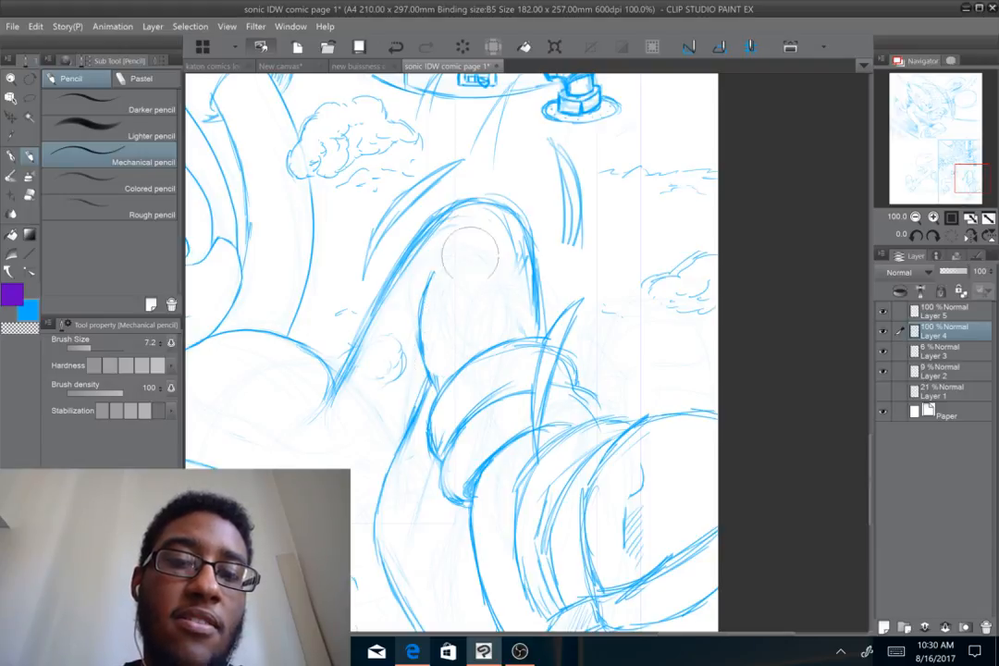
mouse_move(426, 287)
mouse_down()
mouse_move(420, 344)
mouse_move(431, 376)
mouse_up()
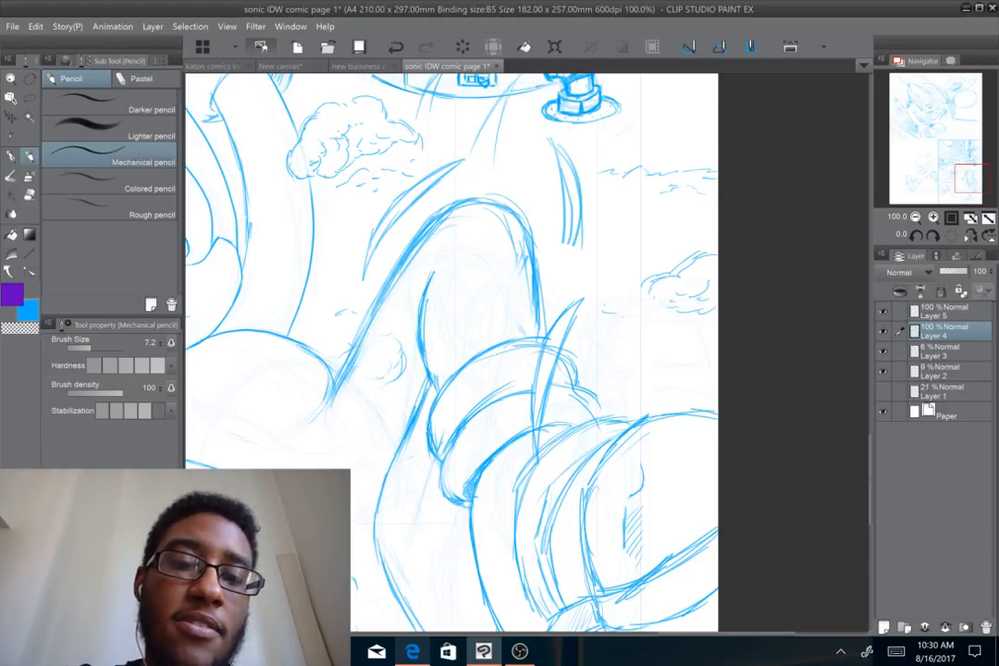
drag(422, 322, 433, 380)
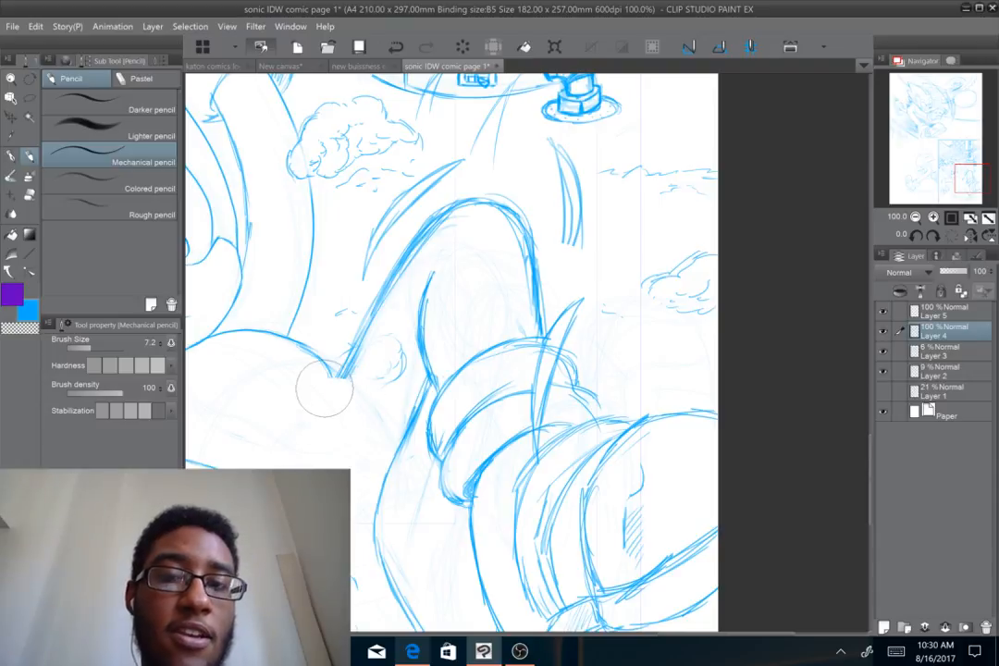
drag(327, 368, 339, 385)
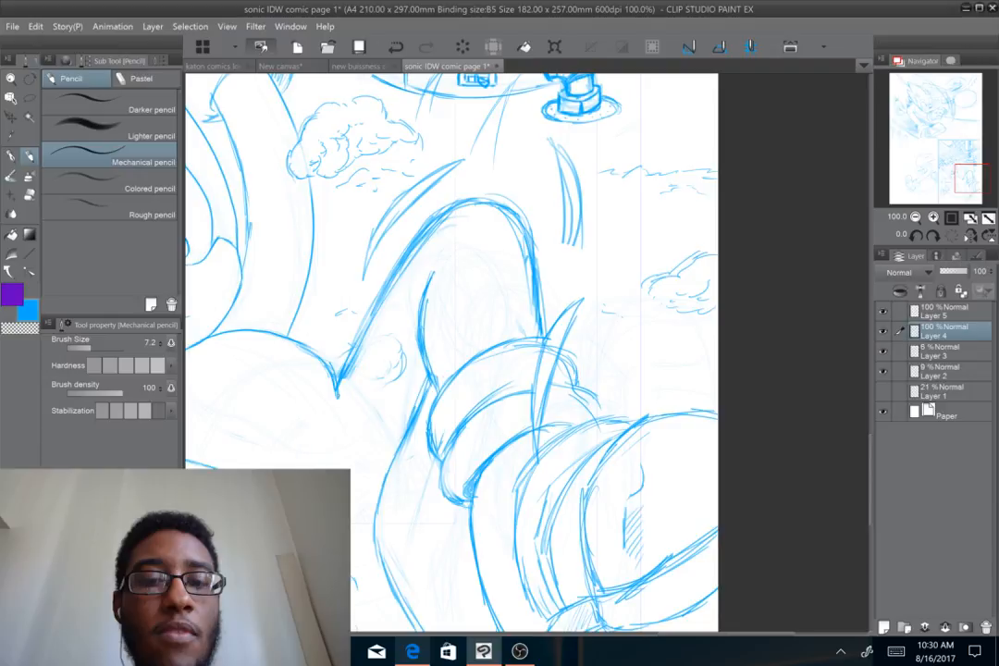
Flip the canvas view horizontally and redraw the fallen character's chest as a closed oval between the chin and the bent leg
key(ctrl+minus)
drag(518, 389, 494, 357)
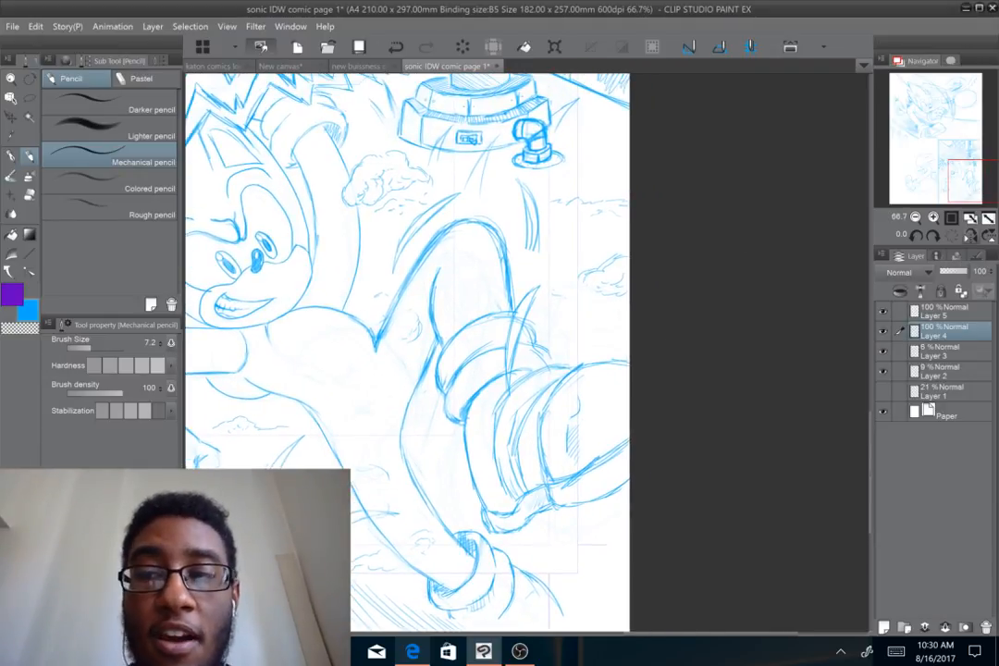
click(970, 237)
drag(691, 339, 463, 297)
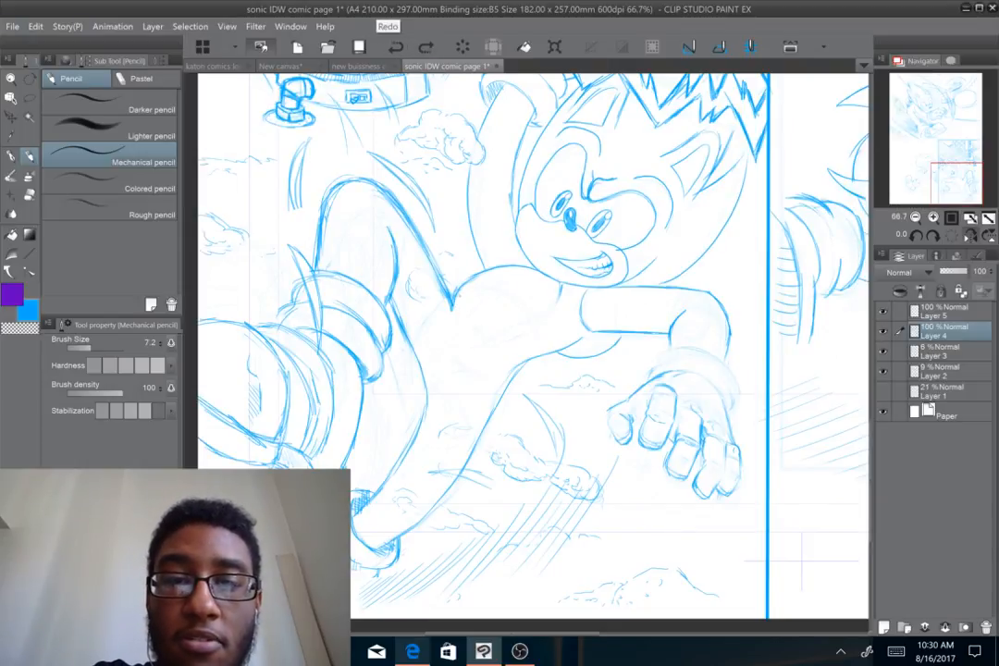
mouse_move(462, 295)
mouse_down()
mouse_move(468, 309)
mouse_move(525, 325)
mouse_move(559, 291)
mouse_move(464, 304)
mouse_up()
drag(524, 326, 473, 298)
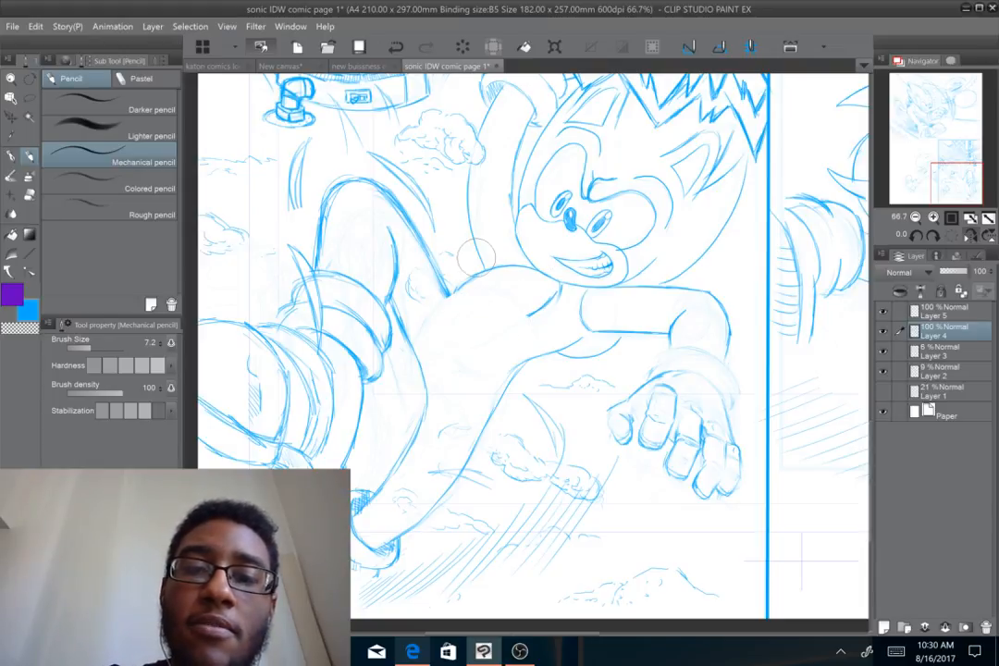
scroll(471, 296, up, 5)
mouse_move(388, 306)
mouse_down()
mouse_move(402, 331)
mouse_move(446, 356)
mouse_up()
drag(418, 339, 491, 356)
drag(447, 356, 566, 341)
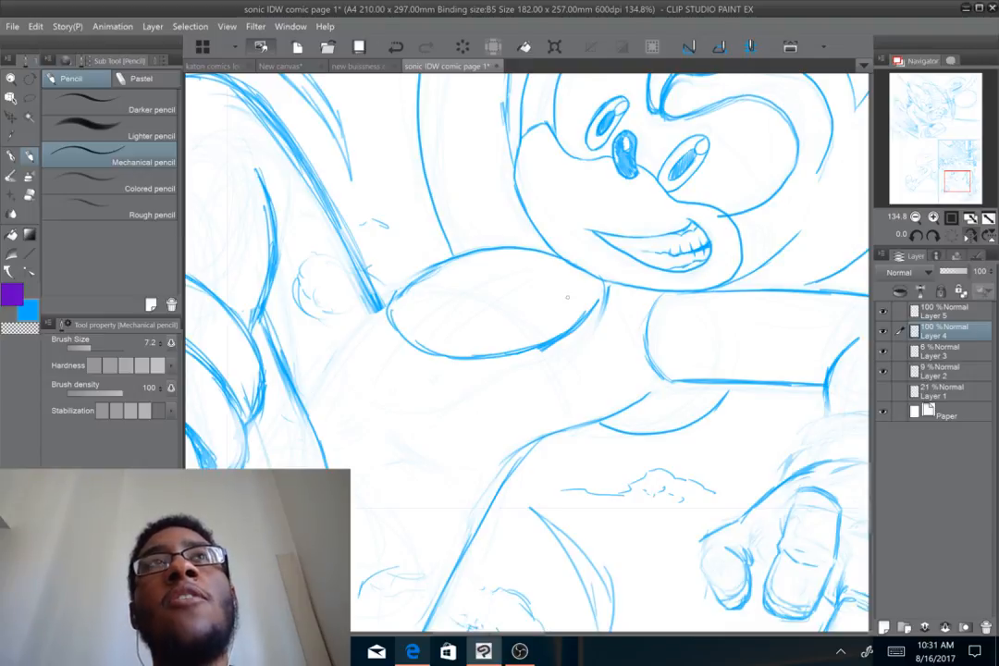
Sketch the fallen character's lower shoe beyond the ankle cuff, with a curved strap and outer contour running to the page's lower edge
scroll(568, 297, down, 5)
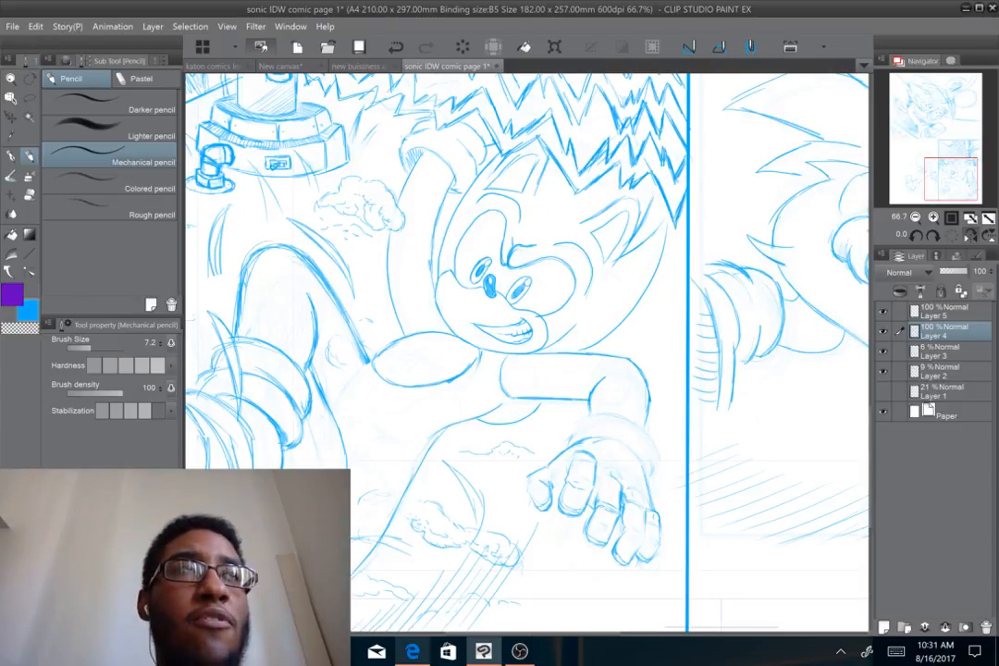
scroll(632, 589, down, 3)
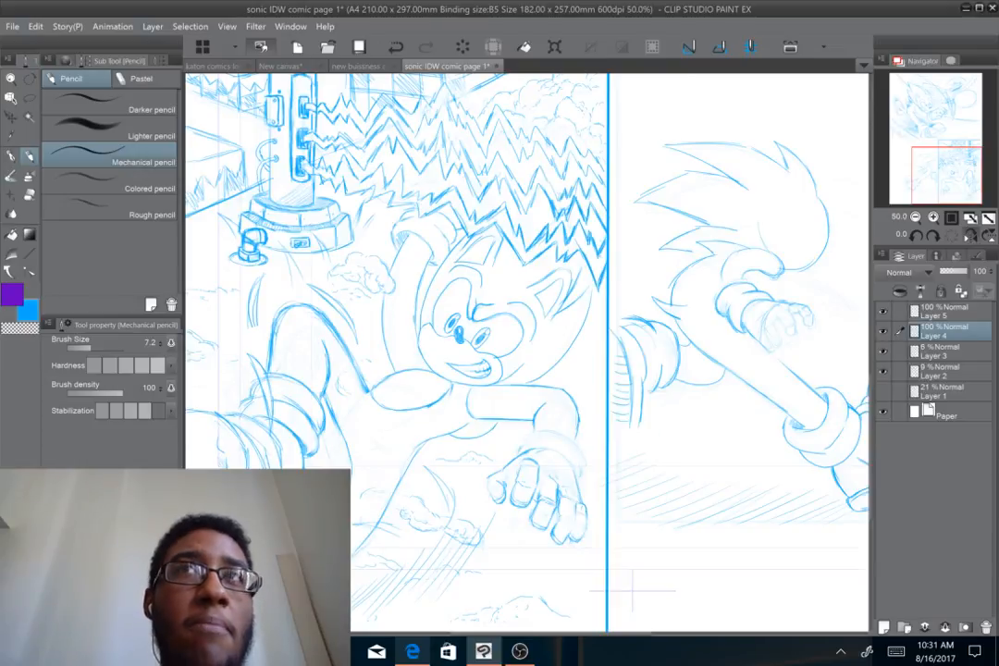
scroll(632, 589, up, 4)
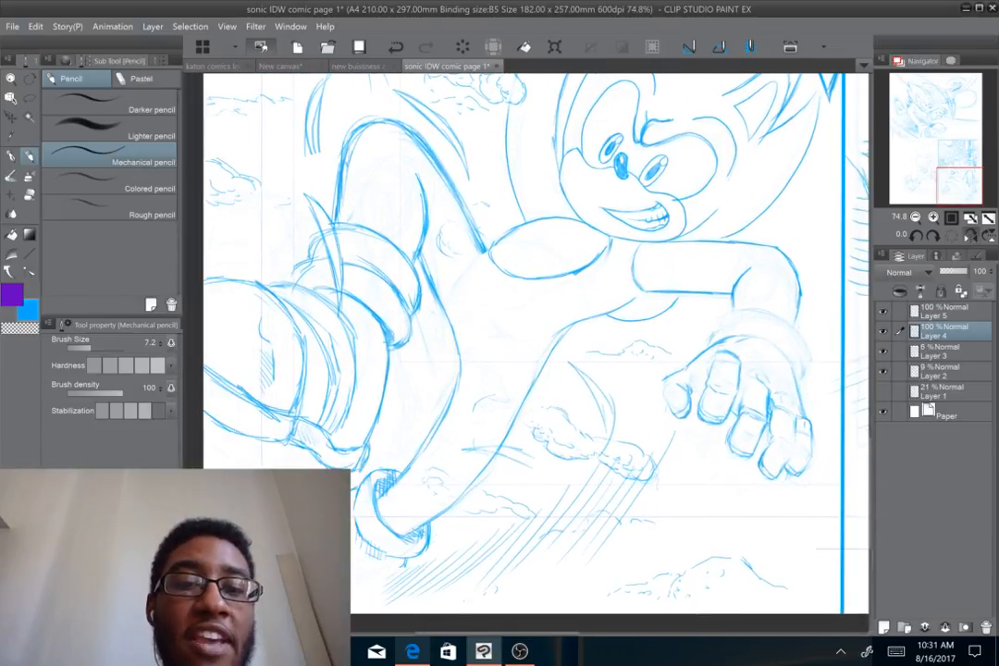
scroll(527, 352, down, 4)
scroll(528, 352, up, 1)
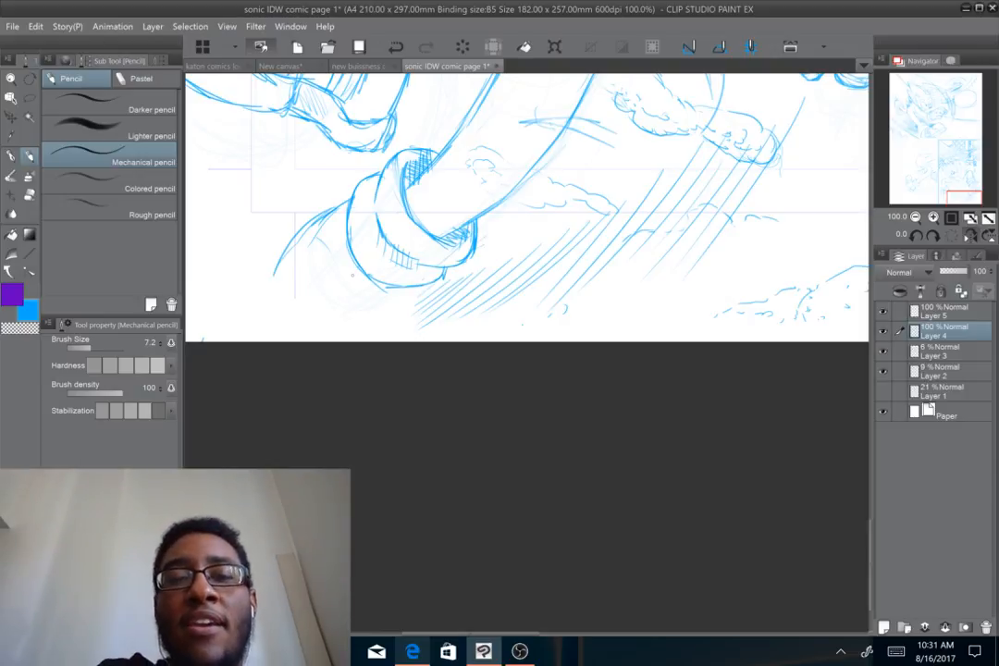
drag(317, 284, 384, 300)
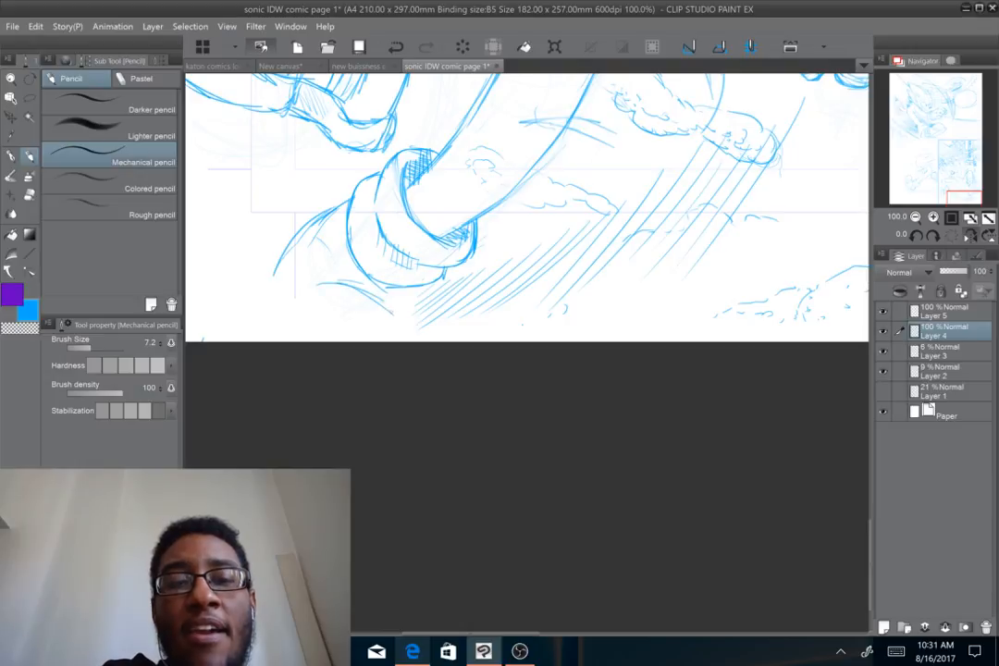
drag(319, 288, 381, 306)
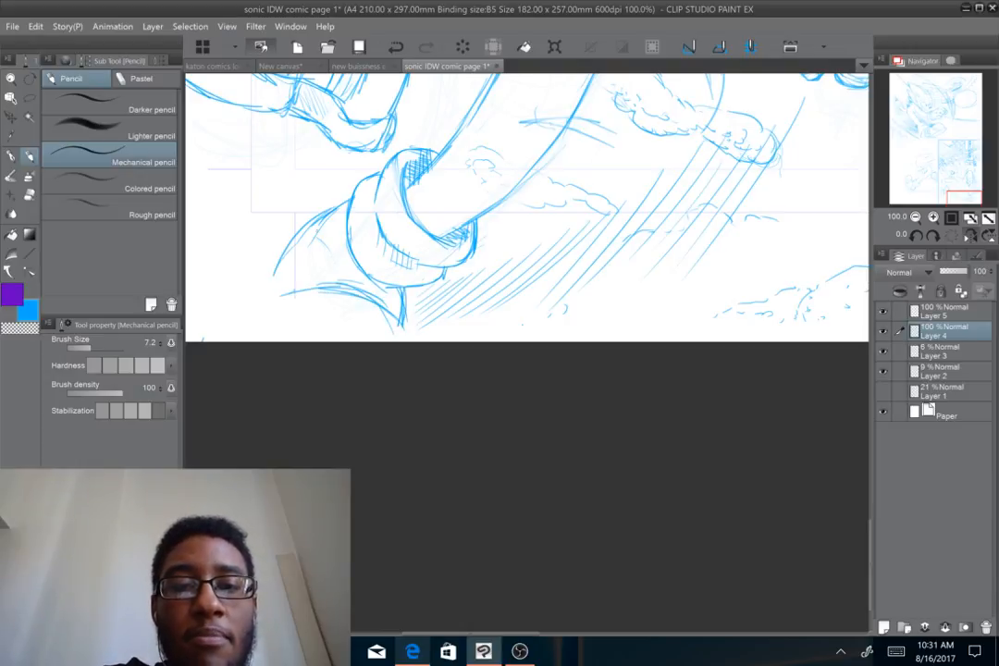
drag(304, 232, 267, 285)
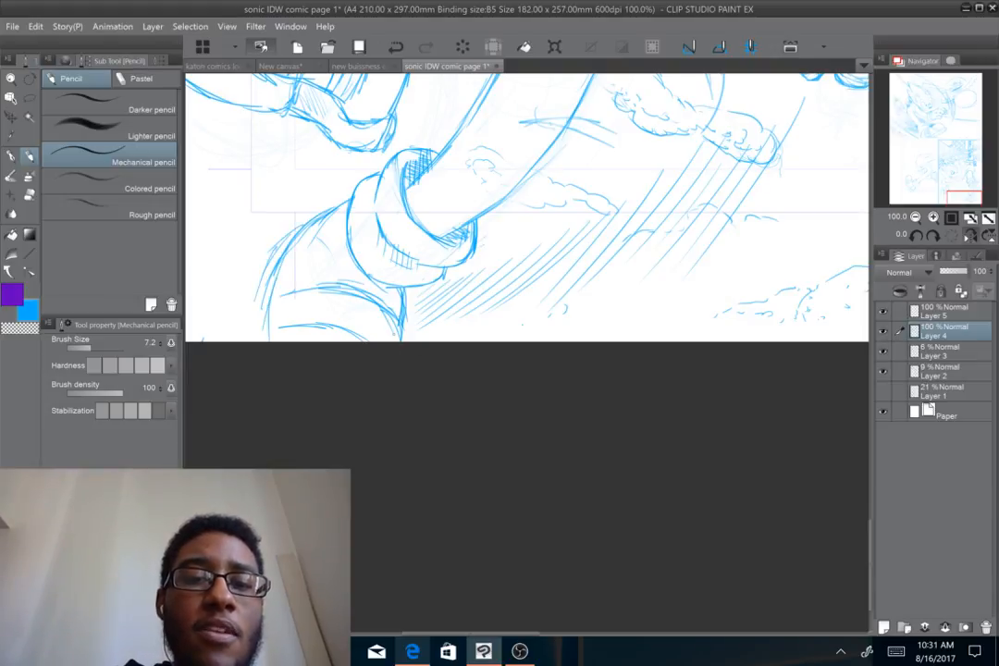
drag(301, 218, 256, 315)
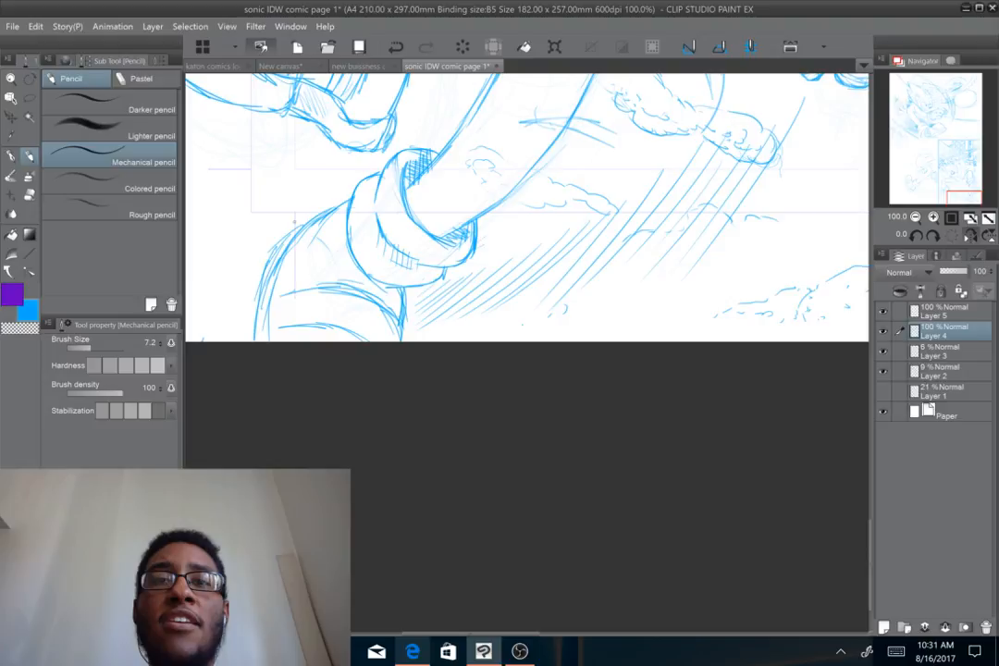
Look over the comic page from the fallen character in the lower panel up to the running character in the top panel
scroll(527, 232, up, 1)
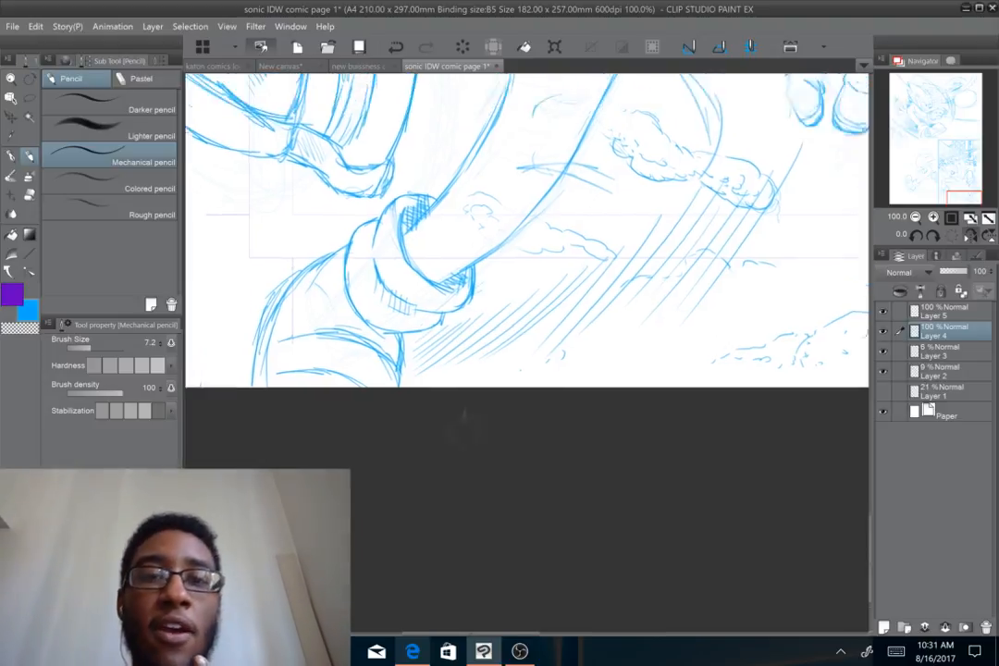
drag(465, 424, 446, 504)
key(ctrl+minus)
key(ctrl+plus)
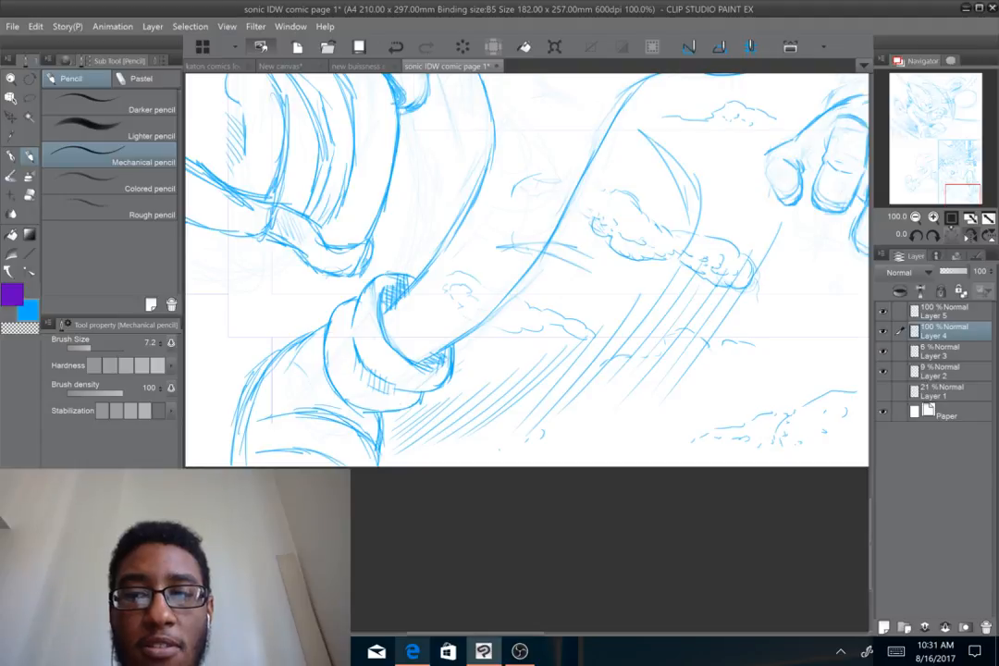
click(951, 219)
drag(527, 351, 490, 298)
scroll(521, 334, up, 1)
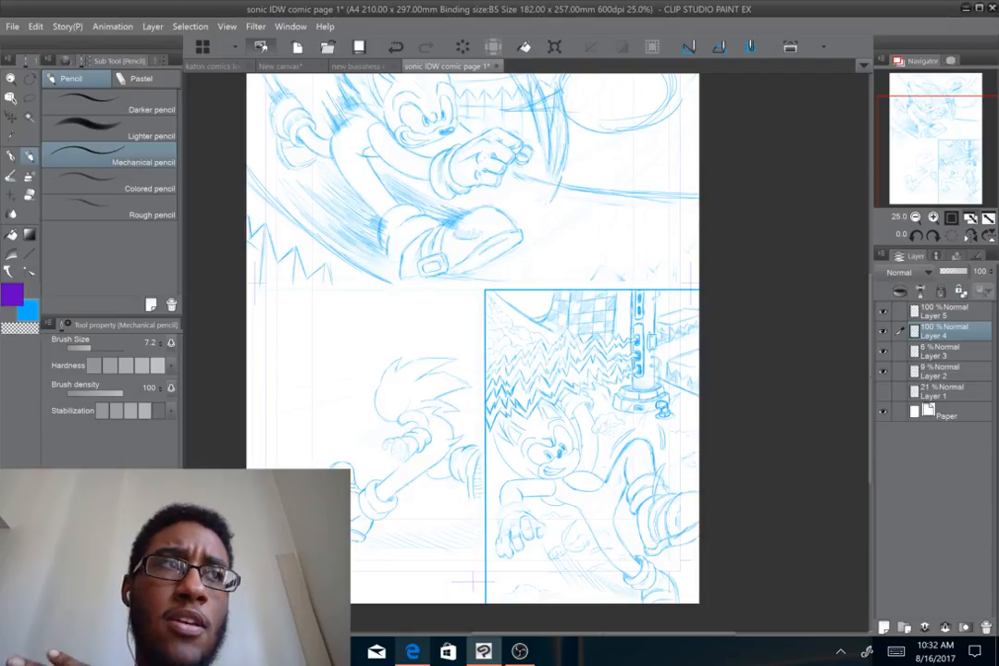
drag(473, 315, 470, 368)
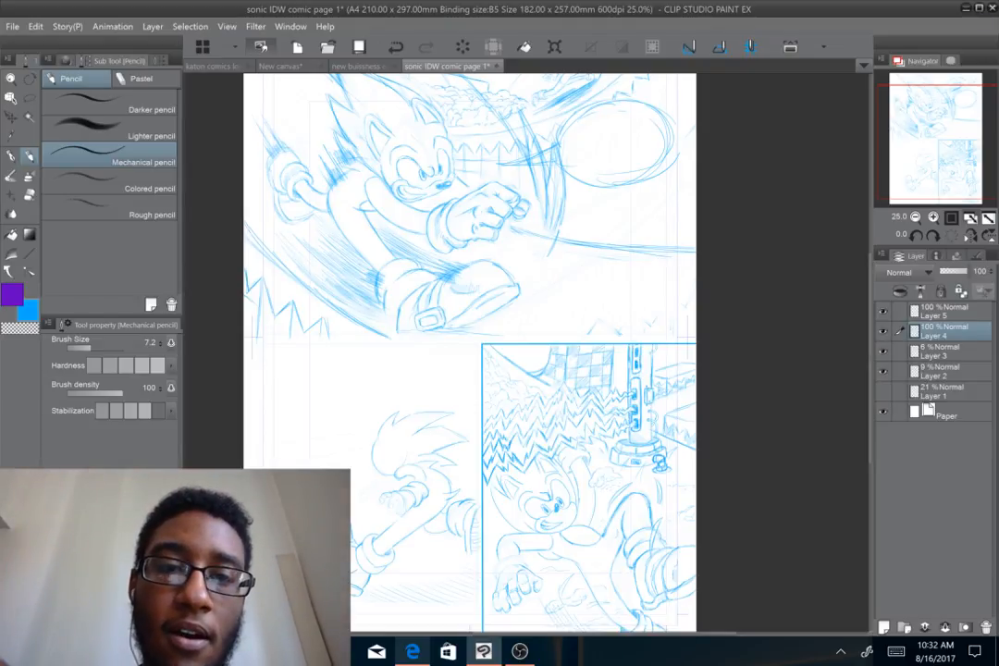
scroll(527, 351, up, 4)
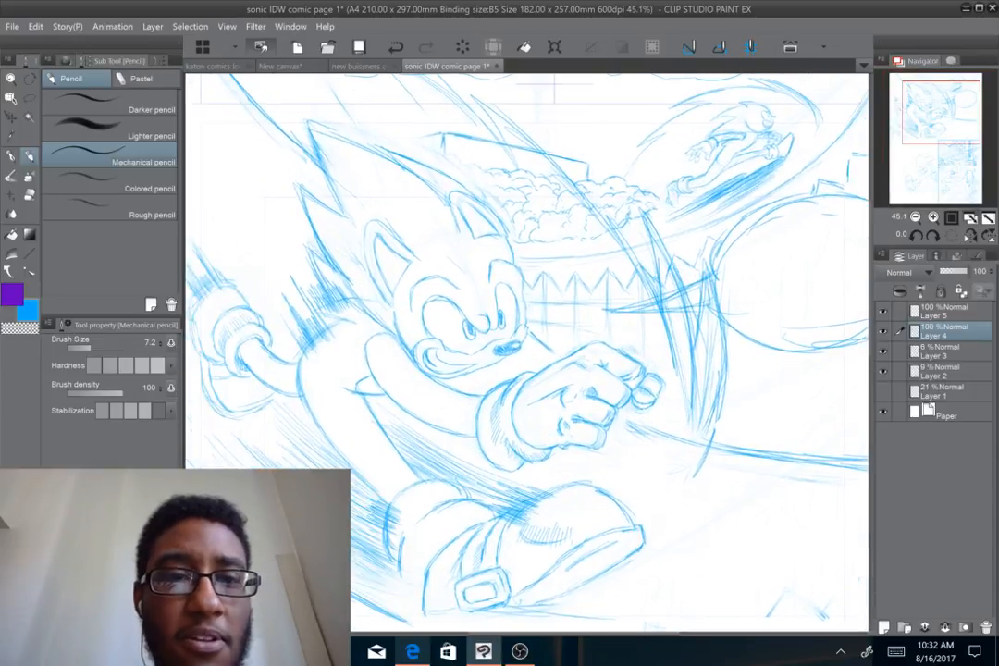
scroll(528, 351, up, 1)
Erase stray sketch lines beside the running character's rear ear with the Hard eraser, and switch to the Darker pencil
key(e)
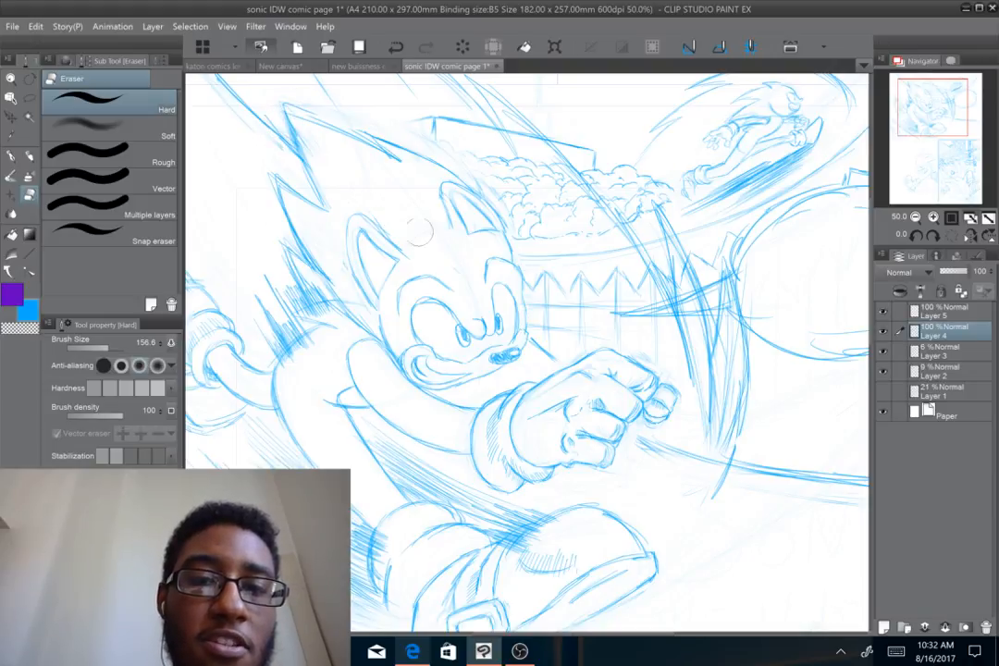
mouse_move(438, 266)
mouse_down()
mouse_move(408, 241)
mouse_move(416, 220)
mouse_up()
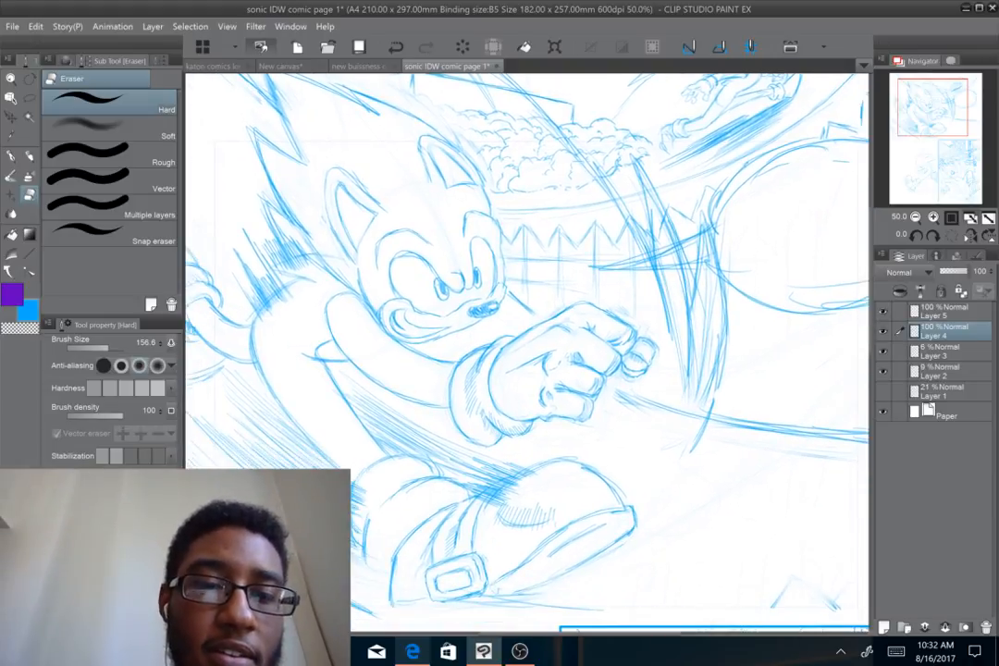
scroll(416, 218, up, 1)
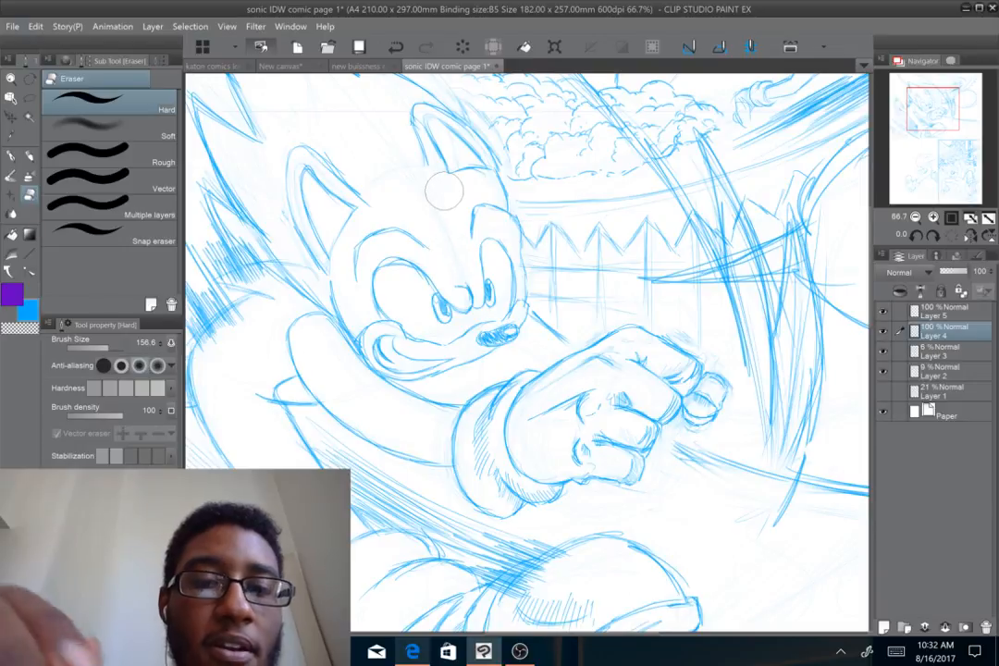
drag(398, 196, 398, 184)
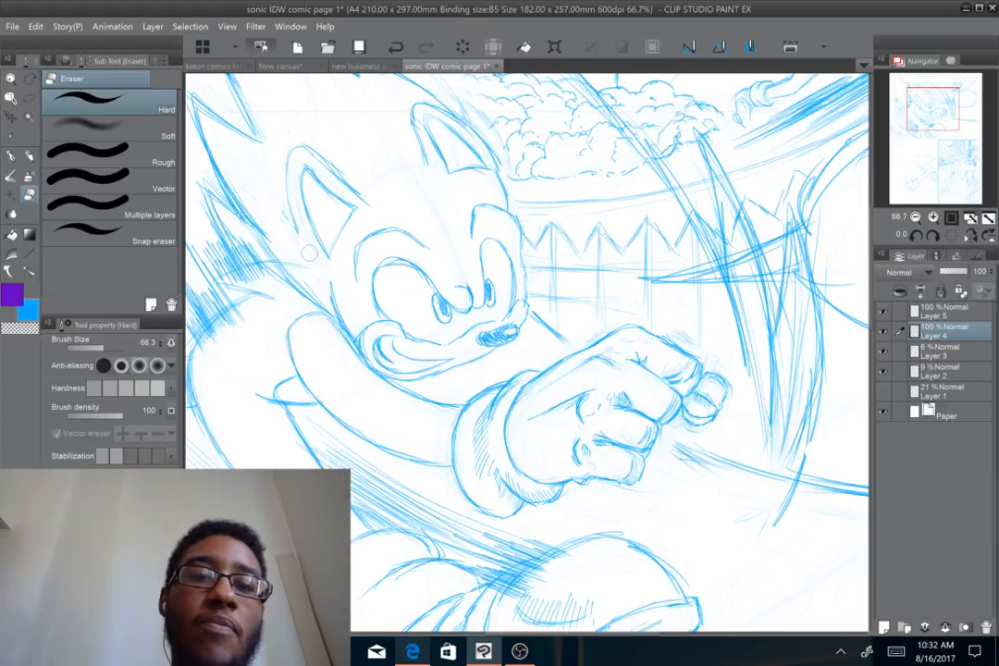
key(p)
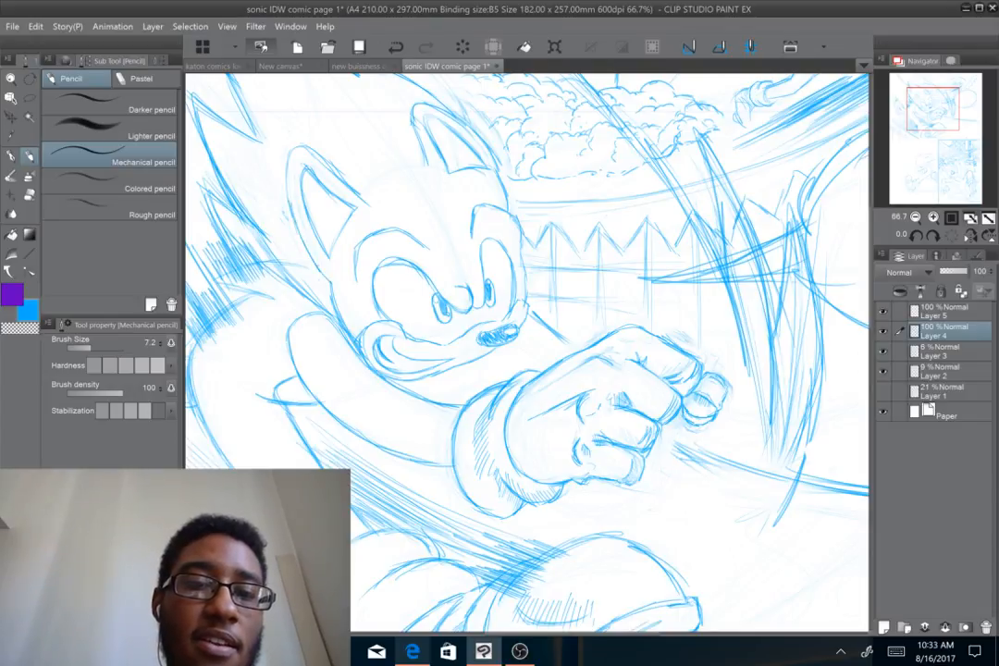
click(158, 102)
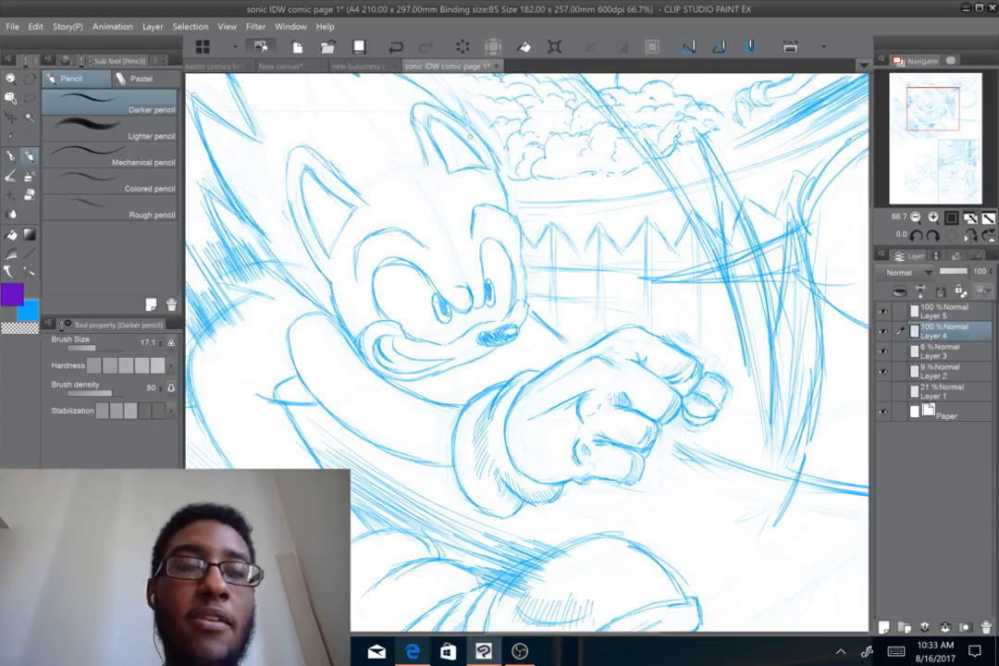
Examine the composition of the top panel together with the two lower panels of the page
drag(470, 137, 427, 210)
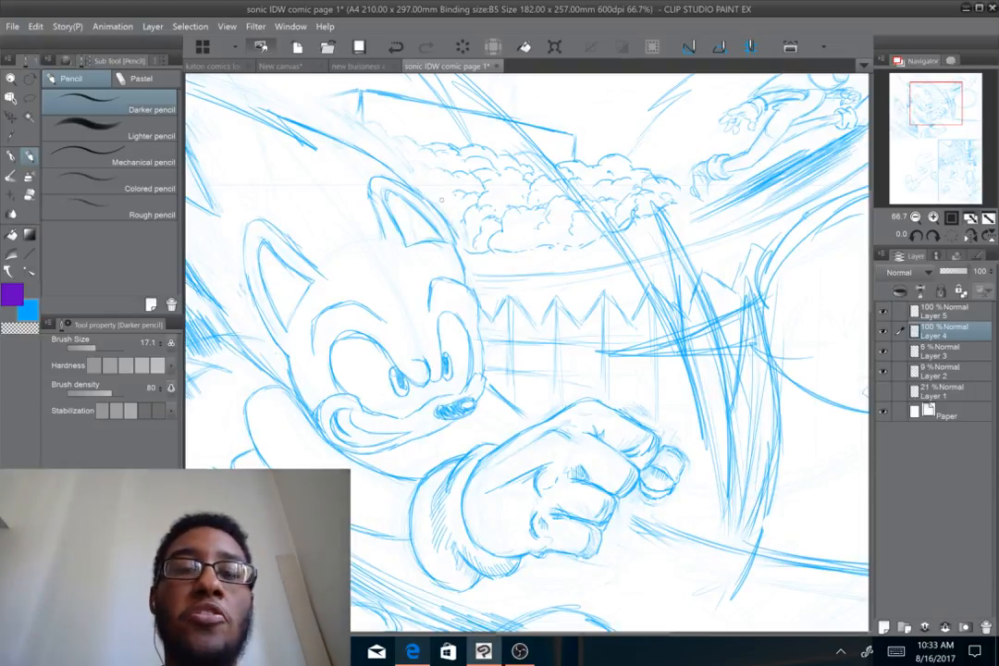
scroll(593, 297, down, 3)
drag(593, 298, 491, 159)
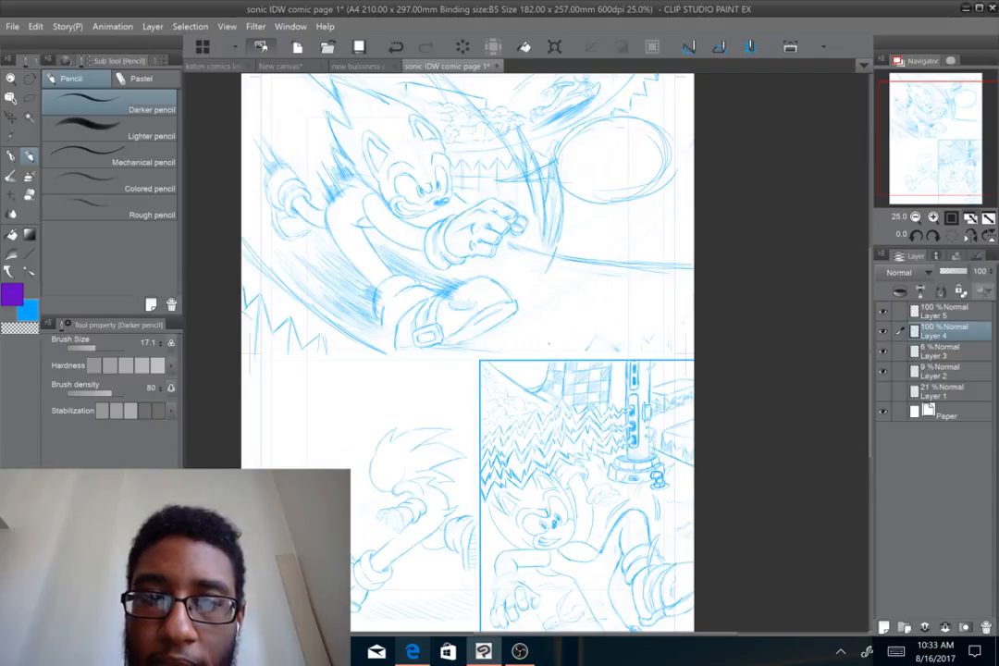
drag(548, 343, 497, 310)
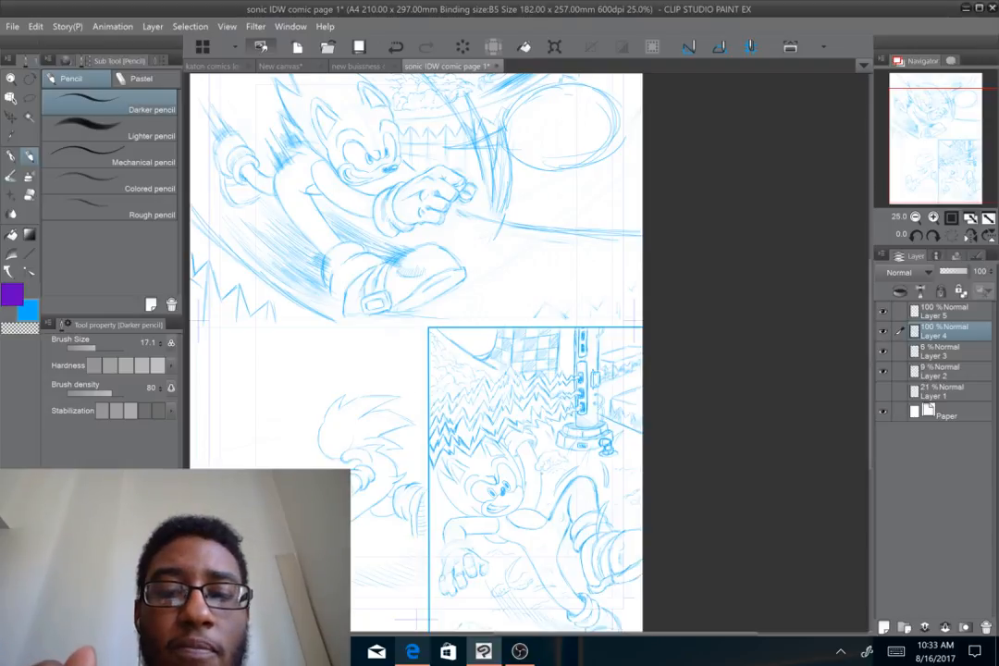
drag(431, 253, 539, 311)
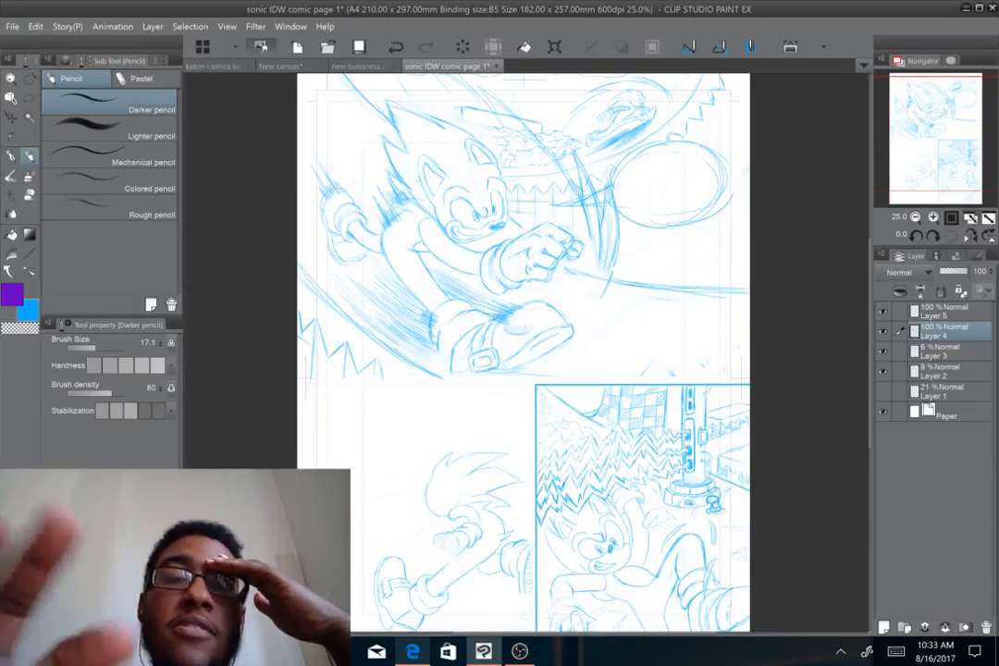
drag(521, 328, 495, 399)
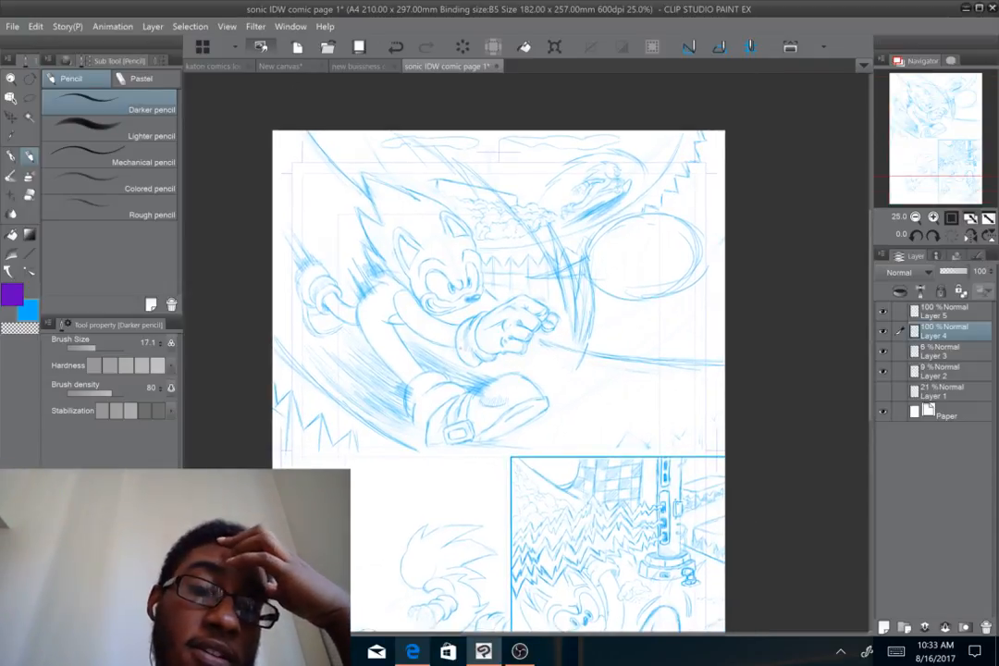
Clean up the running character's trailing shoe, redrawing its heel and sole as firmer outlines
scroll(387, 284, up, 3)
drag(386, 284, 463, 290)
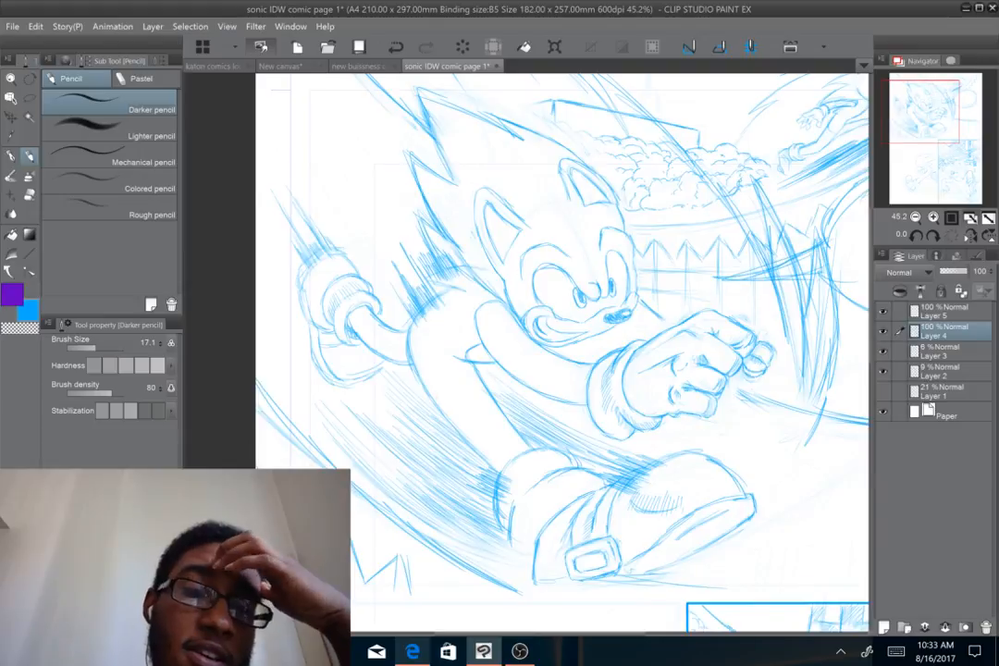
scroll(418, 284, up, 2)
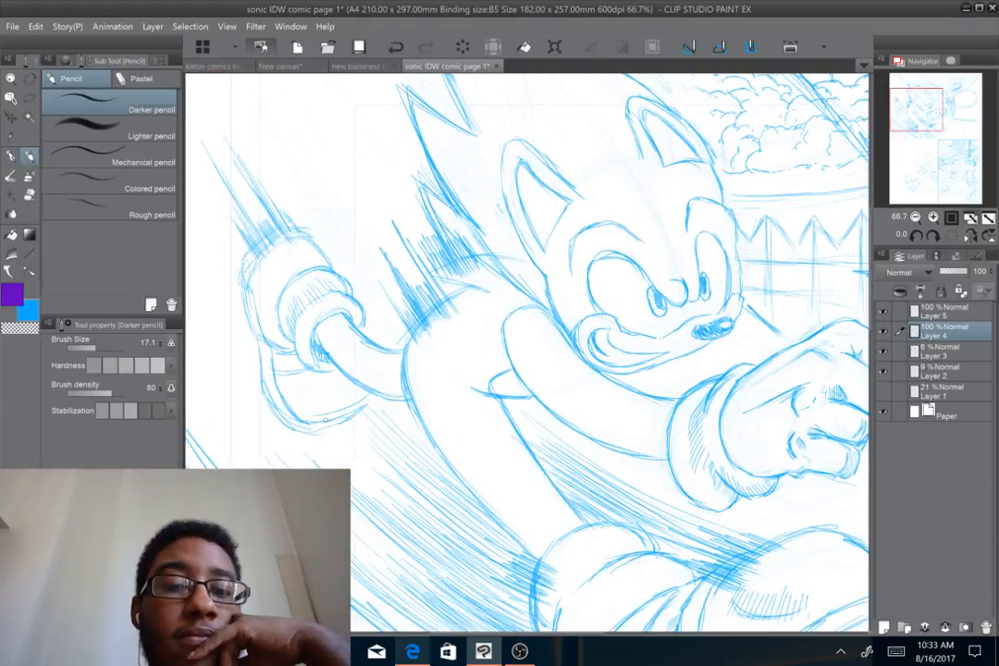
scroll(344, 388, up, 2)
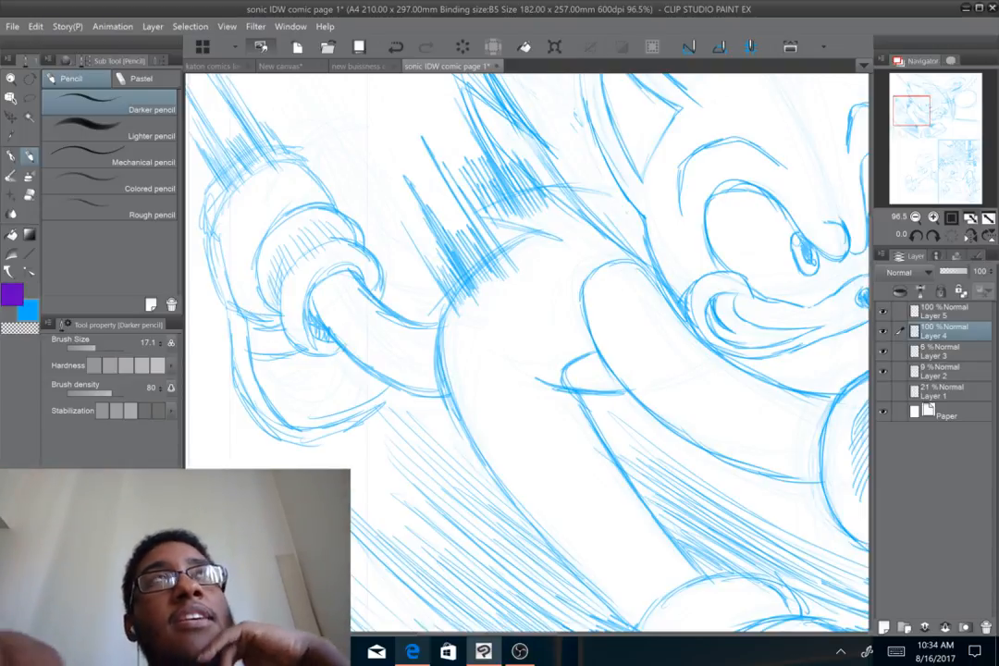
drag(444, 370, 497, 386)
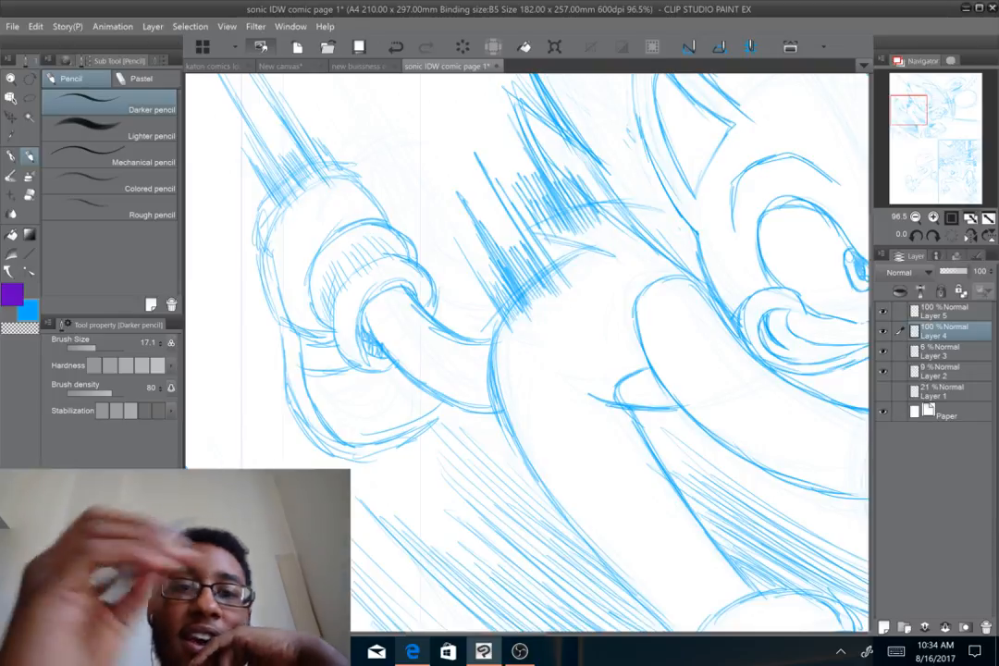
drag(280, 226, 339, 167)
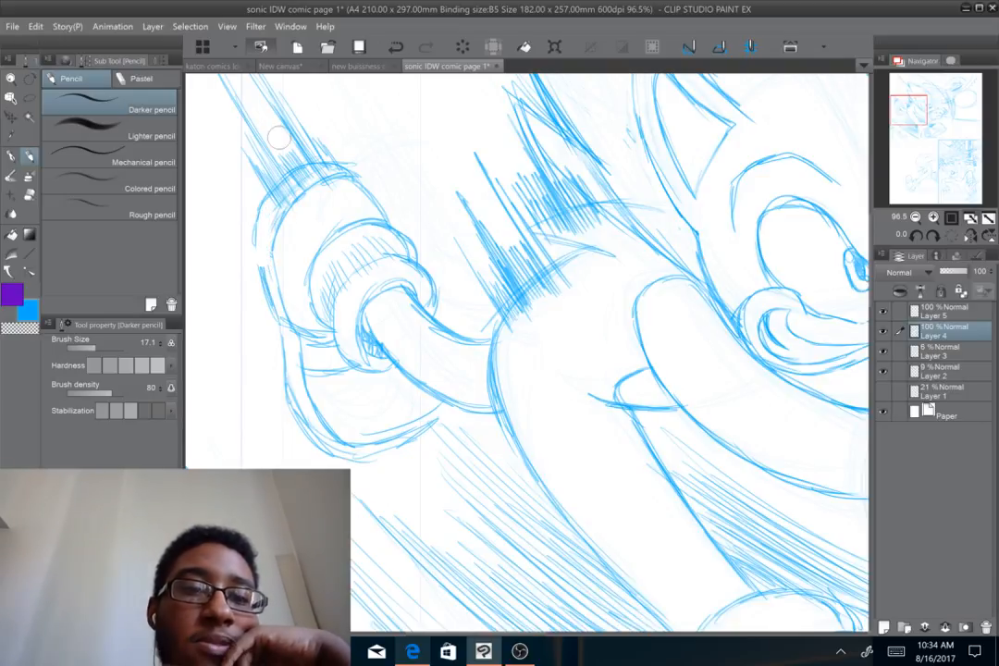
click(29, 196)
click(111, 132)
click(30, 156)
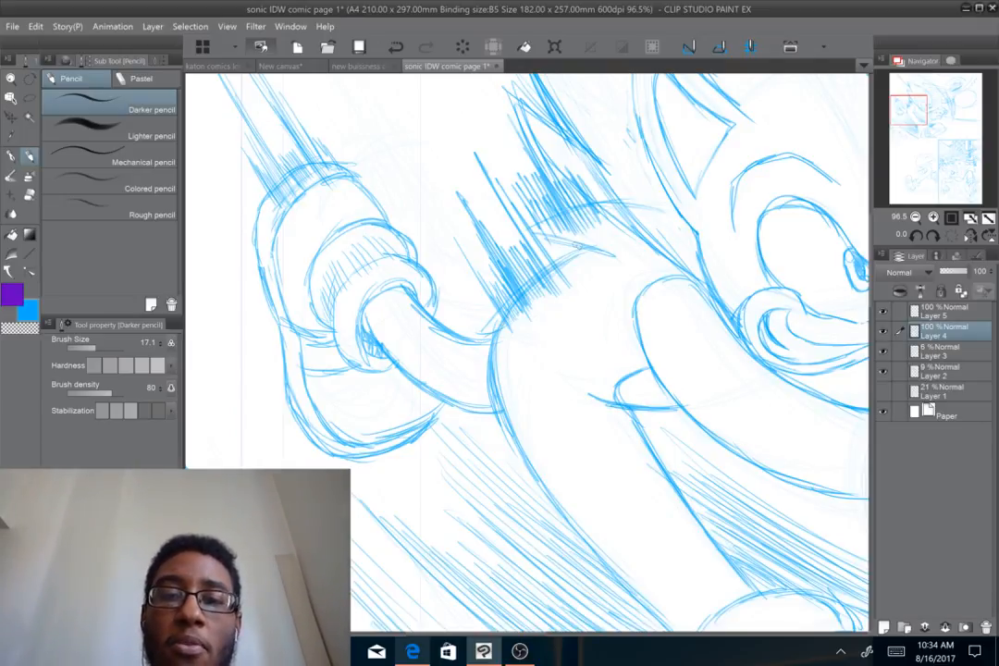
Redraw the running character's upper back as a smooth arc from the shaded back spikes to the base of the head
drag(548, 228, 656, 207)
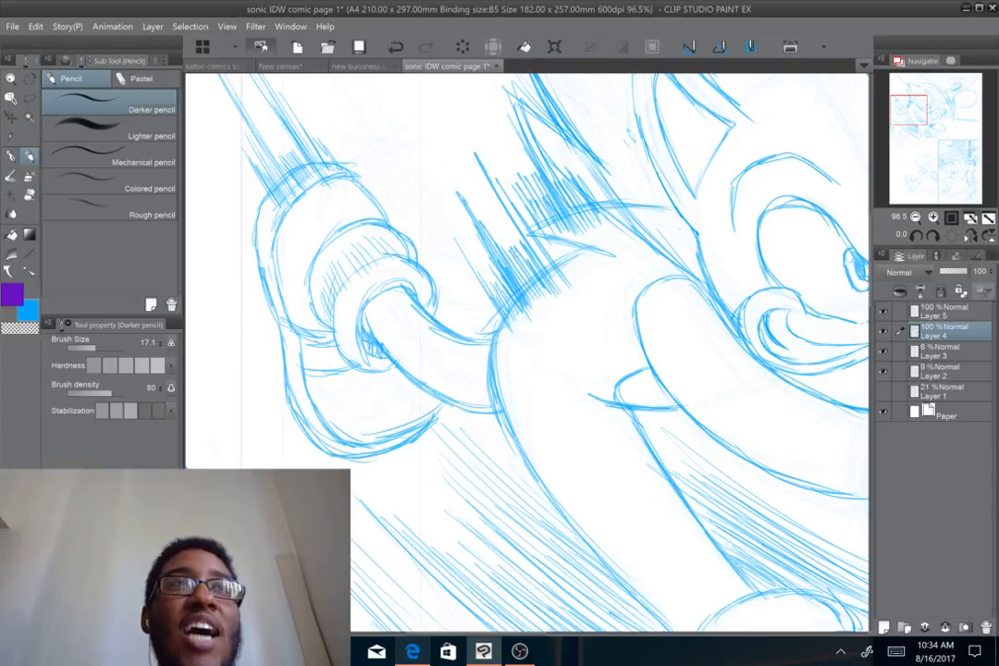
drag(723, 85, 601, 203)
scroll(601, 204, down, 1)
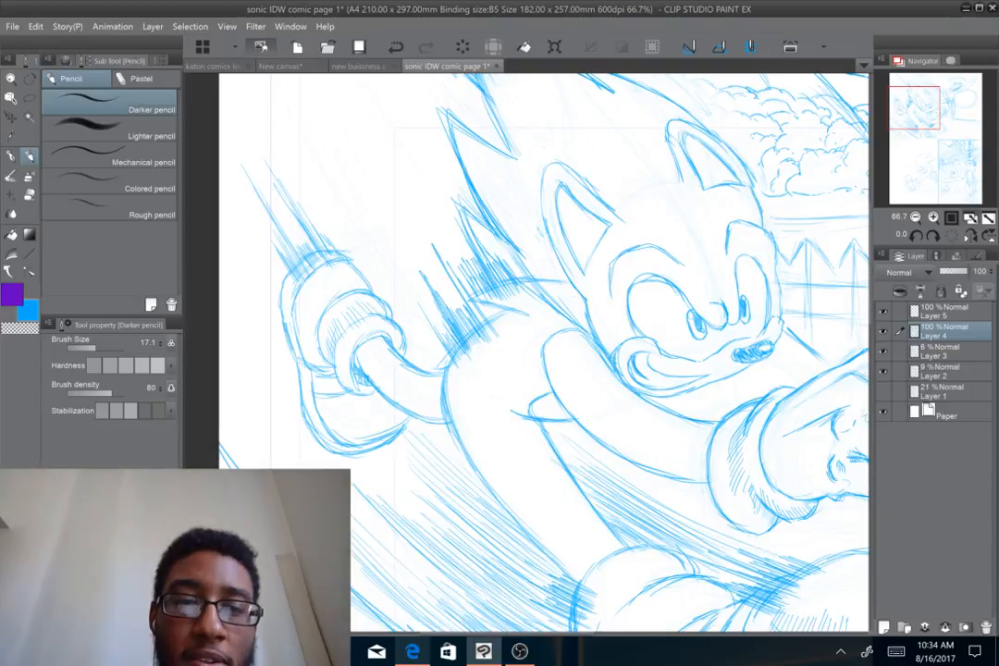
drag(546, 329, 560, 303)
scroll(560, 304, up, 1)
drag(638, 324, 632, 293)
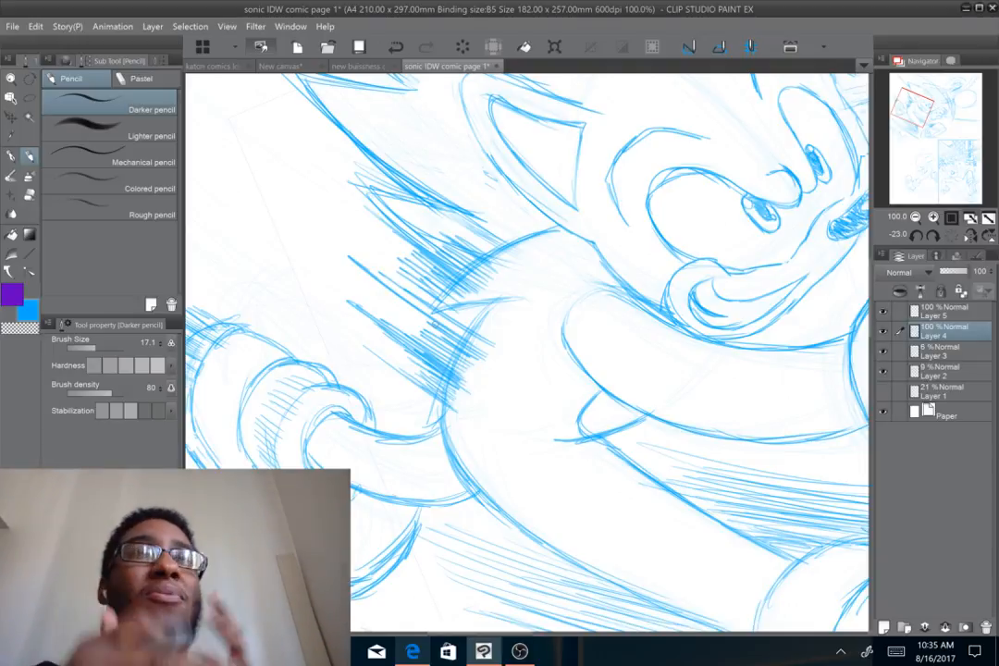
Rotate the canvas and clean up the outer contours of the running character's two ears
mouse_move(705, 164)
mouse_down()
mouse_move(687, 150)
mouse_move(531, 261)
mouse_move(495, 301)
mouse_move(508, 379)
mouse_up()
scroll(531, 261, up, 1)
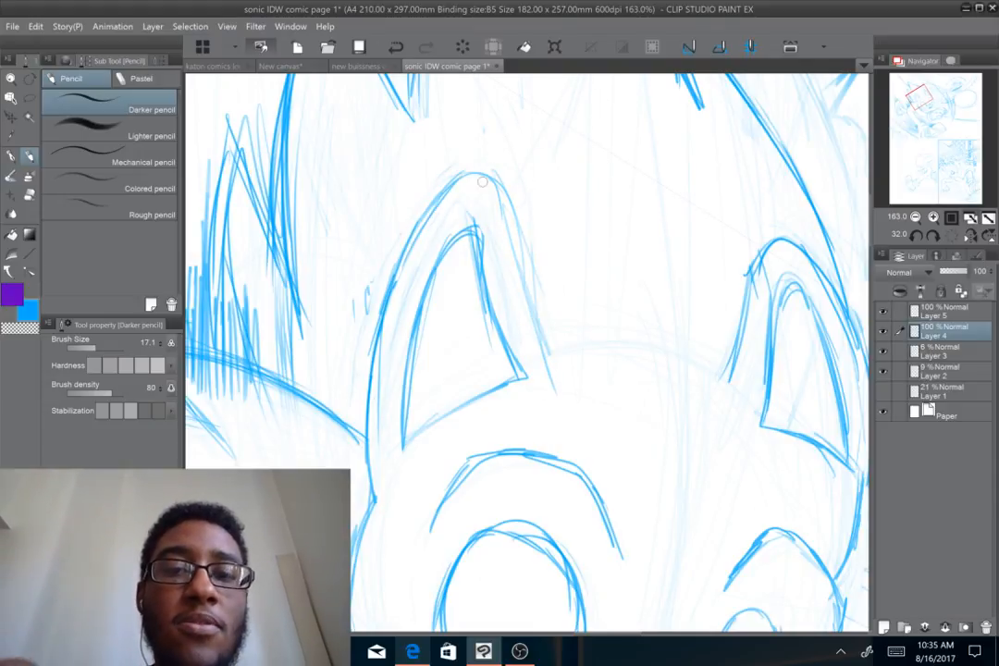
mouse_move(529, 256)
mouse_down()
mouse_move(565, 360)
mouse_move(314, 242)
mouse_up()
mouse_move(494, 224)
mouse_down()
mouse_move(475, 301)
mouse_move(509, 167)
mouse_up()
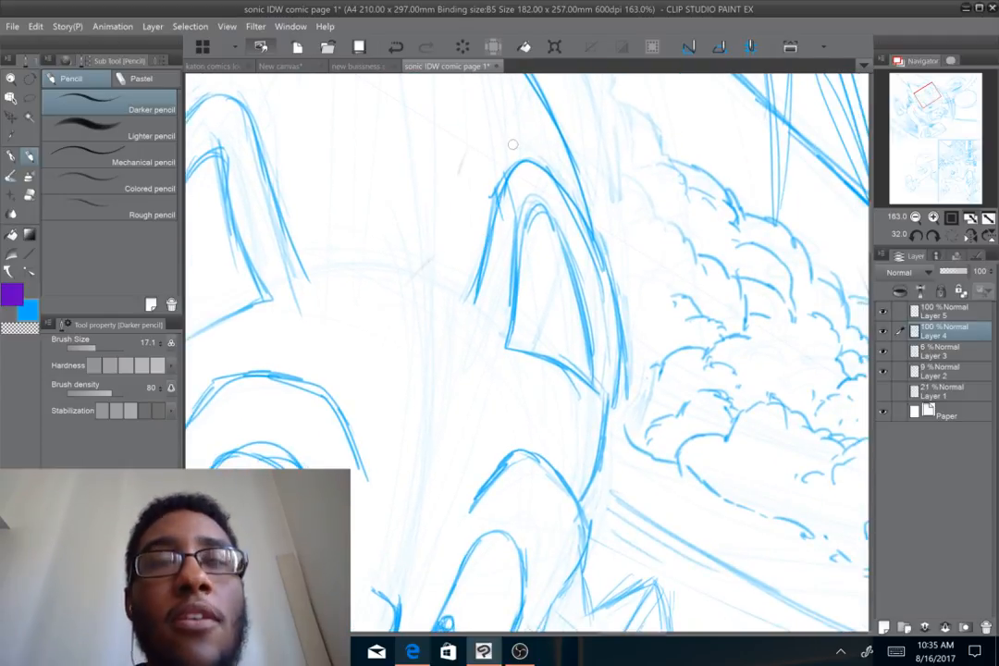
scroll(432, 229, down, 2)
scroll(444, 268, down, 1)
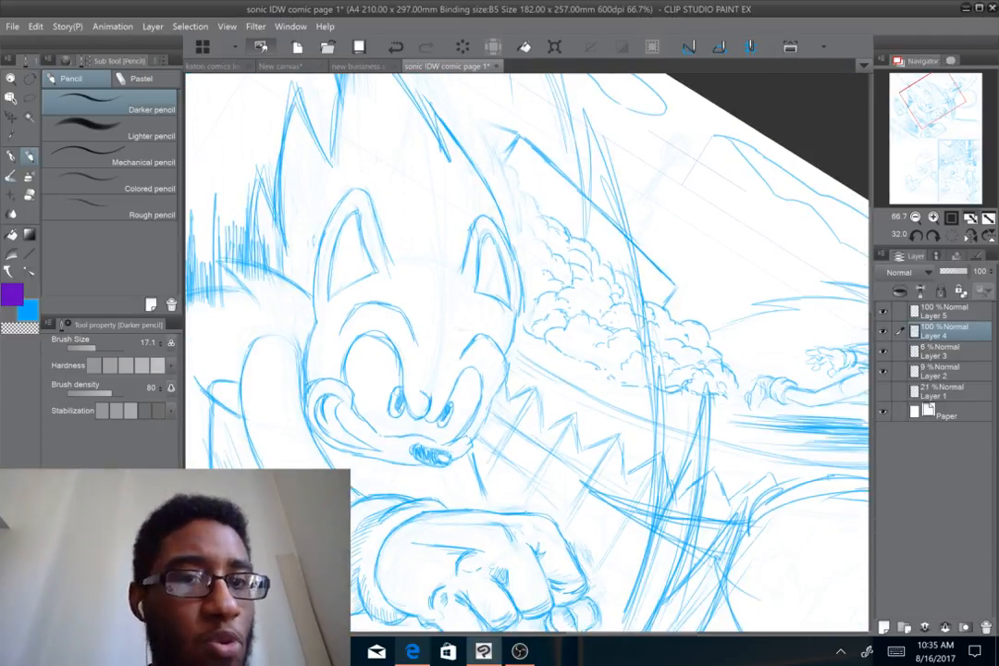
Lighten the rough lines of the running character's two smaller head quills and redraw them as clean pointed outlines
drag(573, 227, 500, 214)
drag(398, 222, 525, 341)
drag(509, 212, 585, 223)
scroll(449, 305, up, 1)
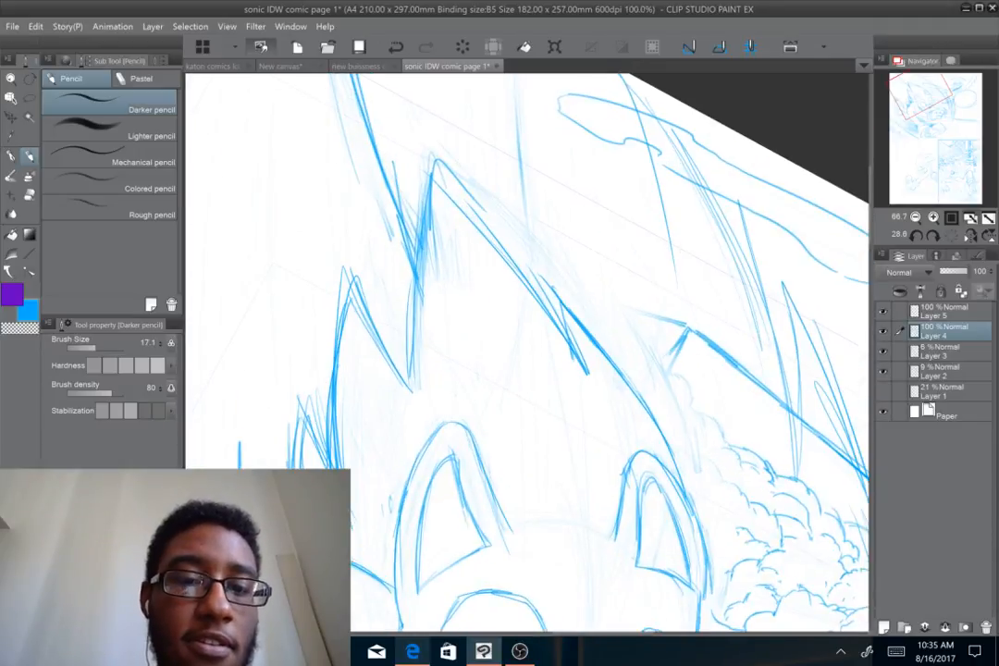
key(ctrl+z)
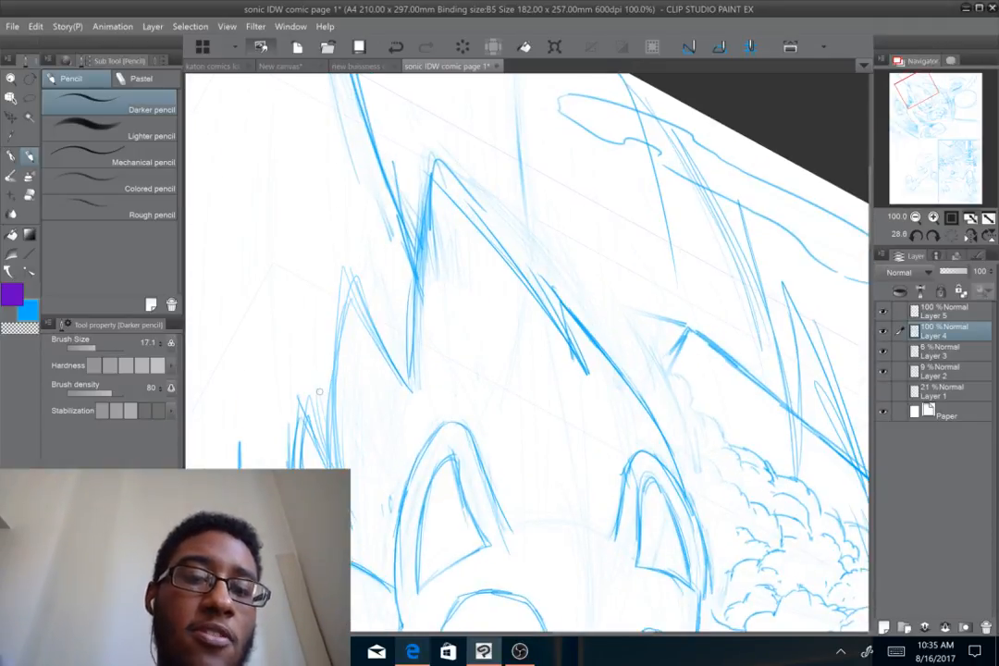
key(ctrl+z)
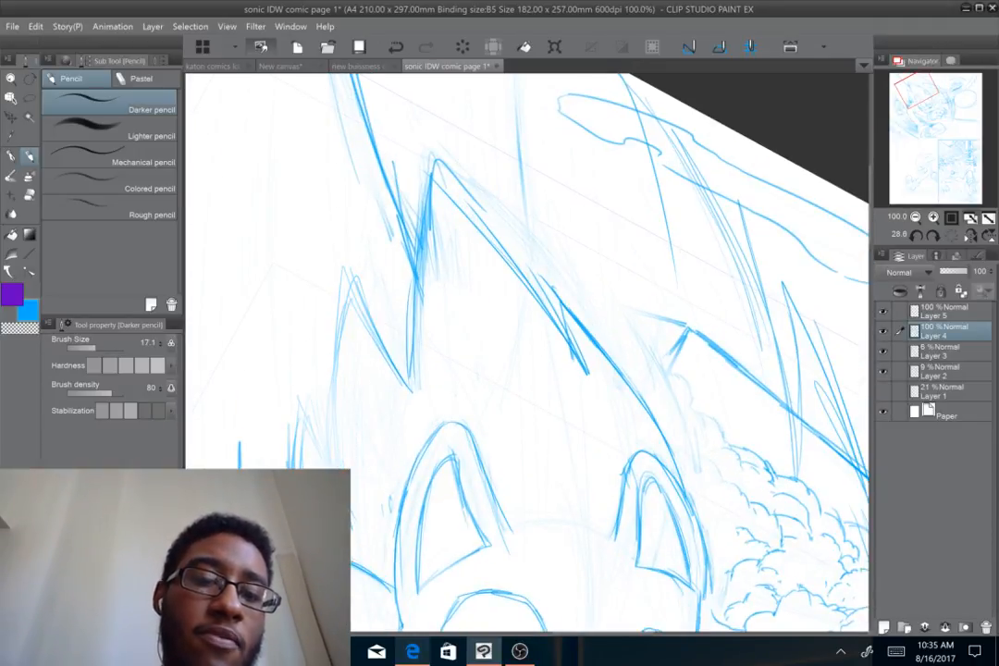
mouse_move(294, 463)
mouse_down()
mouse_move(307, 397)
mouse_move(341, 470)
mouse_move(332, 383)
mouse_move(352, 271)
mouse_move(388, 360)
mouse_up()
mouse_move(364, 293)
mouse_down()
mouse_move(413, 373)
mouse_move(411, 305)
mouse_up()
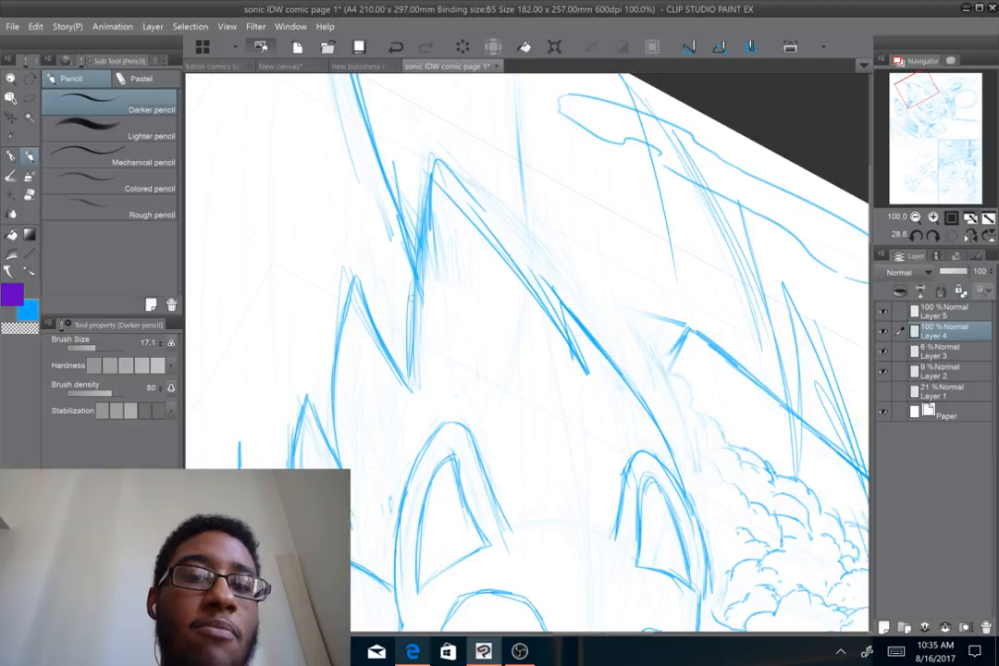
Lighten the rough edges of the tallest head quill and redraw its rear edge as one clean curve down to the neighbouring quill
drag(459, 270, 435, 301)
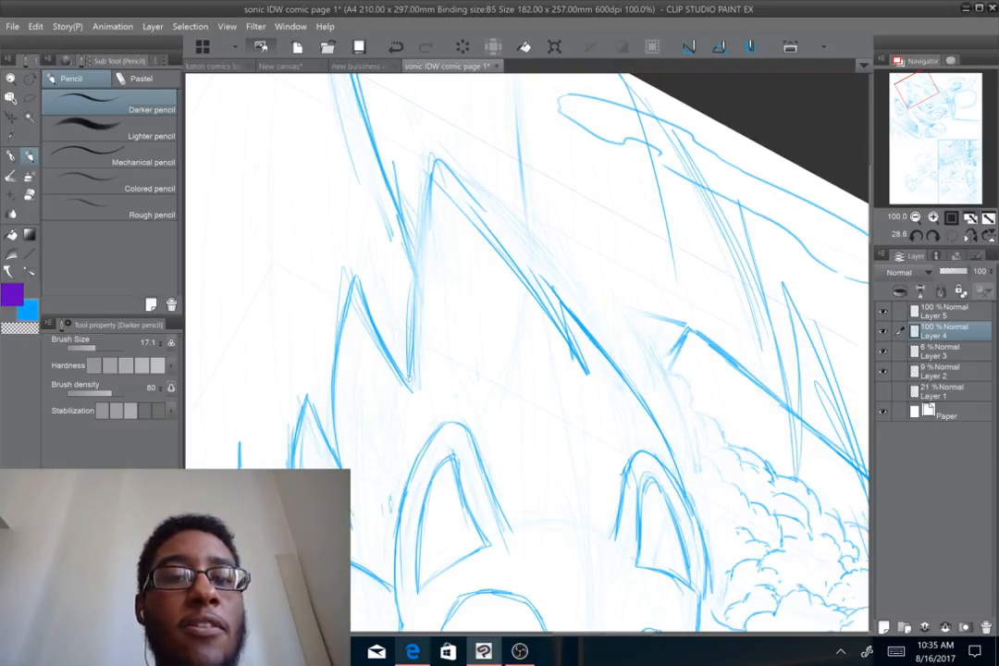
drag(414, 391, 415, 278)
drag(350, 250, 360, 144)
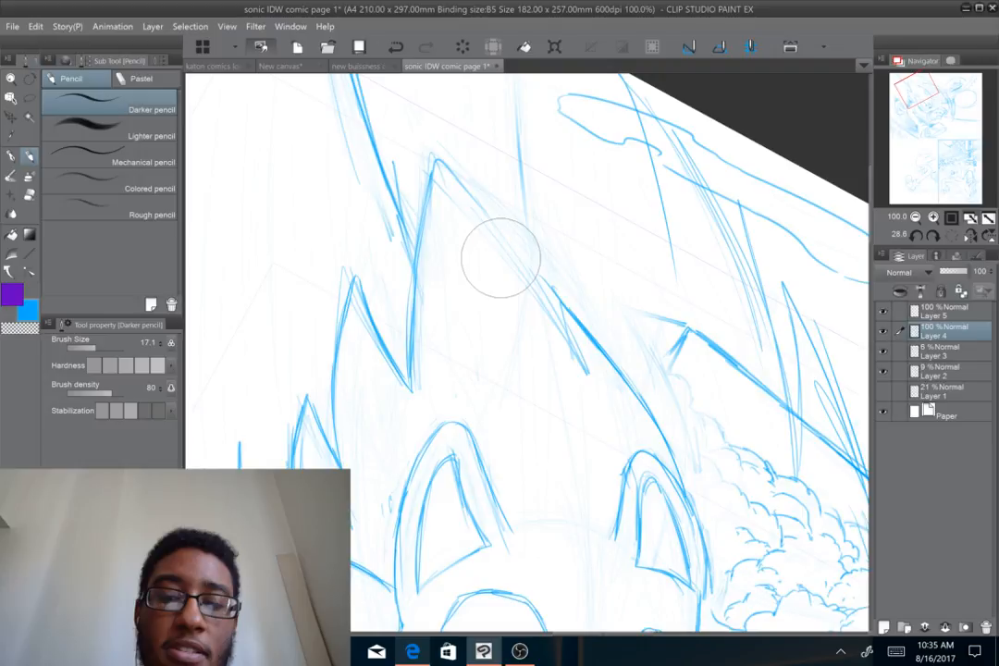
Show the hidden system tray icons of the Windows taskbar
click(840, 652)
click(867, 653)
click(840, 652)
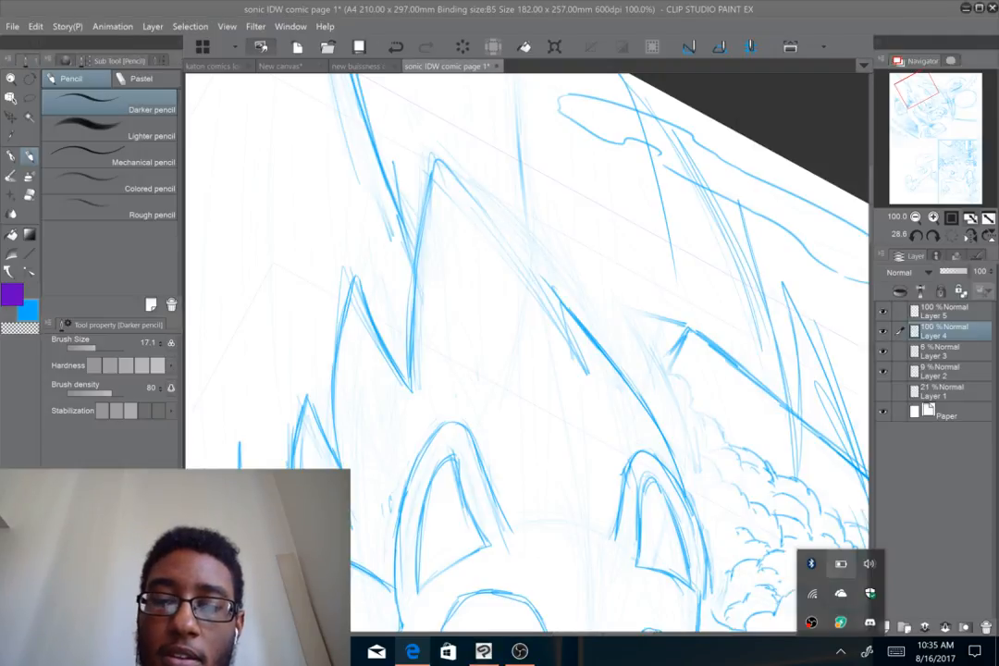
Close the system tray popup and redraw the front edge of the running character's tallest head quill with a clean notch midway down
click(840, 652)
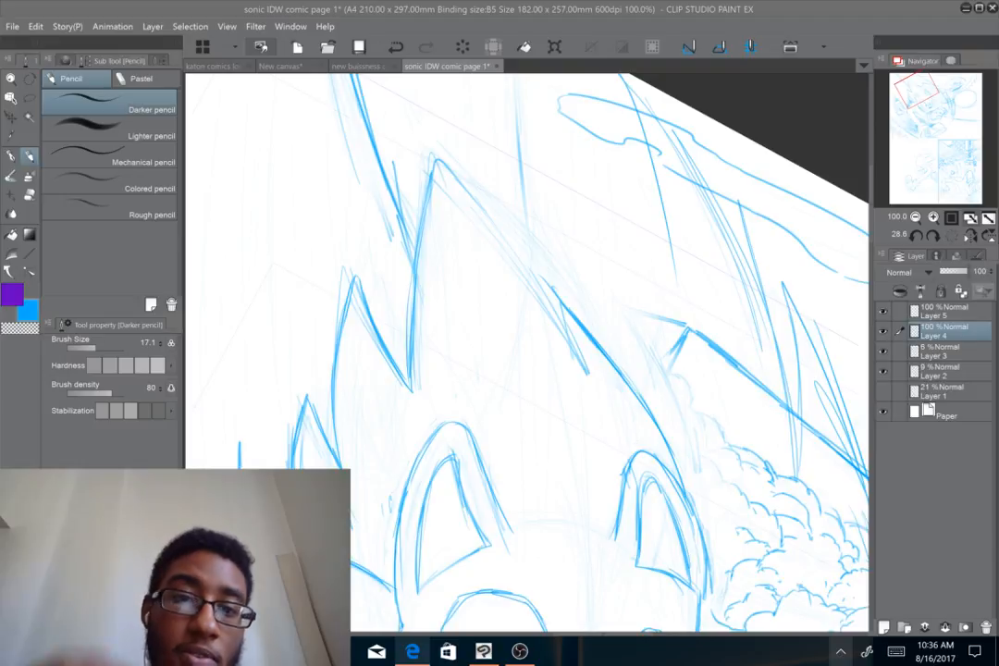
drag(435, 163, 528, 265)
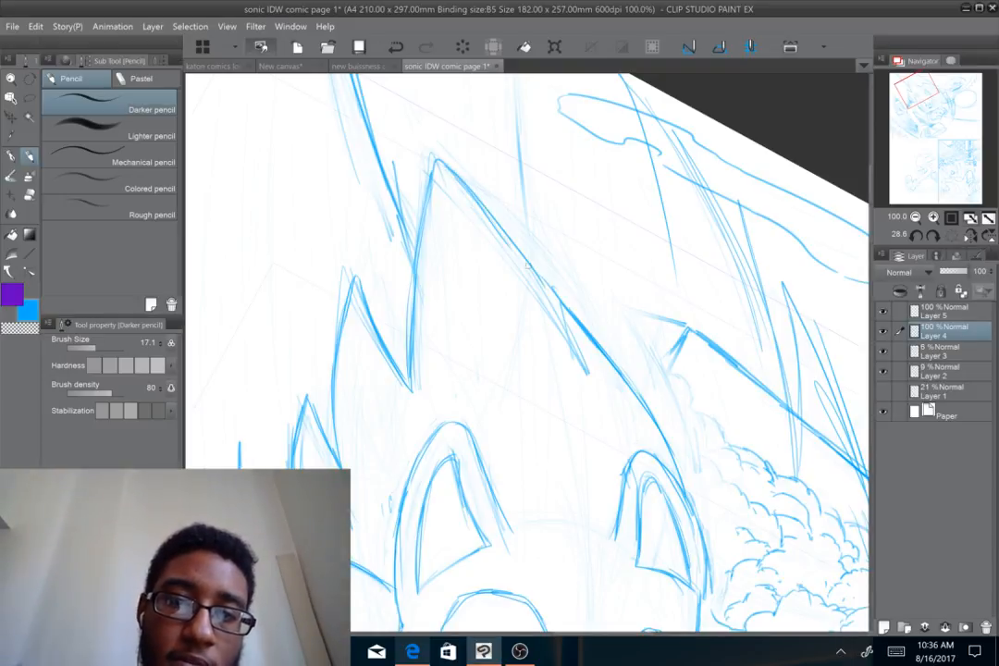
drag(492, 222, 562, 337)
drag(535, 284, 584, 369)
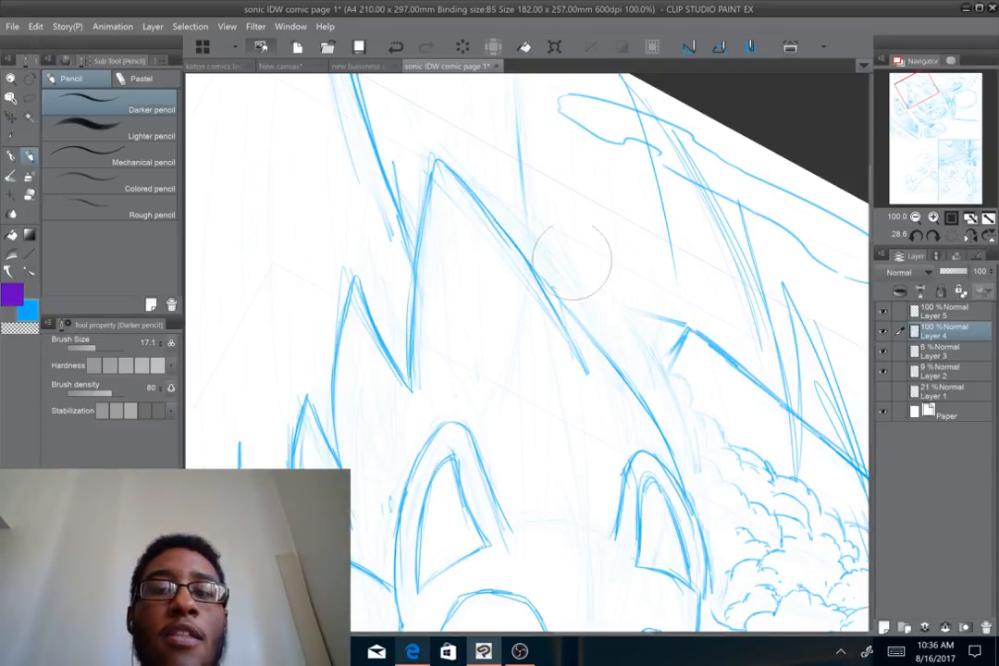
mouse_move(563, 300)
mouse_down()
mouse_move(588, 367)
mouse_move(564, 303)
mouse_move(577, 338)
mouse_move(580, 314)
mouse_move(551, 291)
mouse_move(586, 366)
mouse_up()
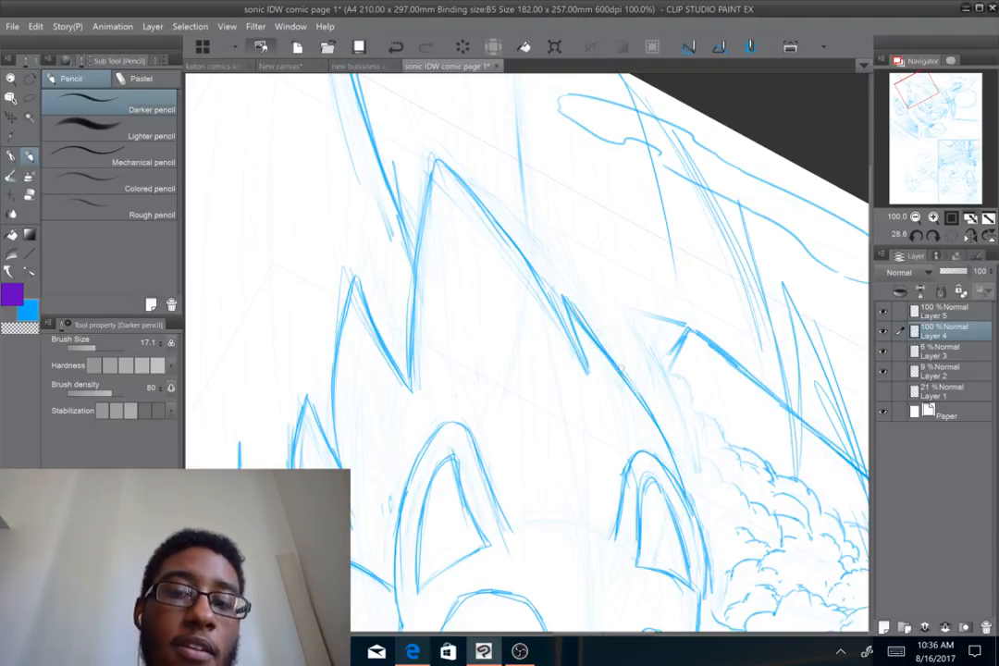
drag(583, 312, 637, 396)
drag(662, 442, 578, 262)
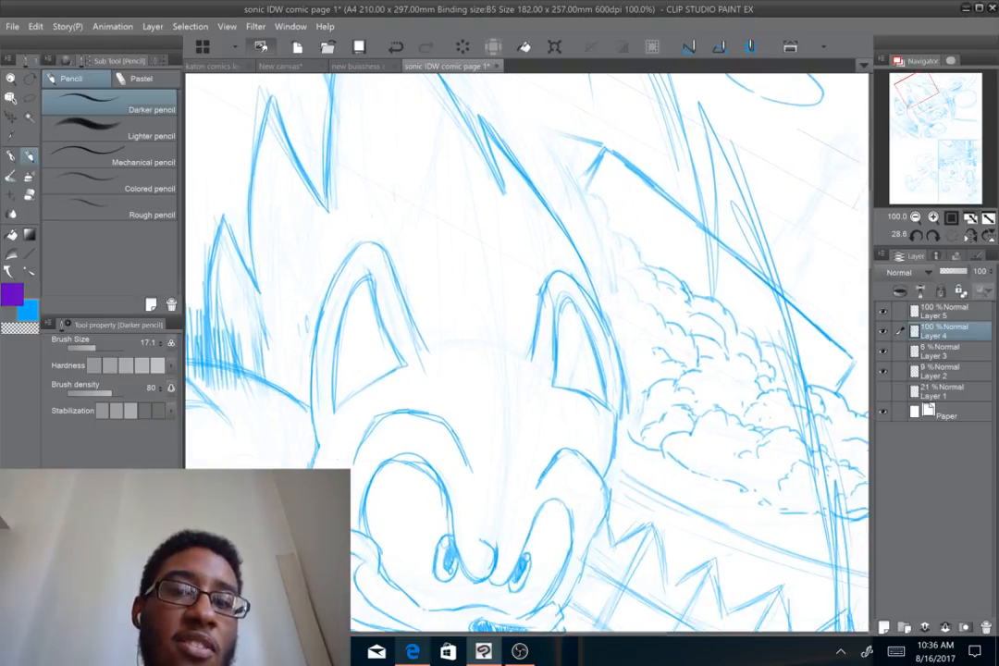
Straighten the canvas and examine the running character's whole figure, face and gloved hand at different magnifications
drag(573, 352, 518, 327)
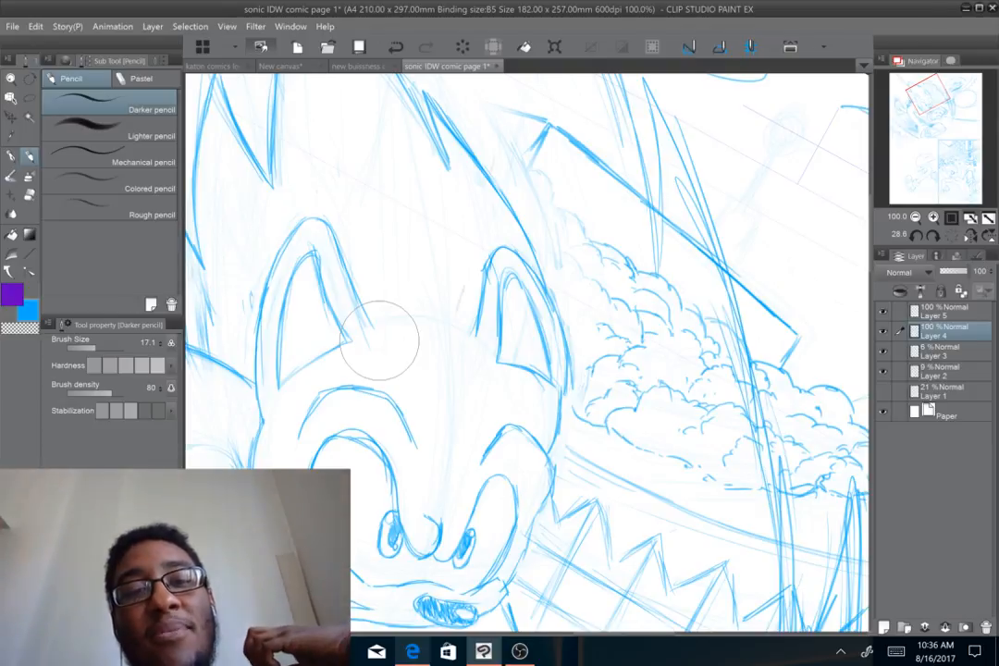
scroll(379, 341, down, 5)
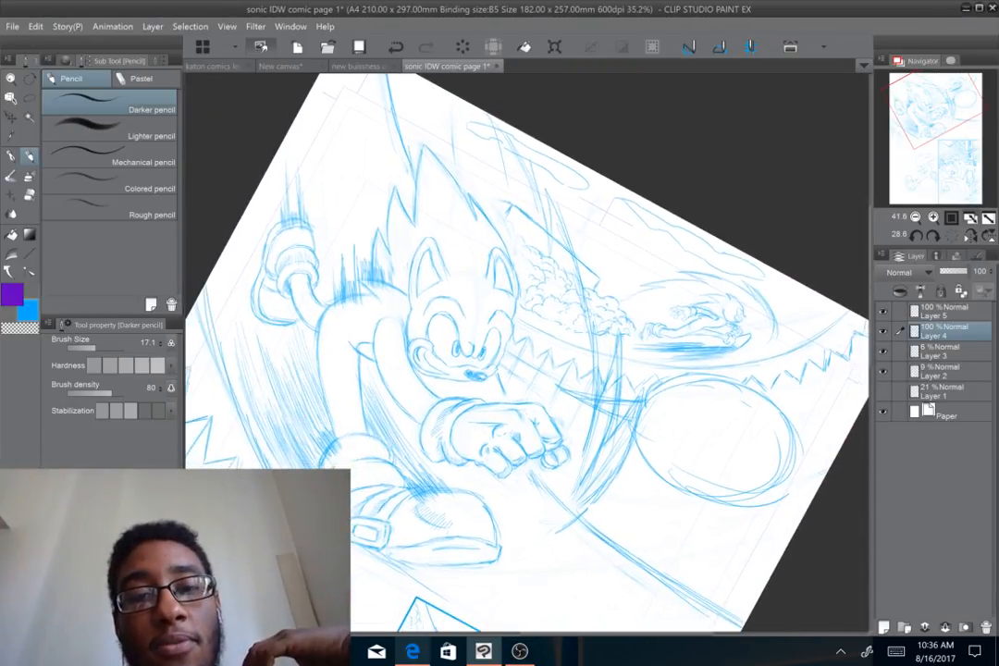
key(ctrl+at)
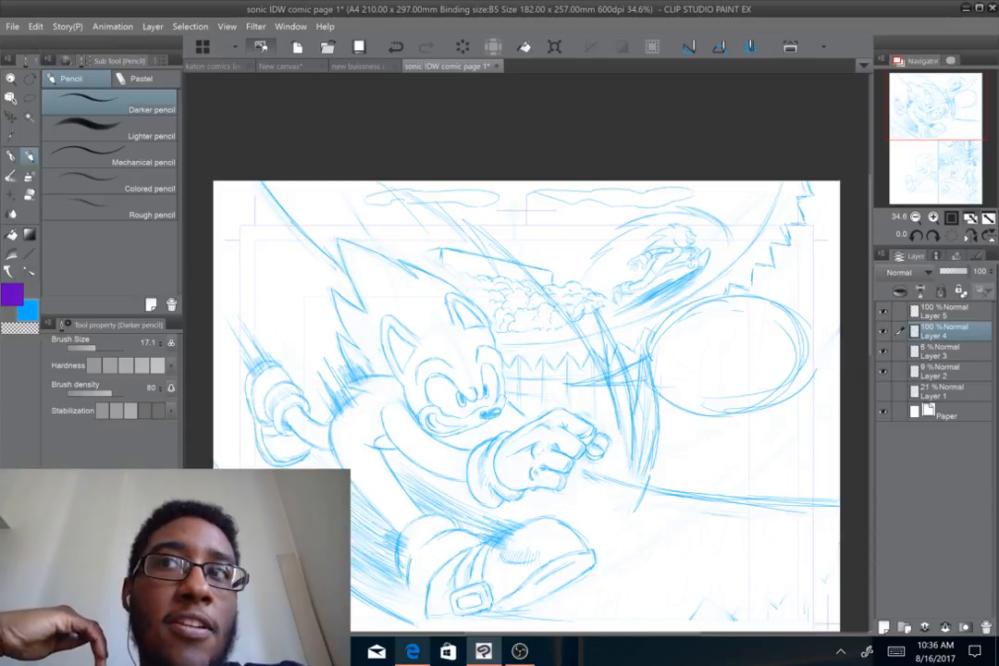
scroll(474, 338, up, 1)
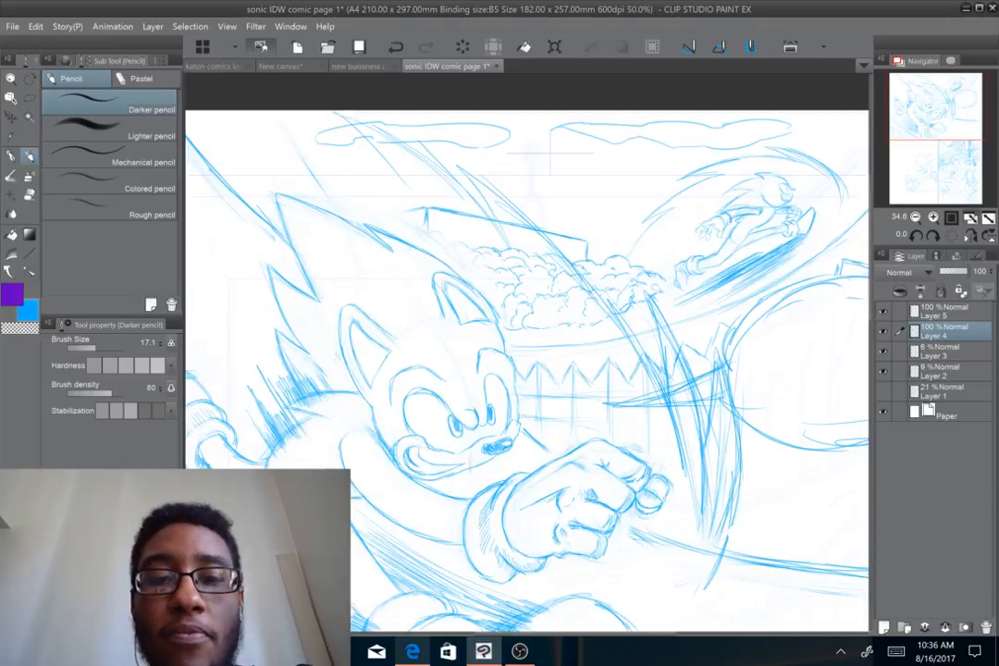
drag(527, 388, 482, 312)
scroll(523, 347, up, 1)
mouse_move(528, 389)
mouse_down()
mouse_move(476, 319)
mouse_move(417, 381)
mouse_up()
scroll(725, 548, up, 2)
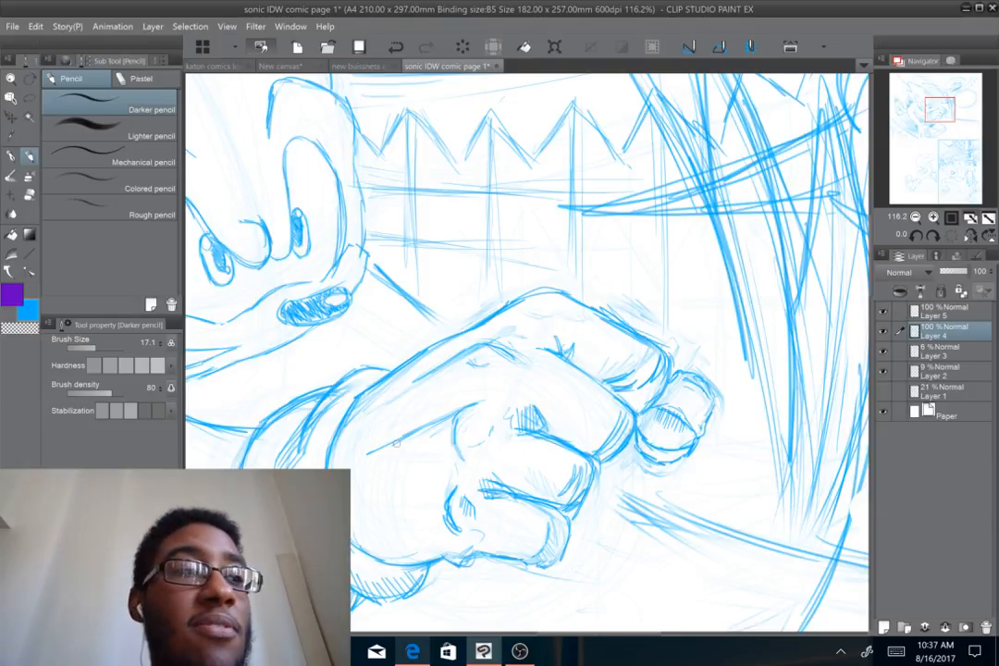
scroll(513, 241, down, 3)
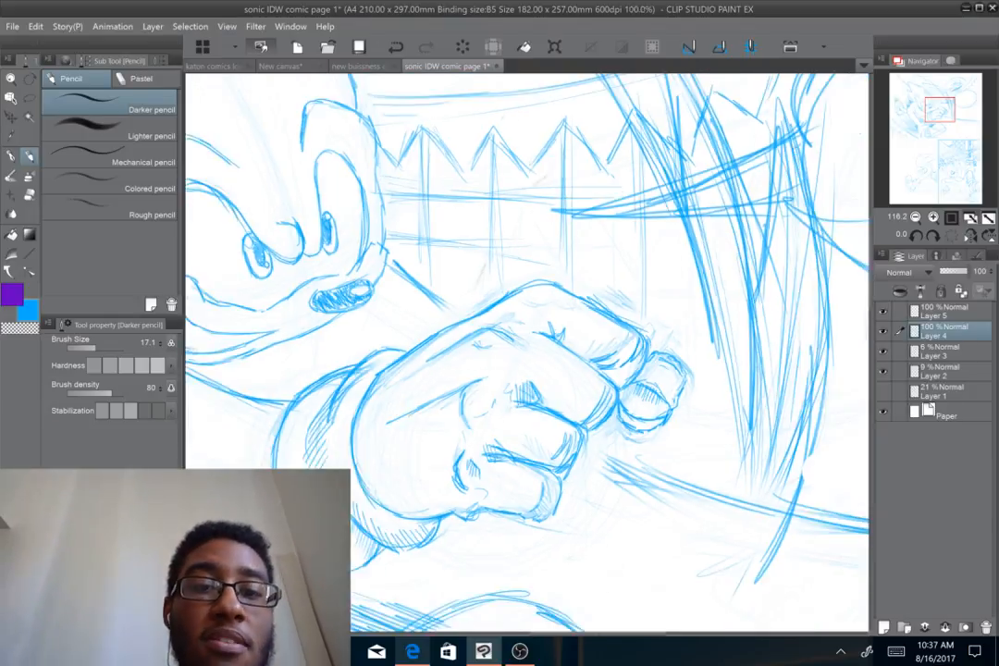
drag(514, 352, 507, 193)
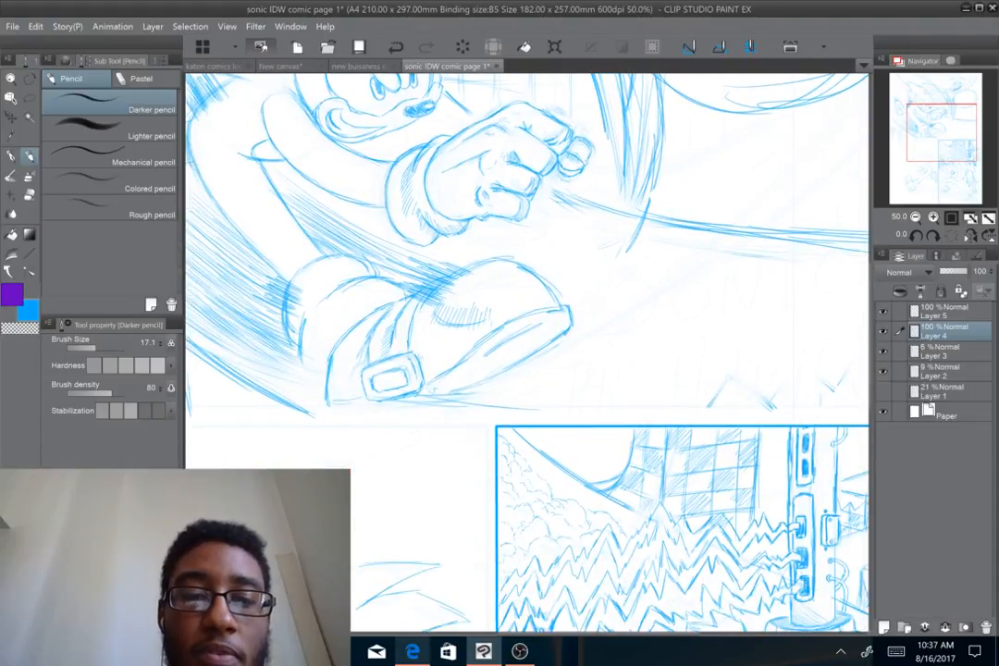
Draw the heel and underside of the running character's front shoe sole as one continuous curve below the buckle
scroll(319, 432, up, 1)
drag(319, 432, 342, 403)
drag(488, 348, 507, 338)
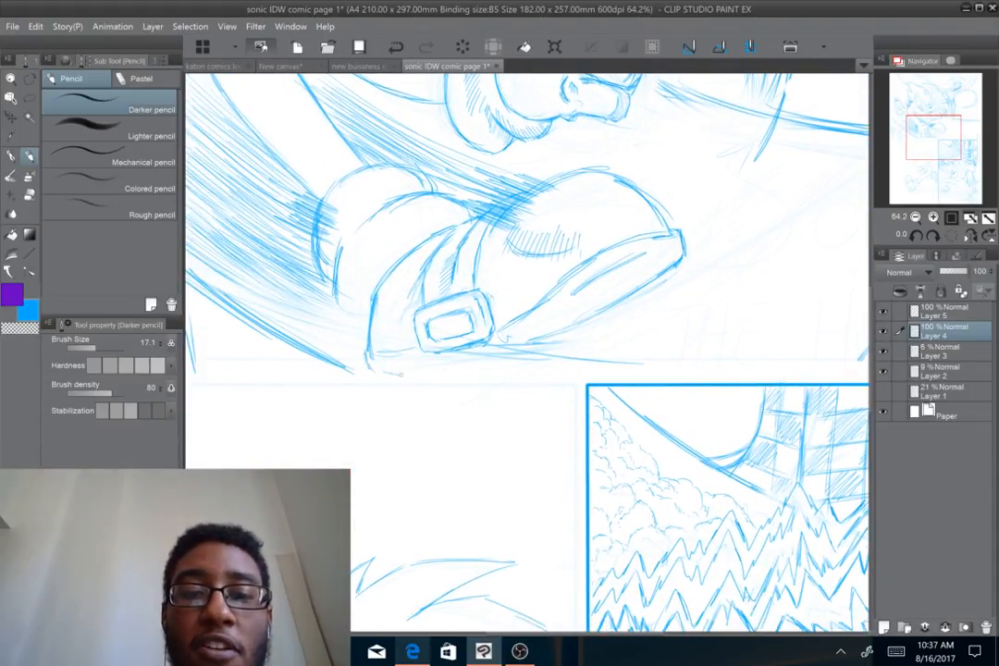
drag(401, 373, 454, 363)
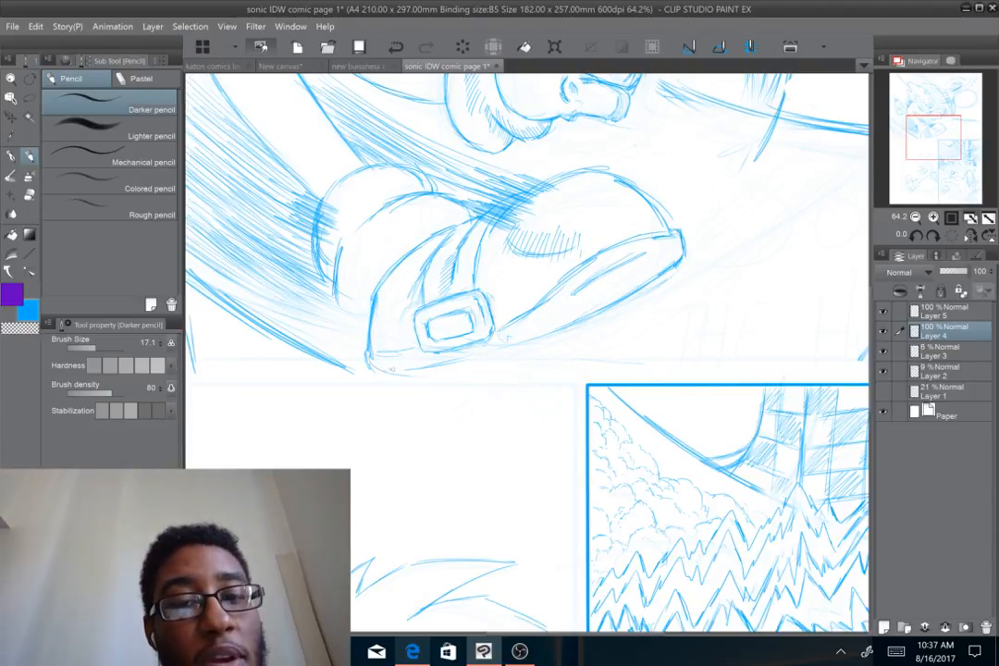
mouse_move(453, 367)
mouse_down()
mouse_move(573, 331)
mouse_move(556, 339)
mouse_up()
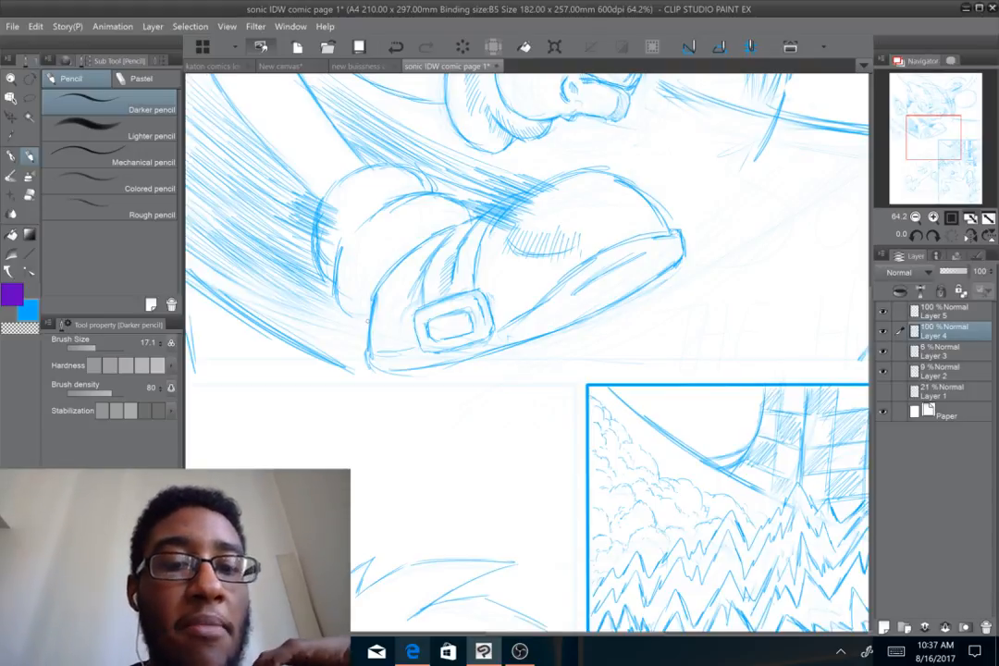
Lighten the rough overlapping lines of the curved motion streak between the gloved fist and the large oval
scroll(482, 262, down, 2)
drag(482, 262, 498, 350)
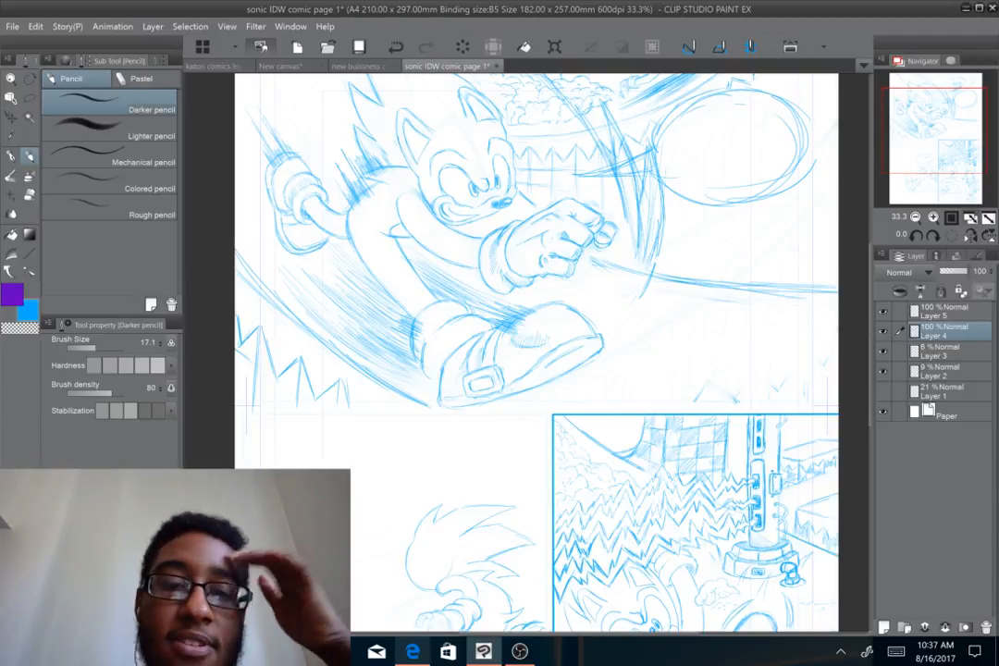
scroll(537, 352, down, 3)
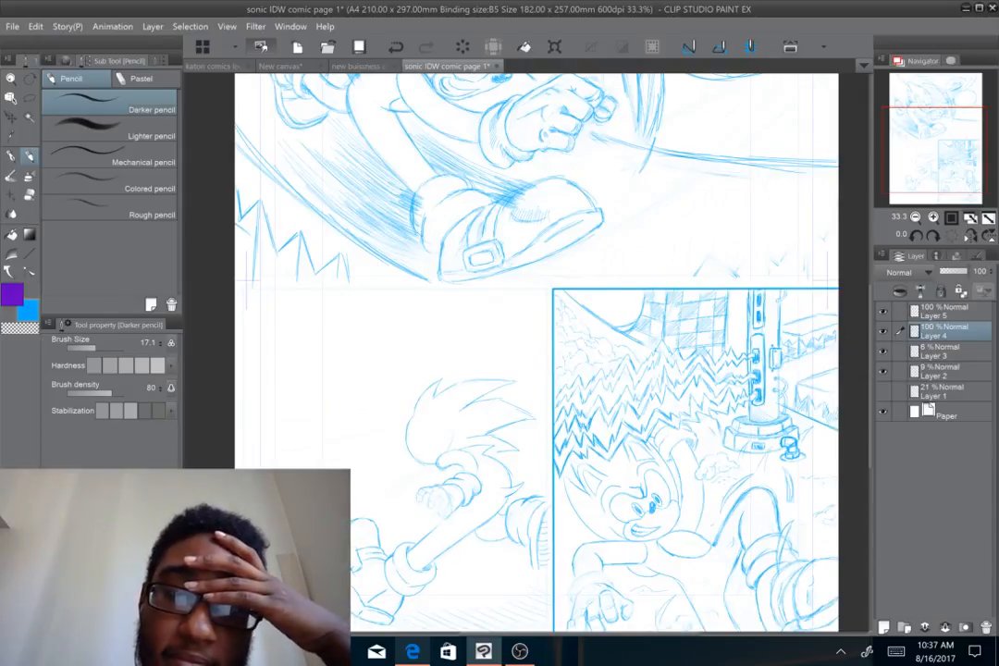
scroll(536, 351, up, 3)
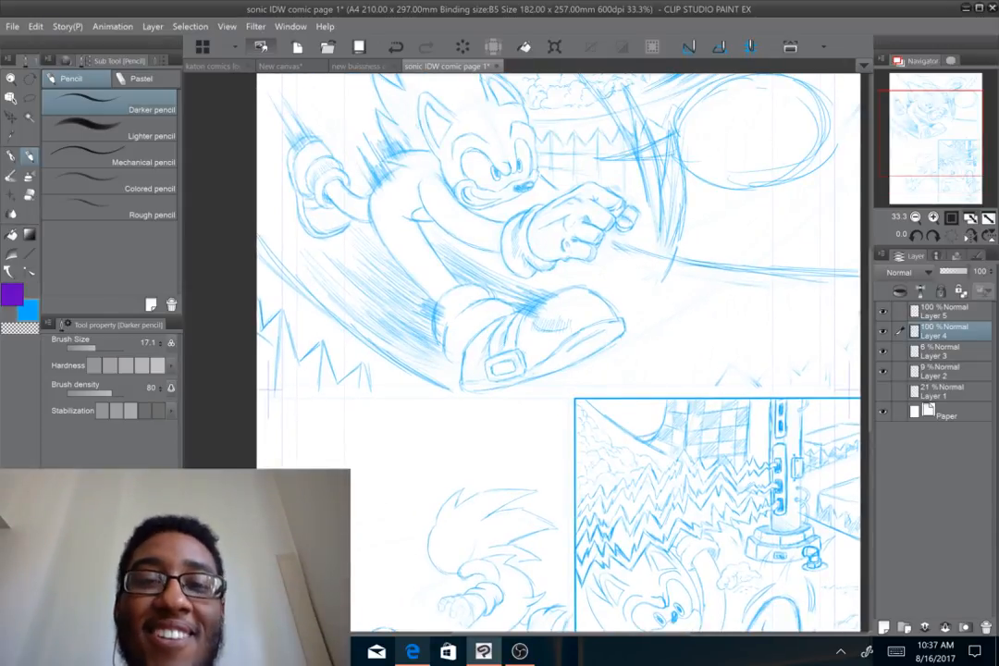
scroll(564, 352, up, 3)
drag(629, 372, 544, 476)
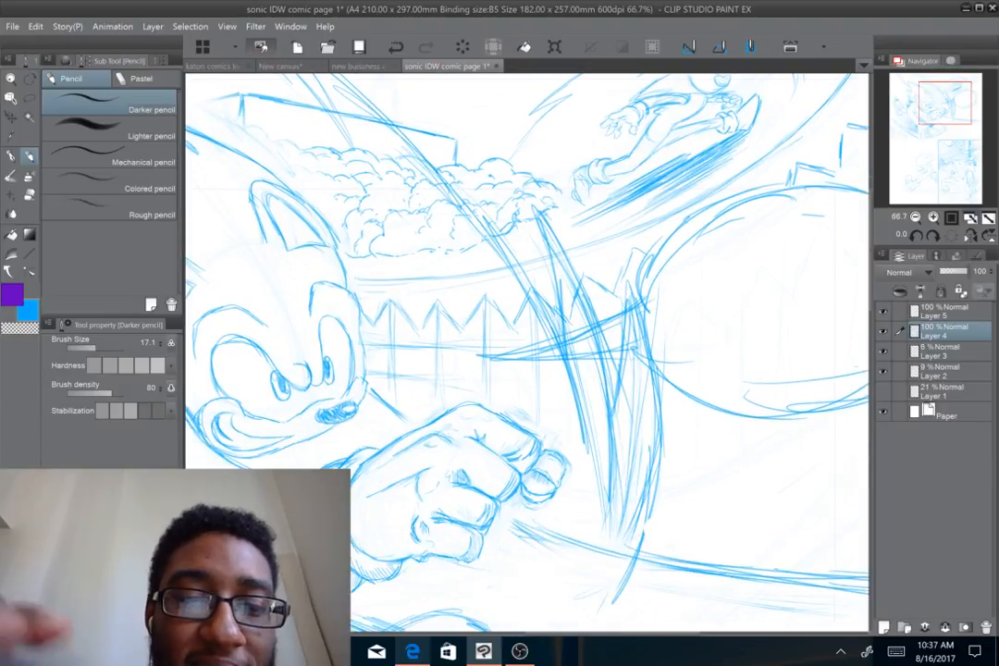
drag(553, 317, 601, 407)
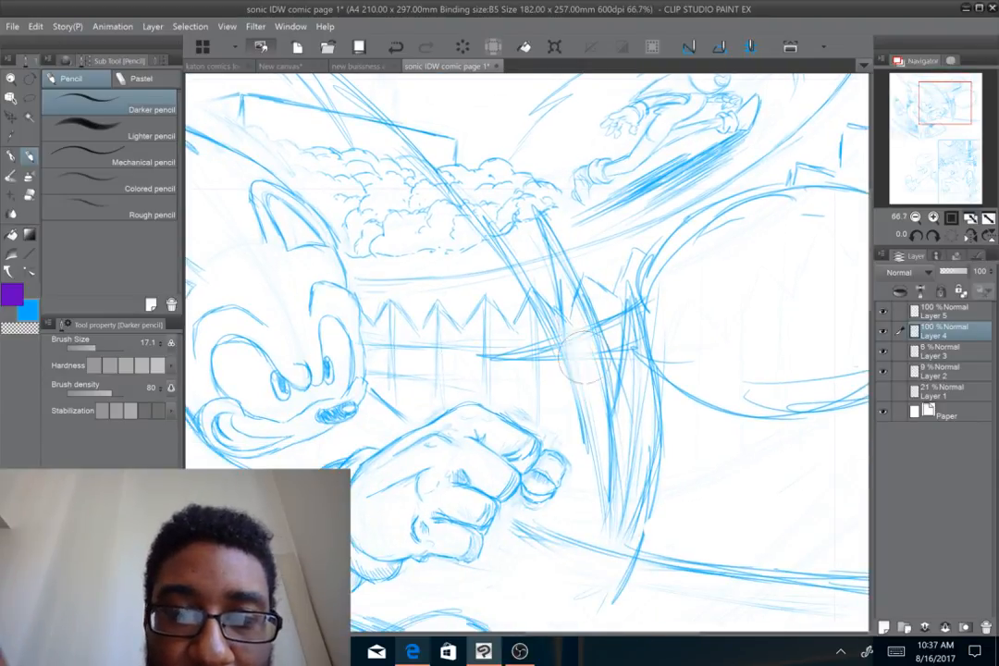
mouse_move(544, 224)
mouse_down()
mouse_move(603, 363)
mouse_move(608, 439)
mouse_up()
drag(592, 398, 537, 441)
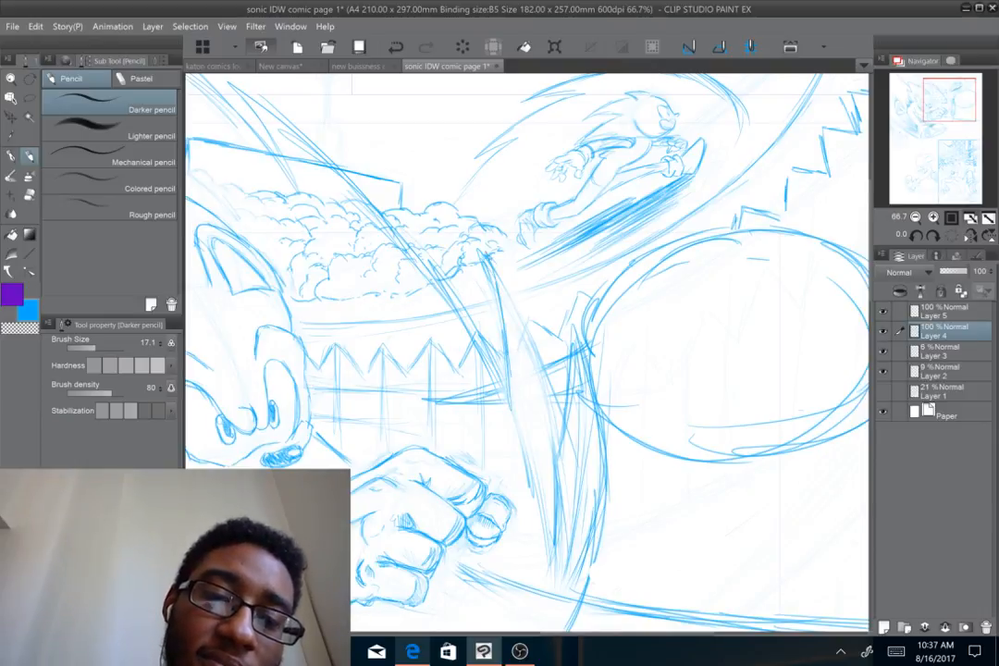
Redraw the motion streak's inner edge as two pointed spikes joined by a V-shaped notch beside the large oval
drag(488, 259, 547, 365)
drag(513, 299, 560, 439)
mouse_move(545, 373)
mouse_down()
mouse_move(562, 494)
mouse_move(547, 529)
mouse_move(562, 567)
mouse_move(566, 407)
mouse_move(574, 444)
mouse_up()
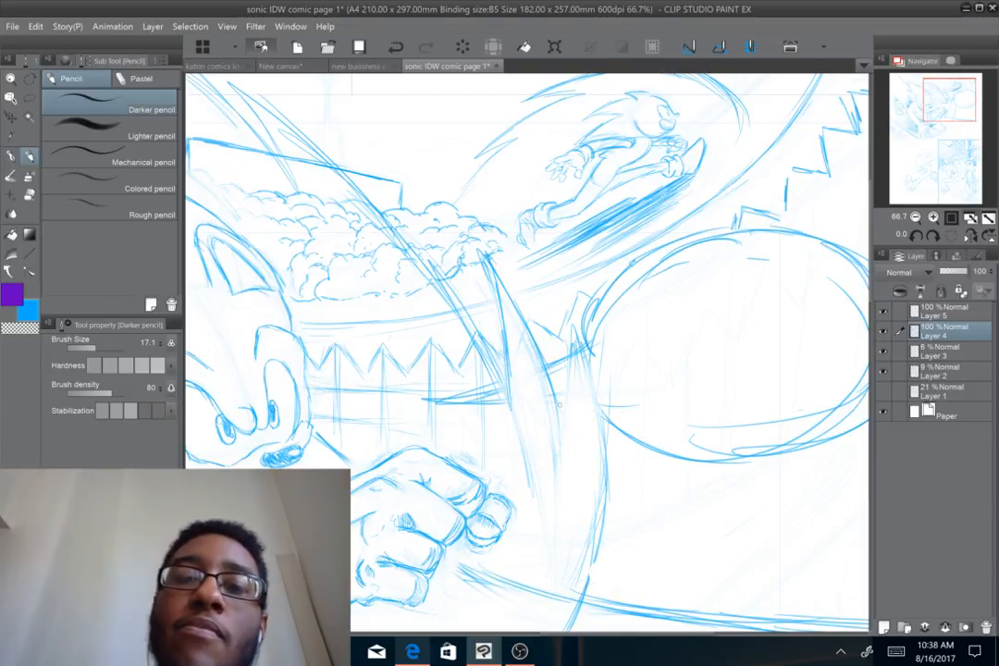
mouse_move(557, 400)
mouse_down()
mouse_move(566, 336)
mouse_move(592, 403)
mouse_up()
mouse_move(575, 342)
mouse_down()
mouse_move(599, 446)
mouse_move(600, 559)
mouse_up()
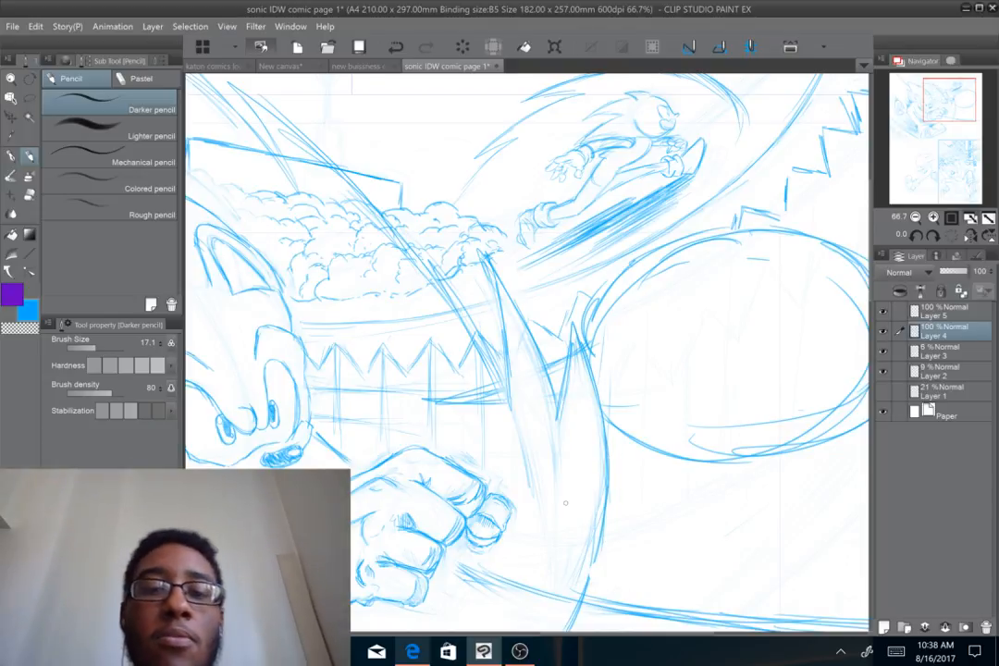
Rotate the canvas and reinforce the jagged upper ends of the motion streak where they cross the cloud above the head
drag(573, 323, 590, 462)
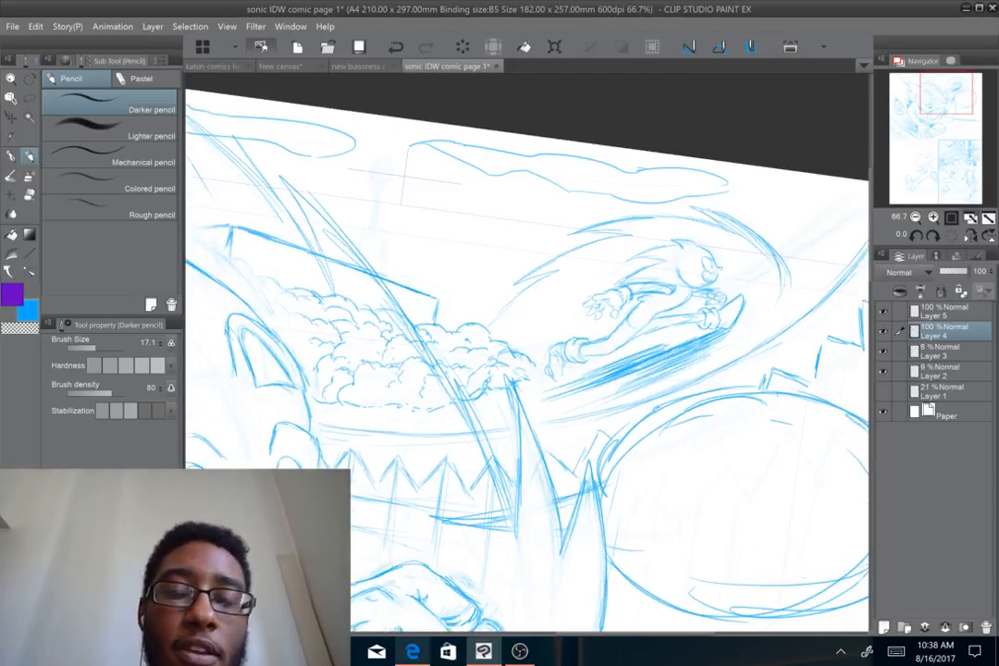
drag(699, 266, 708, 359)
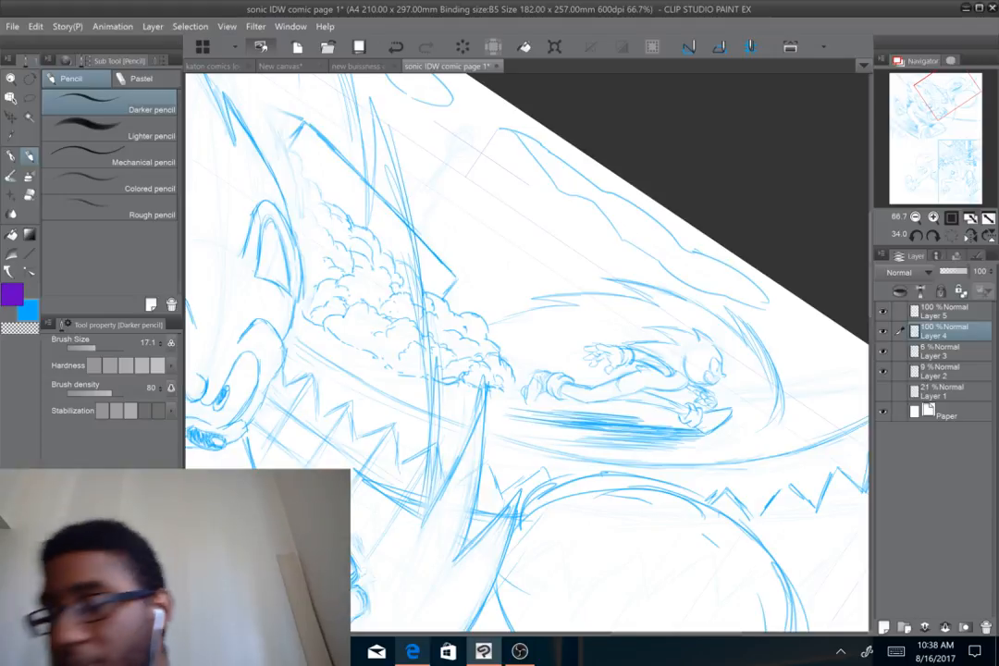
drag(528, 352, 596, 542)
drag(636, 327, 596, 350)
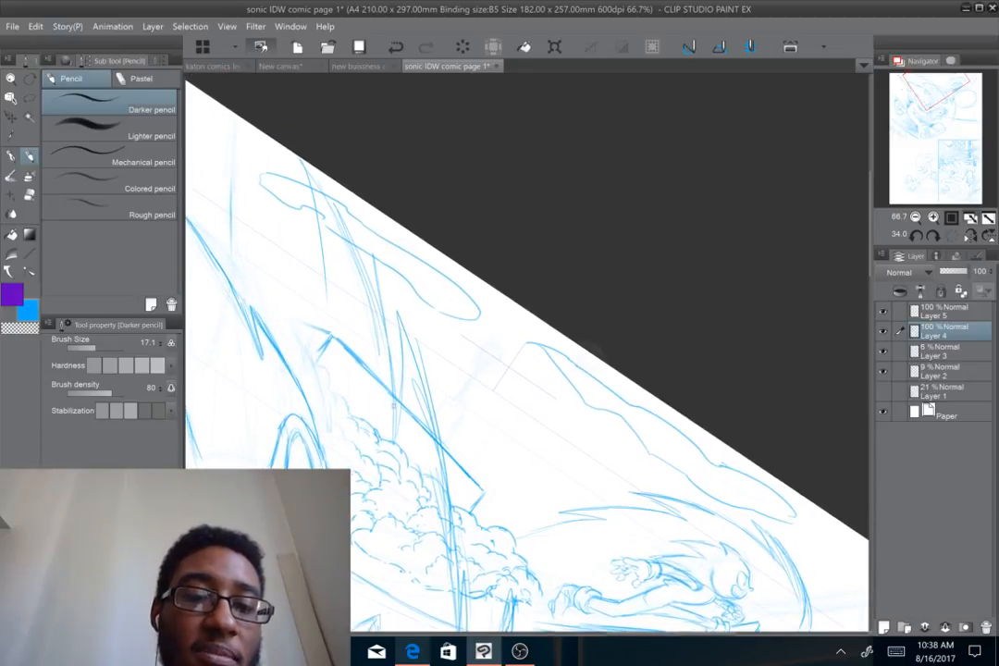
drag(391, 371, 398, 433)
drag(385, 314, 388, 355)
drag(360, 244, 384, 326)
drag(330, 205, 372, 301)
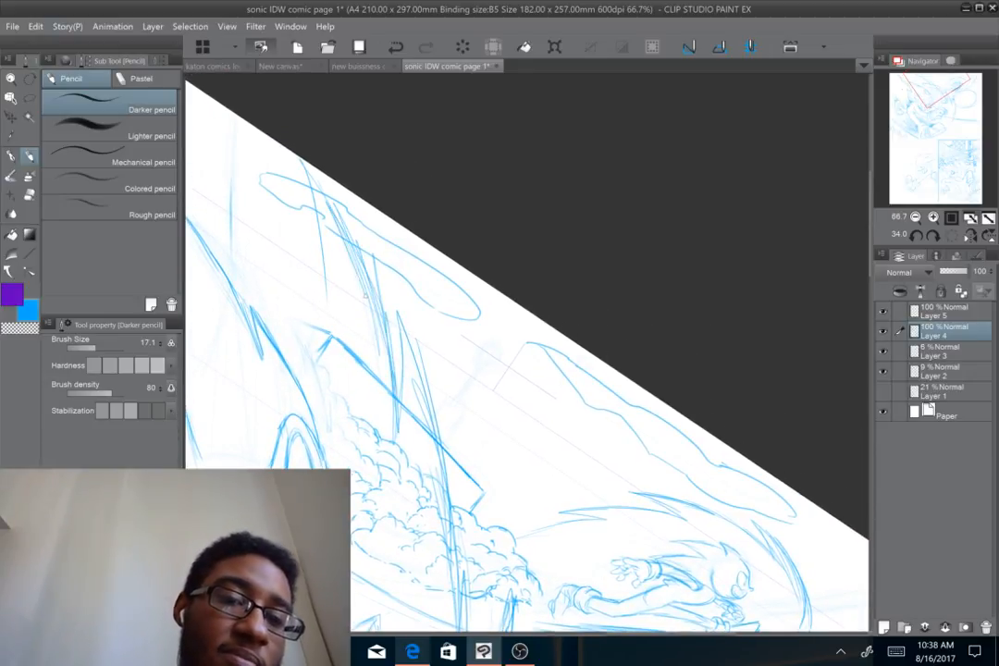
mouse_move(306, 161)
mouse_down()
mouse_move(358, 269)
mouse_move(328, 255)
mouse_move(316, 197)
mouse_move(328, 284)
mouse_up()
drag(313, 190, 328, 281)
drag(318, 214, 337, 316)
drag(334, 271, 355, 330)
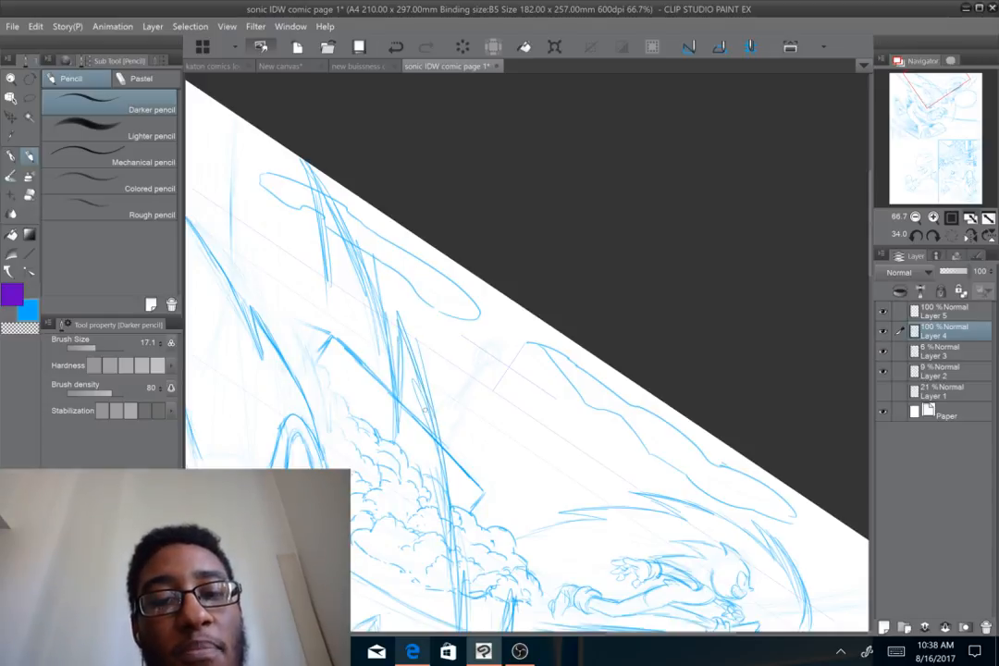
Draw the lower outer edge of the motion streak as a continuous curve tapering to a point across the ground line
drag(426, 409, 481, 197)
drag(518, 370, 368, 201)
drag(426, 389, 565, 255)
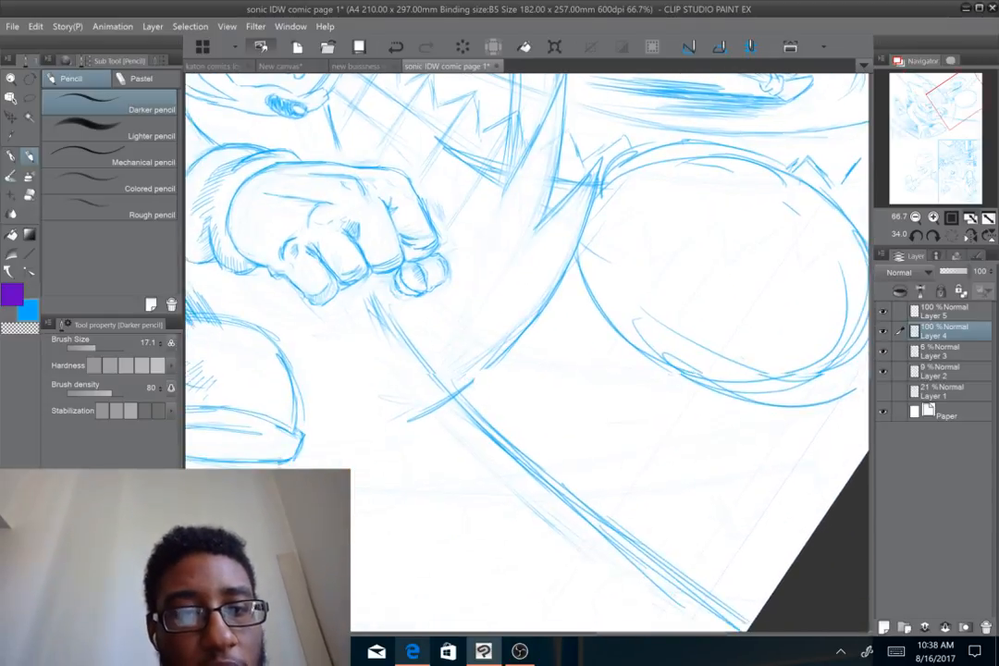
drag(512, 350, 434, 411)
drag(486, 370, 419, 416)
mouse_move(518, 305)
mouse_down()
mouse_move(483, 463)
mouse_move(491, 468)
mouse_up()
mouse_move(452, 305)
mouse_down()
mouse_move(458, 332)
mouse_move(466, 282)
mouse_up()
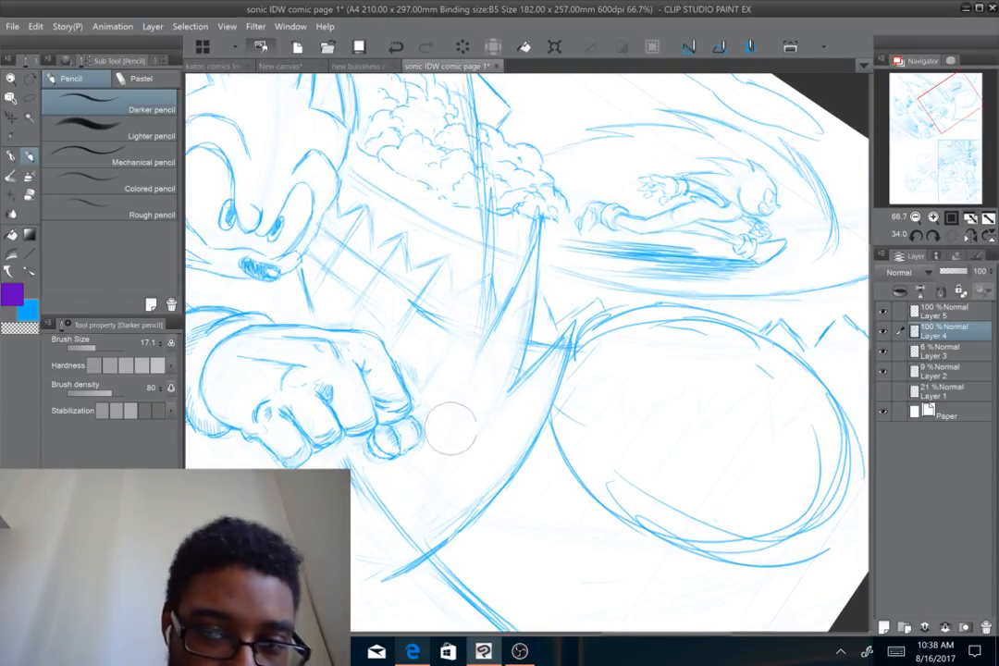
Straighten the canvas, lighten the horizontal lines crossing the motion streak and extend its lower tip toward the front shoe
key(ctrl+minus)
key(ctrl+minus)
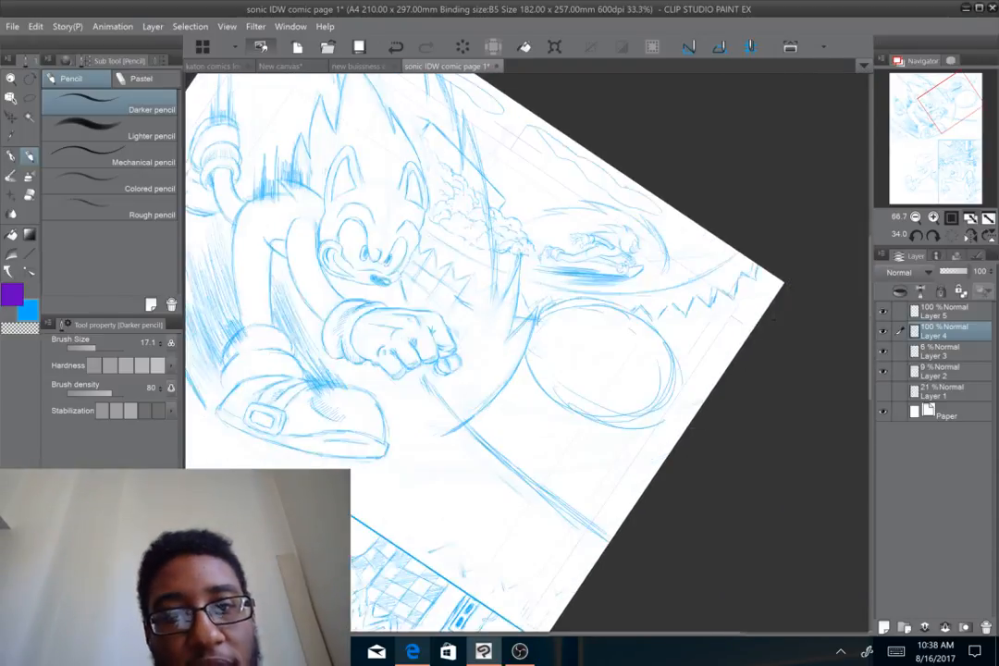
drag(774, 319, 772, 169)
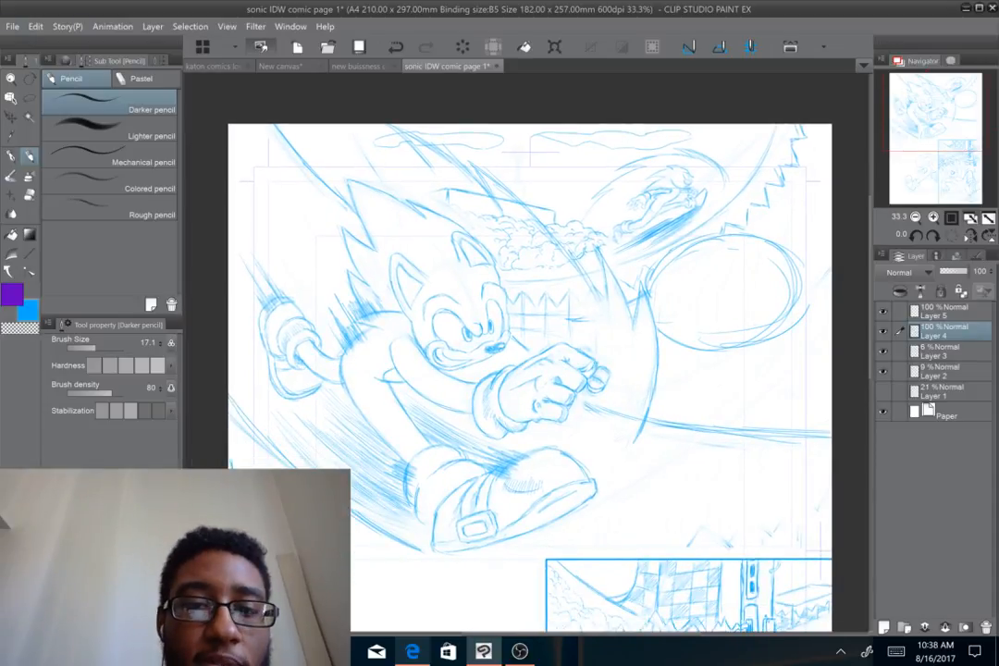
key(ctrl+plus)
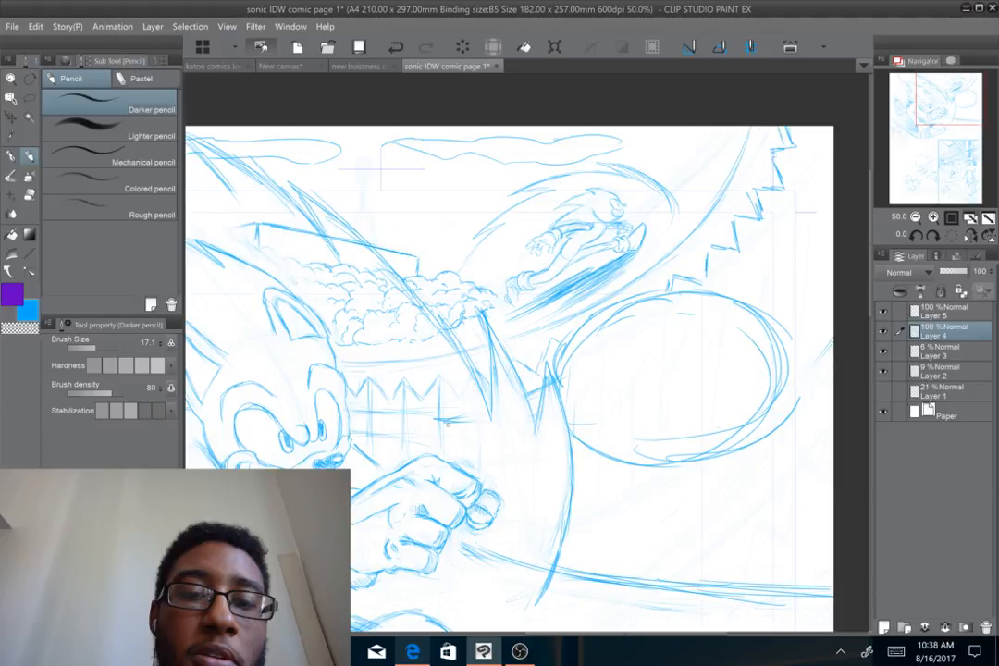
drag(510, 479, 467, 146)
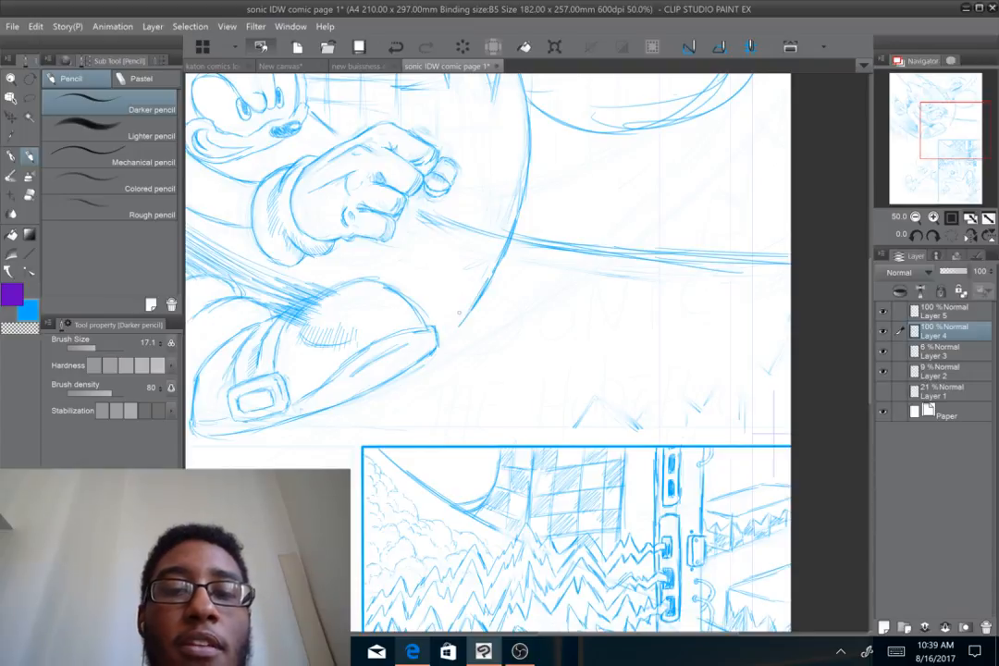
drag(459, 264, 644, 631)
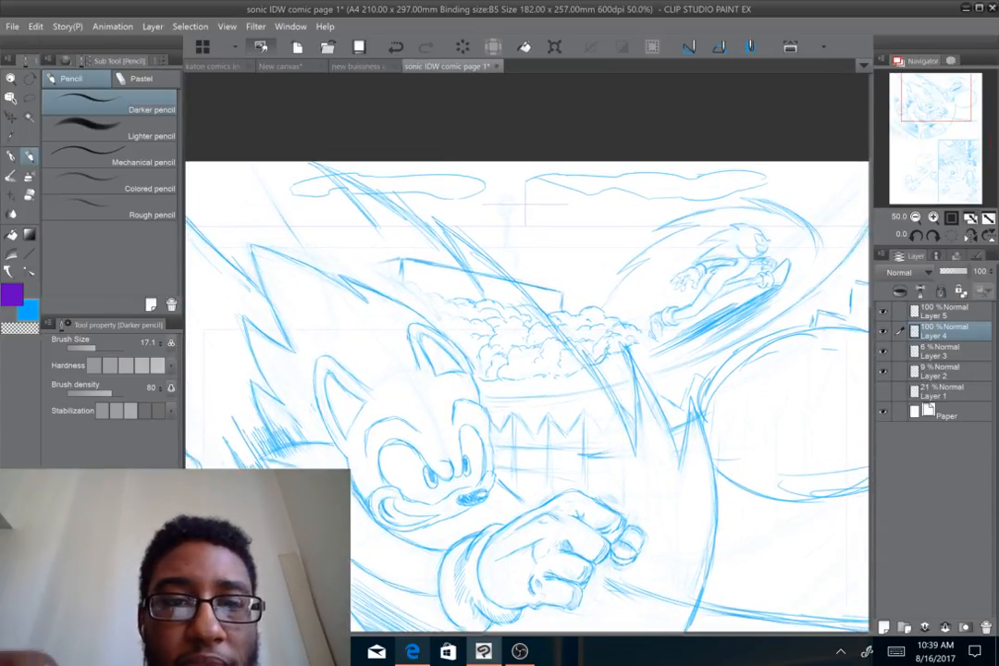
Look over the top panel, from the foreground runner and the distant figure to the rough fence sketch behind the fist
drag(281, 189, 353, 235)
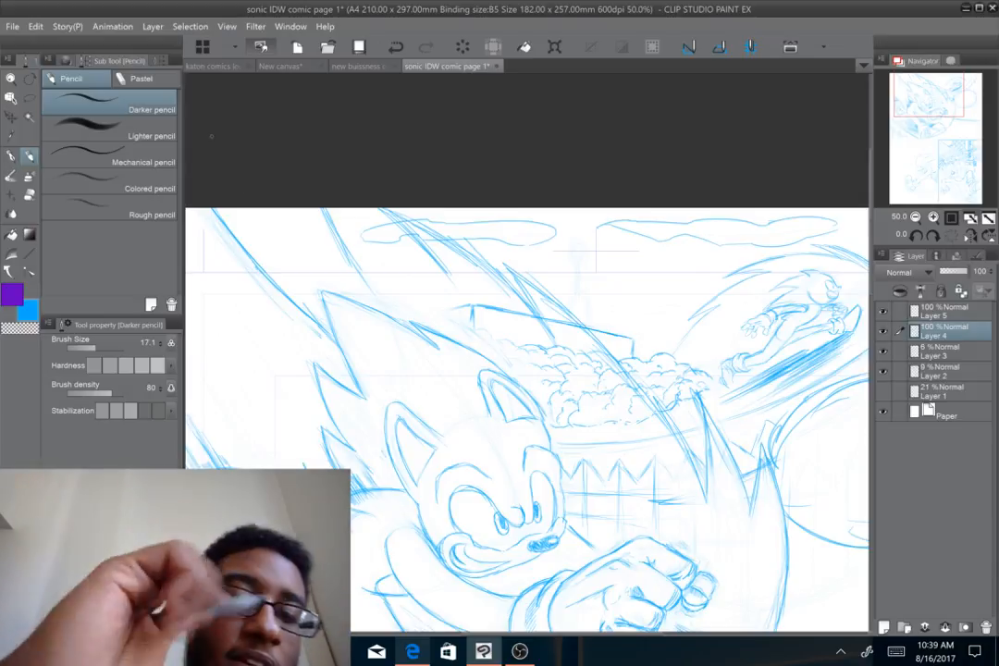
drag(306, 465, 289, 356)
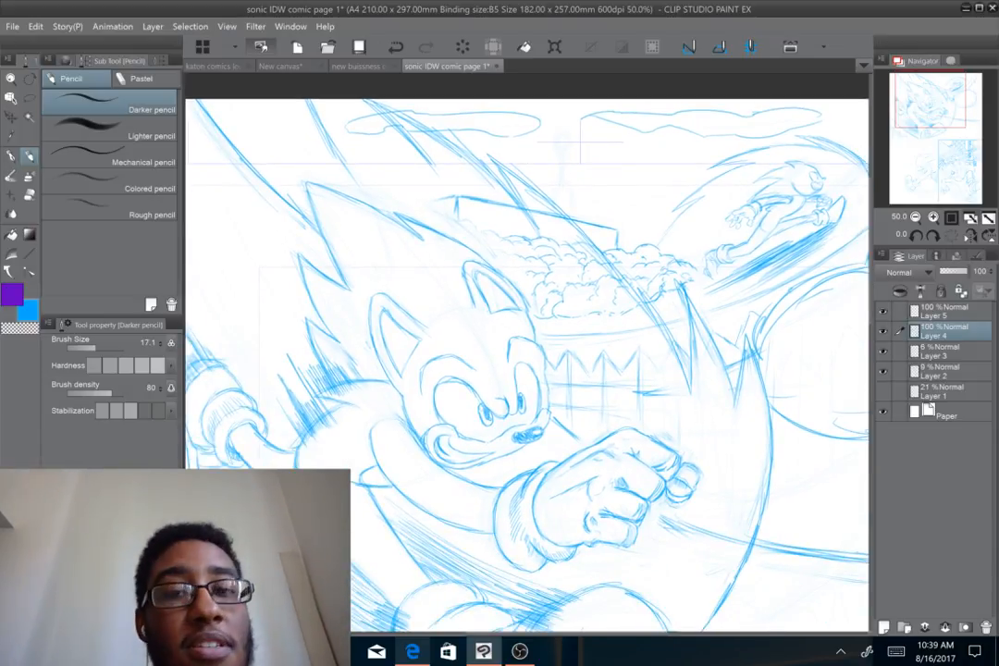
scroll(527, 351, down, 2)
drag(592, 416, 565, 376)
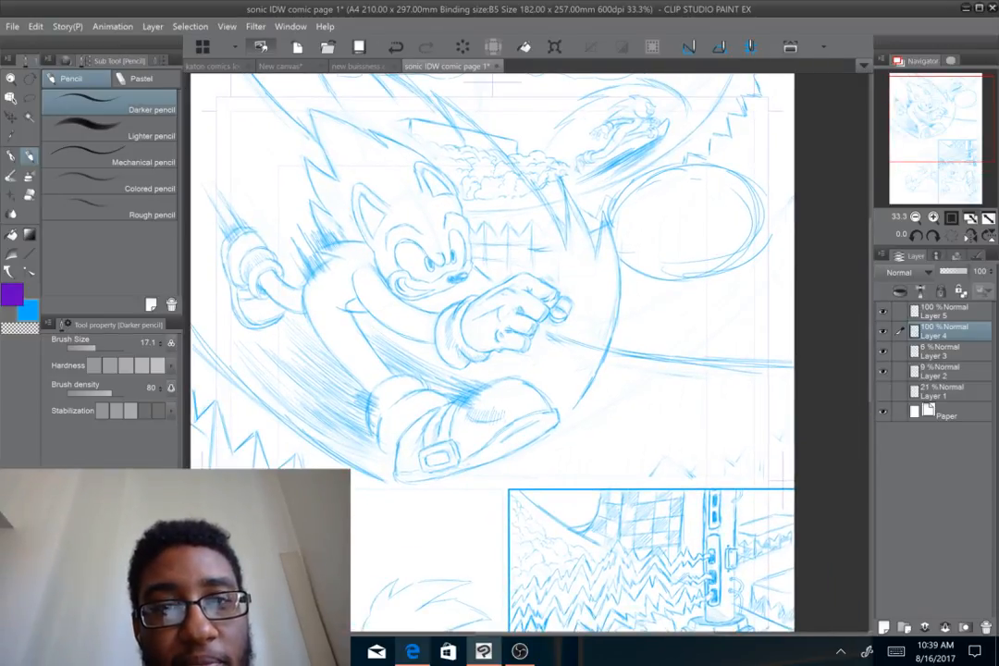
drag(585, 257, 525, 309)
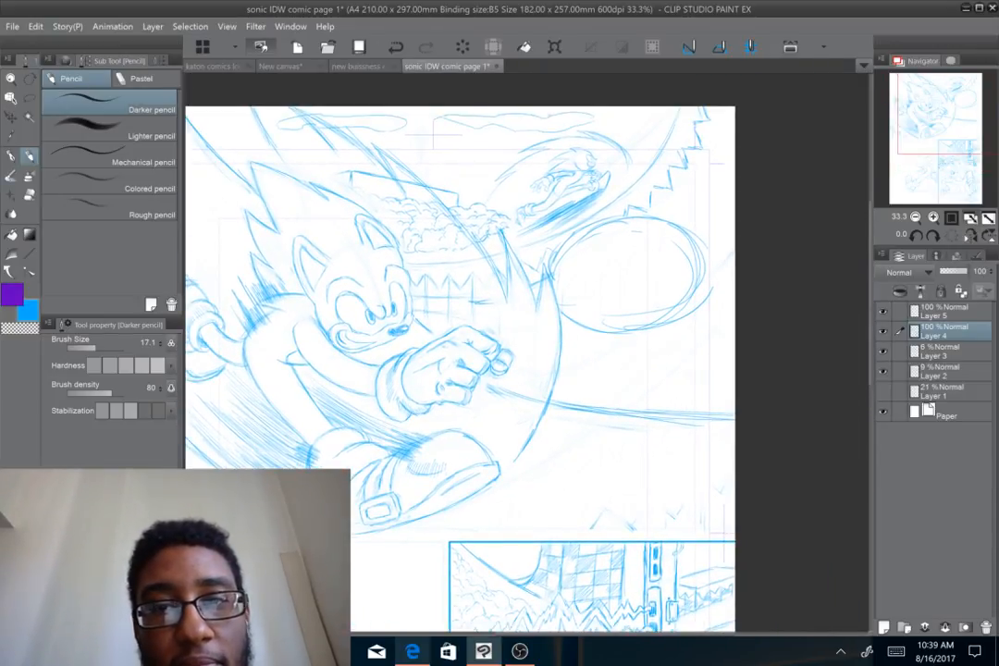
drag(584, 256, 583, 308)
scroll(628, 211, up, 2)
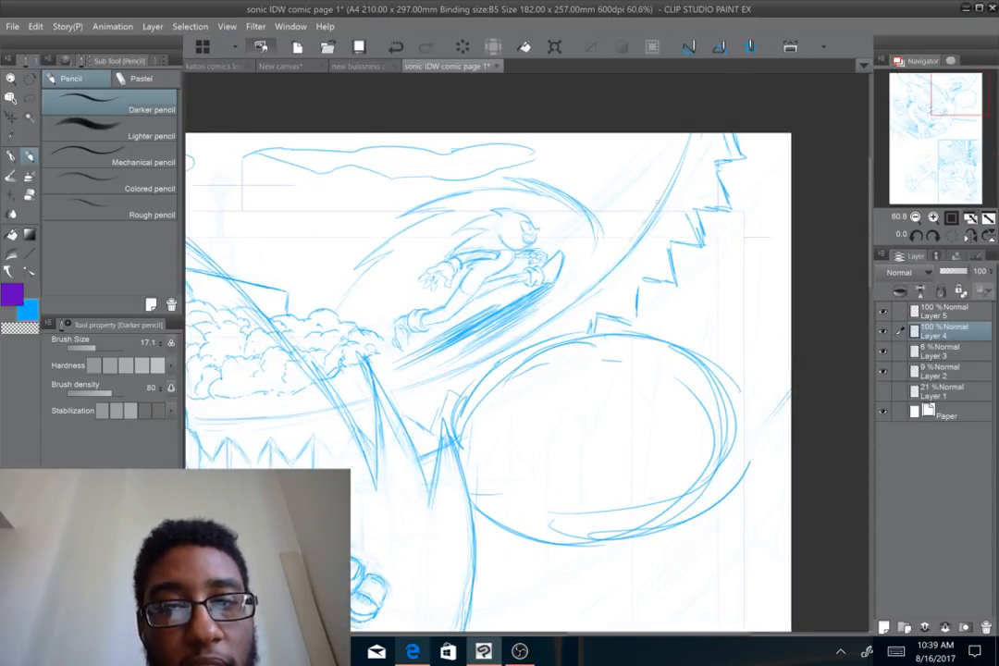
drag(555, 388, 679, 253)
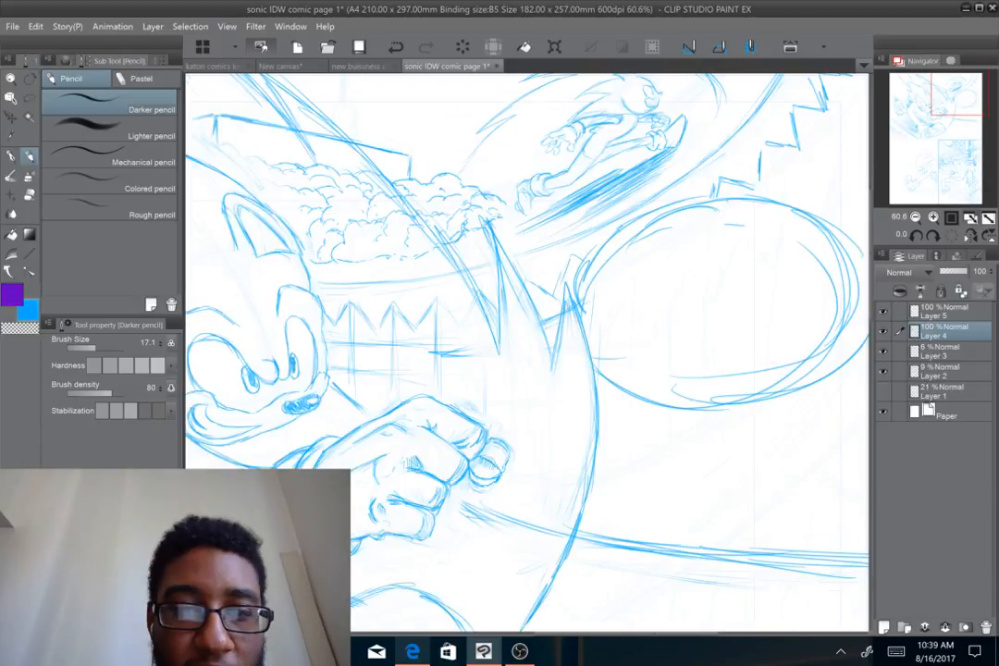
scroll(527, 351, up, 1)
drag(527, 351, 591, 320)
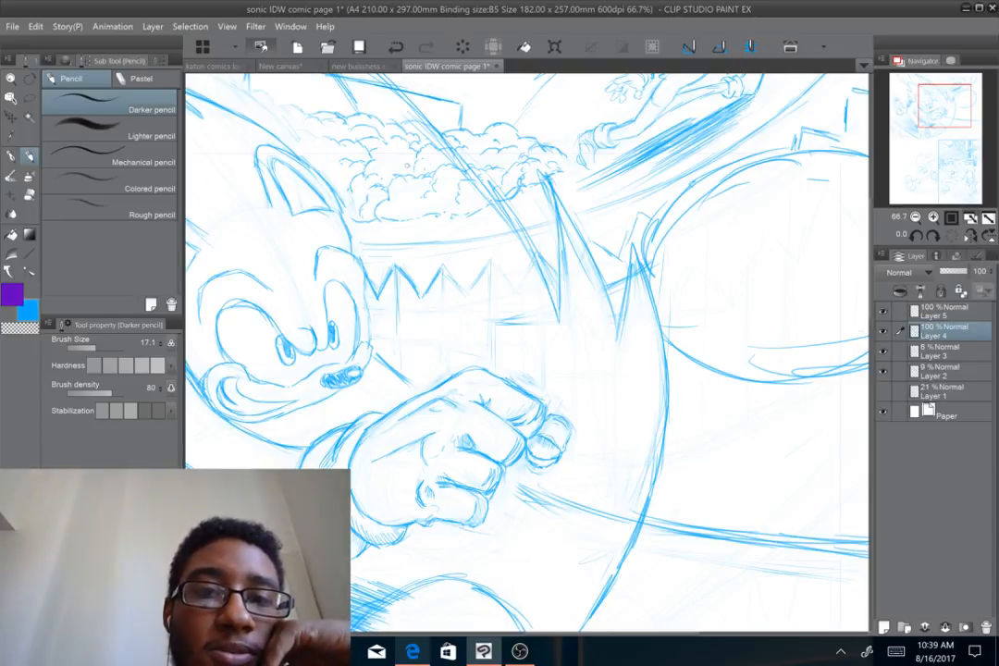
Undo the last freehand zigzag stroke and fade the rough fence sketch beside the face with the Soft eraser
key(ctrl+z)
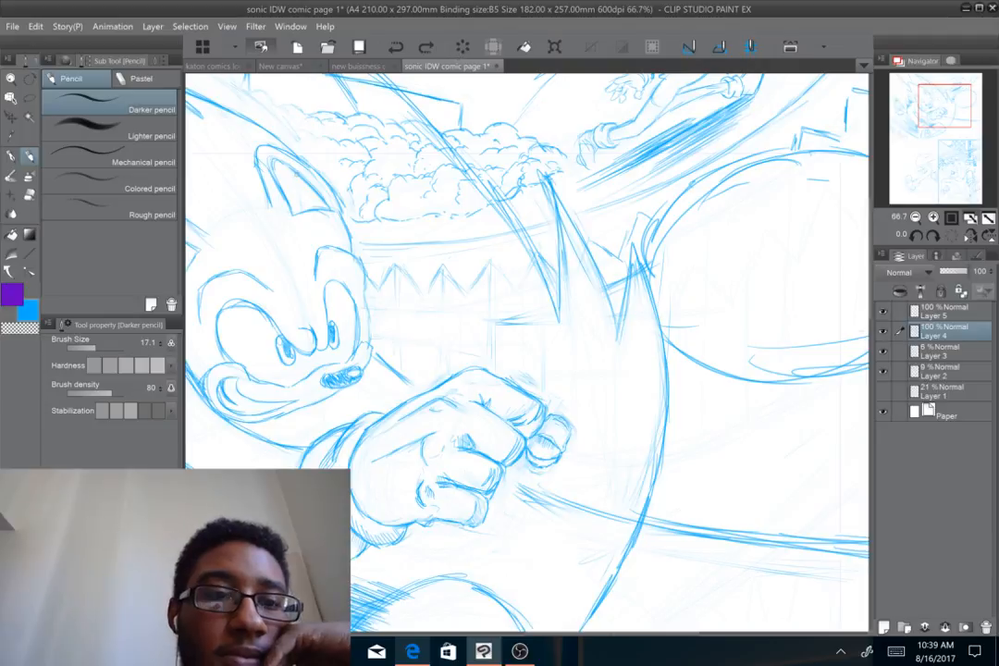
click(30, 252)
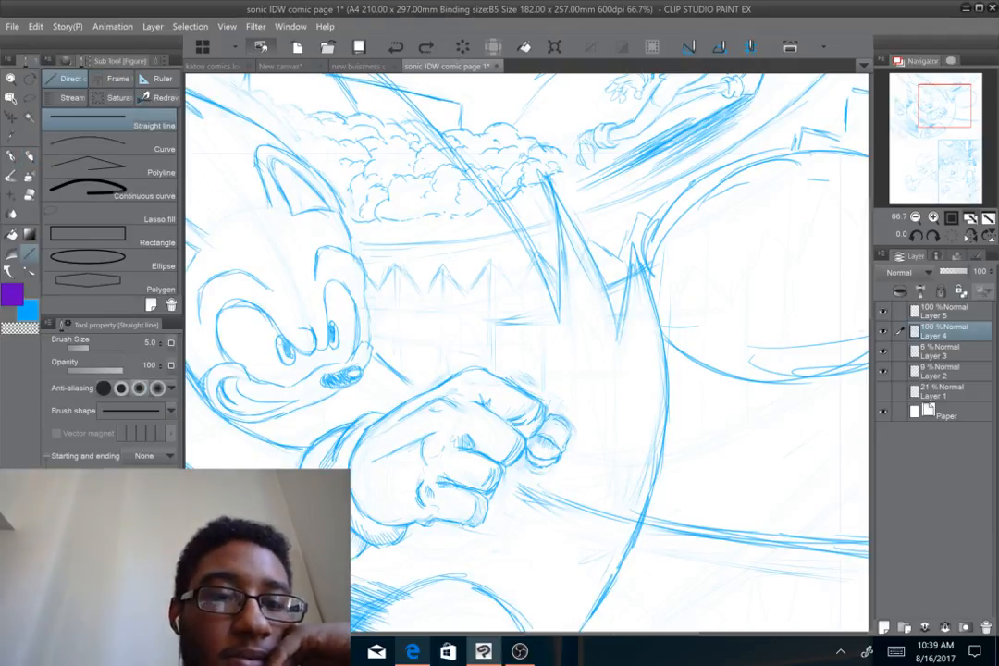
scroll(389, 242, up, 3)
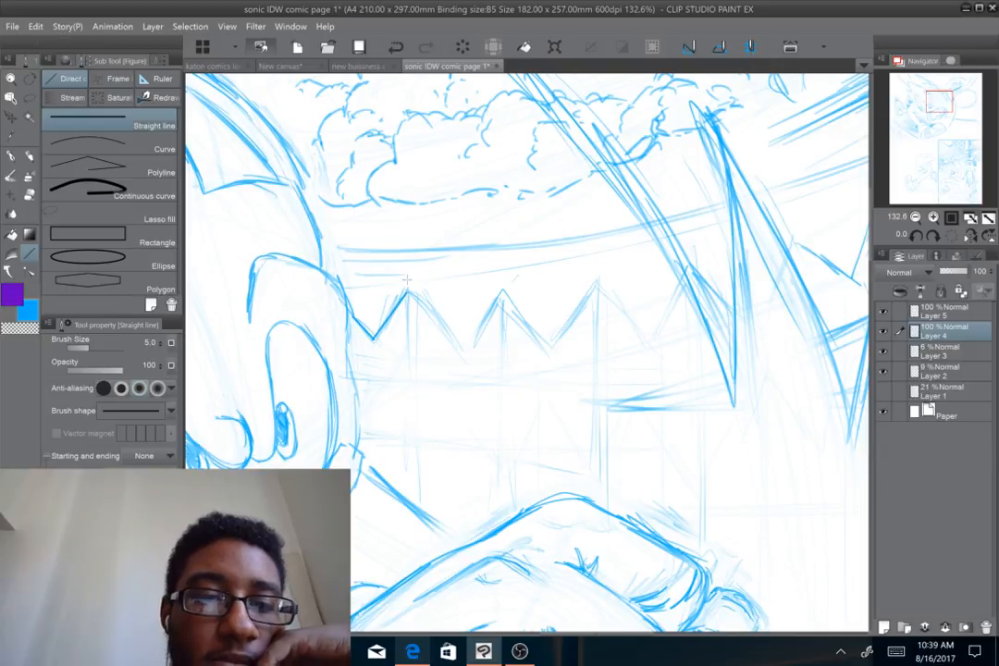
click(30, 175)
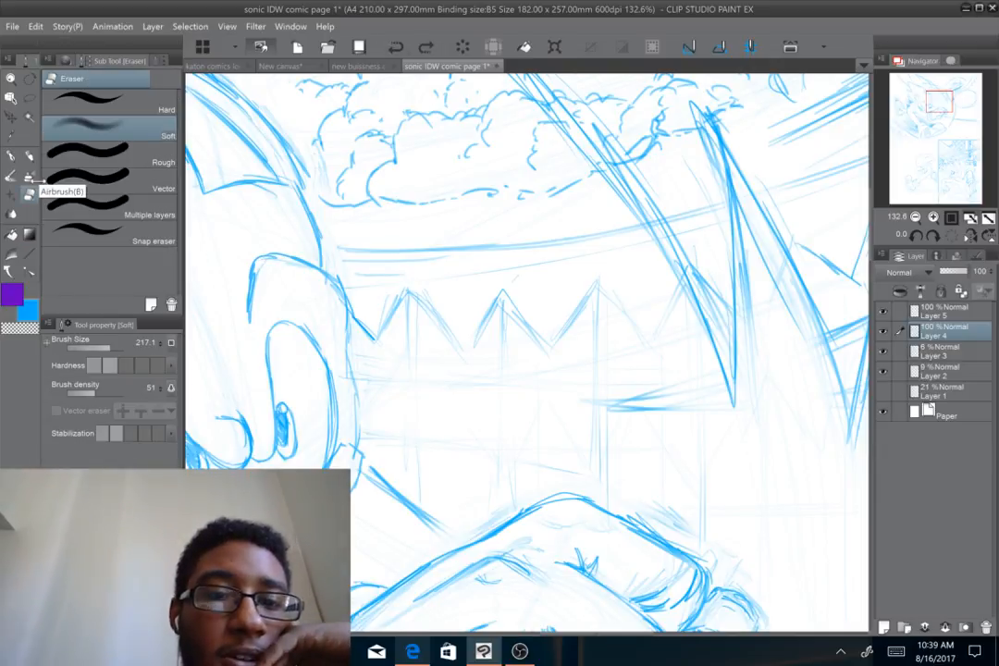
mouse_move(379, 323)
mouse_down()
mouse_move(387, 382)
mouse_move(401, 319)
mouse_move(496, 320)
mouse_move(516, 359)
mouse_move(587, 303)
mouse_up()
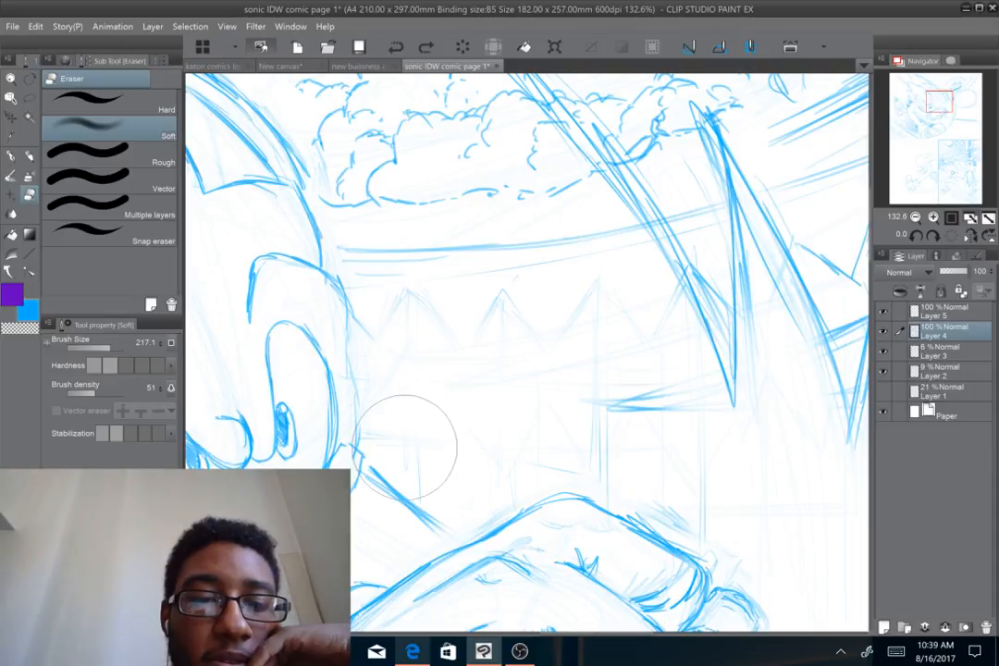
drag(404, 447, 399, 459)
Redraw the fence's zigzag top edge with connected straight lines from the face to the motion streak
click(30, 253)
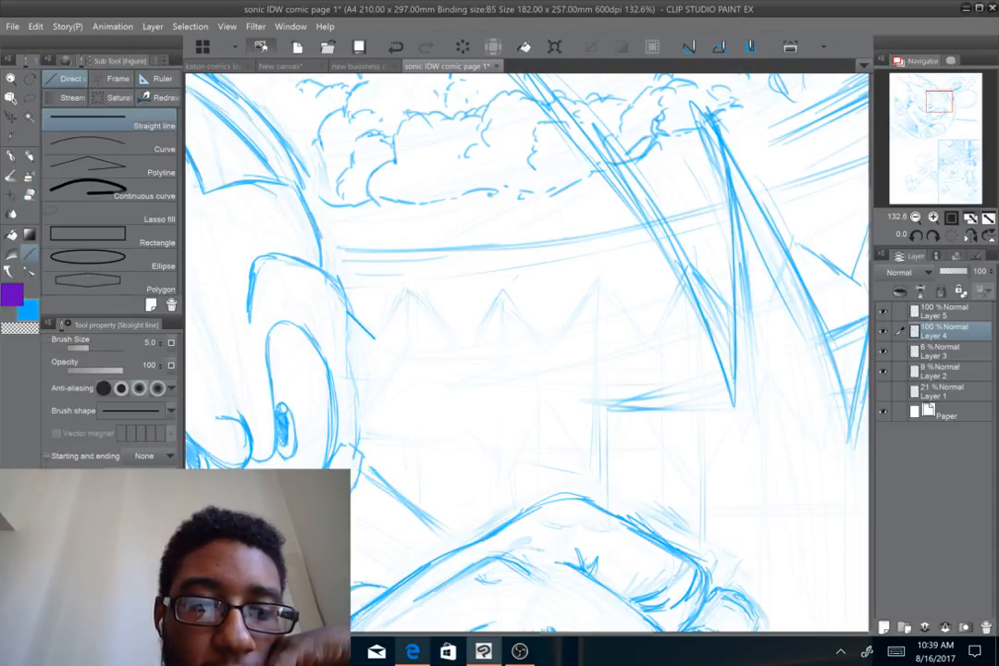
drag(381, 326, 520, 329)
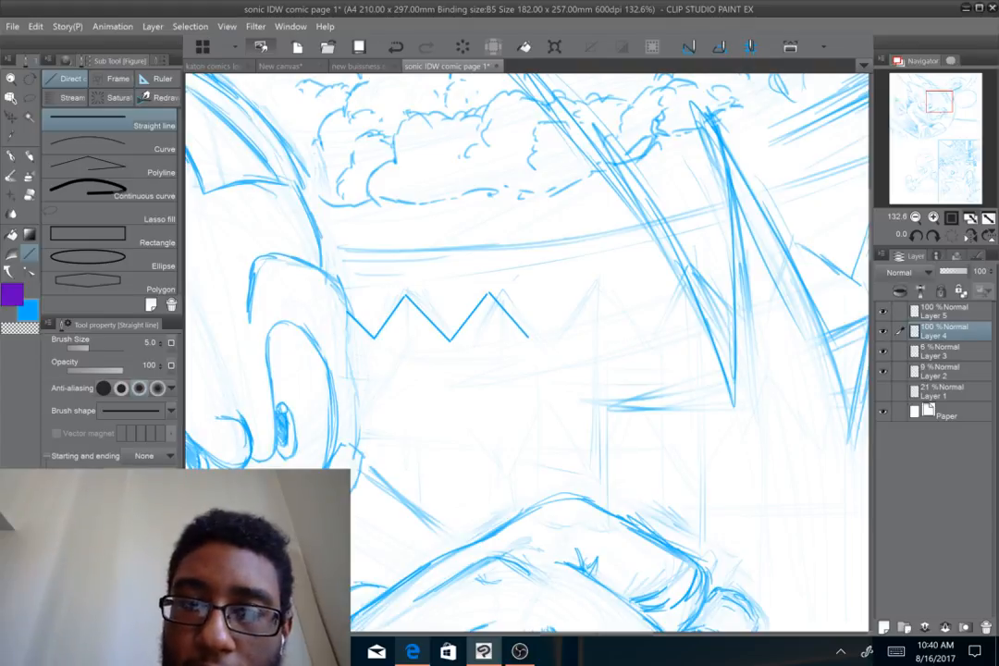
drag(556, 305, 608, 332)
drag(608, 331, 677, 324)
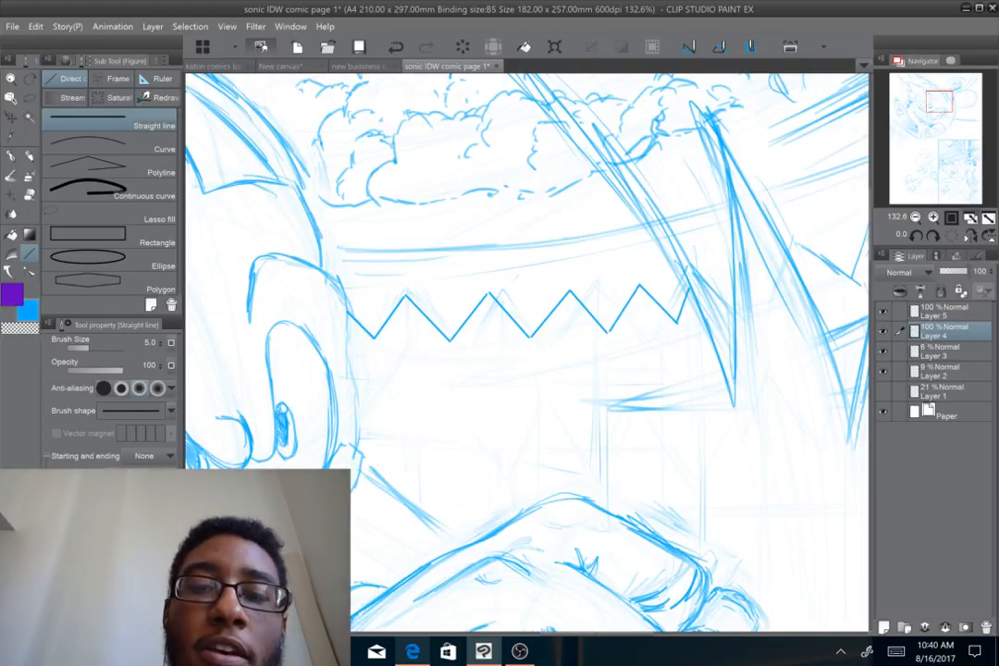
Draw straight vertical lines from the first three zigzag peaks of the fence down toward the fist
drag(574, 370, 615, 291)
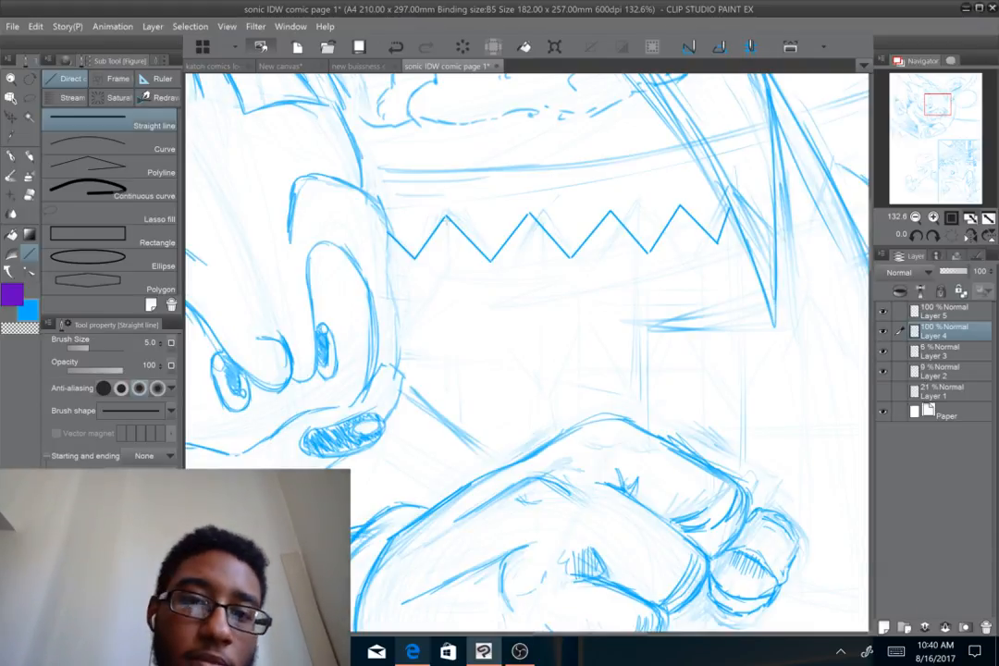
drag(446, 217, 446, 421)
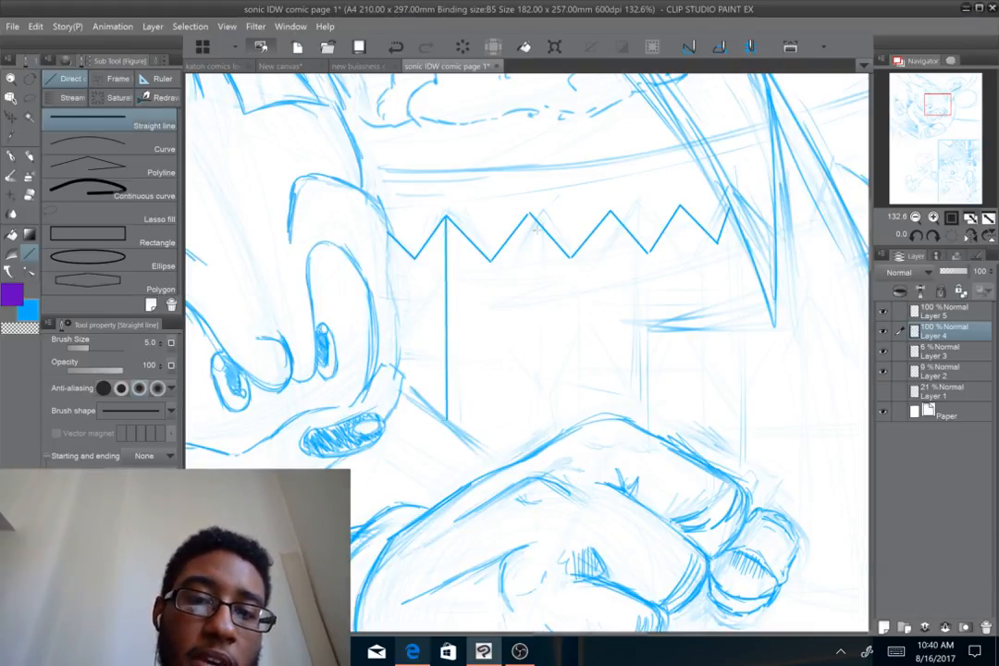
drag(530, 256, 532, 449)
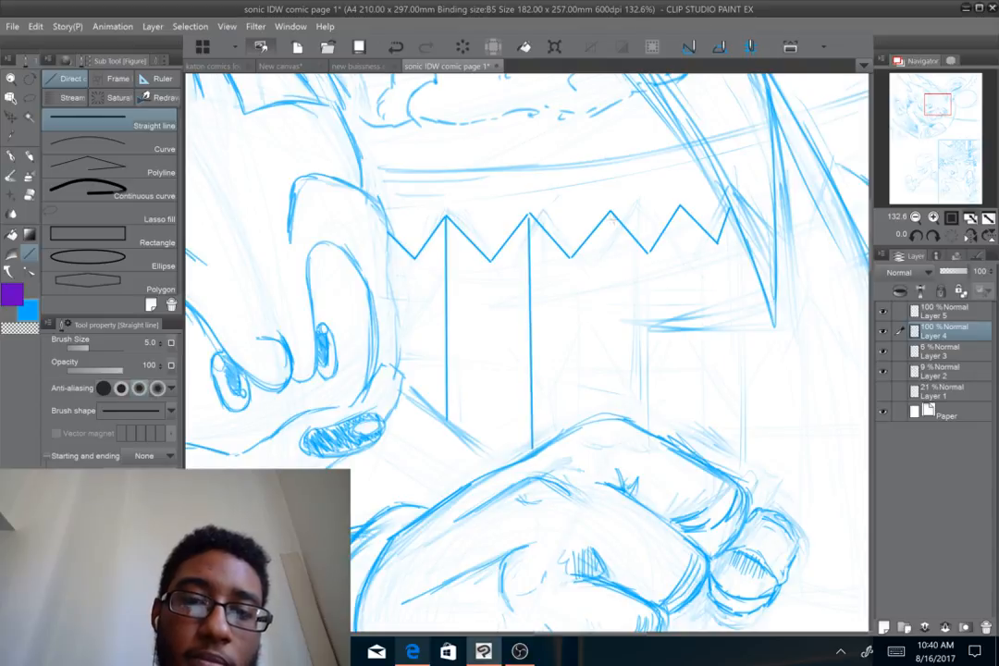
drag(610, 213, 616, 418)
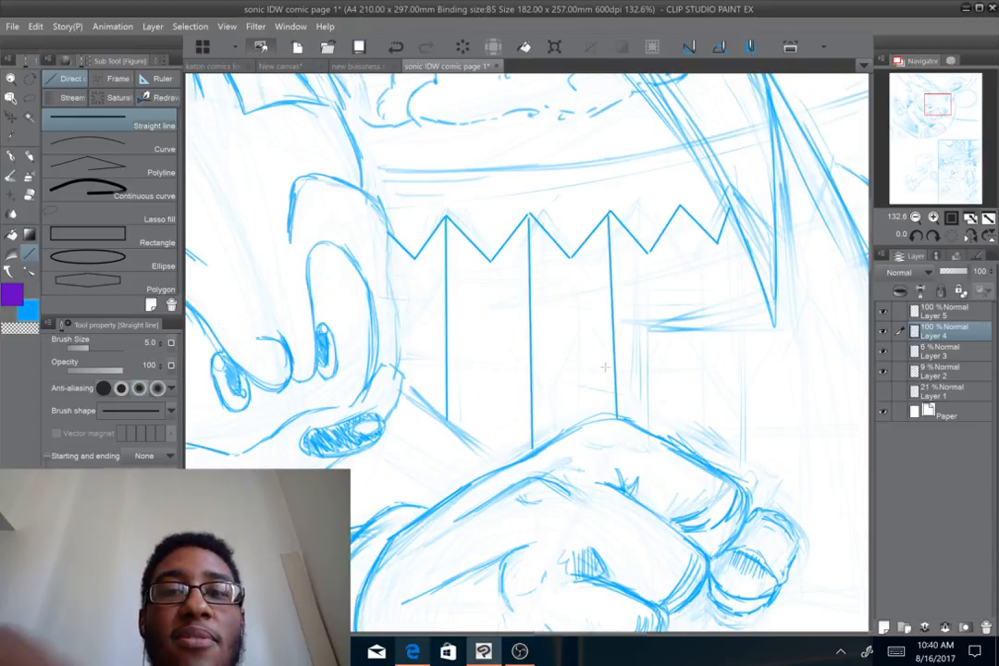
key(ctrl+z)
drag(614, 250, 611, 368)
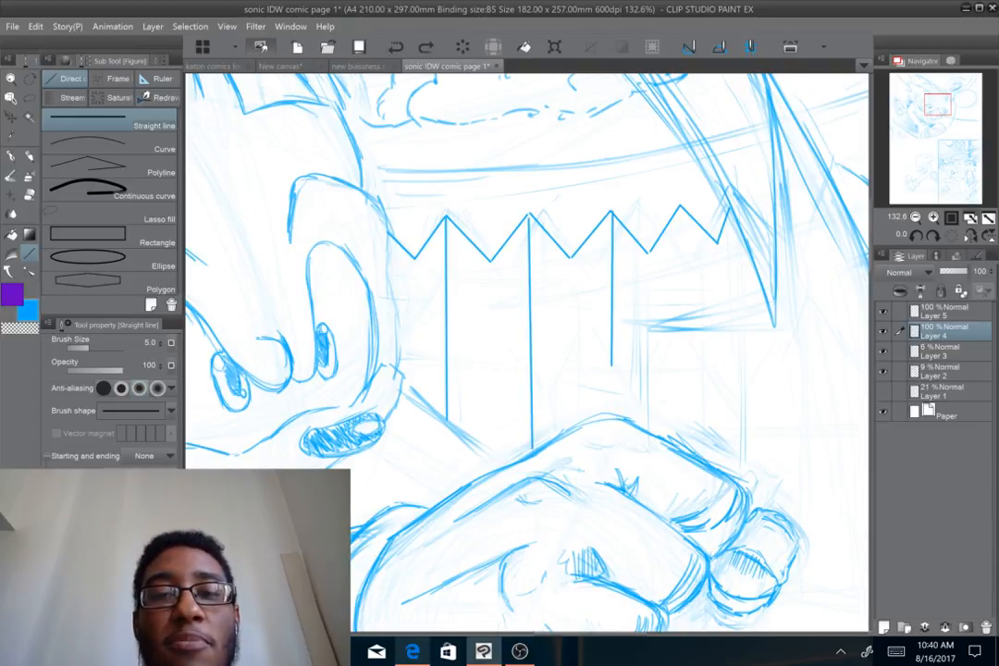
key(ctrl+z)
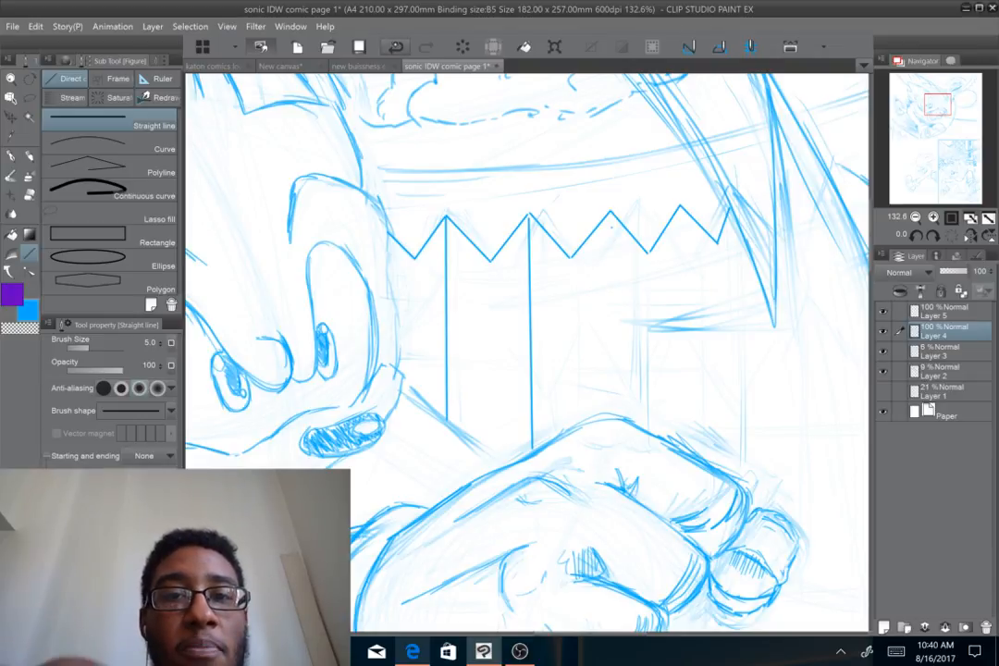
drag(612, 211, 618, 417)
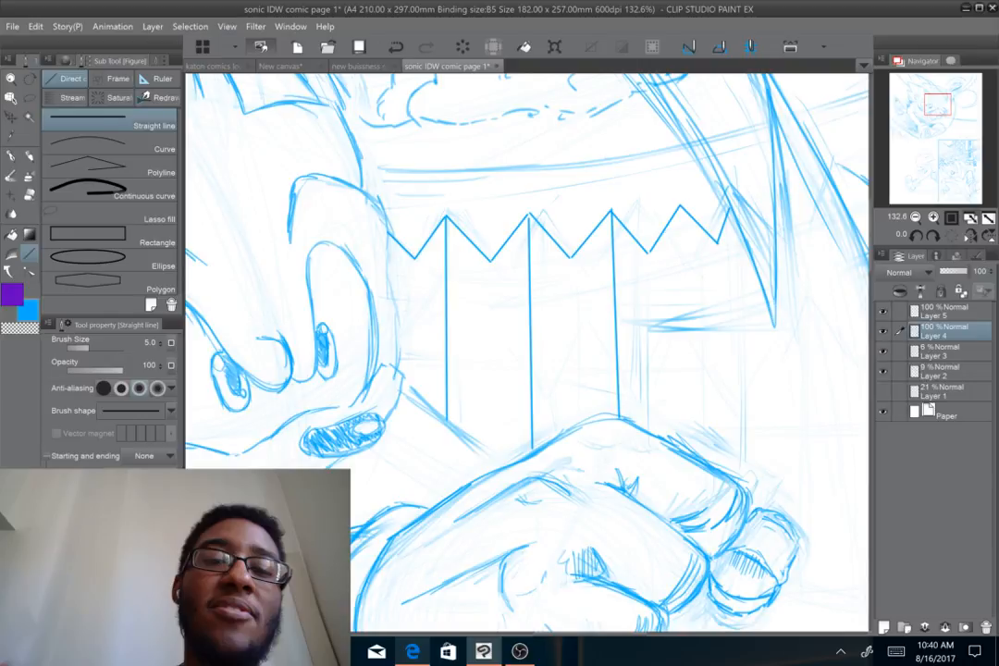
Draw two nearly horizontal straight lines across the fence just below the zigzag edge
drag(385, 271, 745, 262)
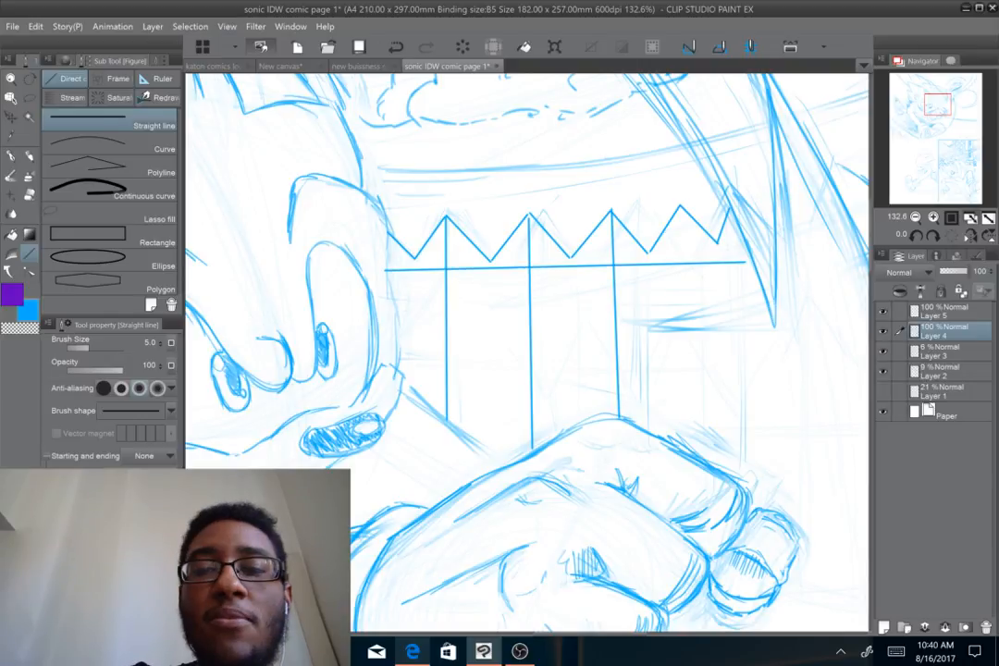
drag(396, 303, 737, 293)
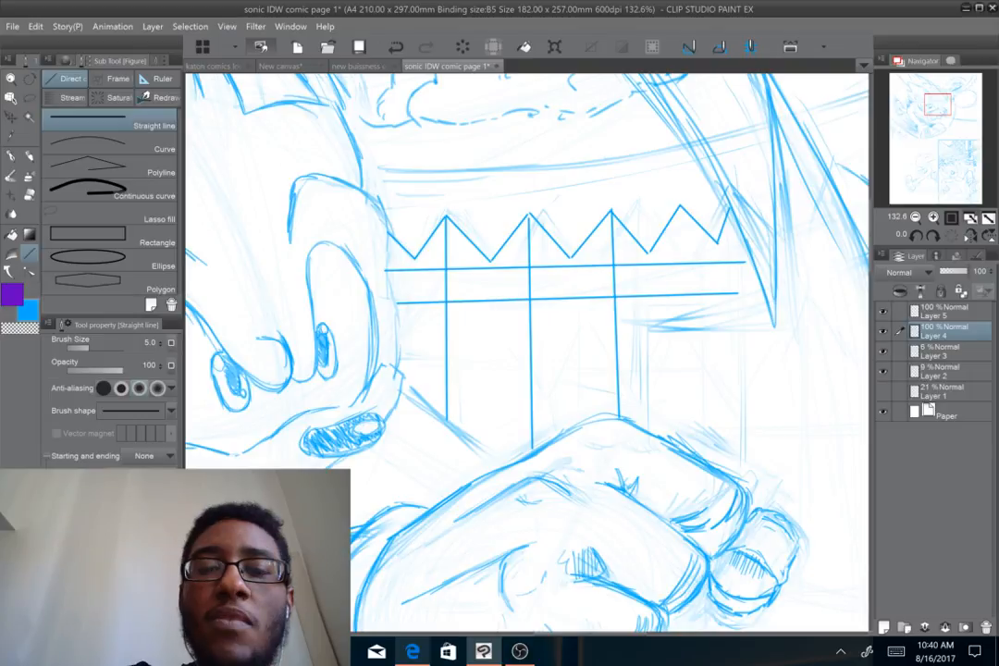
drag(398, 334, 652, 326)
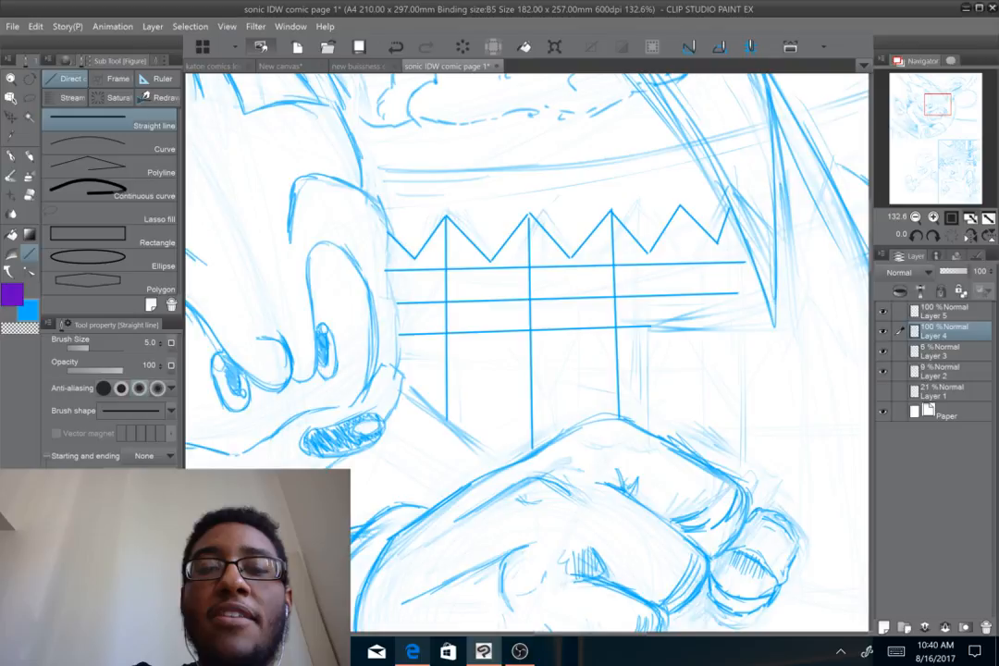
key(ctrl+z)
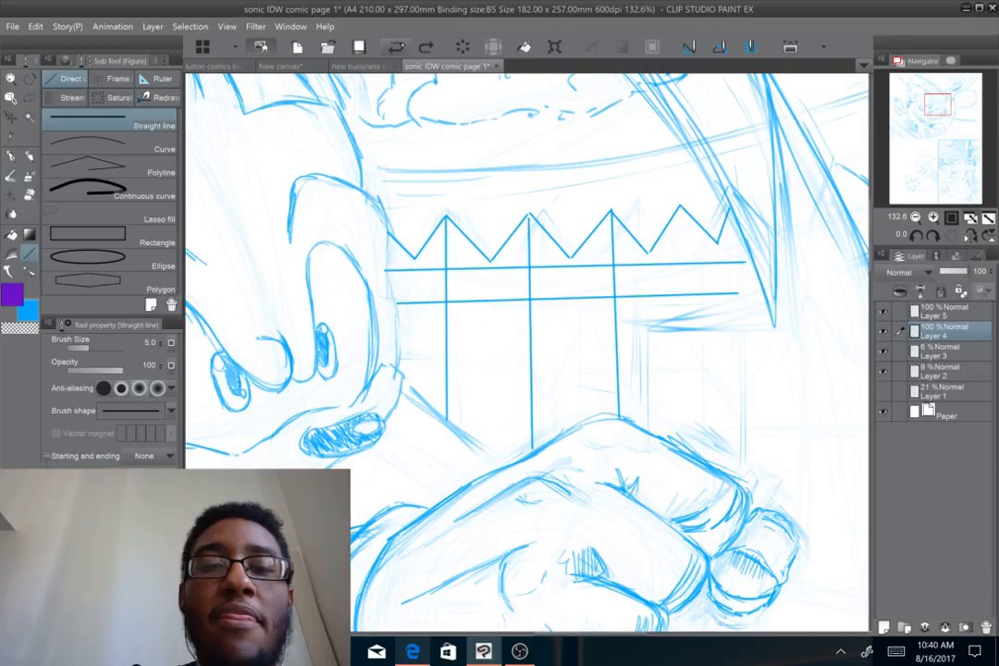
Add straight vertical lines from the three zigzag valleys between the fence's peaks down to the fist
drag(490, 264, 481, 398)
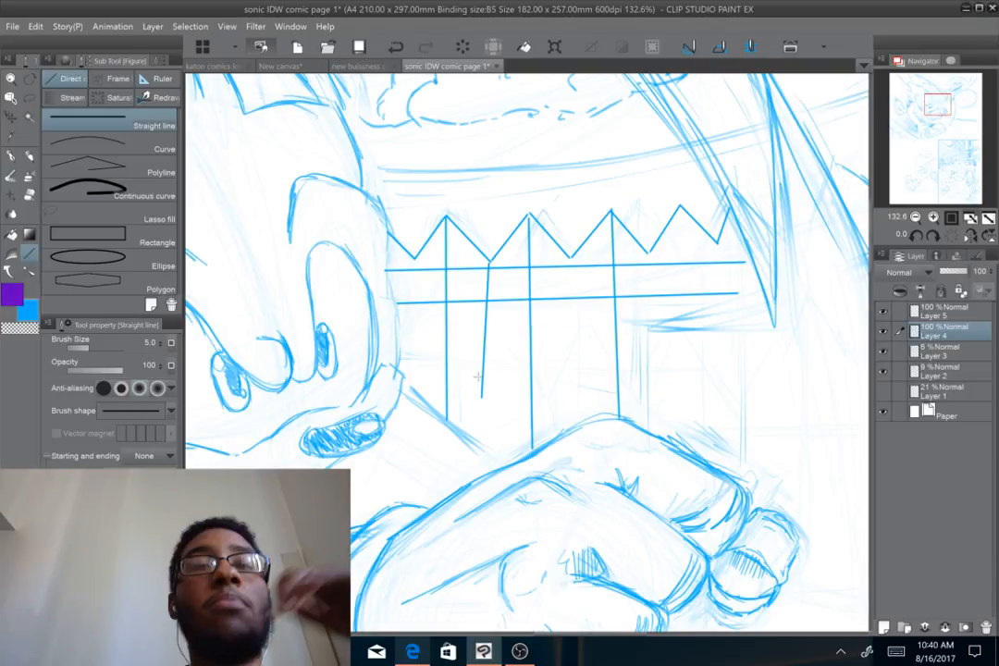
key(ctrl+z)
drag(491, 262, 496, 463)
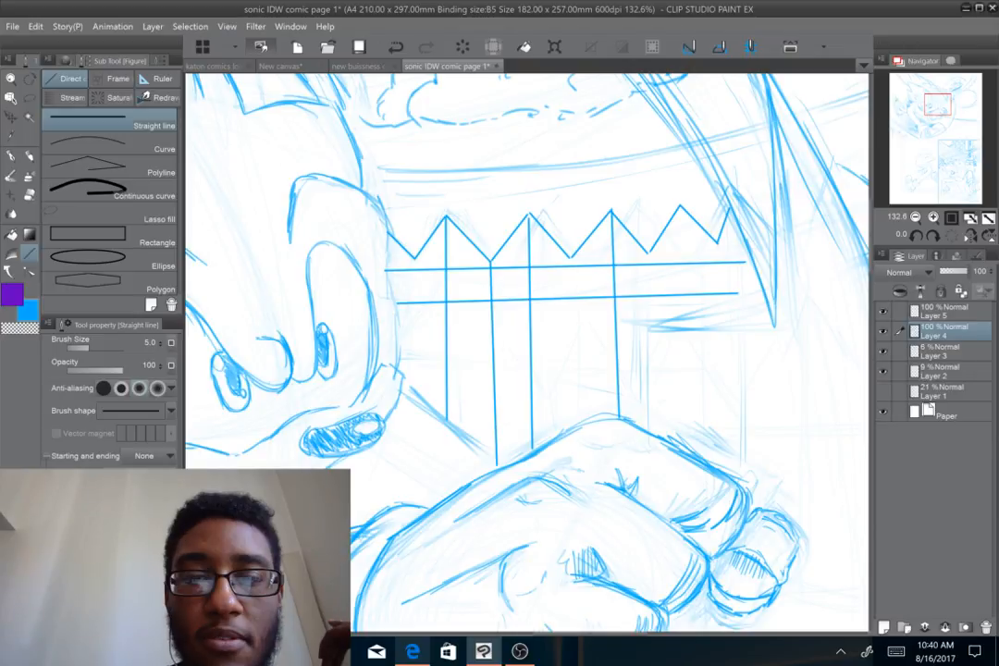
drag(570, 264, 576, 426)
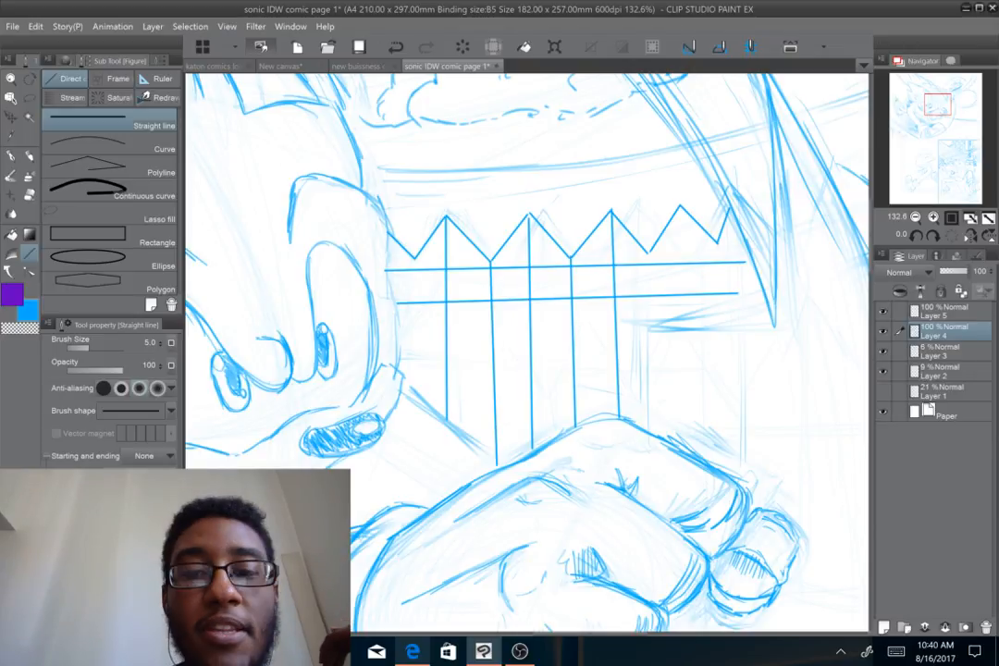
drag(647, 266, 658, 434)
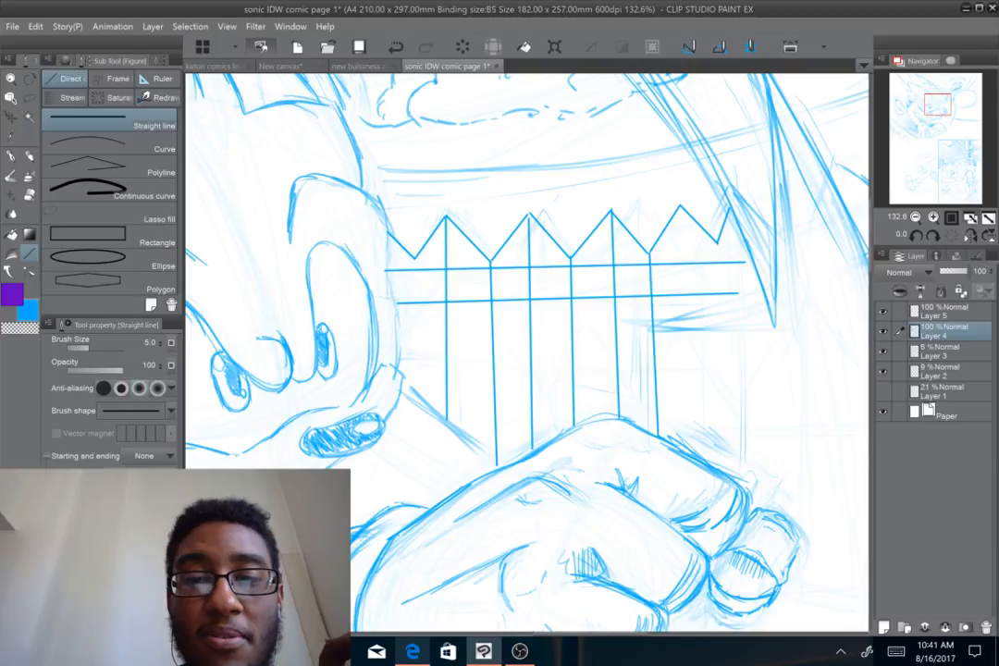
key(ctrl+z)
drag(649, 254, 646, 426)
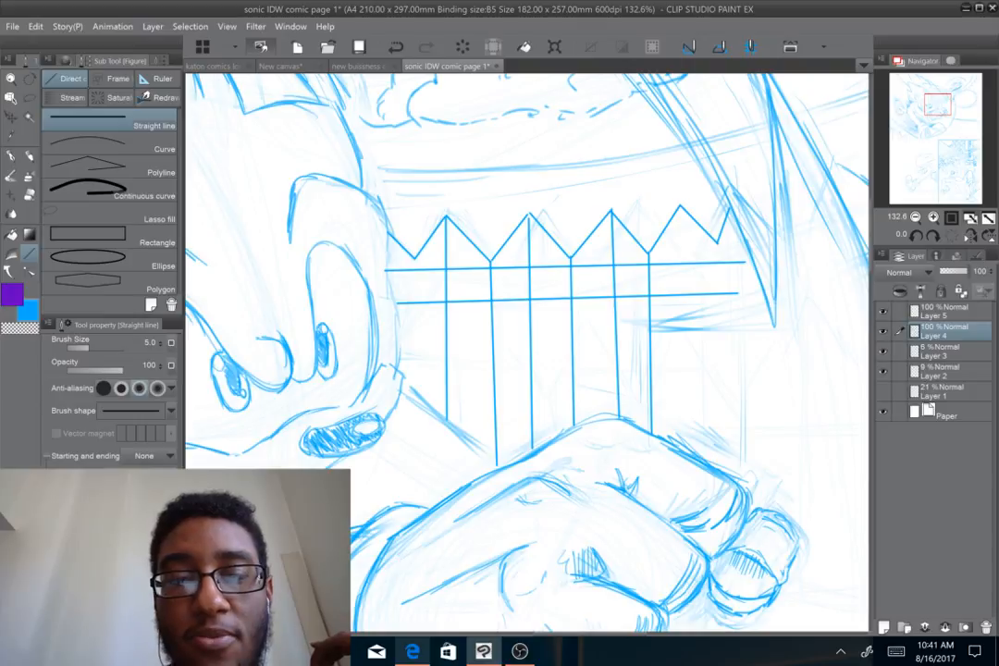
Add two more straight horizontal lines across the lower part of the fence, above the fist
drag(400, 327, 652, 319)
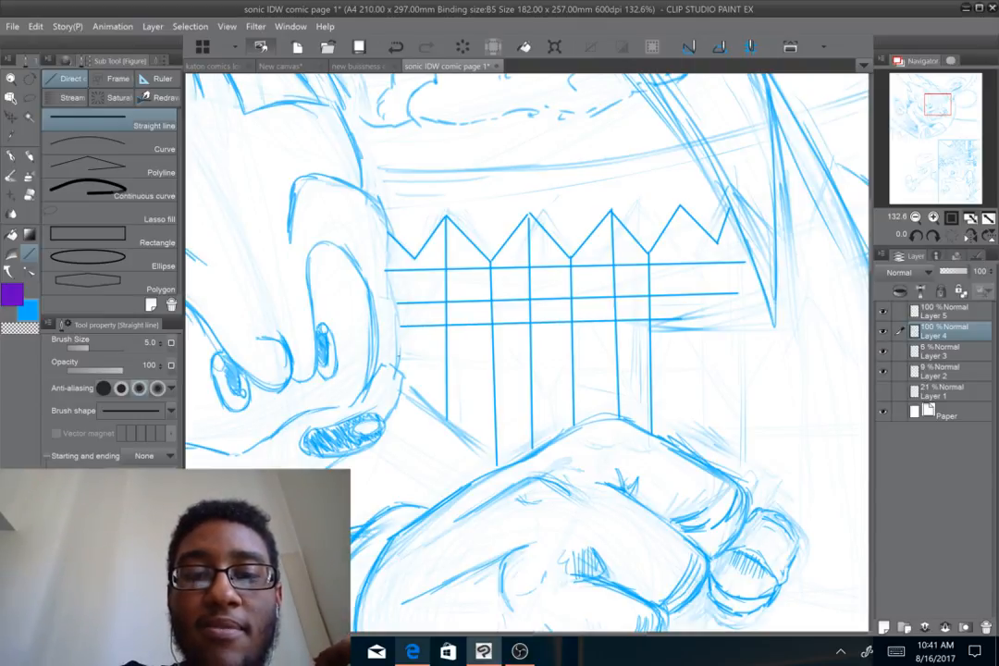
drag(400, 357, 682, 357)
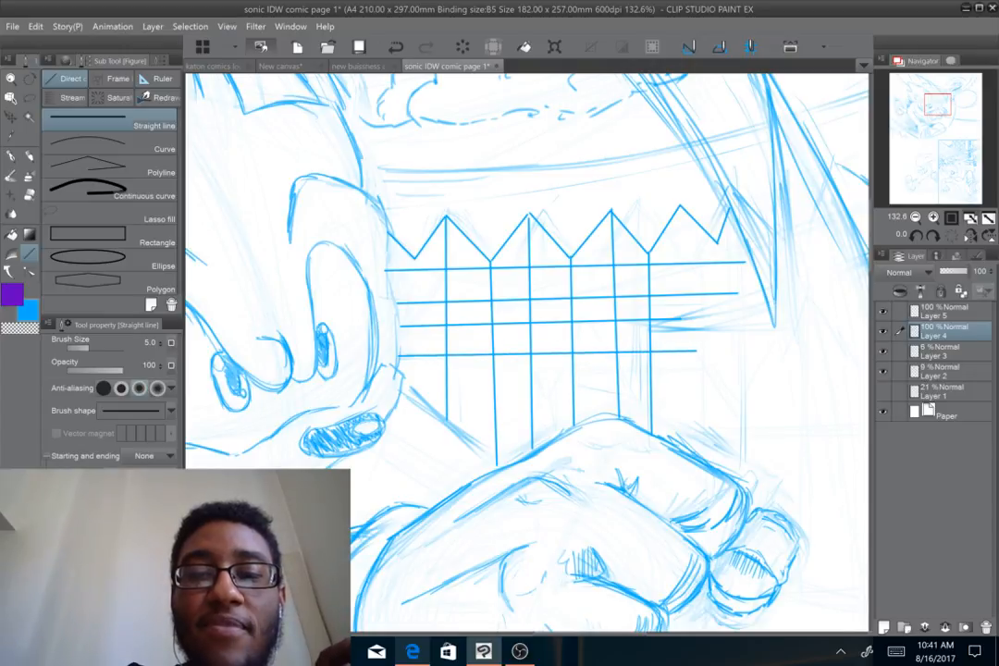
scroll(685, 311, down, 2)
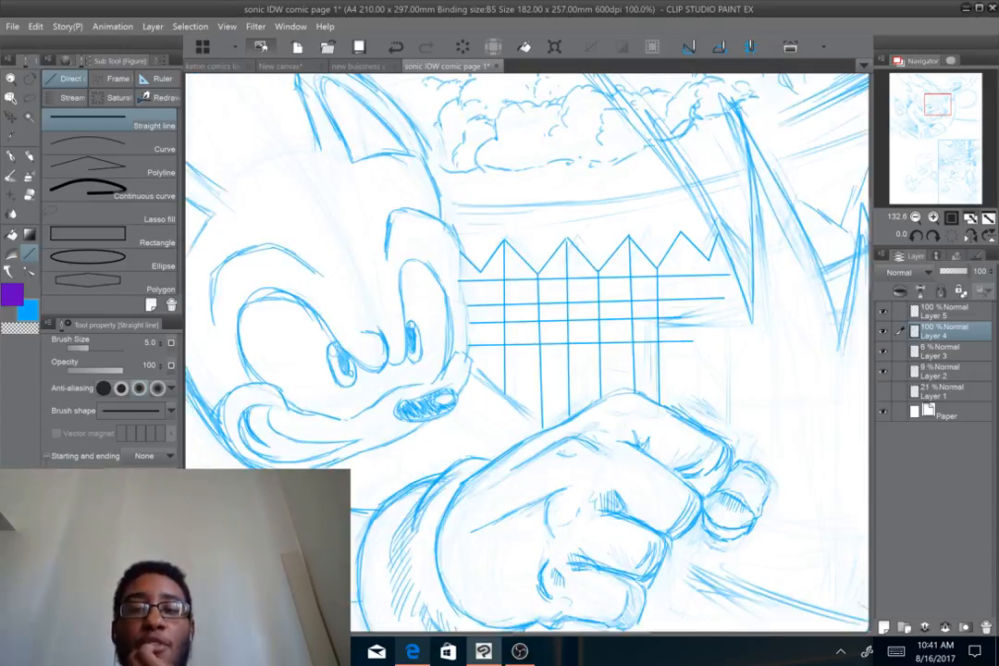
scroll(601, 333, down, 1)
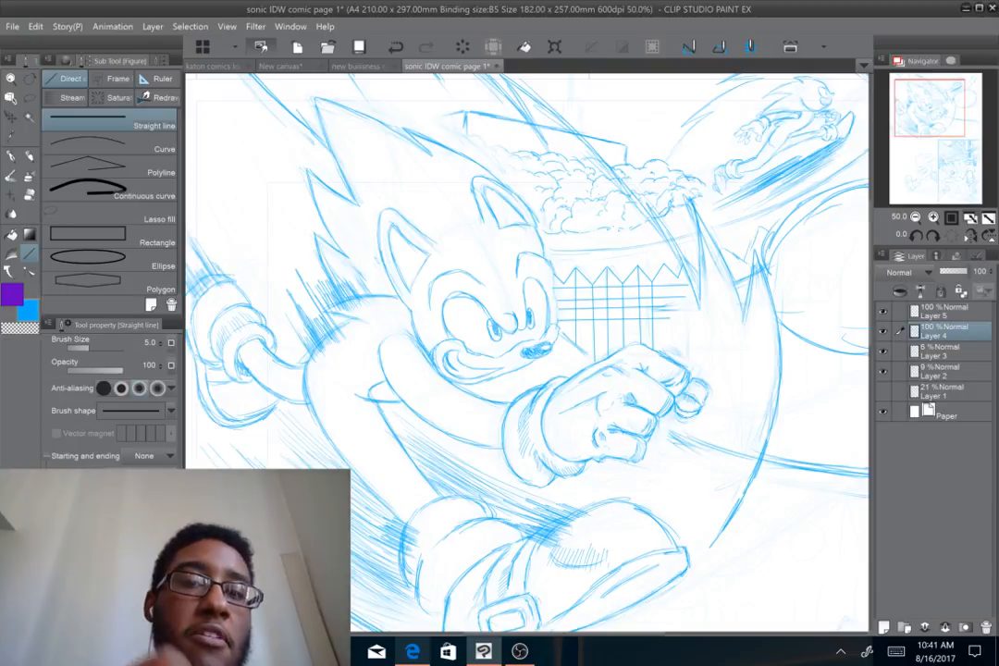
Draw a fifth straight horizontal line across the fence, just above the fist
scroll(717, 329, up, 3)
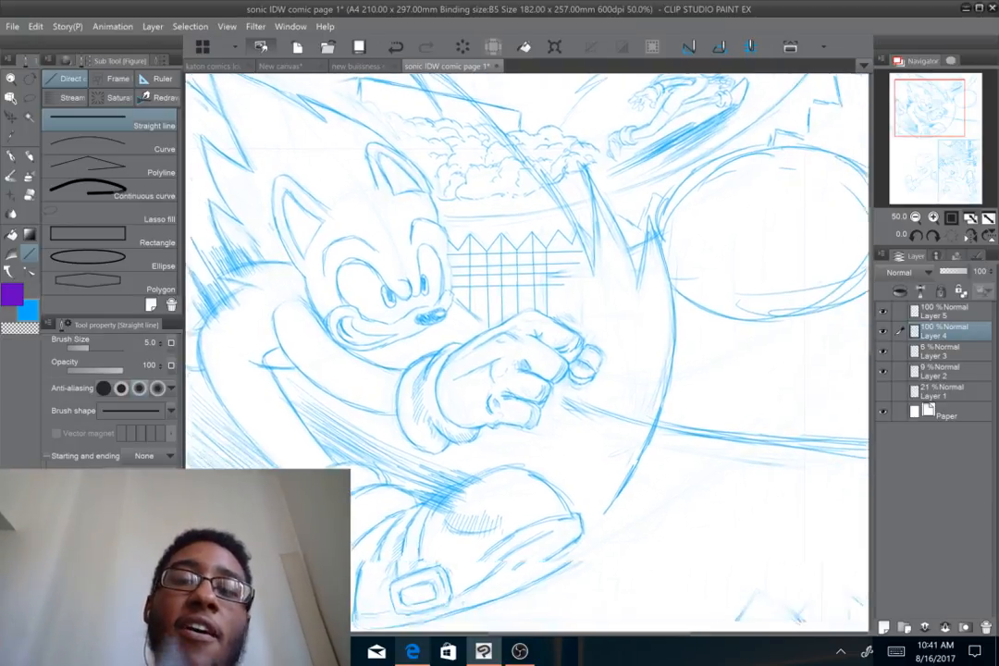
scroll(536, 278, up, 1)
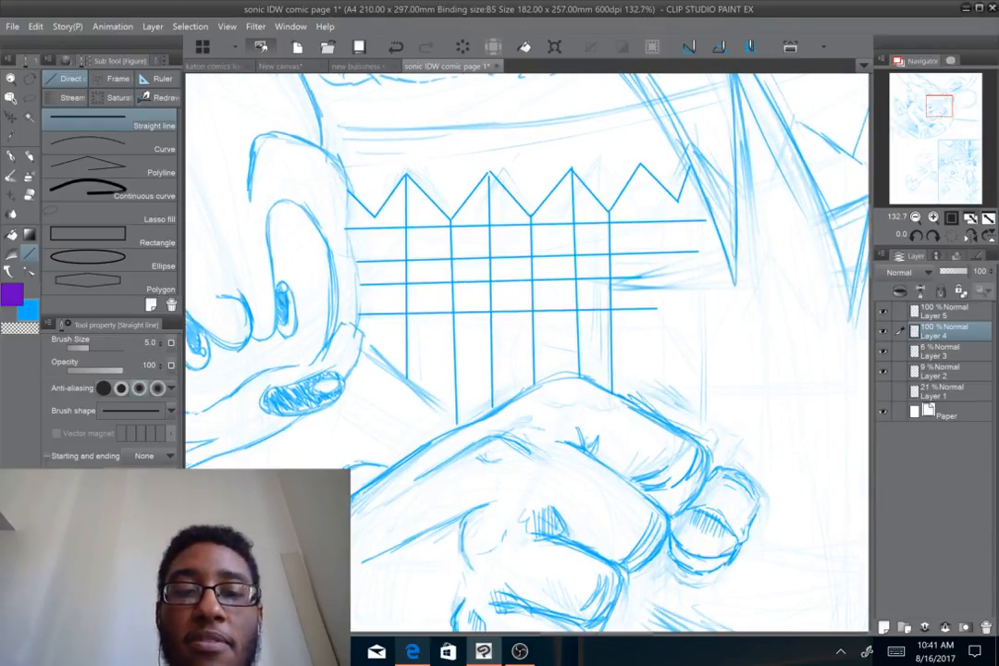
drag(365, 342, 672, 343)
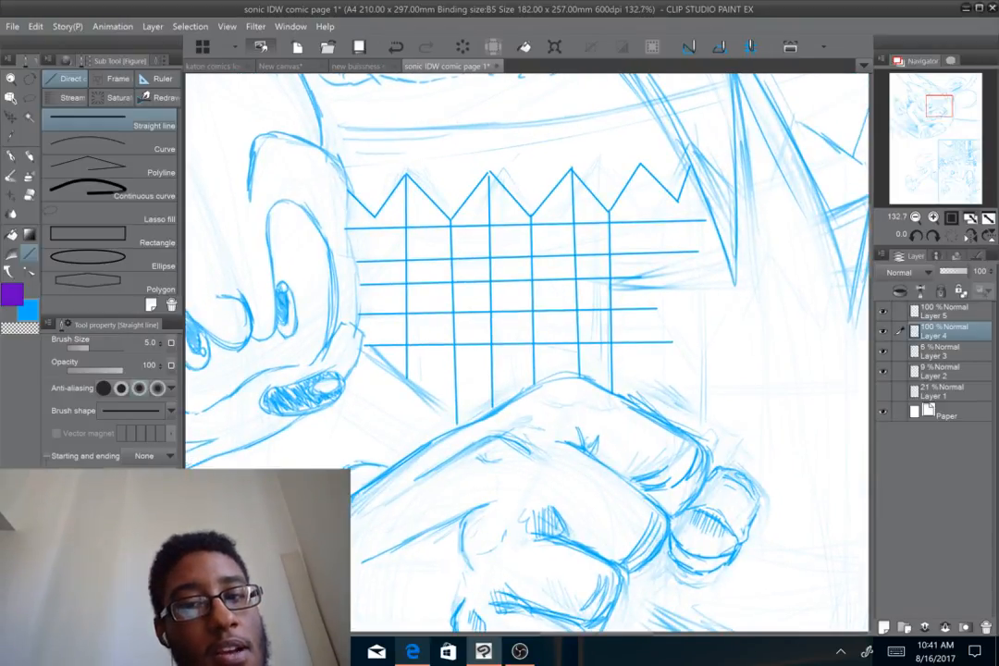
key(ctrl+z)
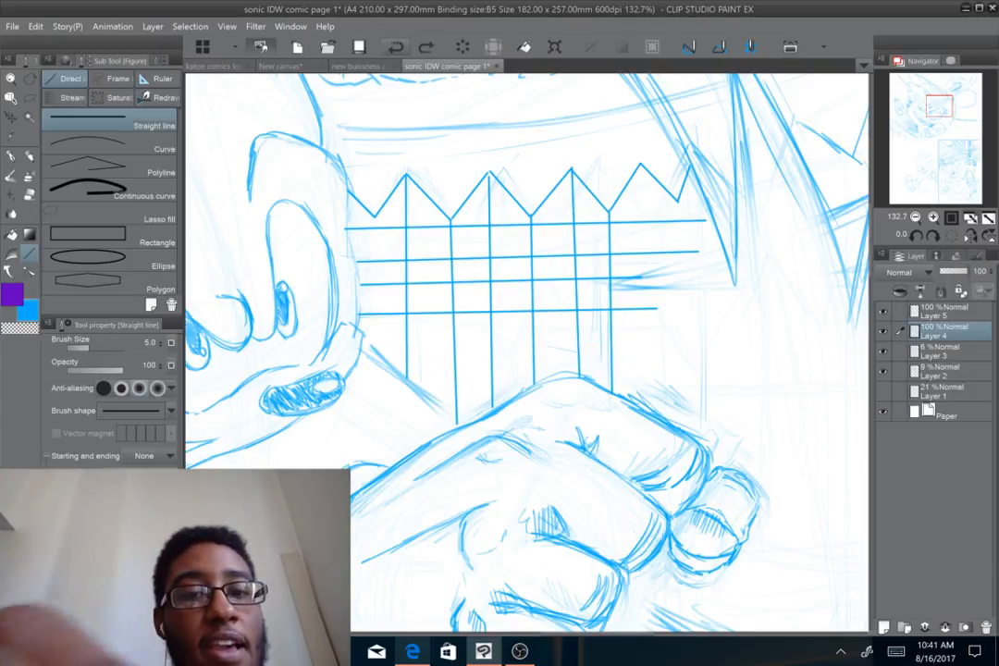
drag(371, 338, 676, 334)
key(ctrl+z)
drag(370, 342, 668, 343)
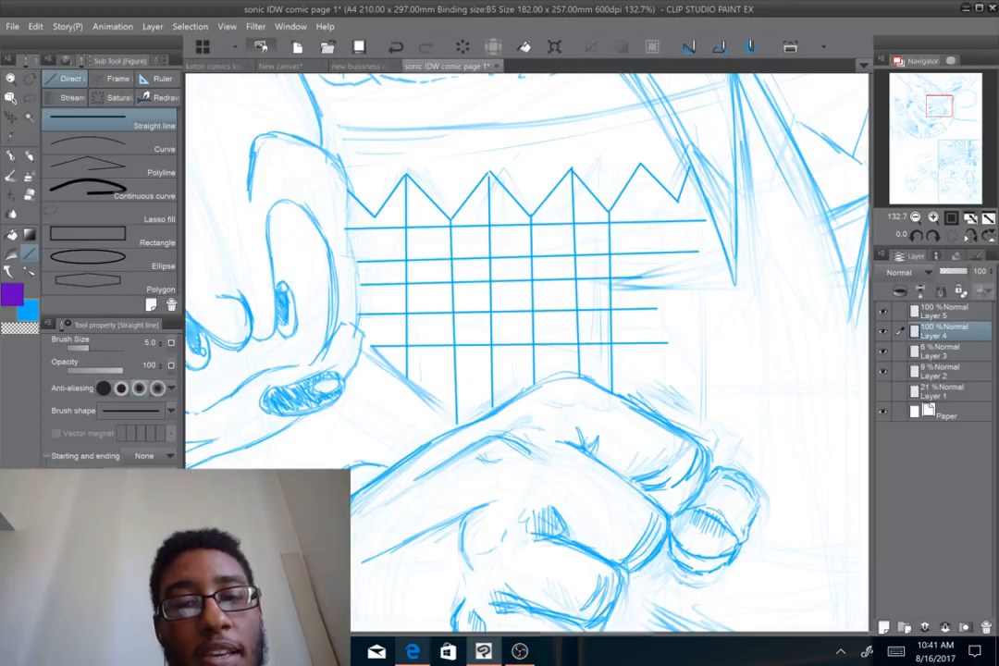
Open the recent drawing "gas chamber pin" to look it over, and return to the Sonic comic page
click(12, 27)
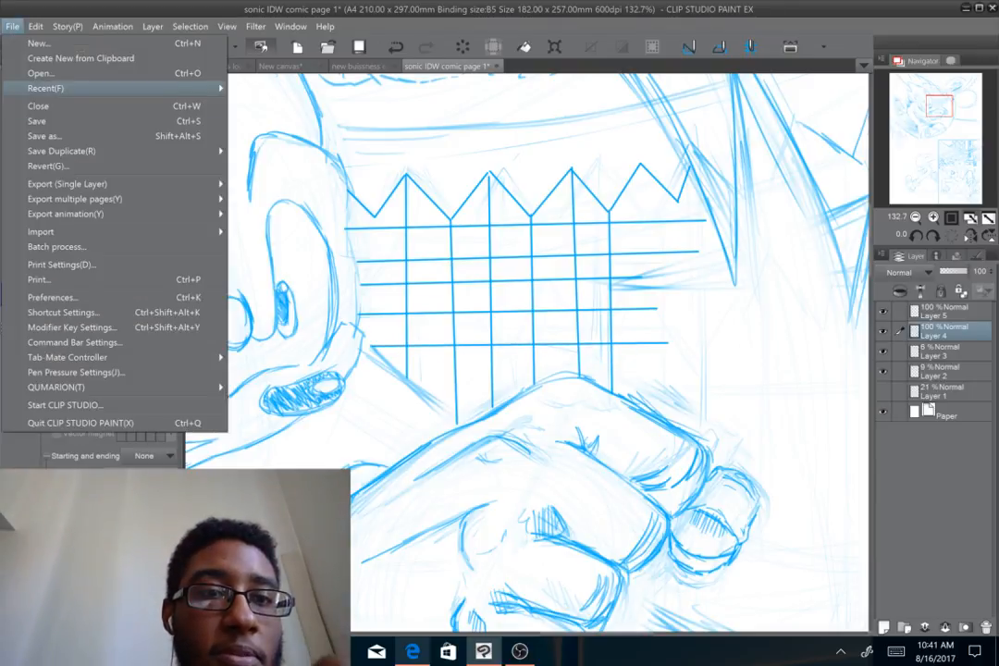
mouse_move(46, 88)
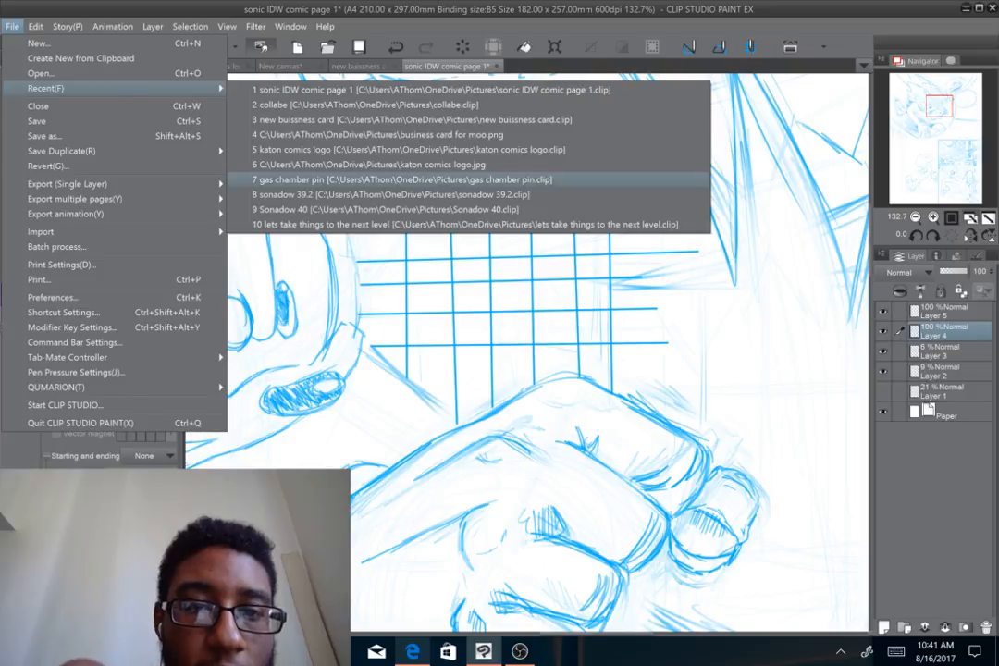
click(402, 179)
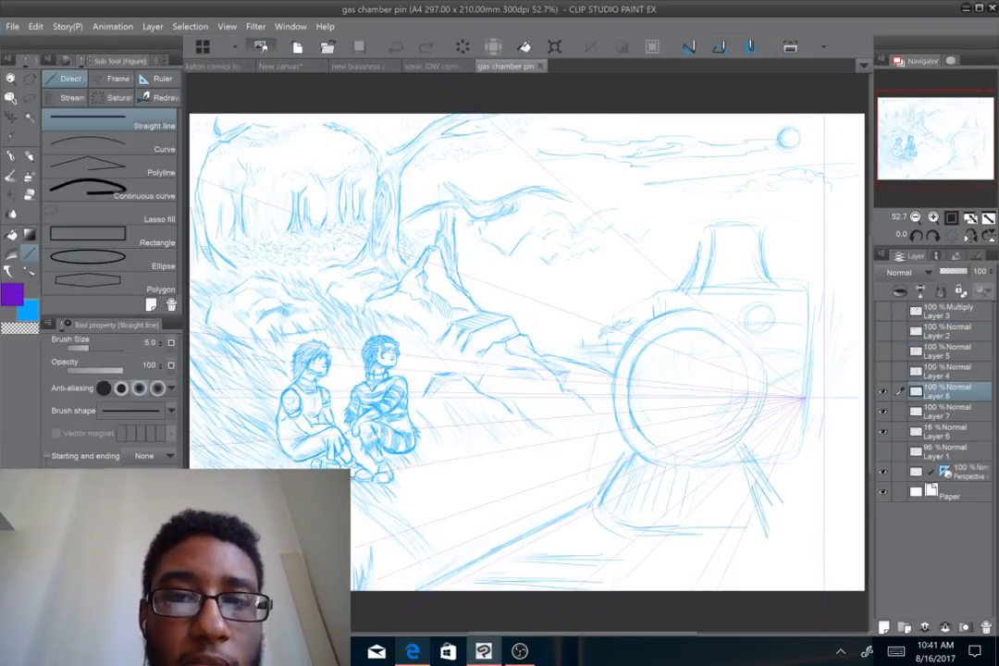
drag(527, 351, 548, 354)
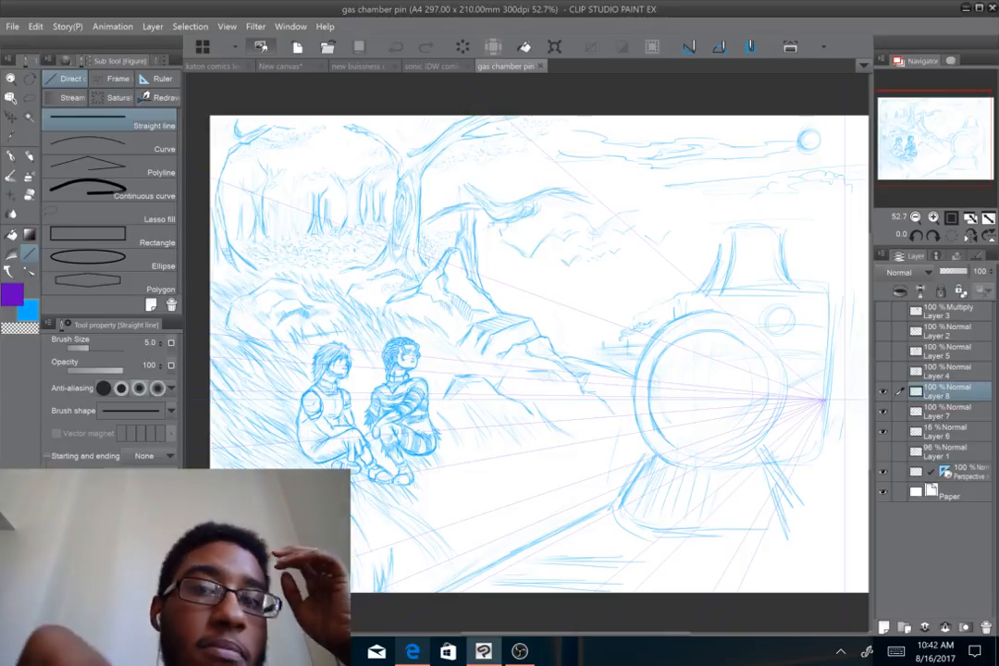
click(433, 67)
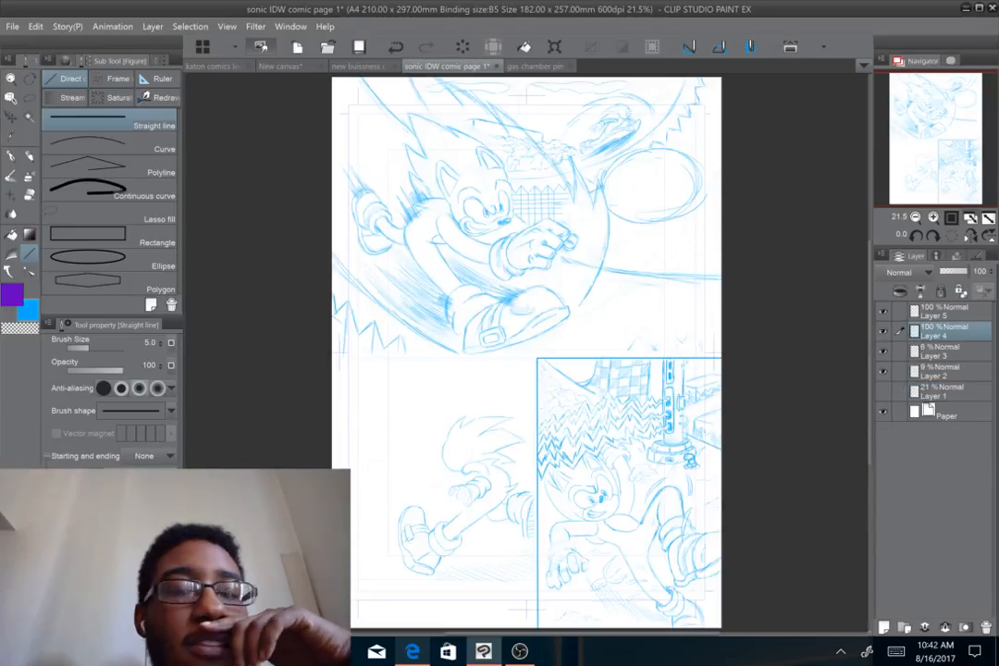
Lighten the fence's grid lines behind the fist with the Soft eraser
scroll(538, 361, up, 2)
drag(538, 361, 450, 284)
scroll(463, 288, up, 2)
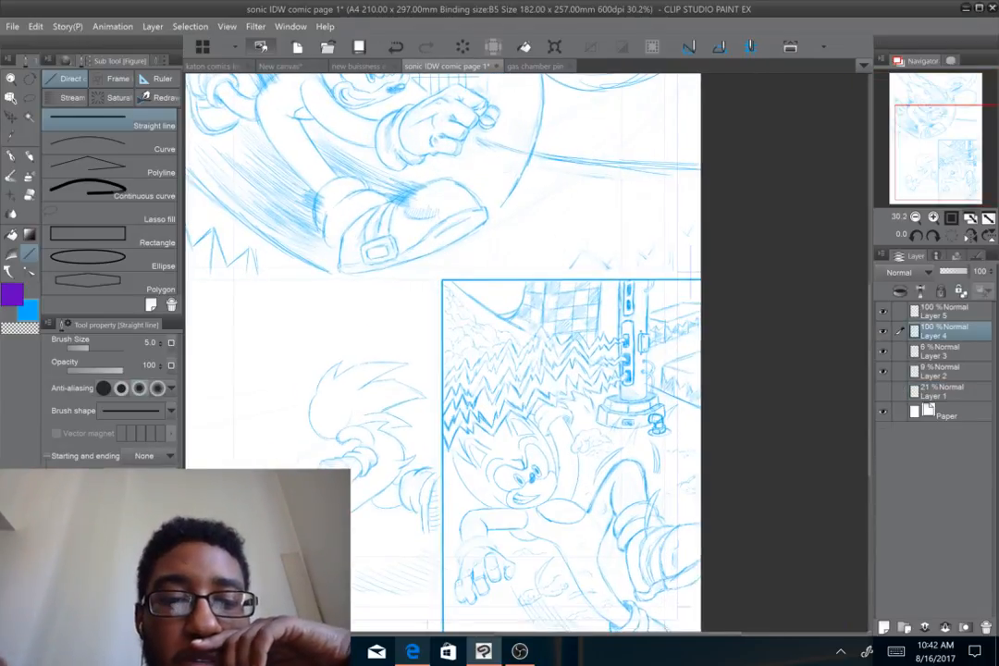
drag(527, 356, 621, 486)
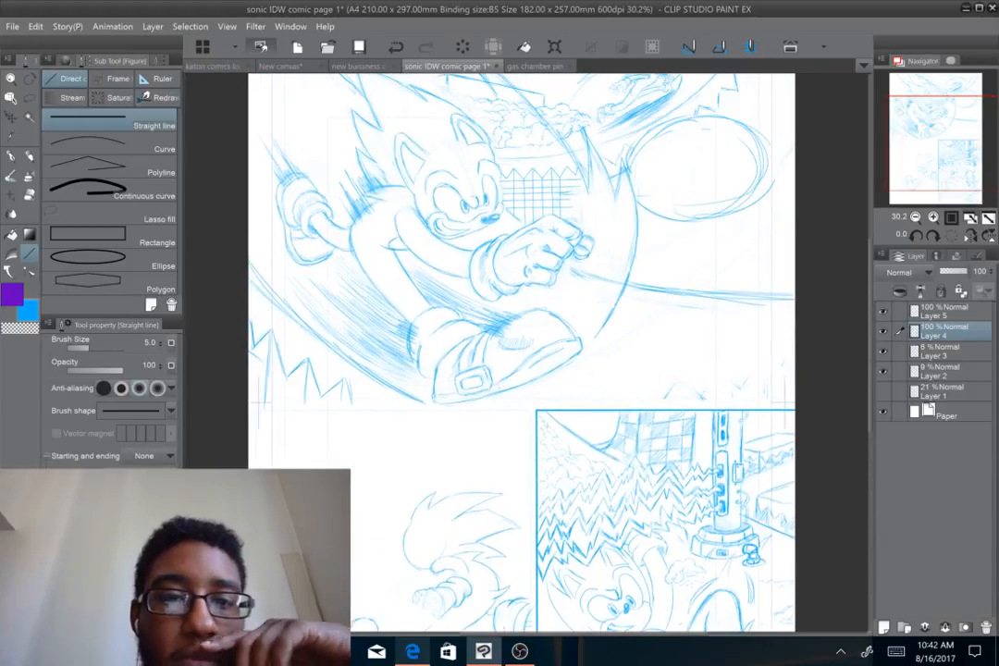
drag(564, 319, 450, 397)
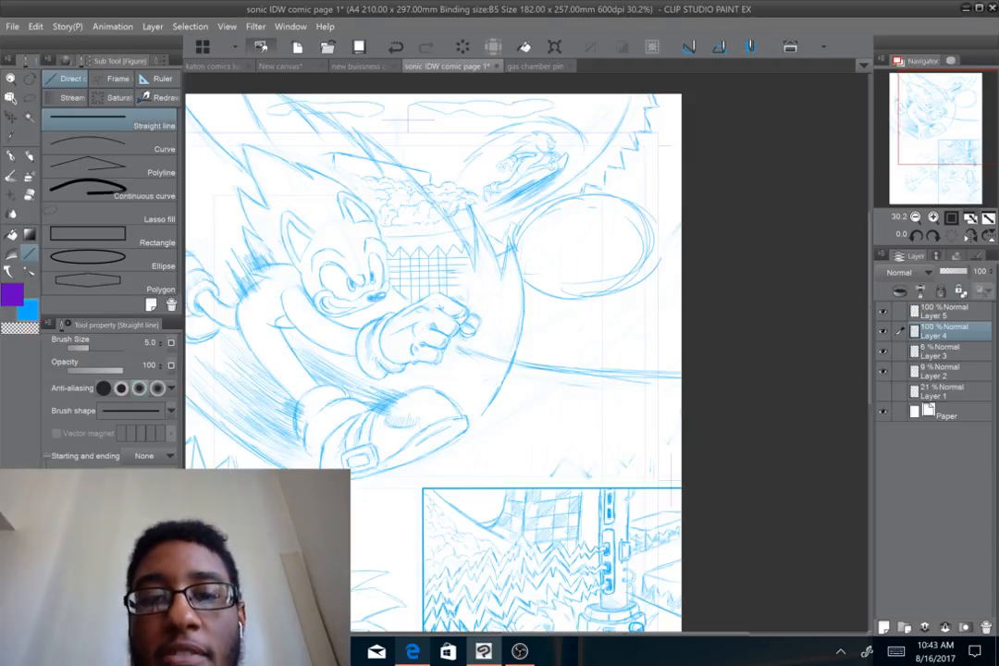
scroll(393, 275, up, 5)
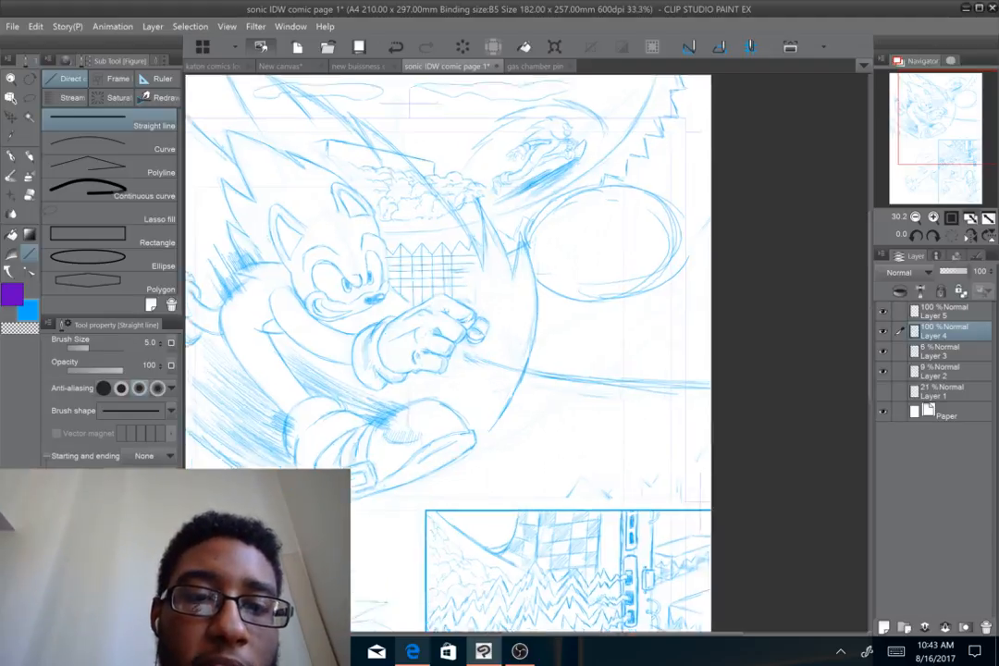
mouse_move(527, 352)
mouse_down()
mouse_move(463, 332)
mouse_move(482, 327)
mouse_up()
click(30, 195)
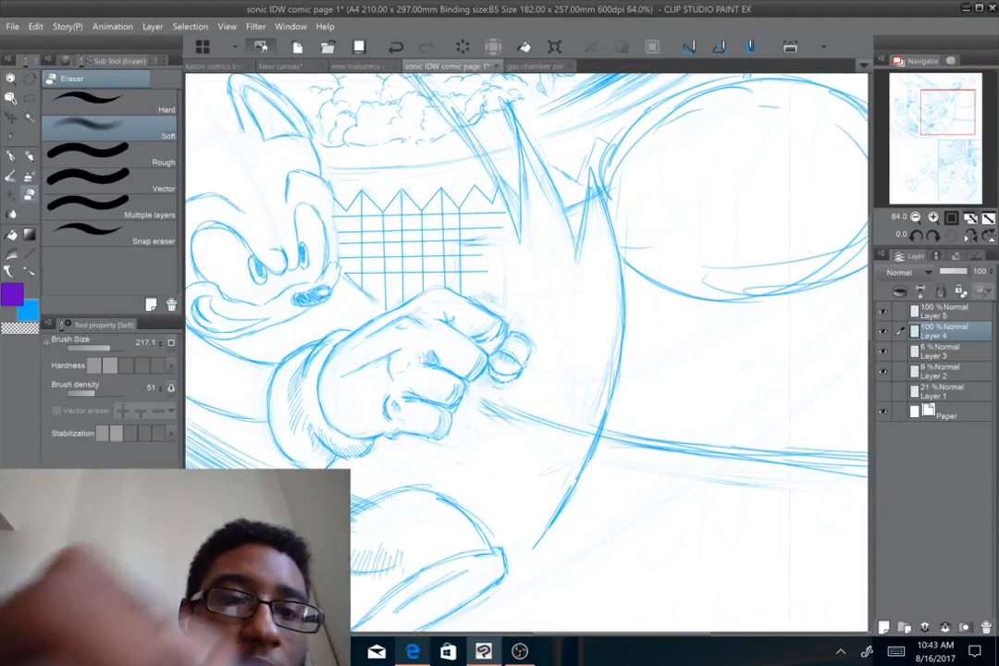
mouse_move(351, 239)
mouse_down()
mouse_move(365, 263)
mouse_move(380, 263)
mouse_move(398, 206)
mouse_move(429, 254)
mouse_move(435, 211)
mouse_move(462, 248)
mouse_move(408, 268)
mouse_move(421, 268)
mouse_move(406, 213)
mouse_move(358, 210)
mouse_move(398, 190)
mouse_move(435, 218)
mouse_up()
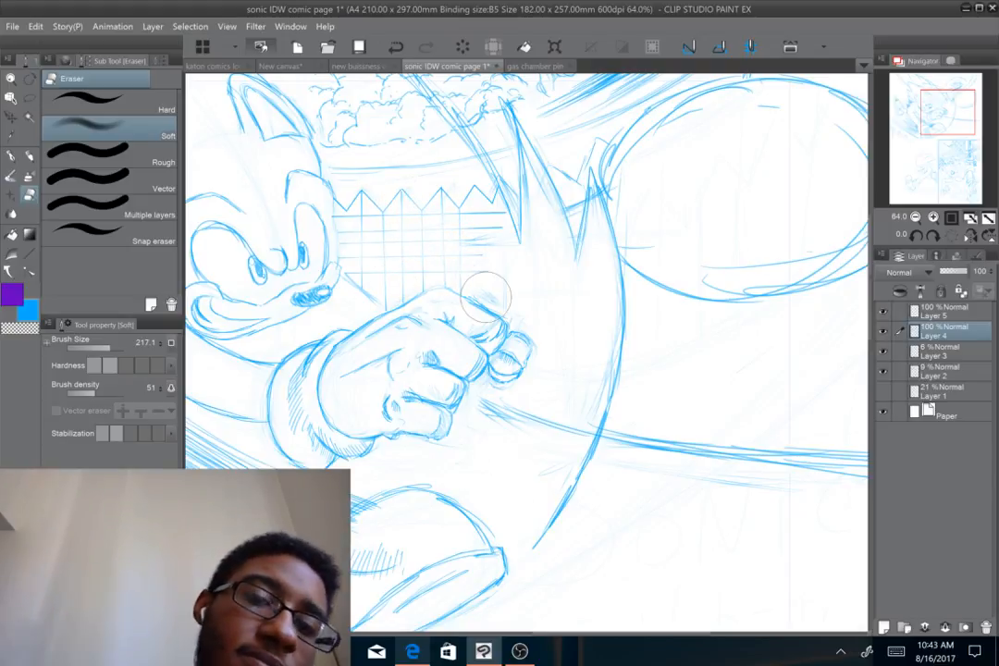
scroll(486, 294, down, 1)
scroll(491, 278, down, 1)
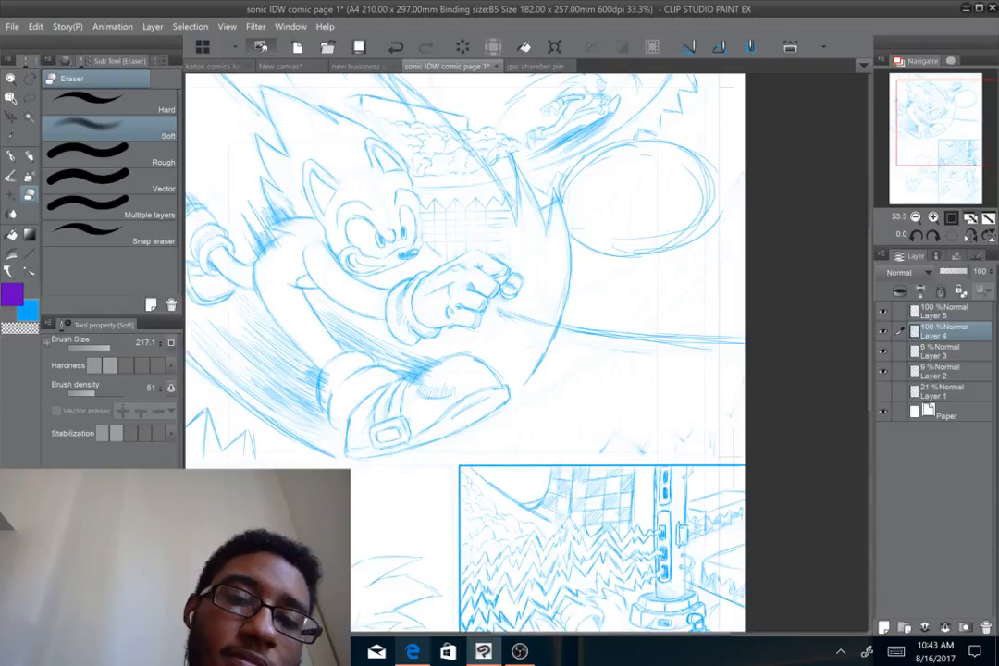
Sketch a second curved line with the Darker pencil inside the loop's edge, from beside the small running figure up to the page's upper edge
drag(491, 278, 529, 362)
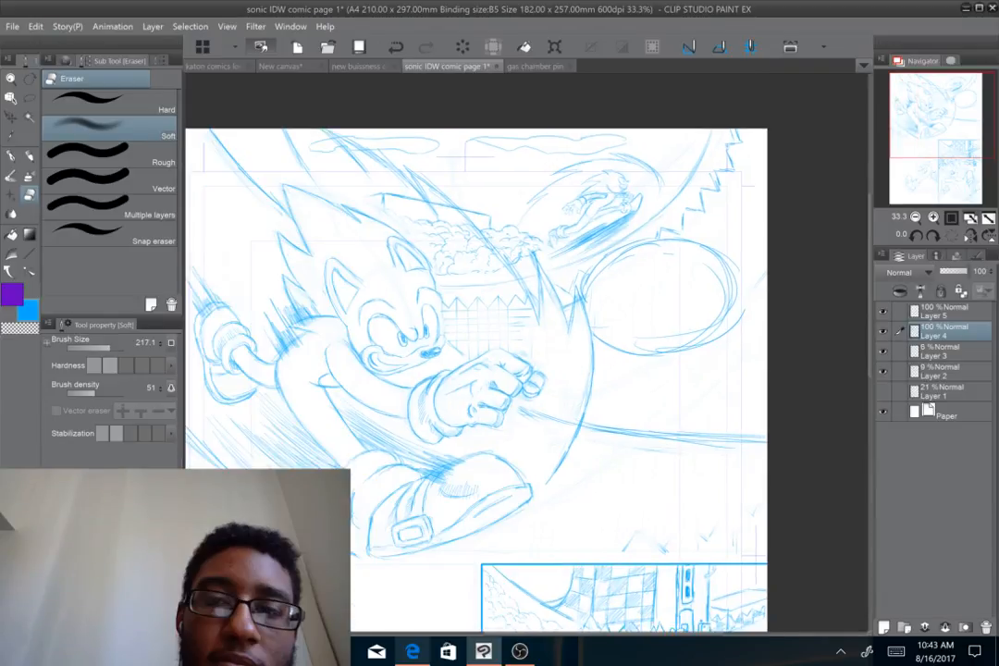
scroll(573, 212, up, 1)
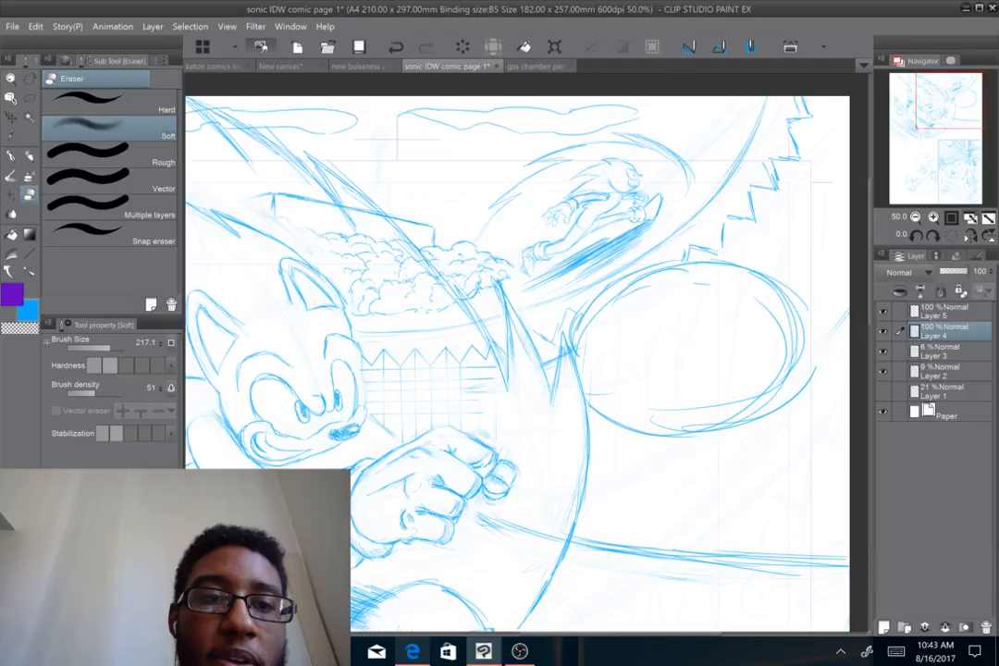
drag(694, 177, 602, 189)
key(p)
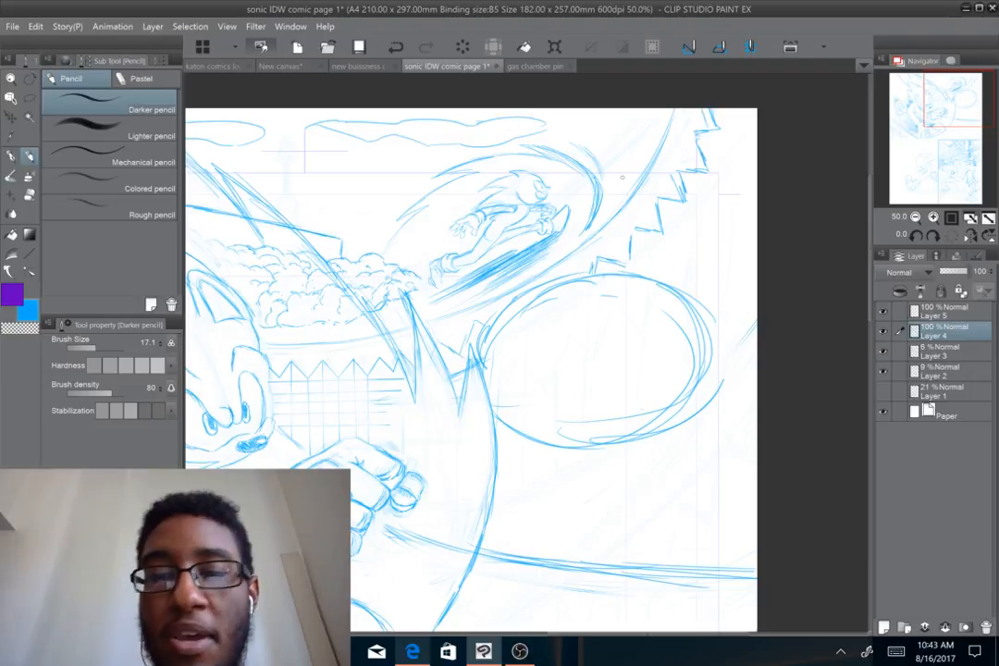
drag(623, 178, 450, 240)
scroll(449, 240, up, 1)
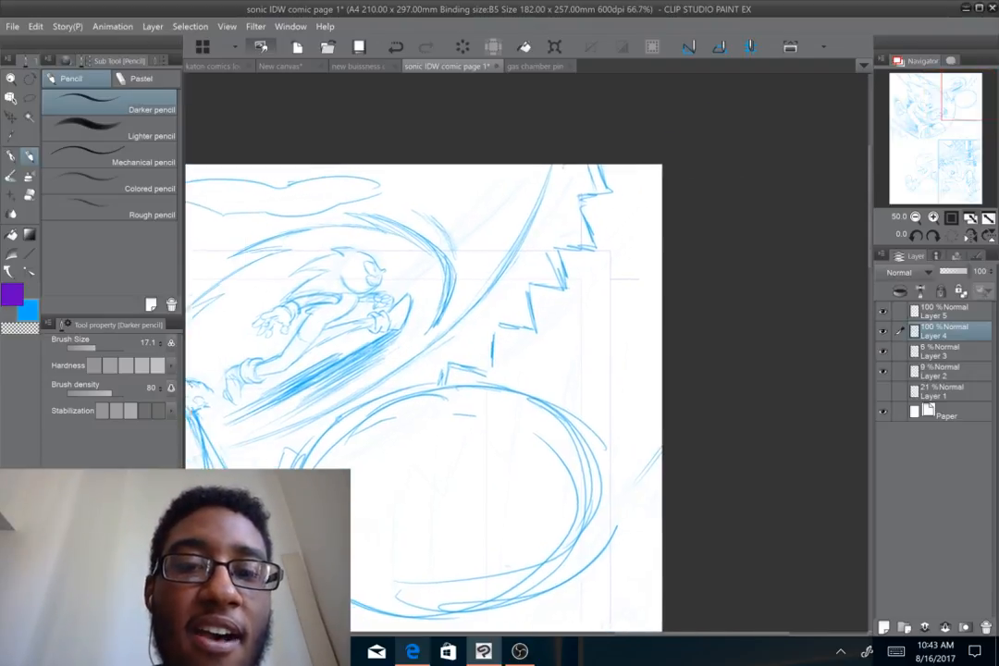
drag(461, 295, 501, 235)
drag(482, 268, 516, 206)
drag(491, 259, 516, 187)
drag(493, 257, 525, 166)
drag(504, 244, 525, 172)
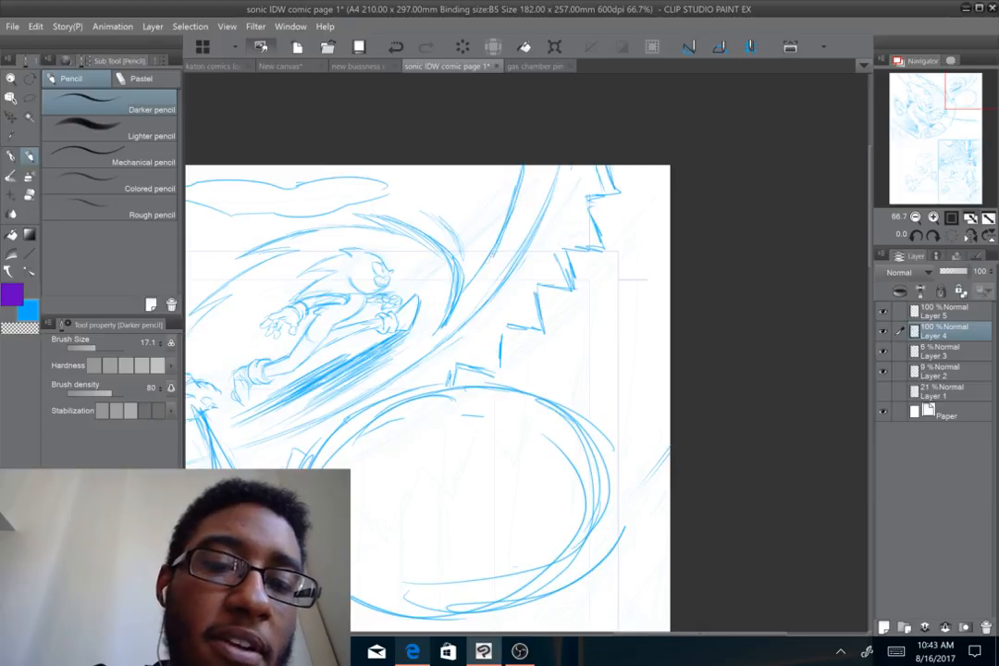
drag(467, 276, 619, 234)
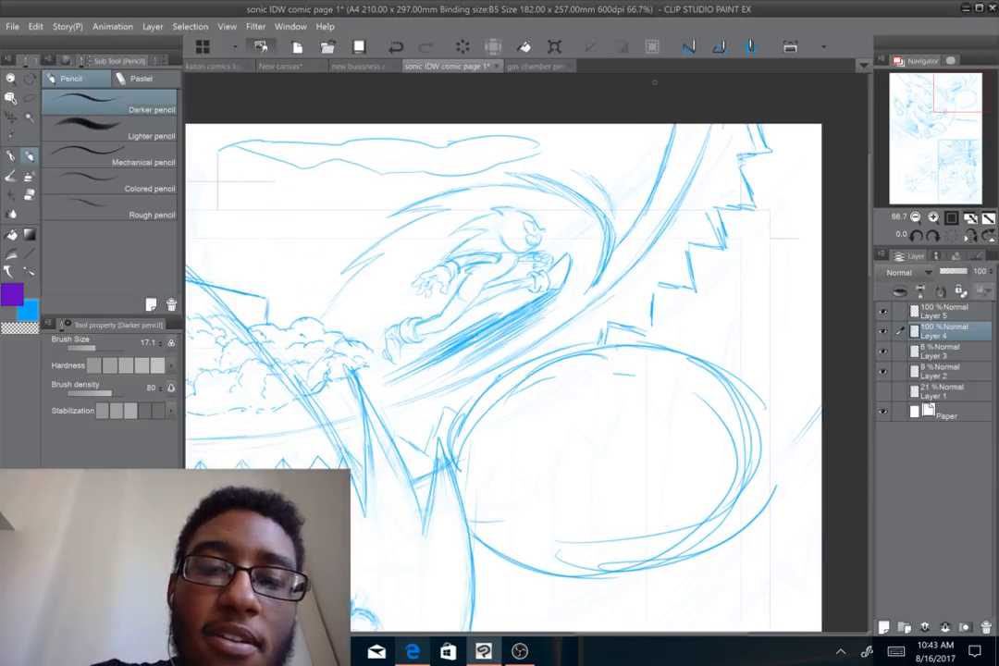
Erase the upper part of the new curve and redraw it closer to the loop's existing edge
mouse_move(560, 269)
mouse_down()
mouse_move(614, 232)
mouse_move(654, 176)
mouse_move(583, 199)
mouse_up()
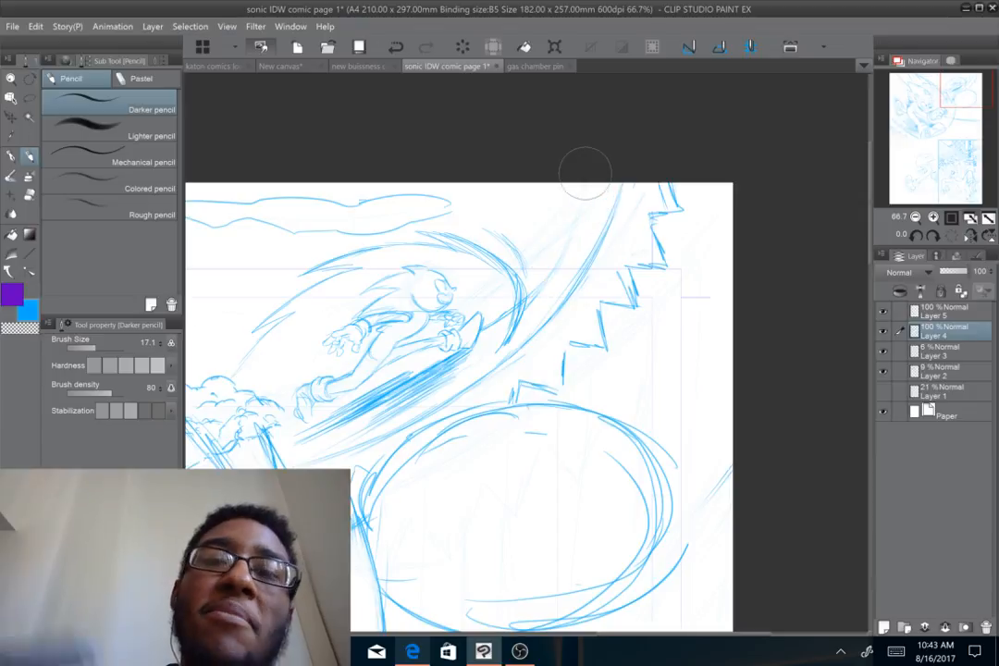
drag(584, 172, 488, 204)
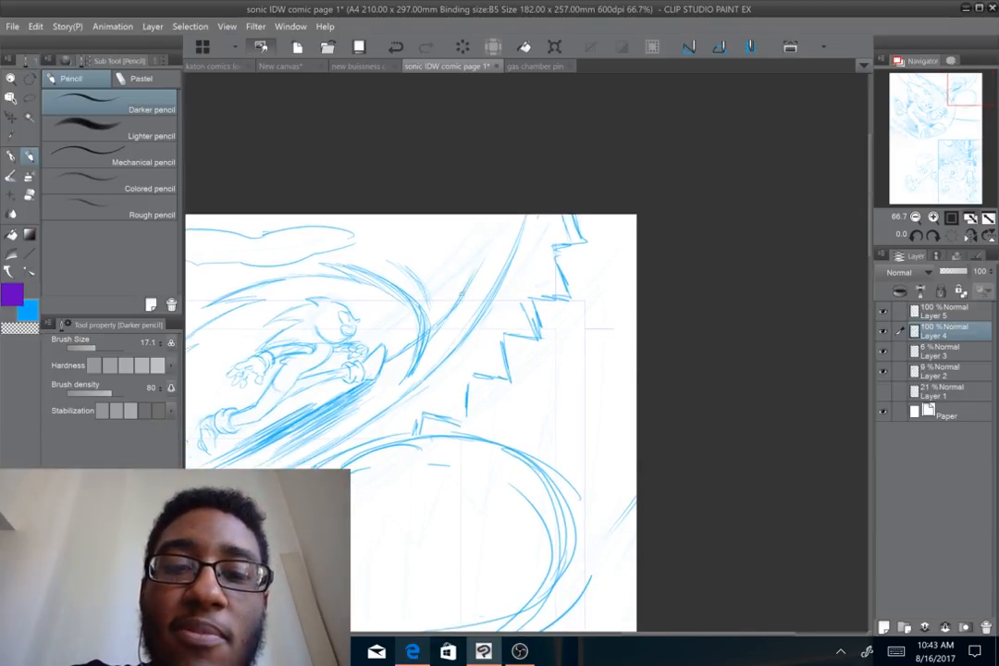
mouse_move(482, 267)
mouse_down()
mouse_move(505, 218)
mouse_move(544, 230)
mouse_move(796, 110)
mouse_move(751, 111)
mouse_up()
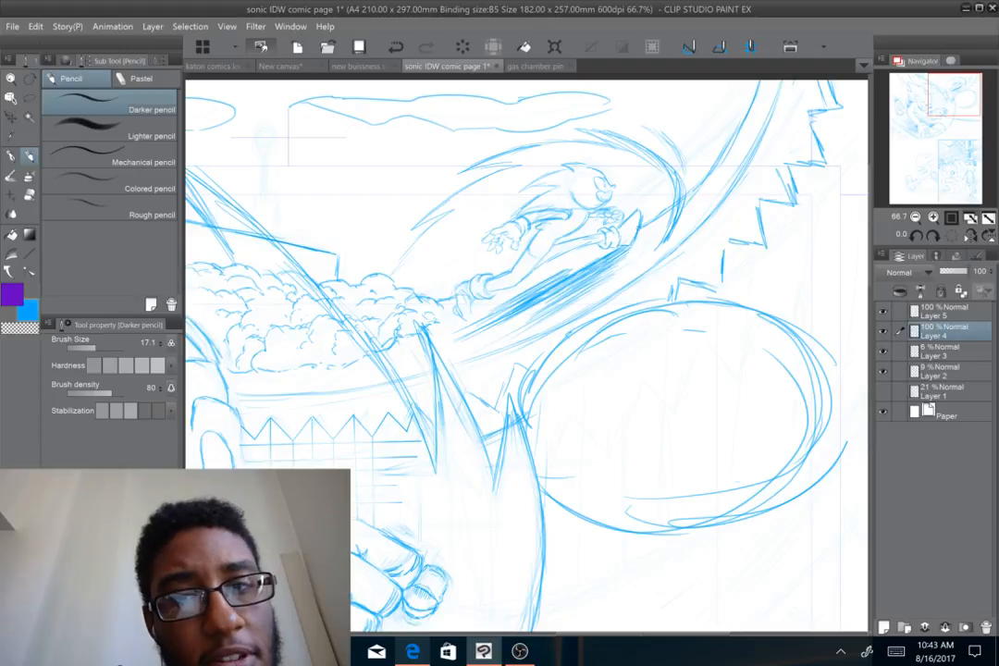
Sketch a post on the slanted ledge above the bushes, with a rectangular base, a thin pole and a round ball on top
drag(300, 189, 451, 230)
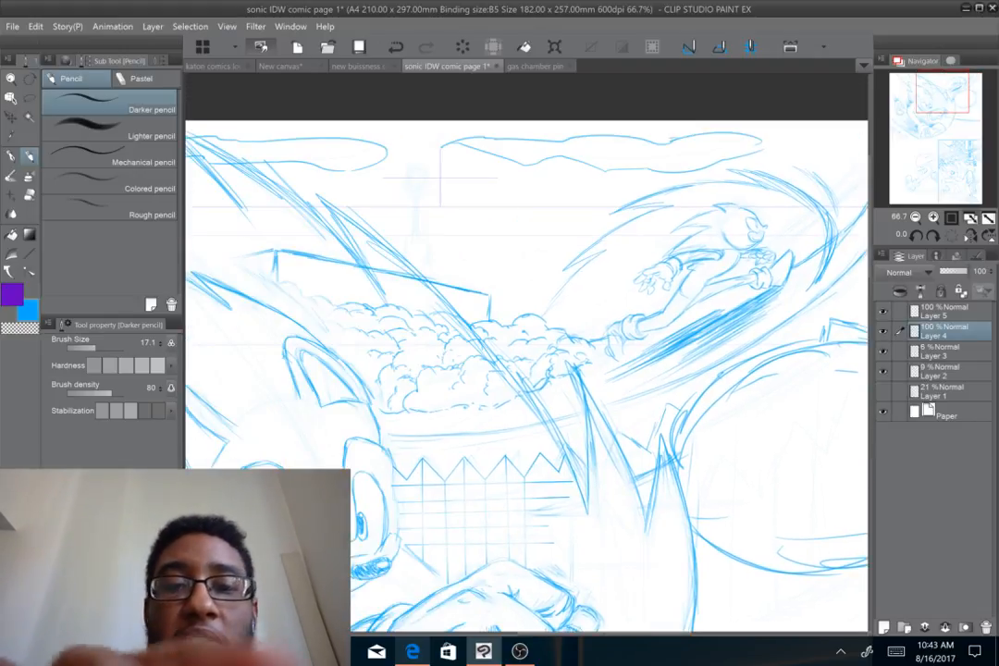
scroll(451, 230, up, 1)
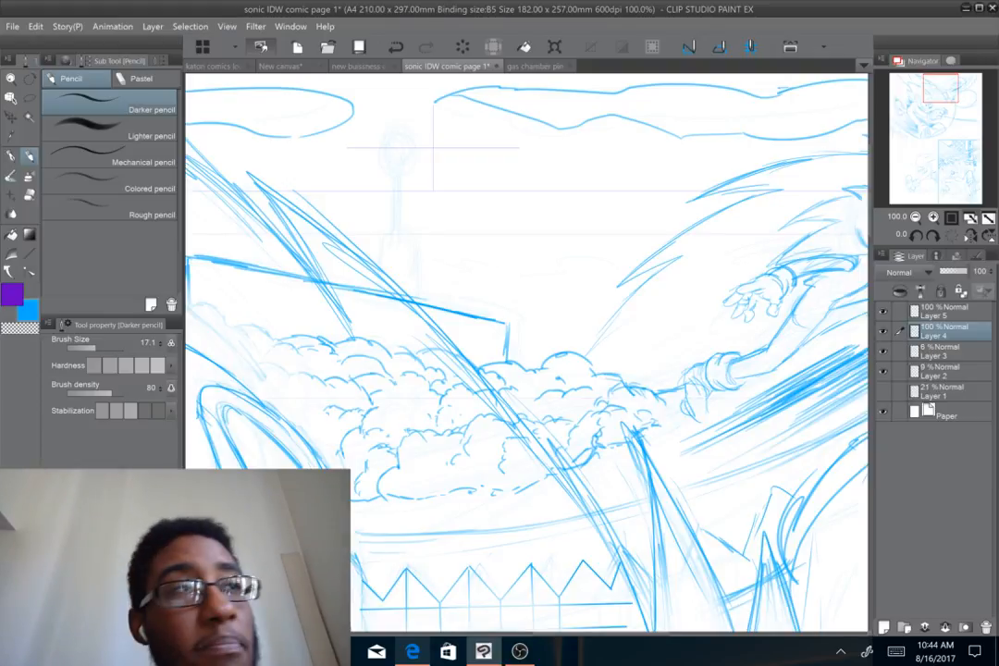
mouse_move(382, 249)
mouse_down()
mouse_move(380, 293)
mouse_move(390, 233)
mouse_move(412, 236)
mouse_move(413, 298)
mouse_up()
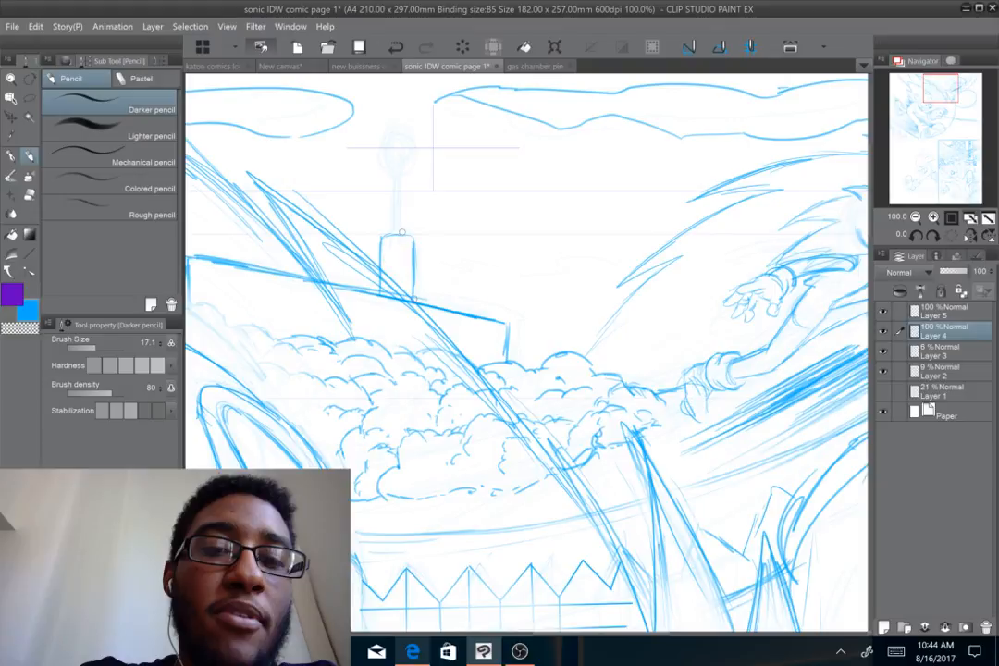
drag(394, 233, 392, 185)
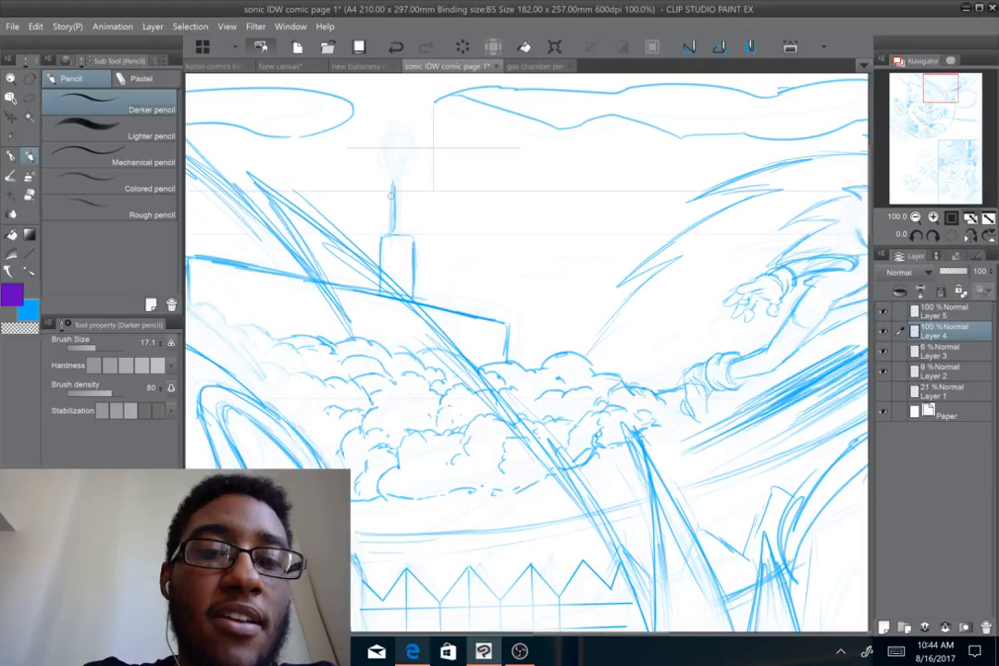
drag(394, 231, 393, 181)
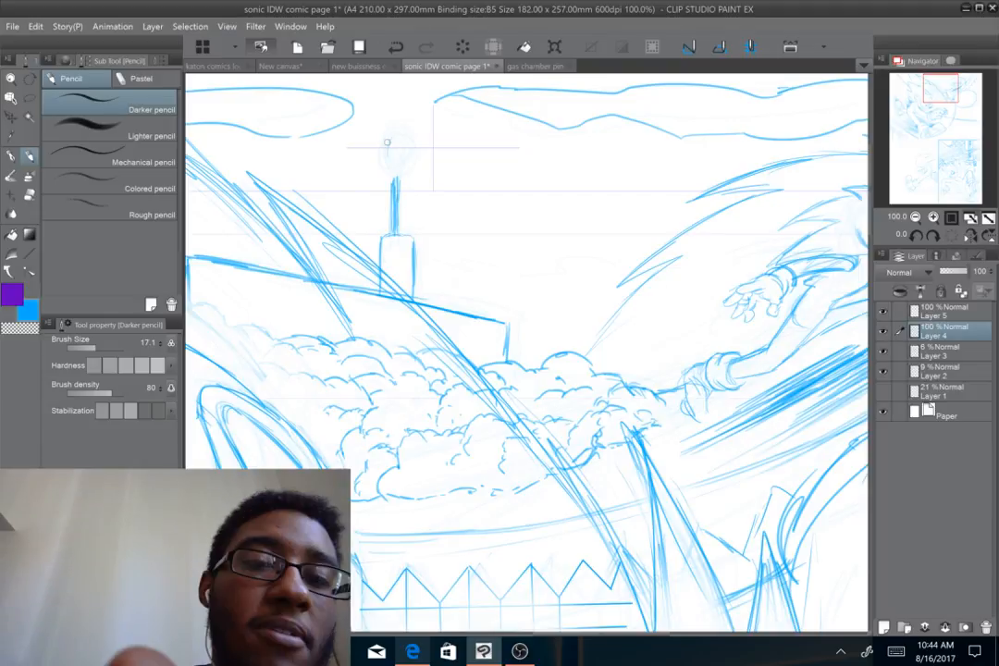
drag(387, 144, 388, 146)
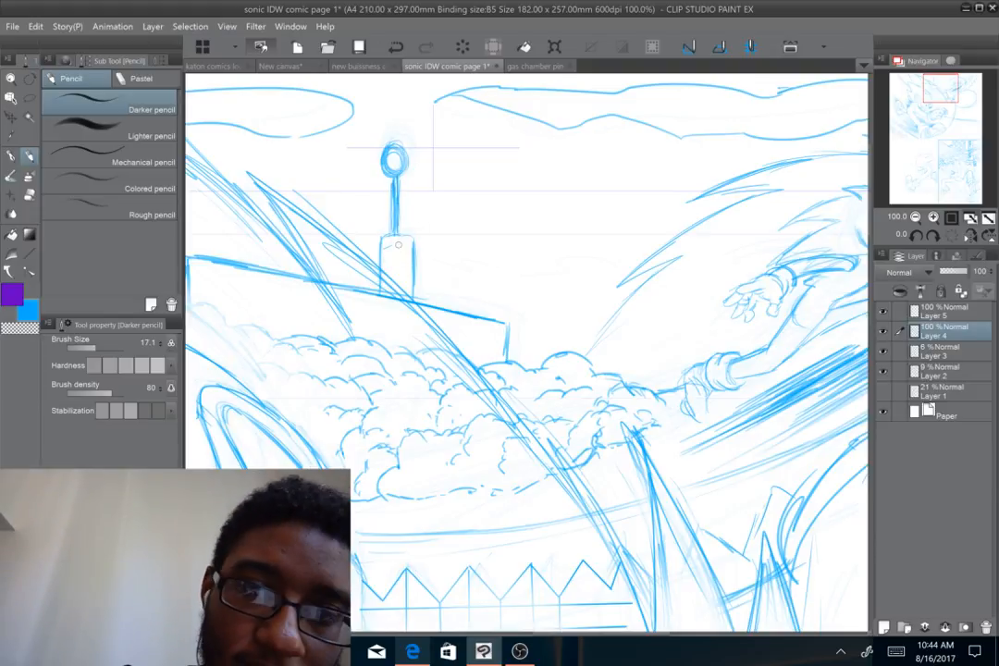
Round off the post's base with an inner arc, and sketch two small upright oval rings beside it above the ledge
drag(398, 244, 531, 239)
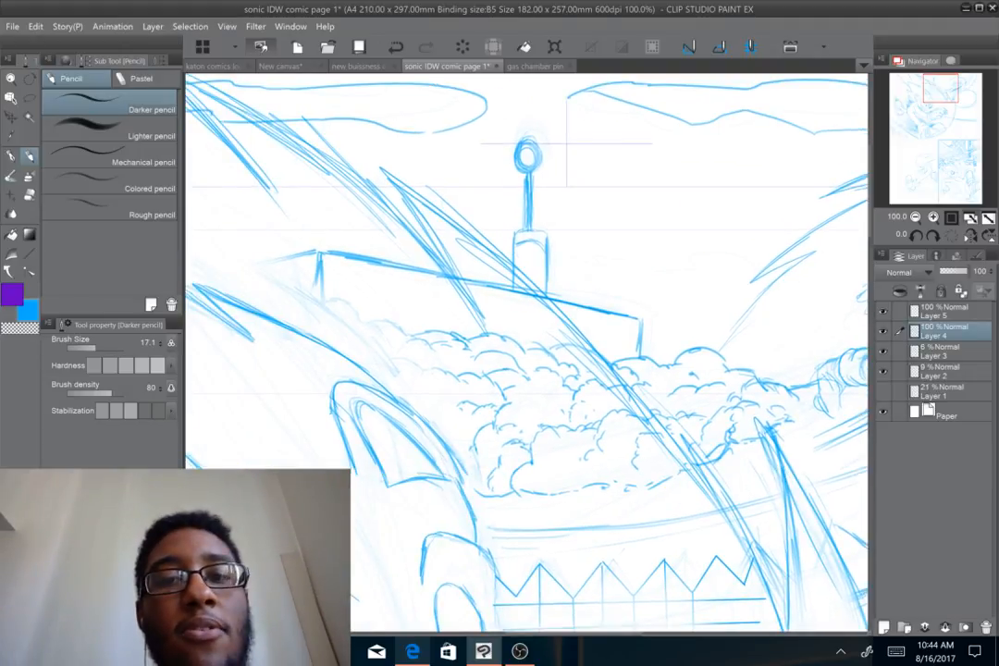
scroll(756, 142, up, 3)
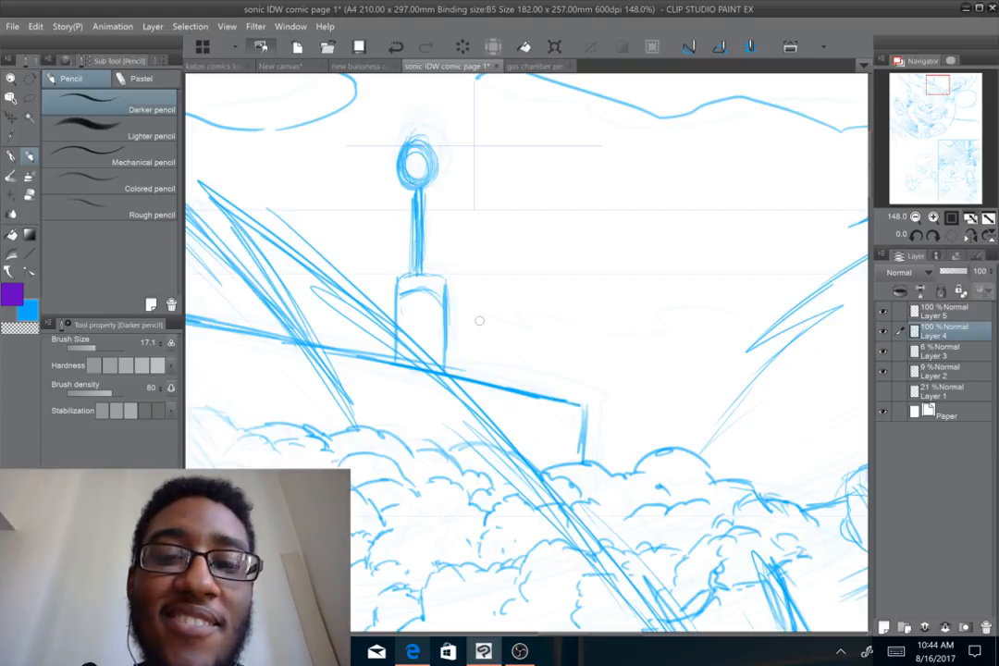
mouse_move(492, 322)
mouse_down()
mouse_move(493, 344)
mouse_move(503, 349)
mouse_move(501, 323)
mouse_move(527, 351)
mouse_move(530, 341)
mouse_up()
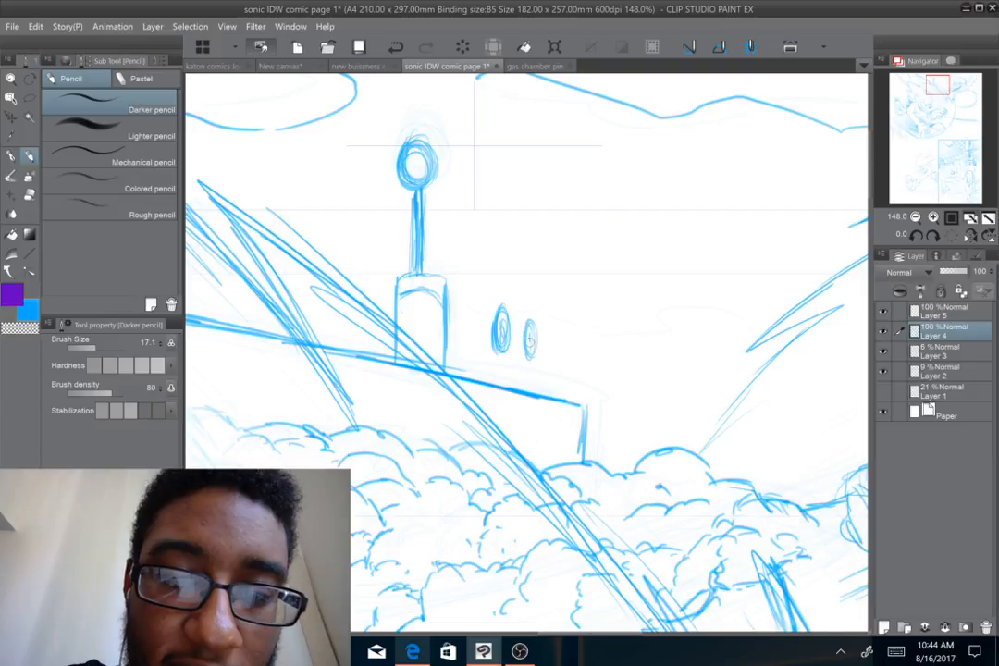
Sketch a zigzag of three pointed peaks beneath the slanted ledge, running from its outer corner back along the tops of the bushes
key(ctrl+alt+0)
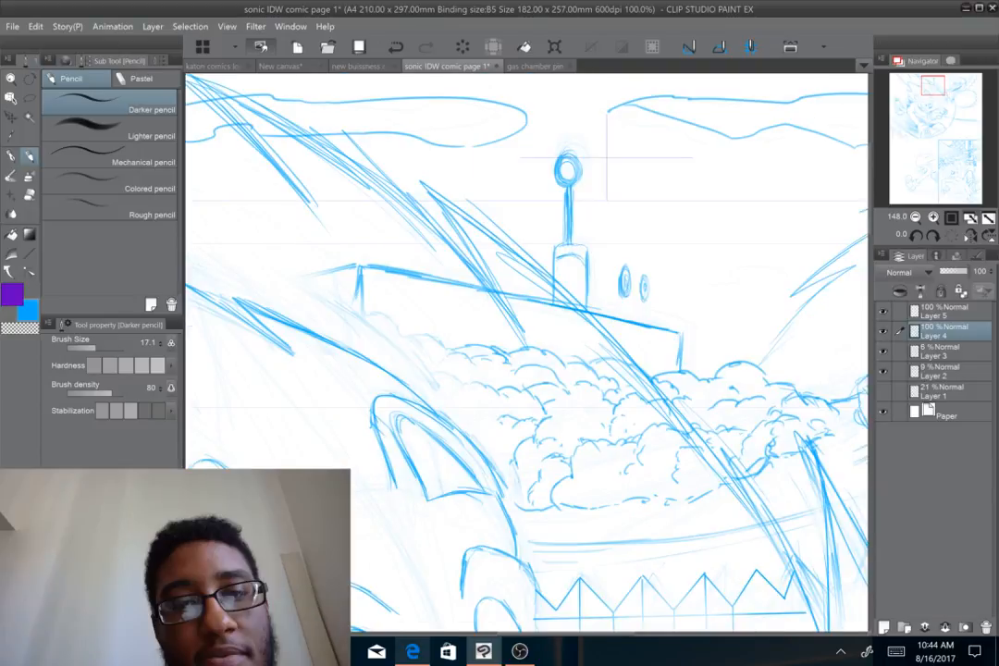
scroll(545, 356, up, 3)
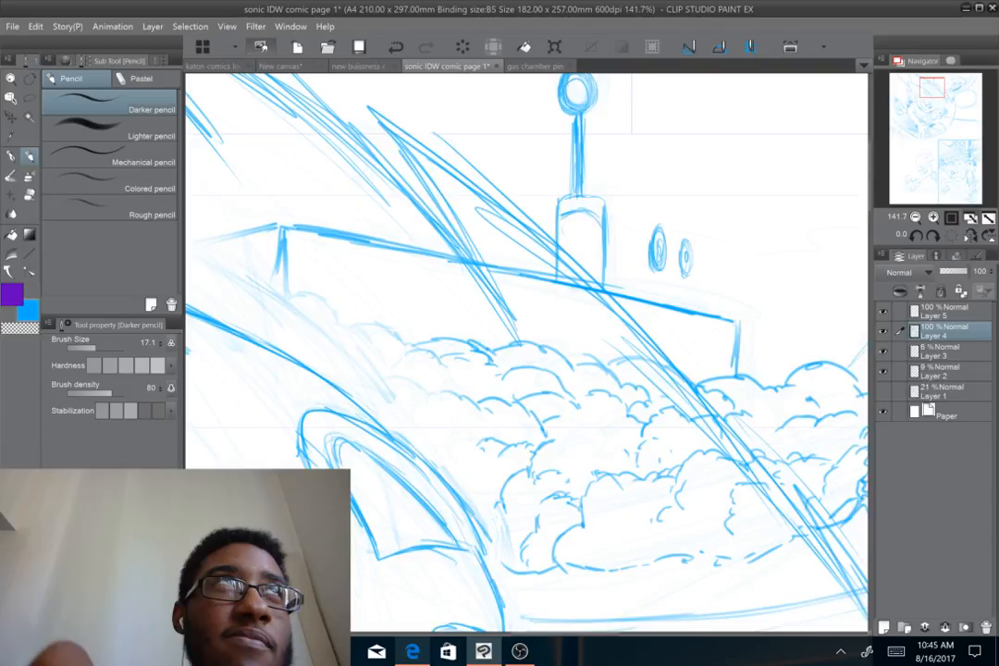
mouse_move(724, 339)
mouse_down()
mouse_move(597, 278)
mouse_move(575, 304)
mouse_up()
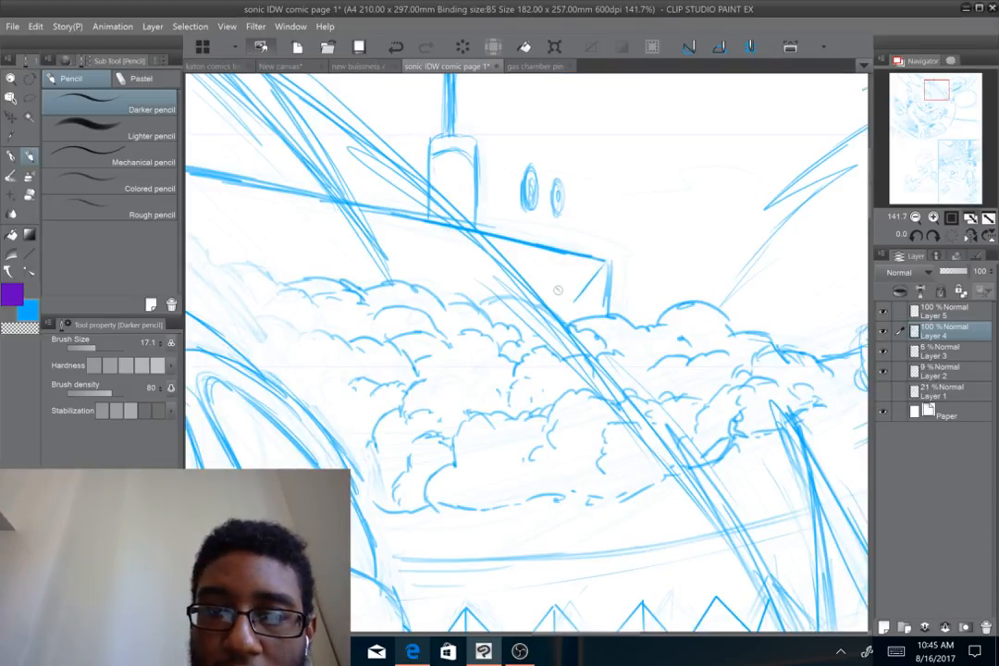
drag(544, 280, 573, 303)
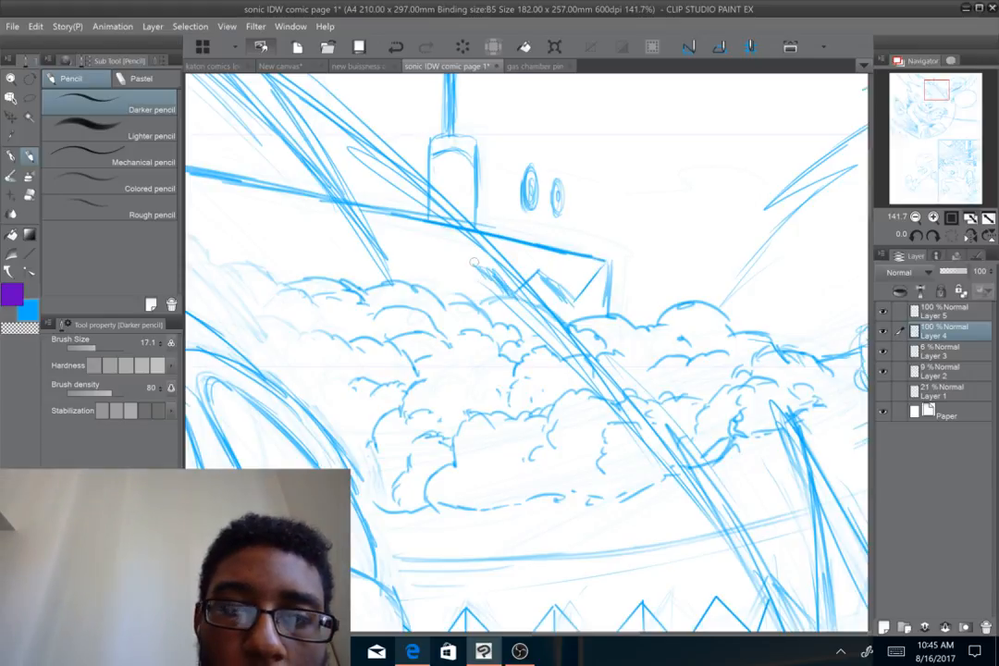
drag(473, 261, 452, 282)
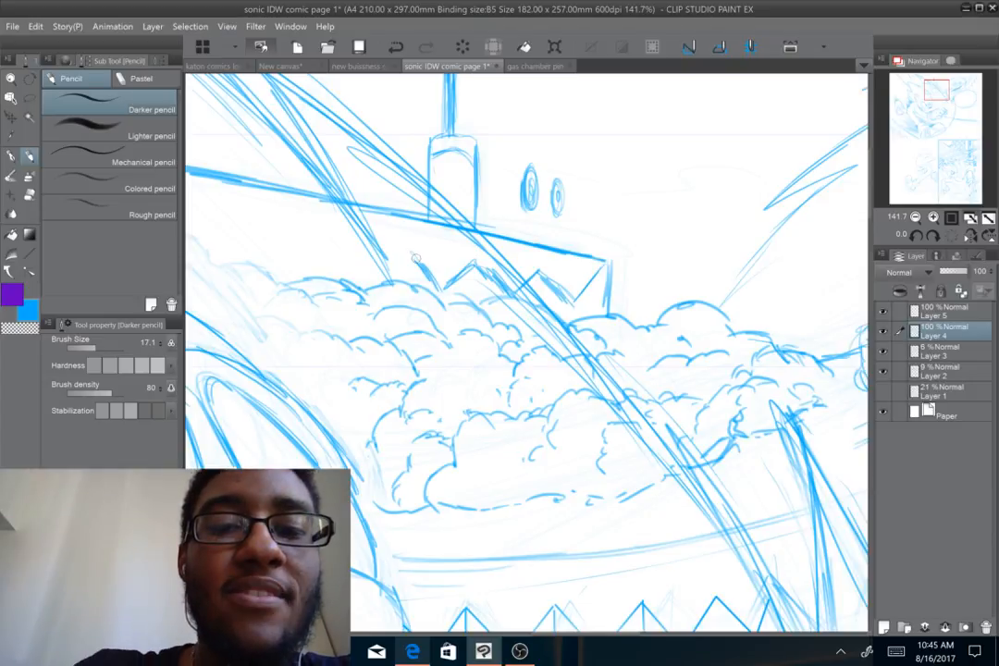
drag(412, 261, 375, 271)
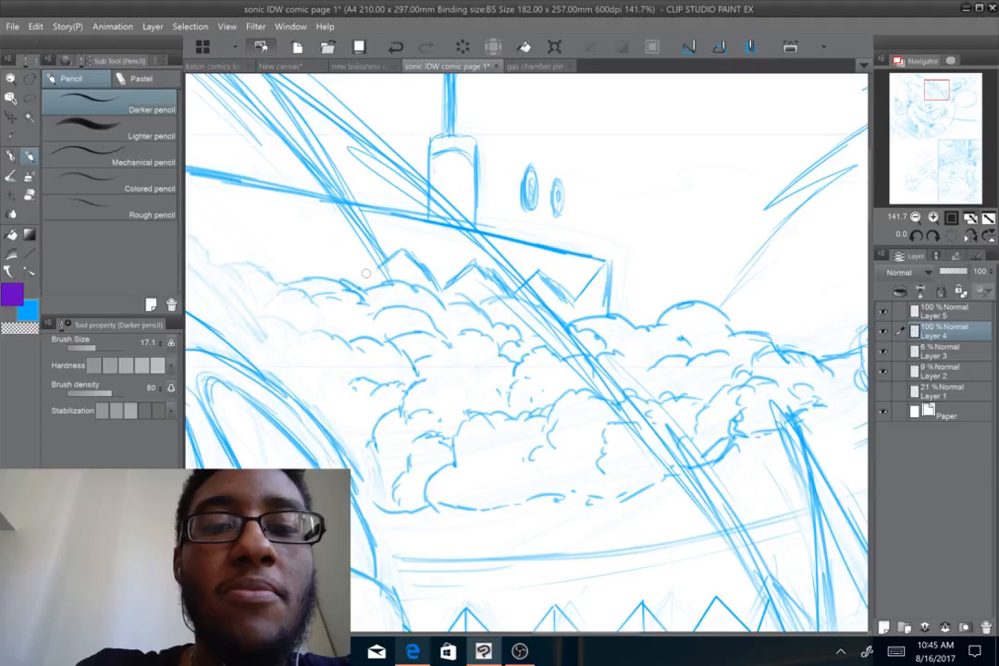
Continue the zigzag with two more peaks above the bushes, toward the ledge's far corner behind the large character's head
drag(583, 286, 498, 310)
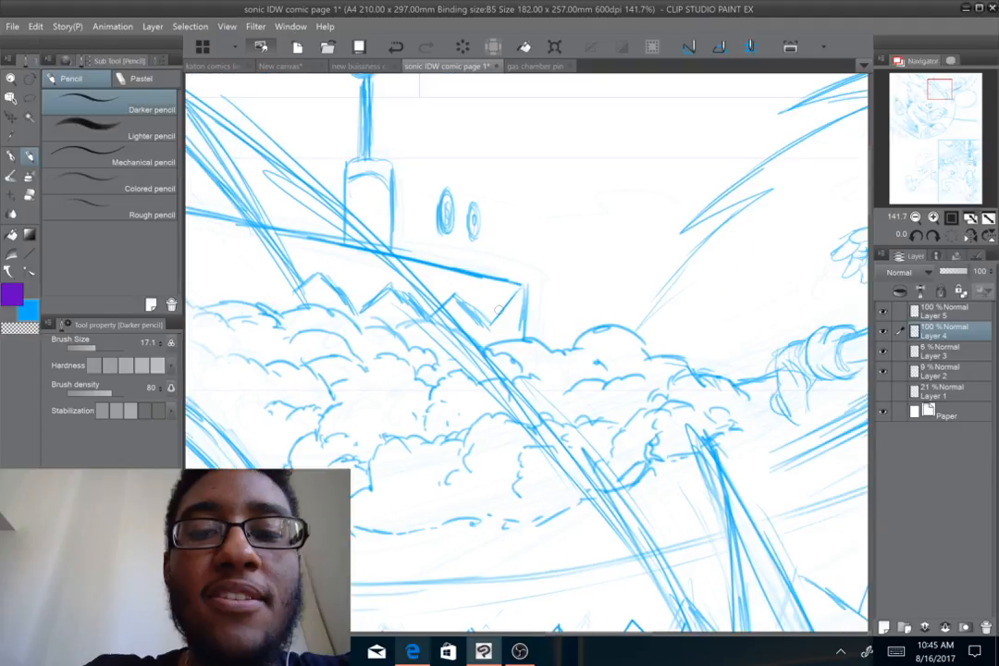
drag(256, 274, 418, 271)
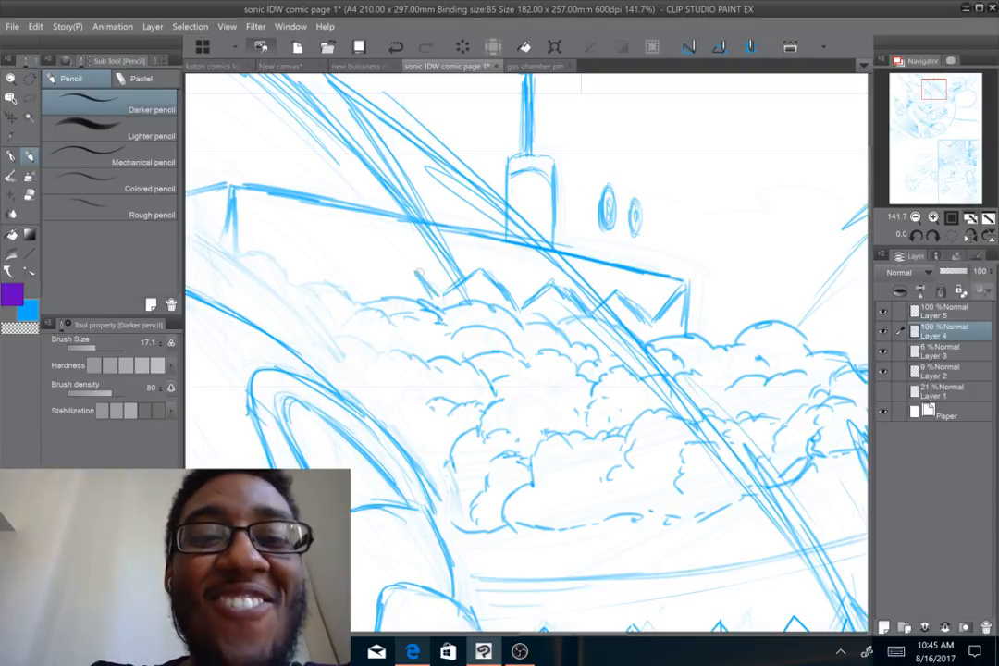
mouse_move(419, 274)
mouse_down()
mouse_move(404, 262)
mouse_move(375, 286)
mouse_up()
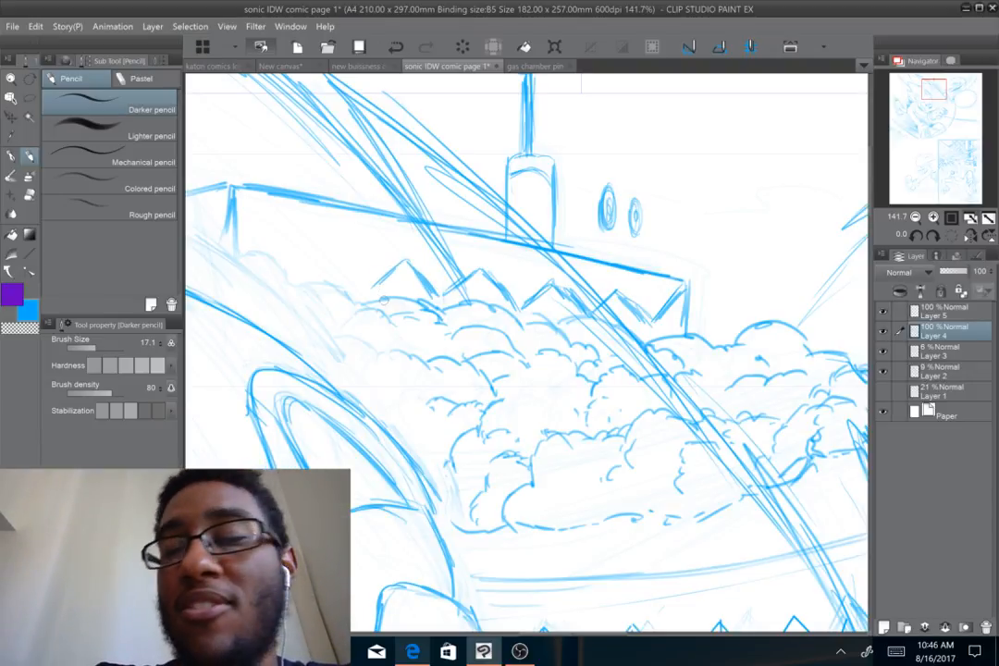
drag(347, 257, 366, 286)
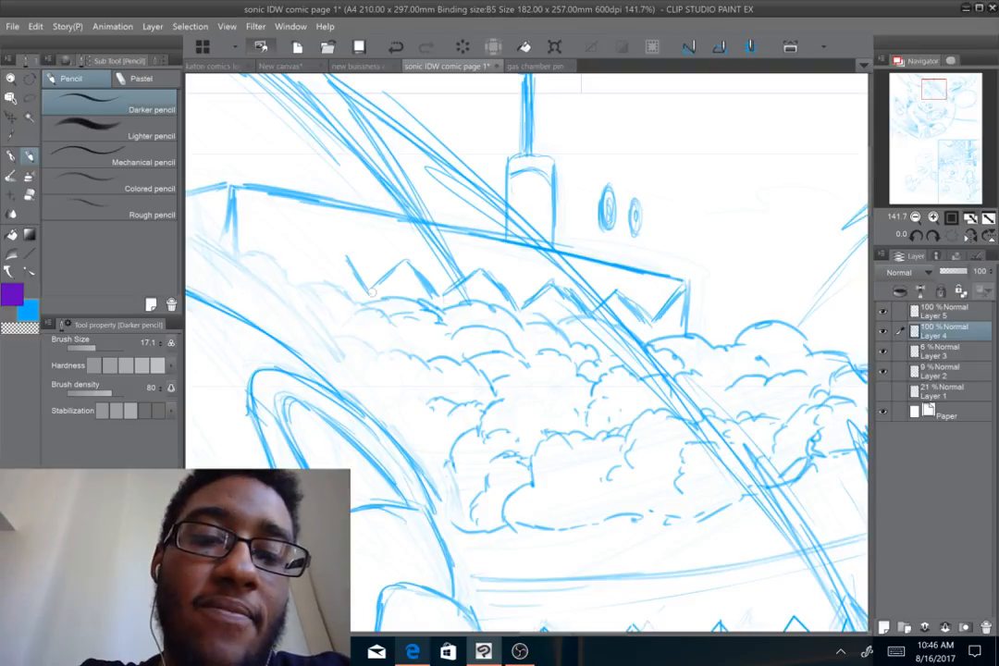
drag(345, 257, 317, 282)
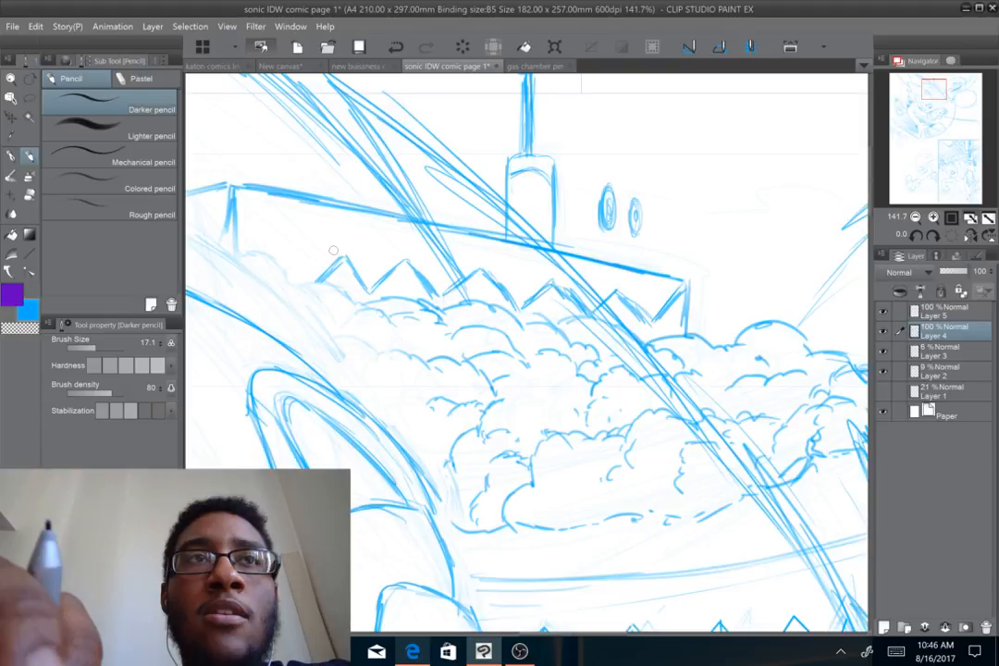
drag(333, 250, 442, 267)
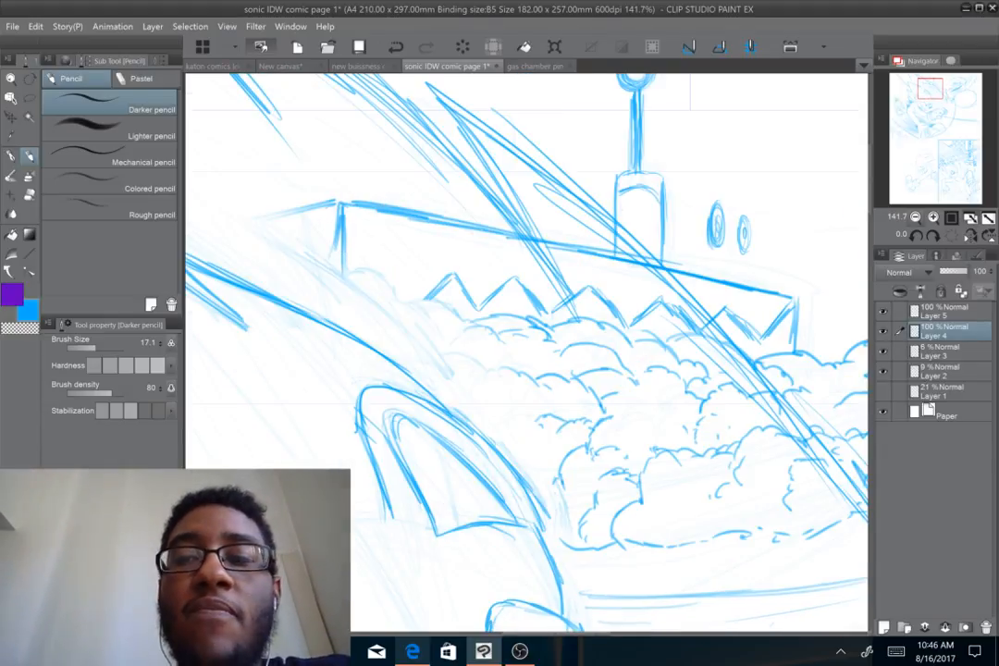
key(ctrl+minus)
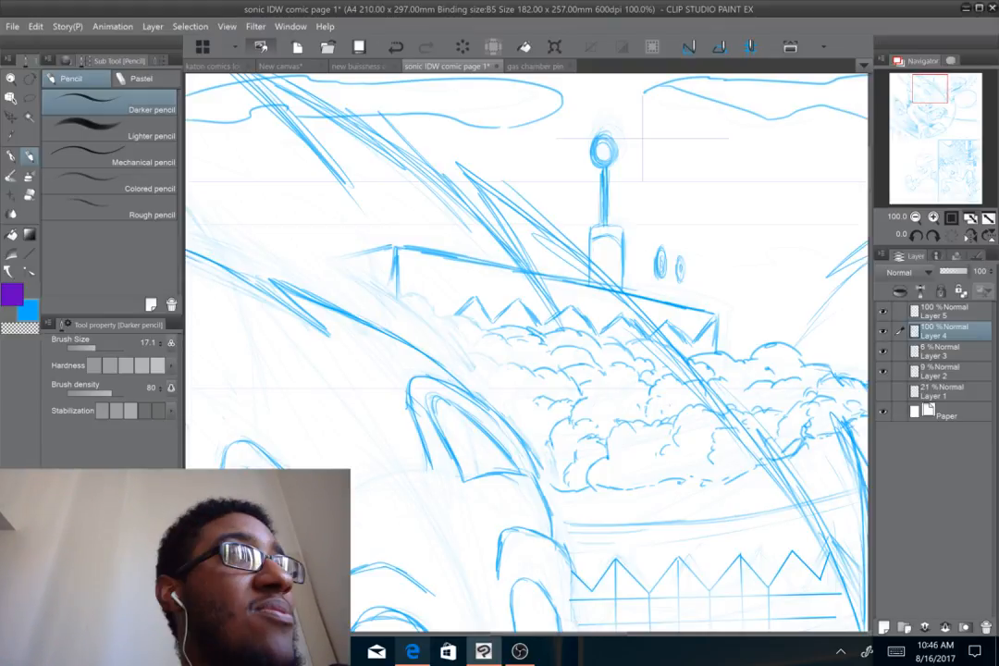
drag(518, 531, 308, 472)
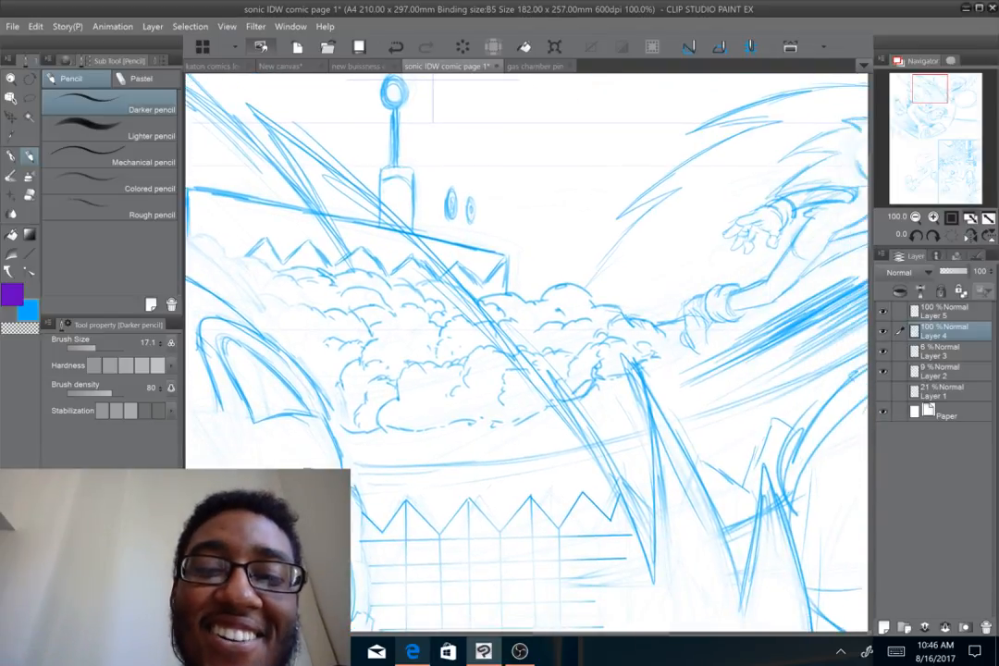
scroll(584, 250, up, 3)
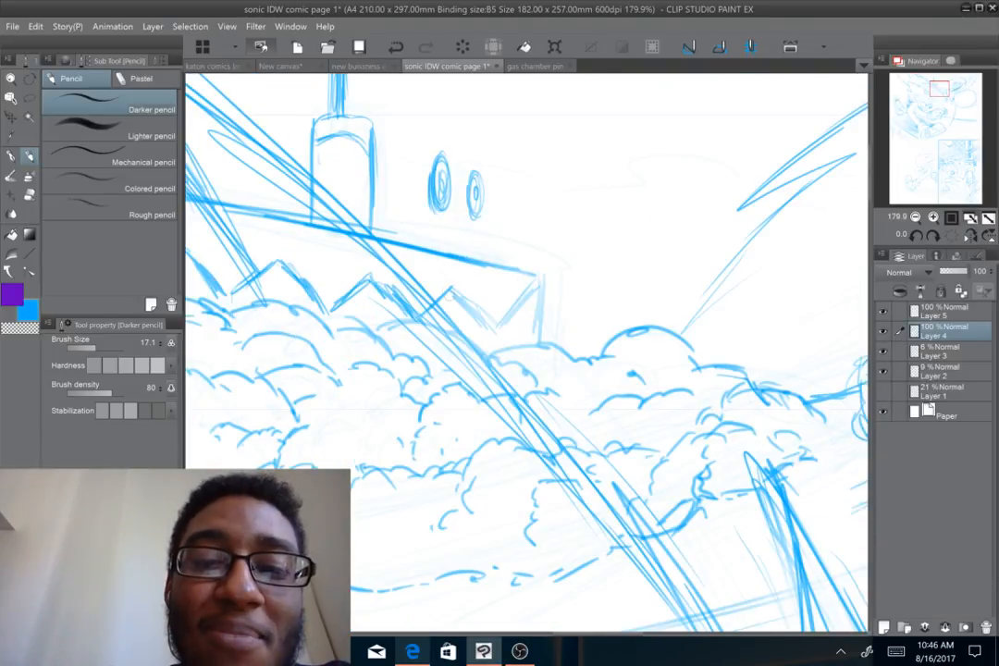
mouse_move(375, 242)
mouse_down()
mouse_move(407, 283)
mouse_move(486, 337)
mouse_move(520, 302)
mouse_up()
drag(520, 301, 540, 334)
mouse_move(500, 266)
mouse_down()
mouse_move(545, 292)
mouse_move(542, 284)
mouse_move(541, 334)
mouse_up()
Outline the faint bushes with scalloped curves from the ledge's far corner post down to the already drawn bushes below the zigzag
mouse_move(544, 281)
mouse_down()
mouse_move(542, 332)
mouse_move(657, 328)
mouse_move(905, 269)
mouse_up()
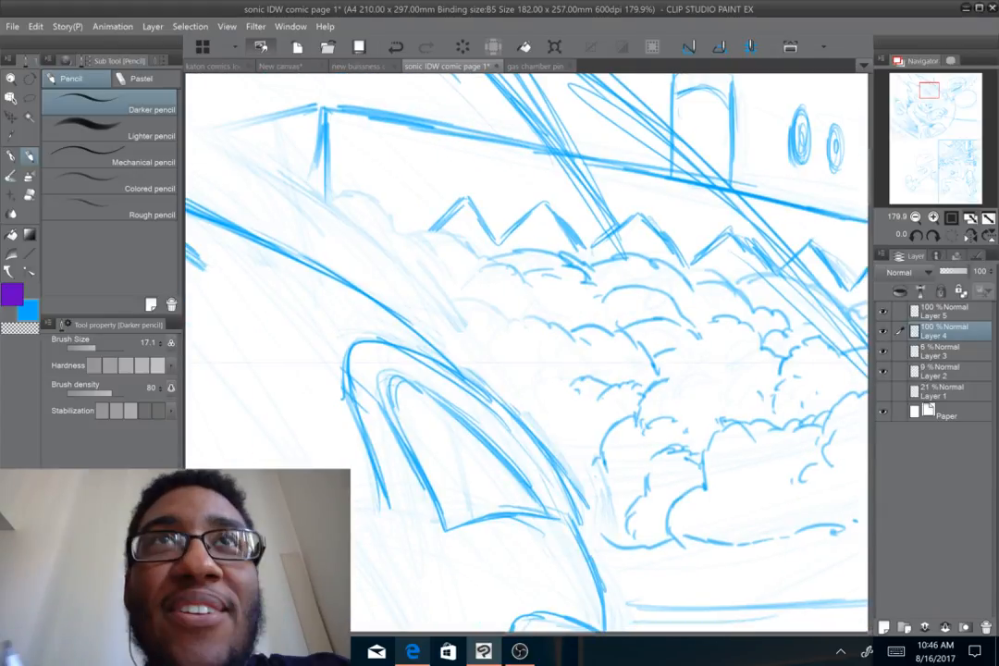
drag(527, 352, 579, 345)
mouse_move(386, 192)
mouse_down()
mouse_move(424, 185)
mouse_move(480, 273)
mouse_up()
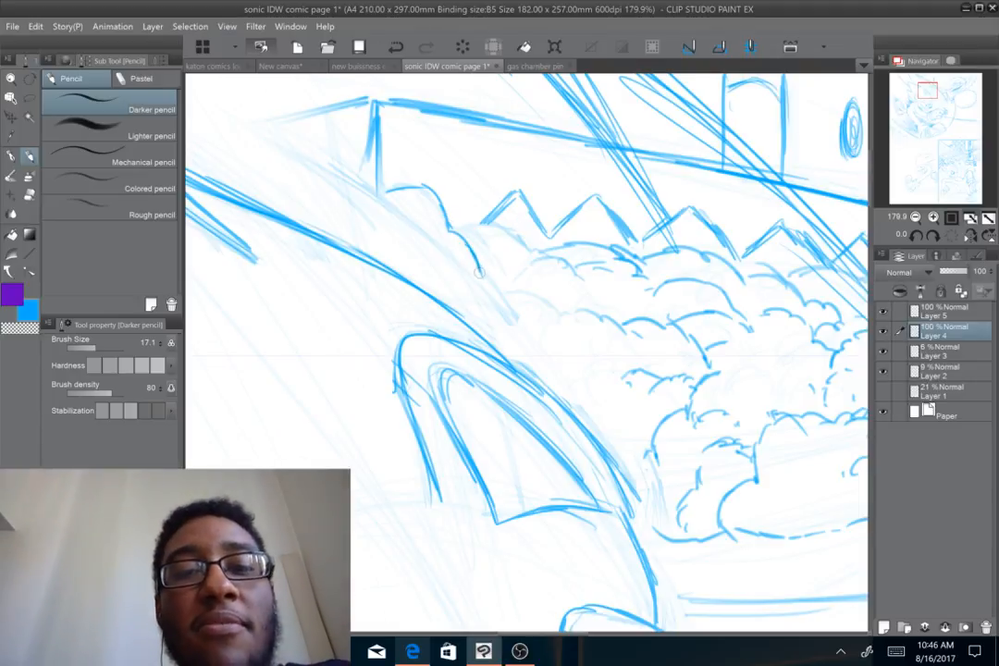
drag(382, 190, 468, 218)
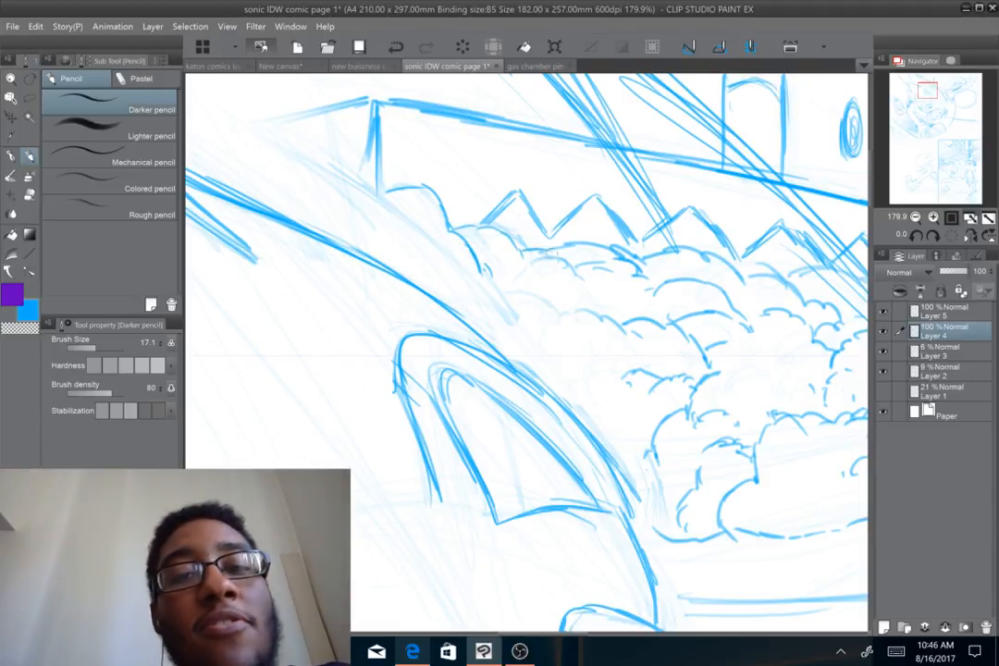
mouse_move(560, 255)
mouse_down()
mouse_move(487, 266)
mouse_move(511, 286)
mouse_up()
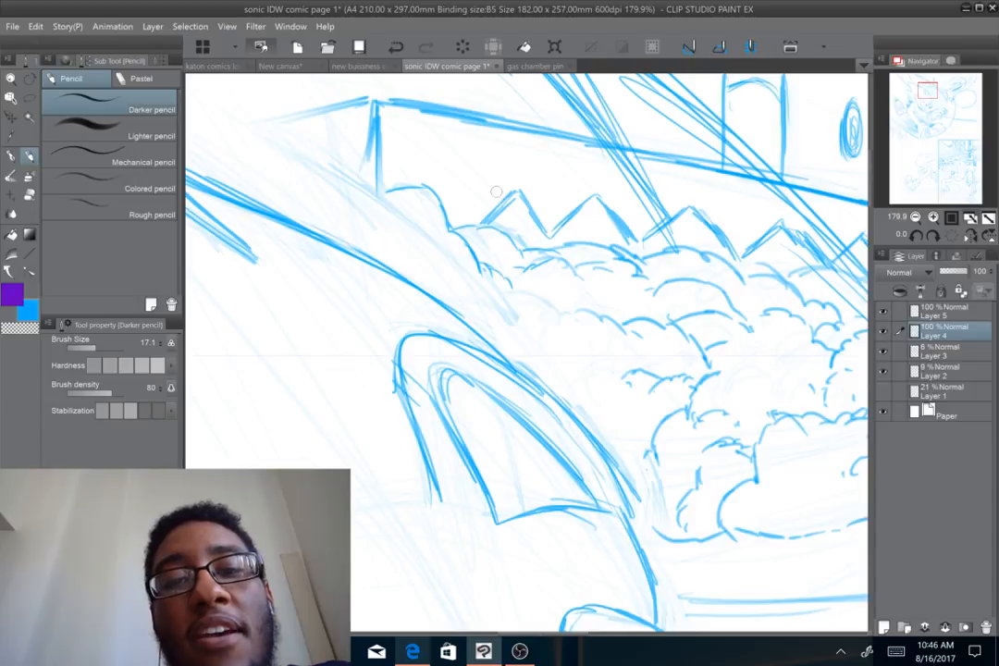
Extend the small running figure's motion trail into the bushes behind its trailing foot with jagged, spiky strokes
mouse_move(496, 192)
mouse_down()
mouse_move(535, 219)
mouse_move(598, 238)
mouse_up()
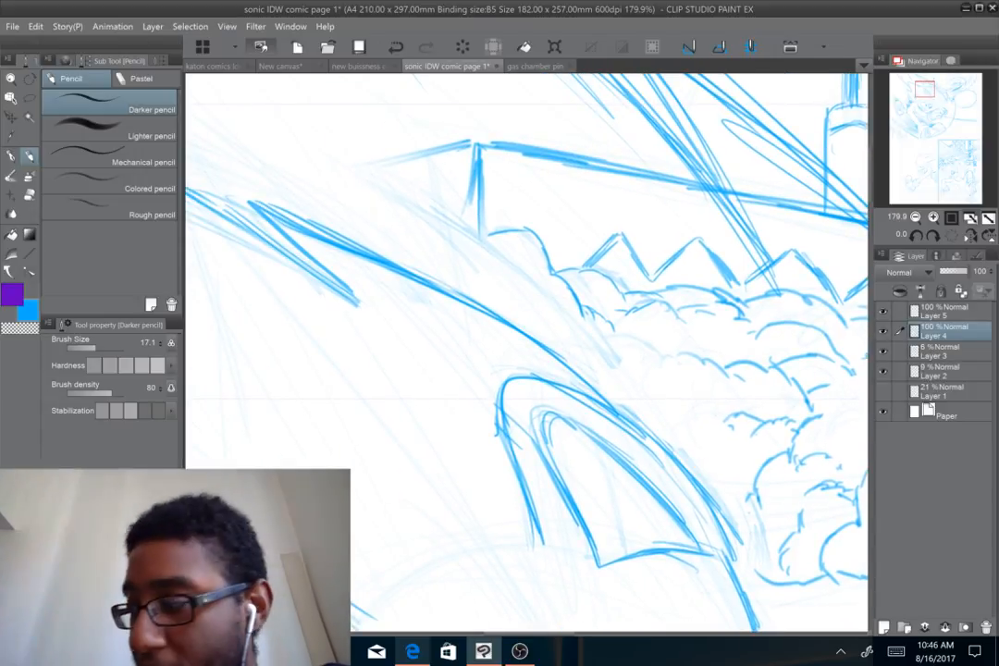
scroll(462, 243, down, 1)
scroll(571, 264, down, 2)
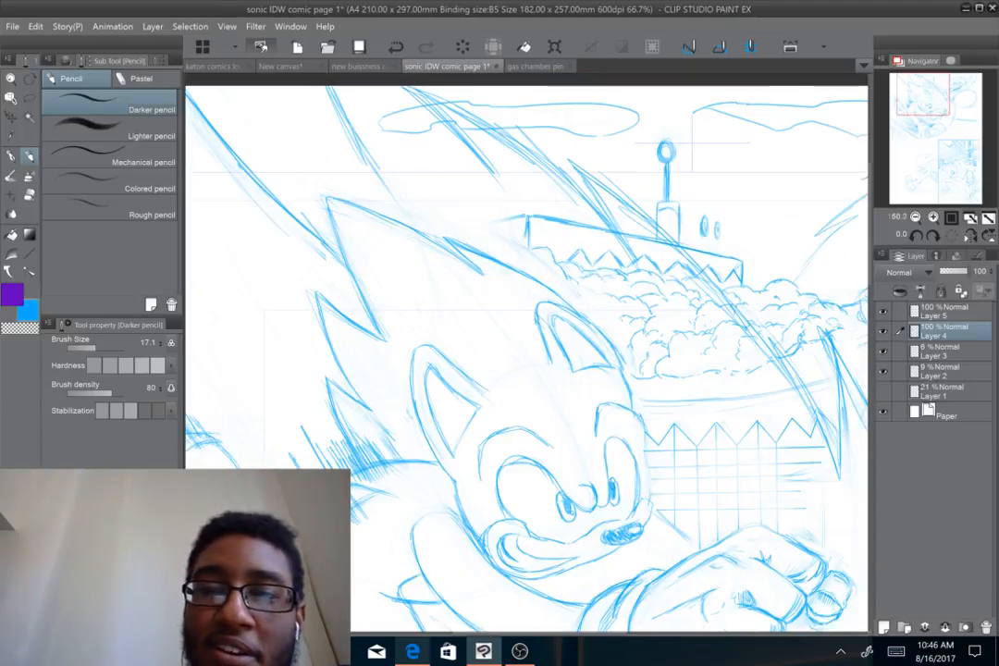
mouse_move(694, 305)
mouse_down()
mouse_move(548, 278)
mouse_move(431, 237)
mouse_move(330, 312)
mouse_up()
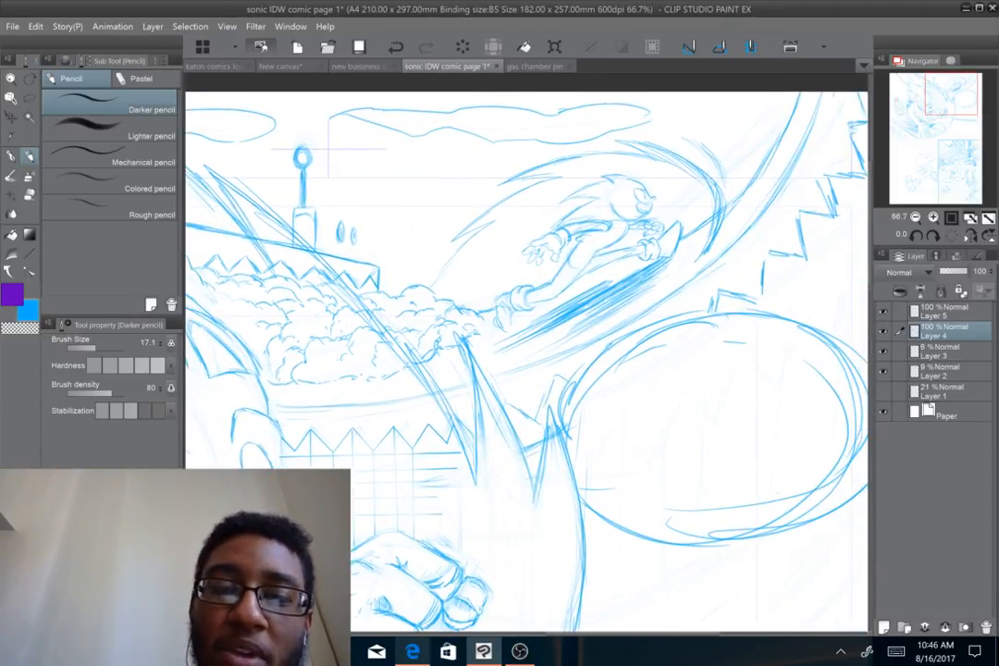
mouse_move(268, 402)
mouse_down()
mouse_move(416, 397)
mouse_move(580, 345)
mouse_move(427, 360)
mouse_up()
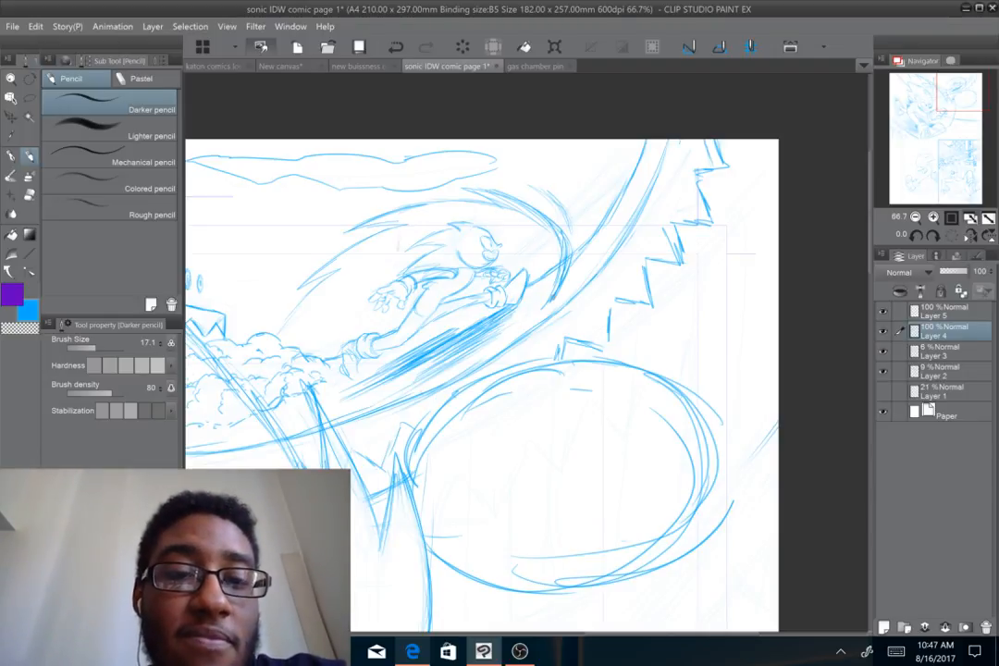
drag(485, 245, 602, 229)
scroll(528, 352, up, 1)
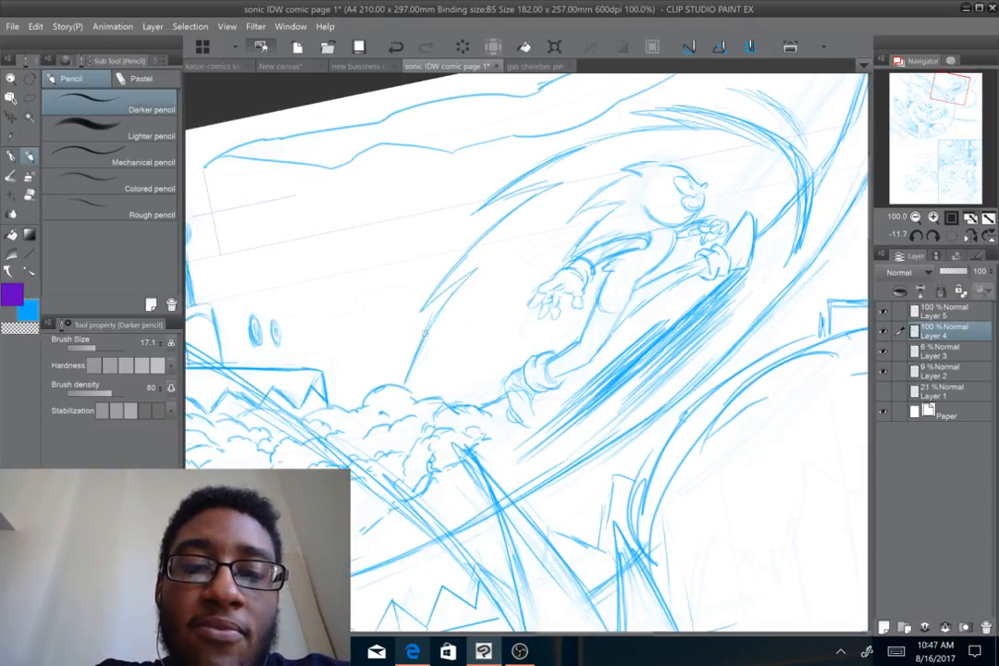
mouse_move(404, 387)
mouse_down()
mouse_move(430, 365)
mouse_move(471, 355)
mouse_move(466, 342)
mouse_move(399, 432)
mouse_up()
mouse_move(442, 374)
mouse_down()
mouse_move(400, 448)
mouse_move(467, 400)
mouse_up()
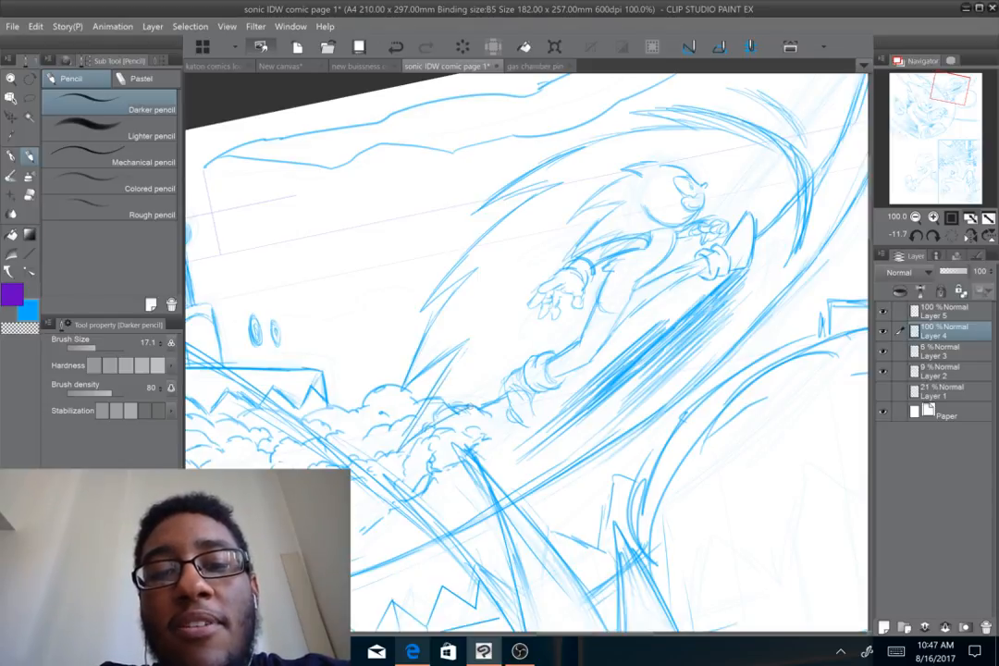
Look over the whole comic page, from the large panel's character and background down to the lower panels
scroll(578, 230, down, 2)
mouse_move(578, 230)
mouse_down()
mouse_move(634, 272)
mouse_move(612, 249)
mouse_up()
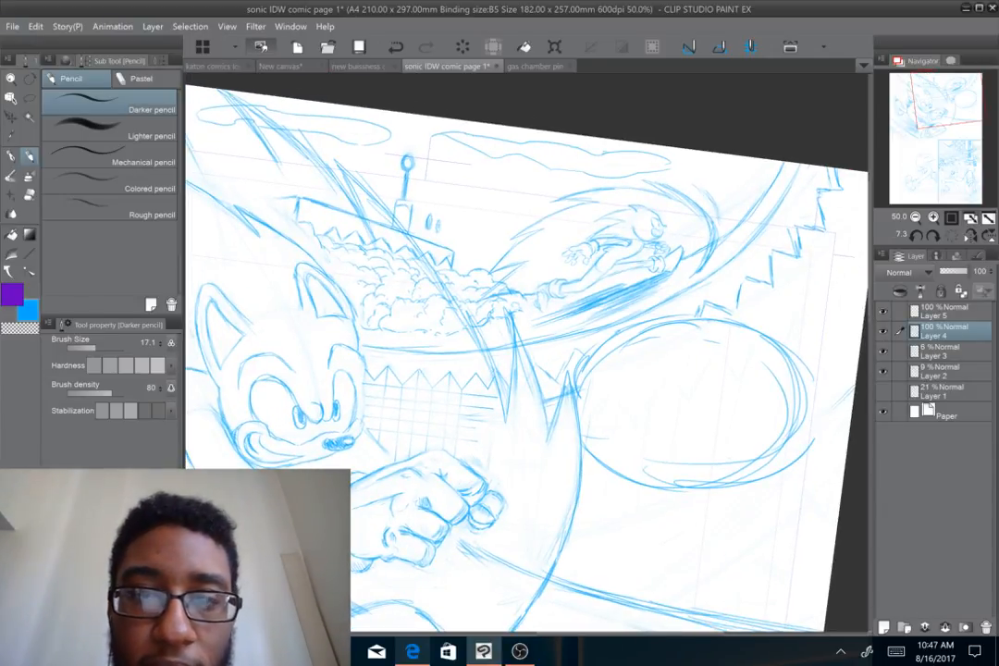
mouse_move(612, 250)
mouse_down()
mouse_move(693, 152)
mouse_move(753, 107)
mouse_up()
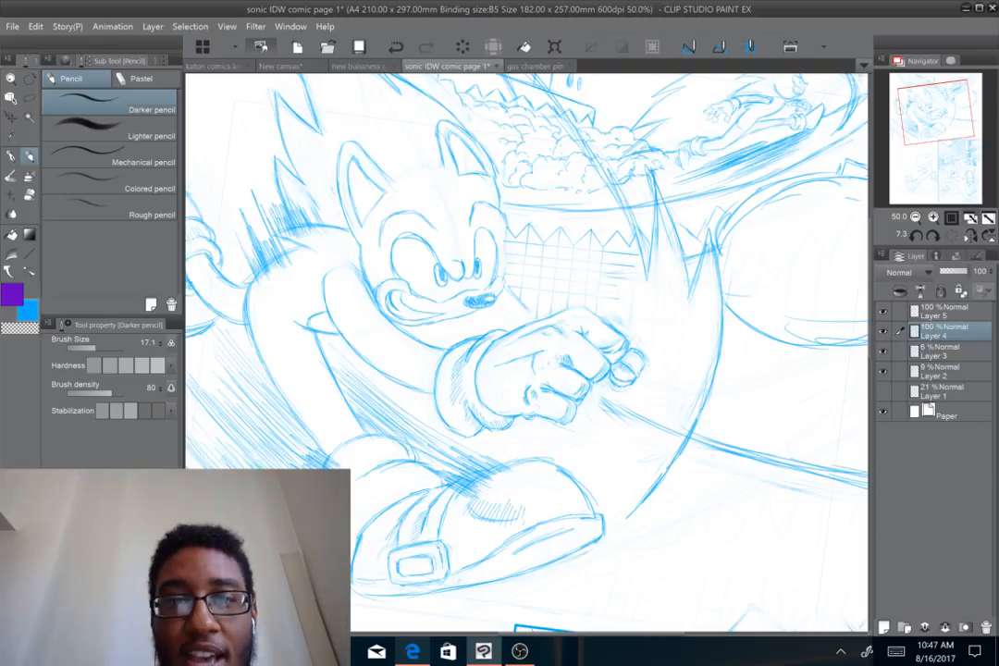
drag(527, 305, 507, 427)
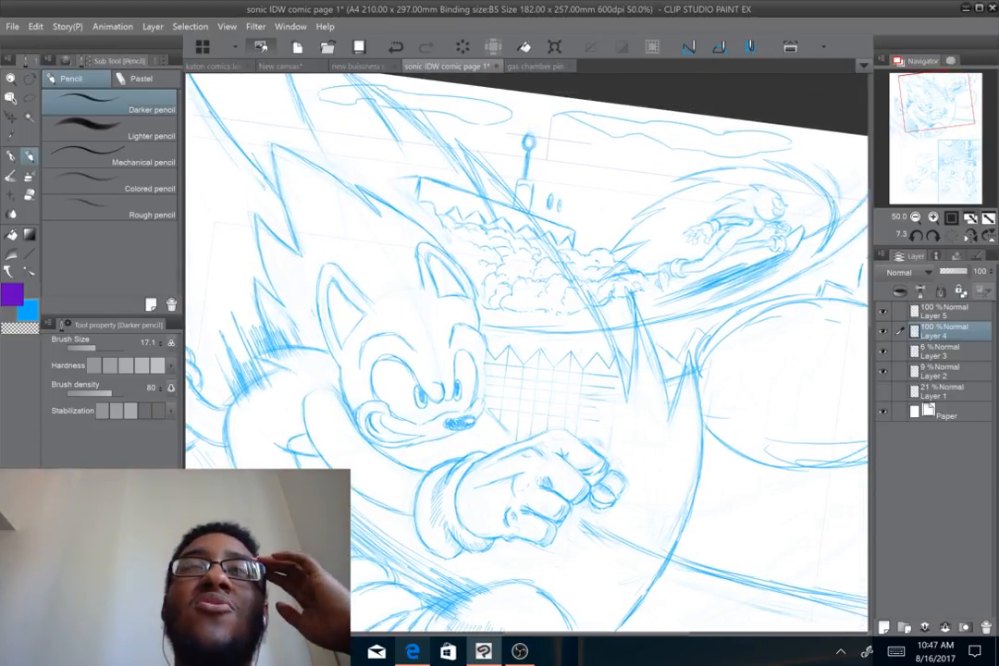
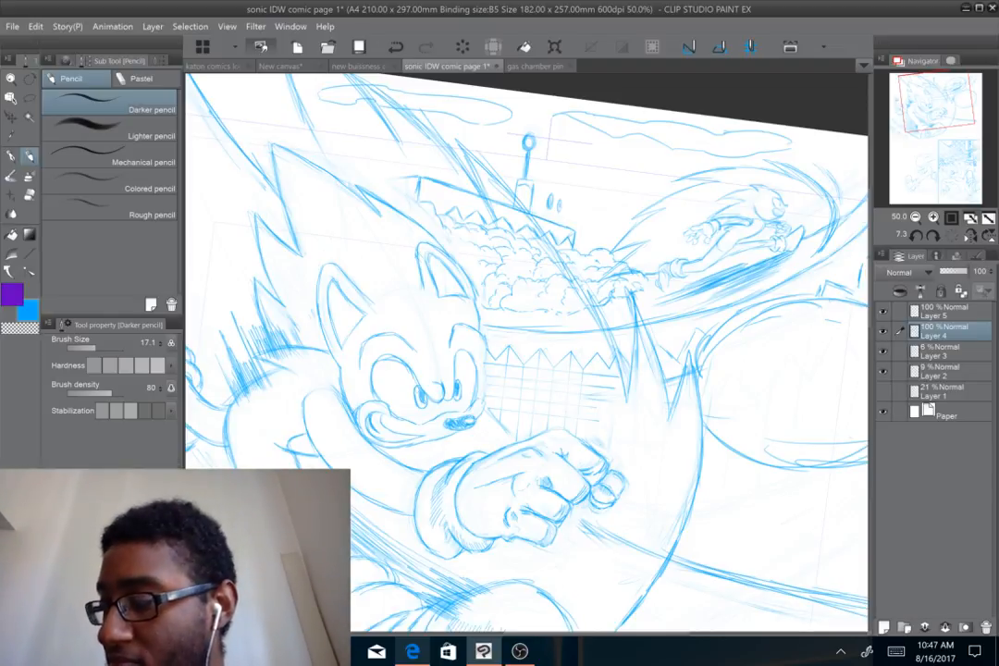
drag(527, 417, 549, 291)
key(ctrl+minus)
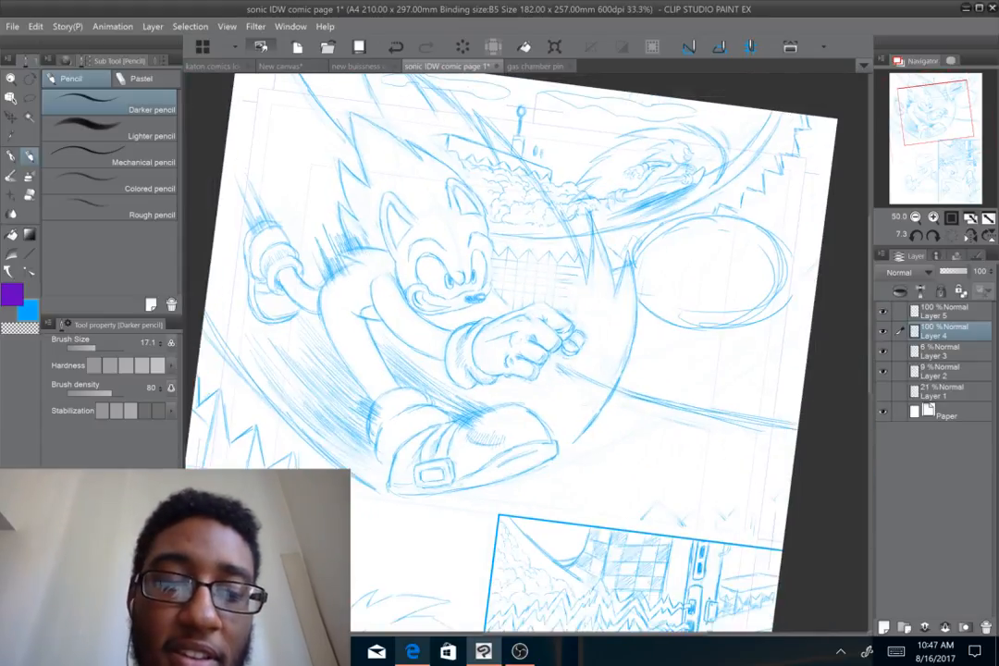
drag(526, 353, 556, 301)
drag(527, 462, 612, 470)
mouse_move(526, 353)
mouse_down()
mouse_move(538, 400)
mouse_move(525, 417)
mouse_move(583, 511)
mouse_move(518, 366)
mouse_up()
scroll(527, 354, up, 1)
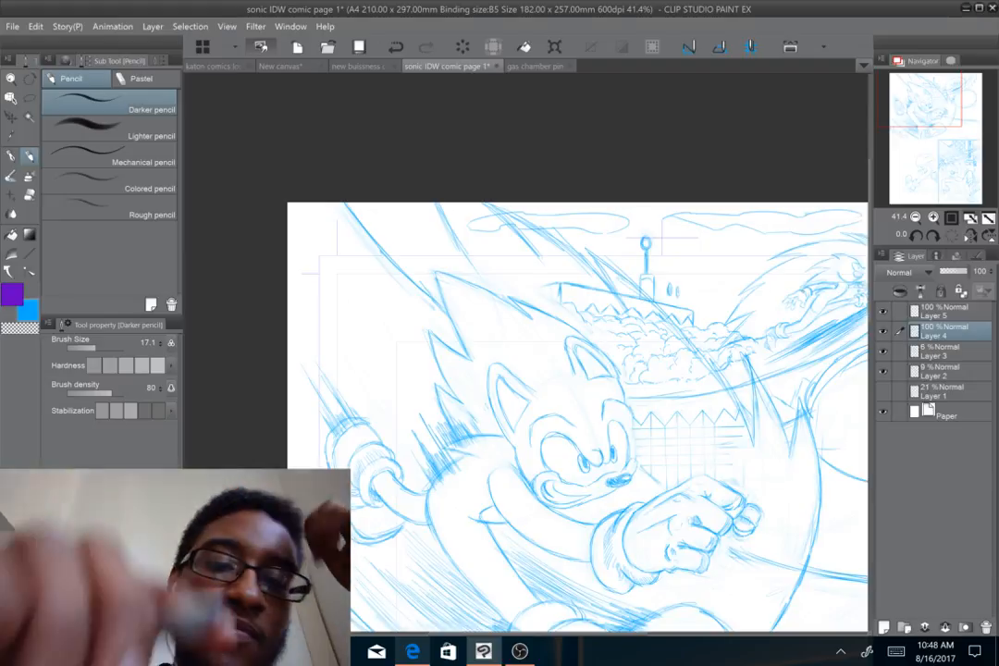
drag(574, 371, 499, 414)
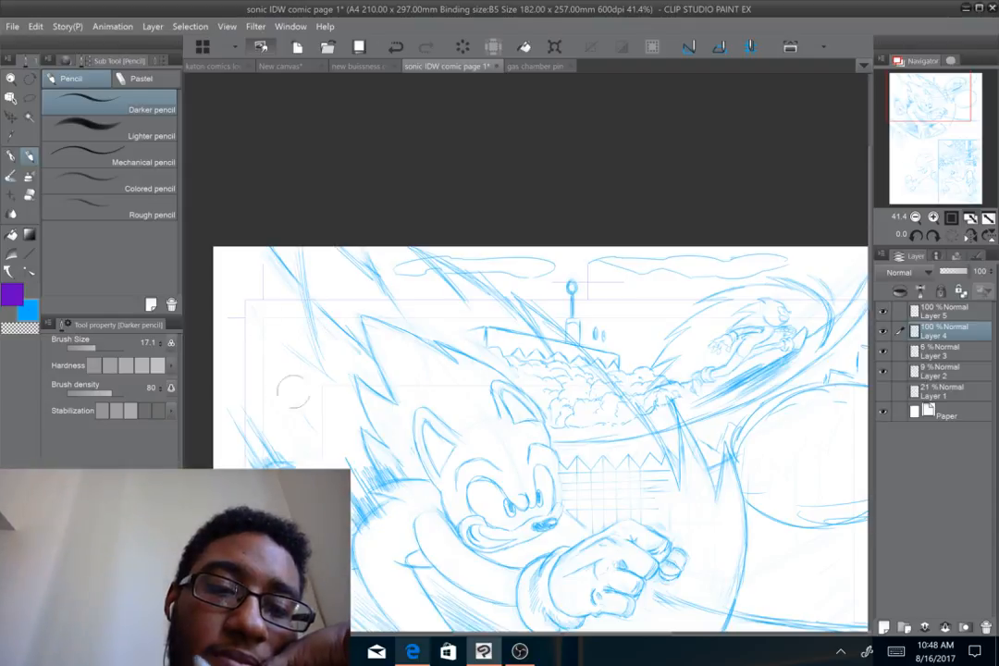
key(ctrl+minus)
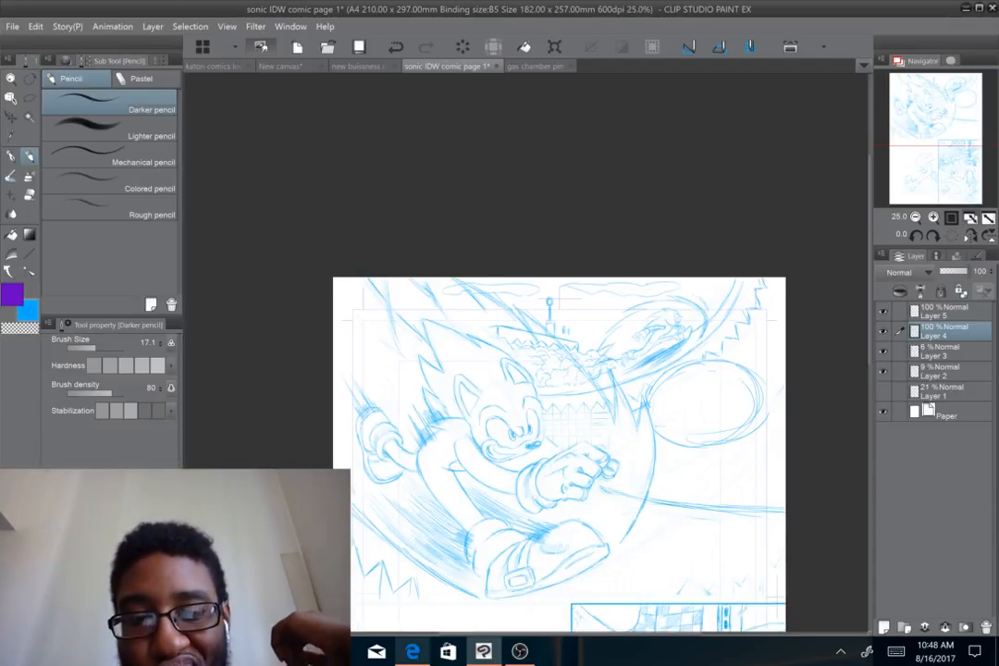
scroll(566, 445, down, 8)
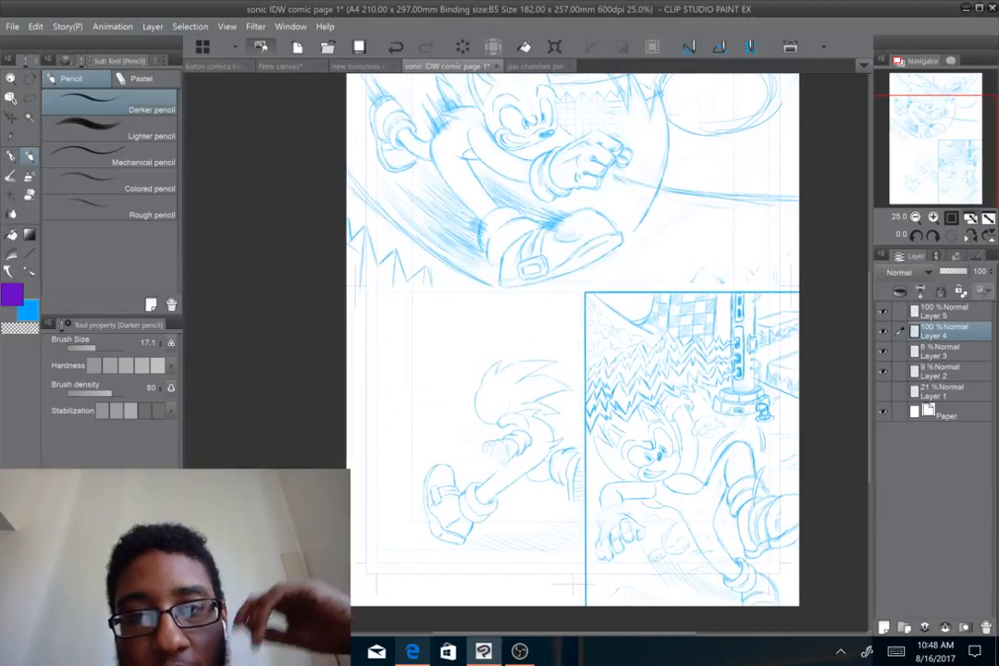
drag(572, 582, 479, 605)
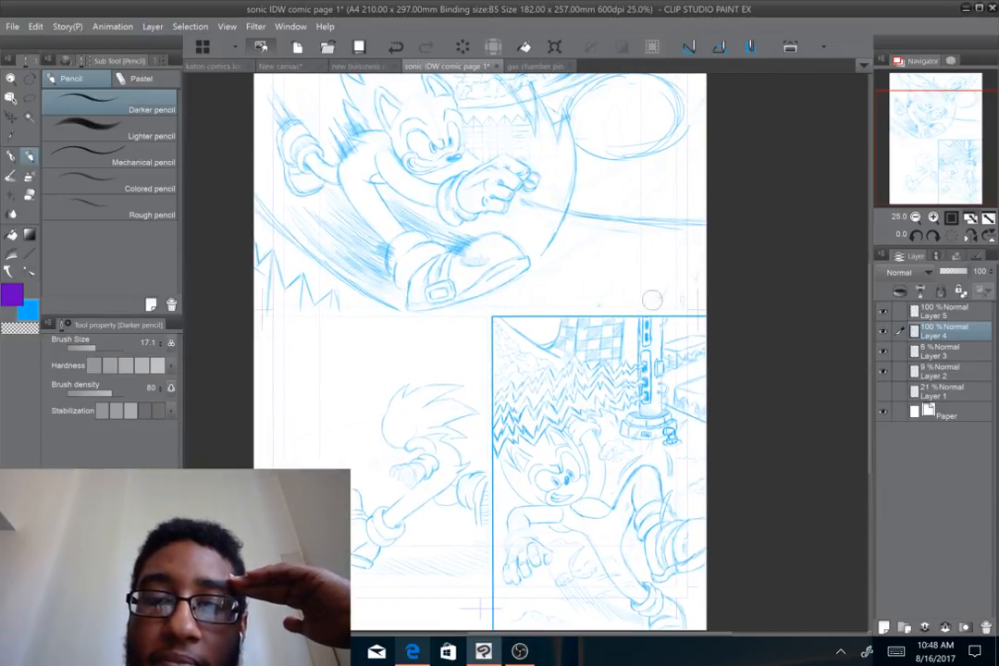
Set the opacity of Layer 3 to 40% so the rough sketch in the lower-left panel shows more strongly
drag(477, 261, 443, 364)
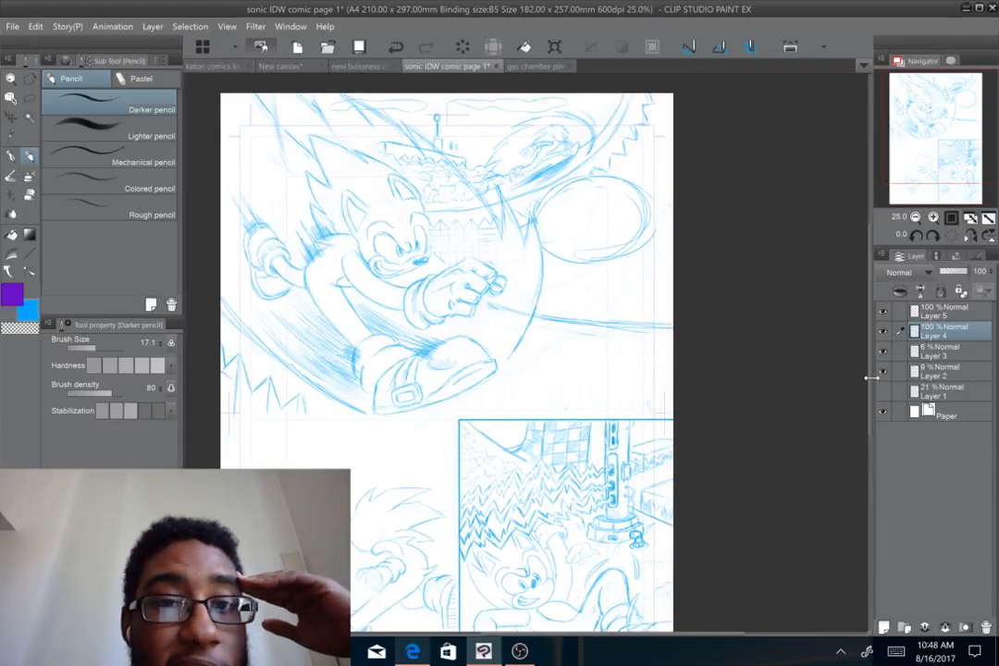
scroll(528, 352, down, 5)
scroll(528, 352, up, 3)
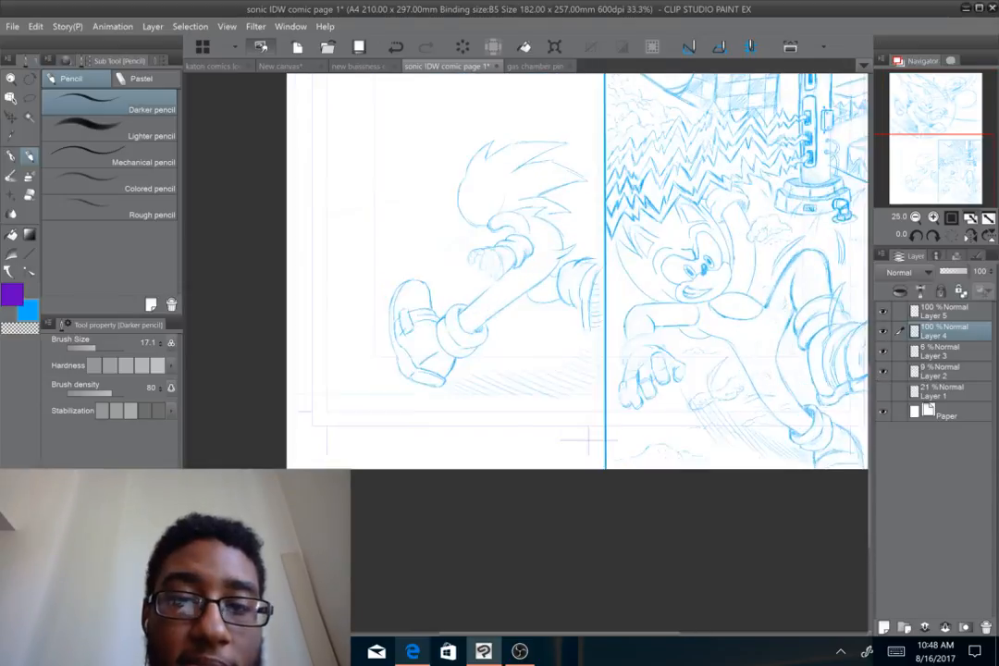
drag(558, 477, 537, 518)
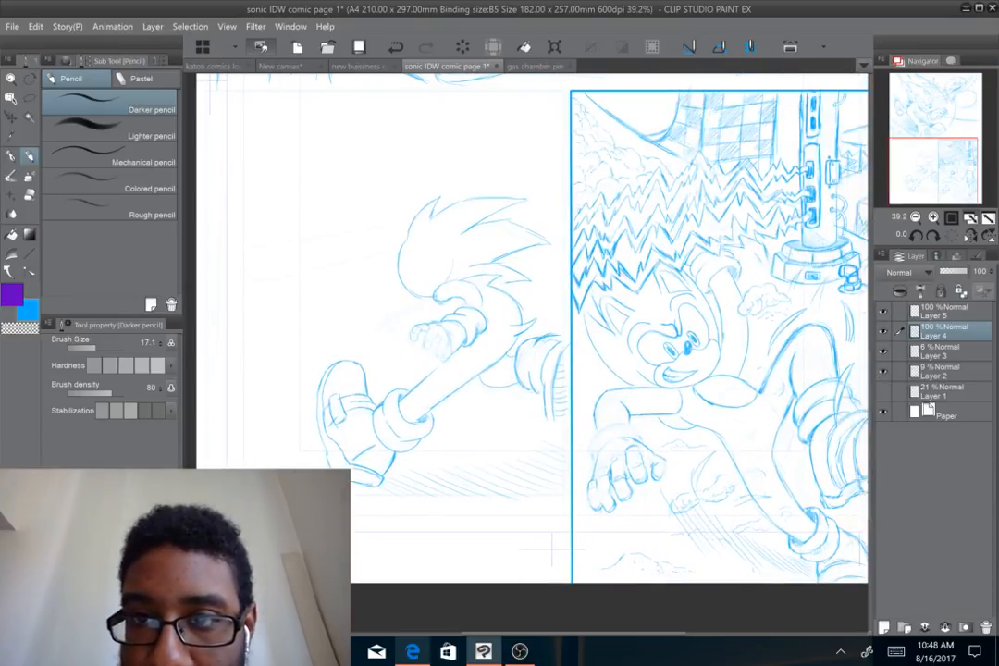
scroll(428, 329, up, 1)
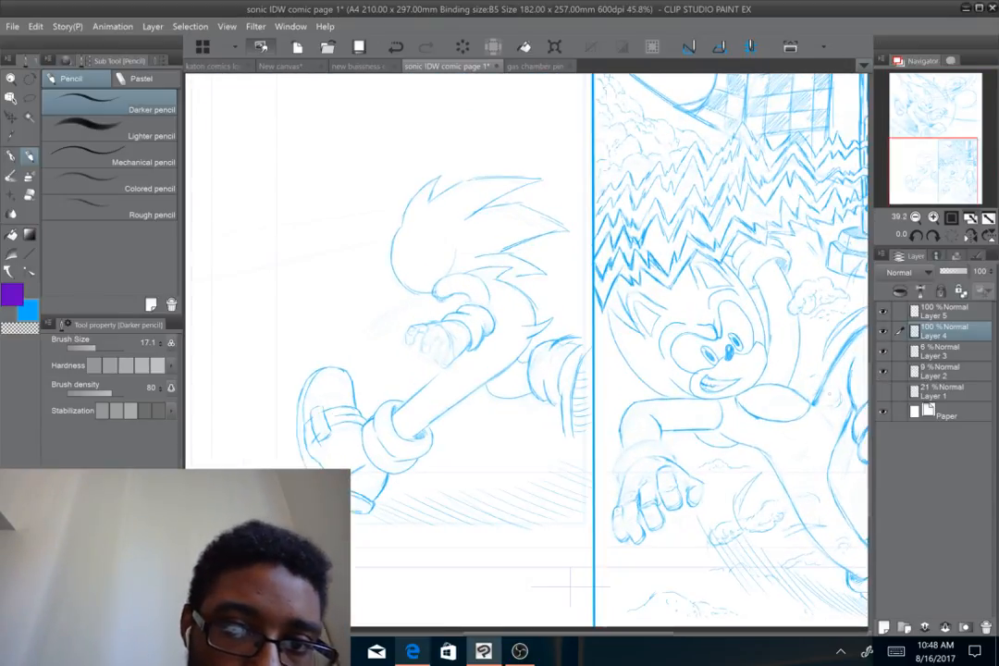
drag(463, 315, 572, 355)
scroll(576, 240, up, 1)
scroll(576, 259, up, 2)
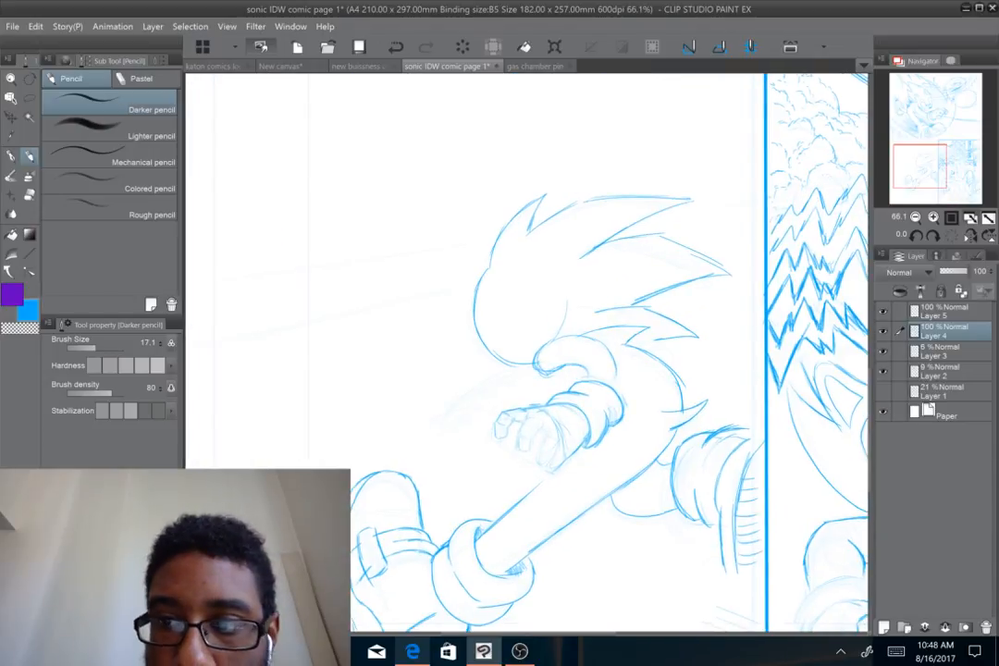
click(942, 352)
click(954, 272)
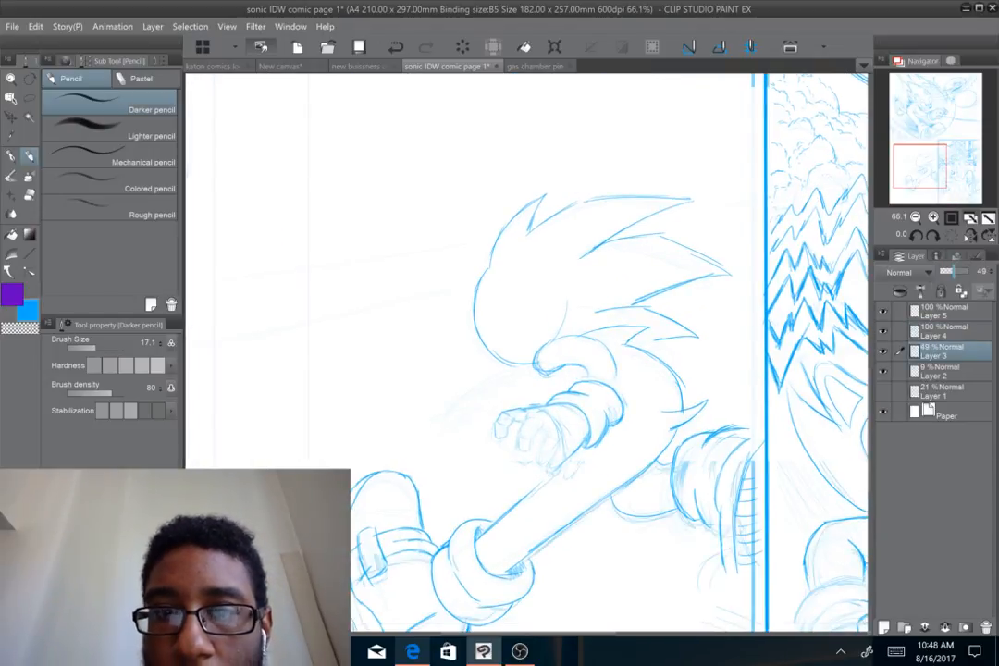
drag(954, 272, 951, 272)
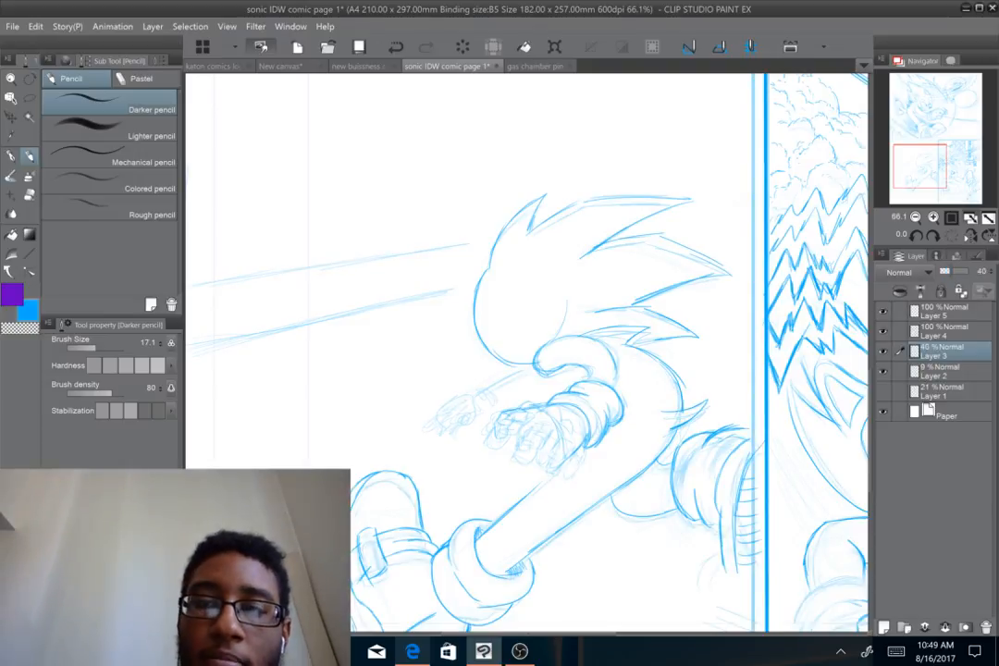
On Layer 4, darken the two slanted beam lines between the lower-left panel's outer border and the running character's head
click(942, 331)
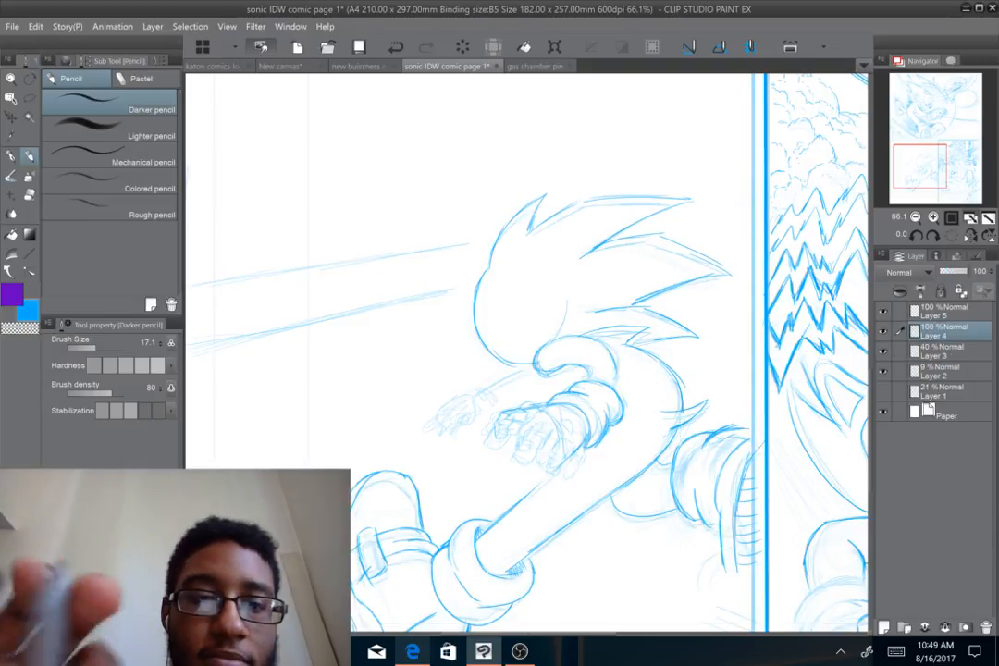
drag(500, 333, 622, 365)
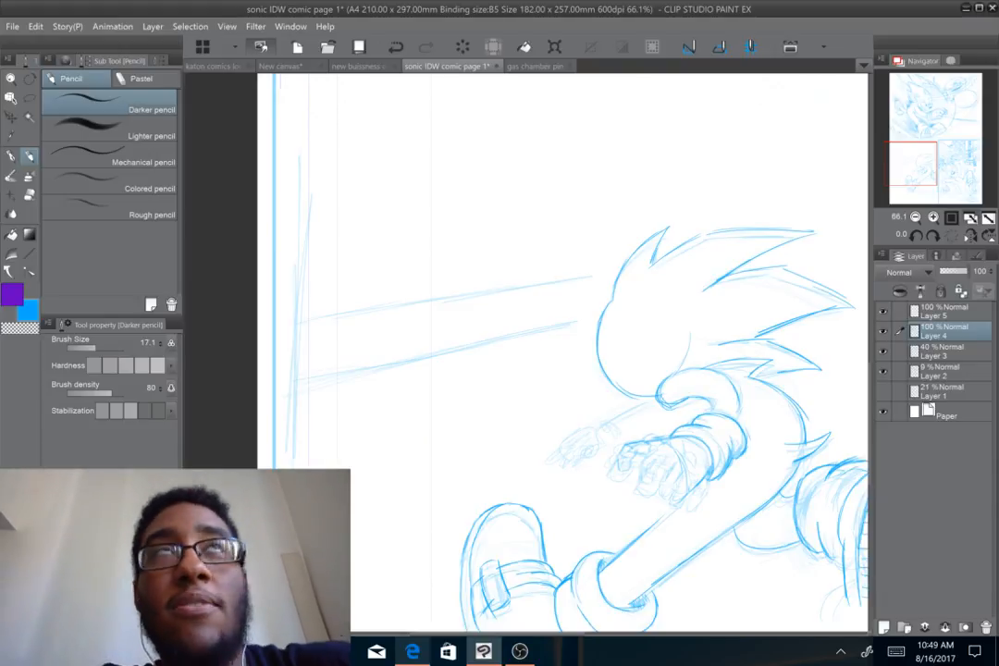
scroll(481, 333, up, 1)
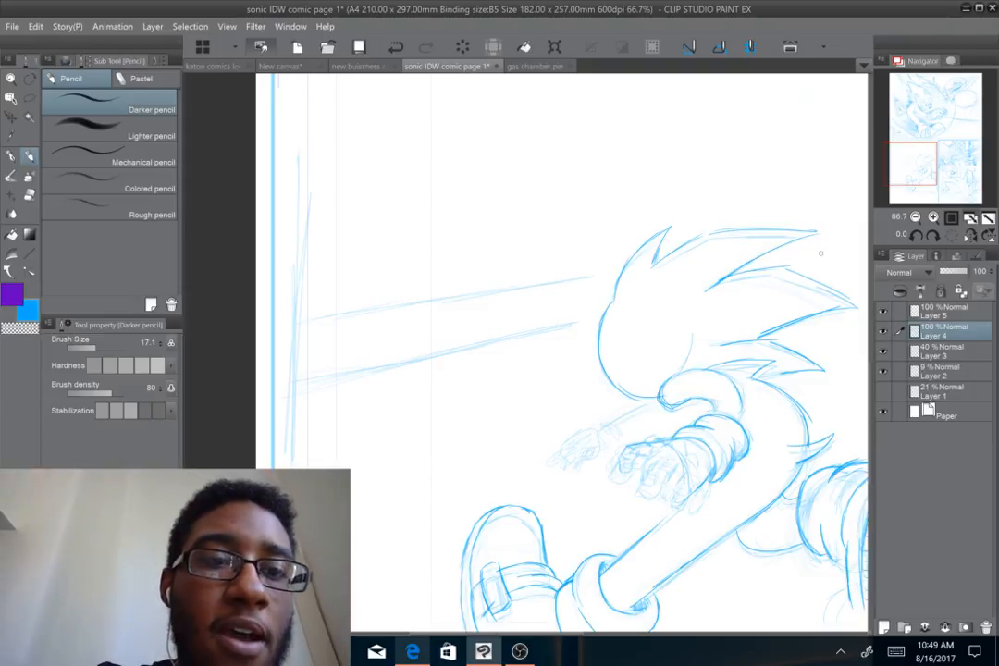
key(minus)
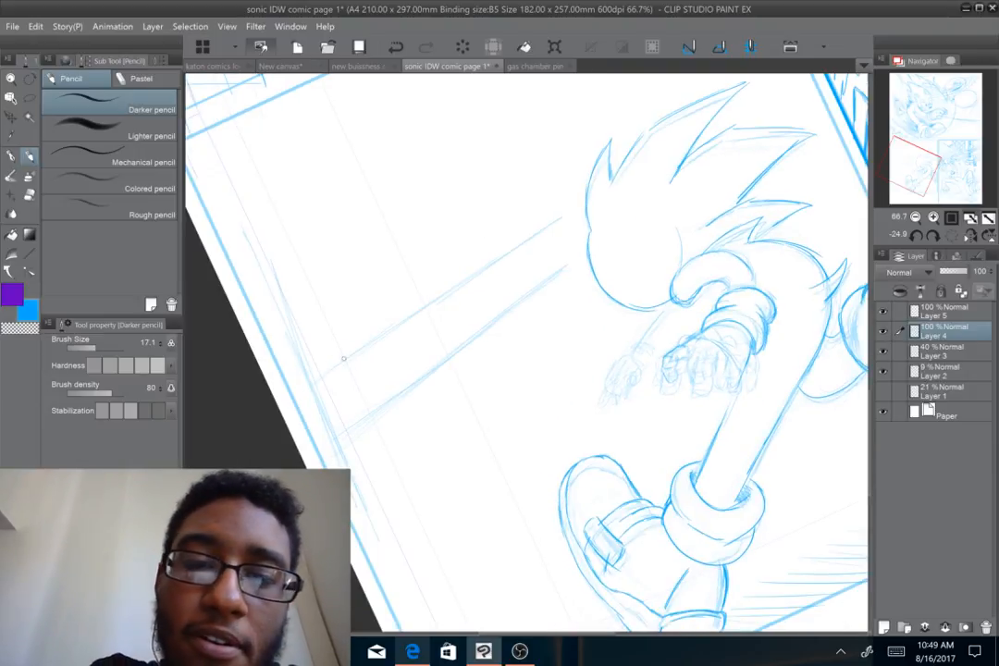
drag(321, 372, 561, 220)
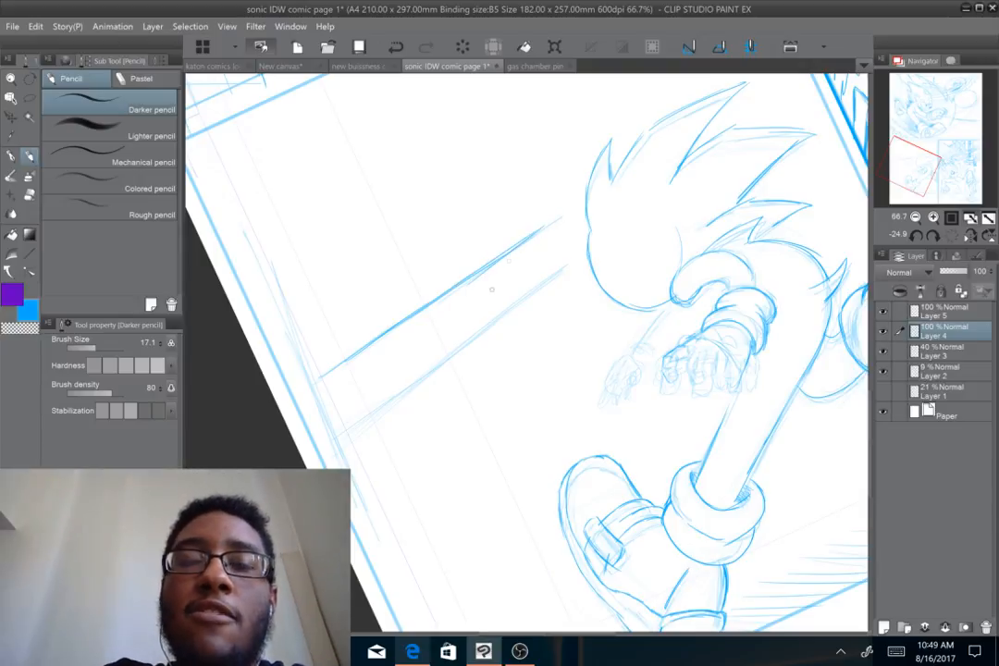
drag(365, 423, 508, 315)
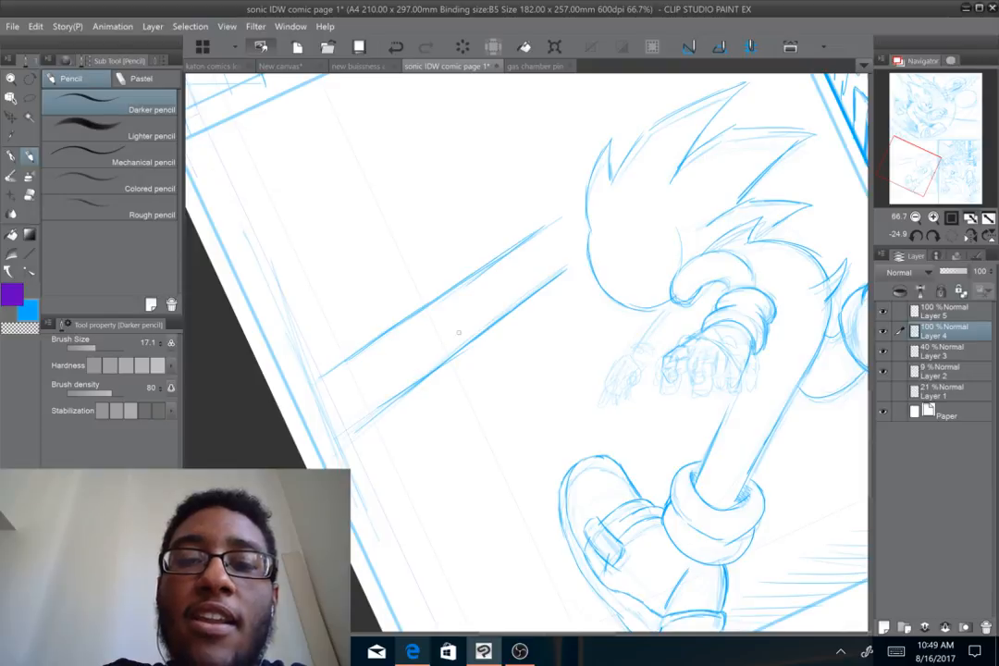
mouse_move(473, 315)
mouse_down()
mouse_move(433, 393)
mouse_move(462, 429)
mouse_up()
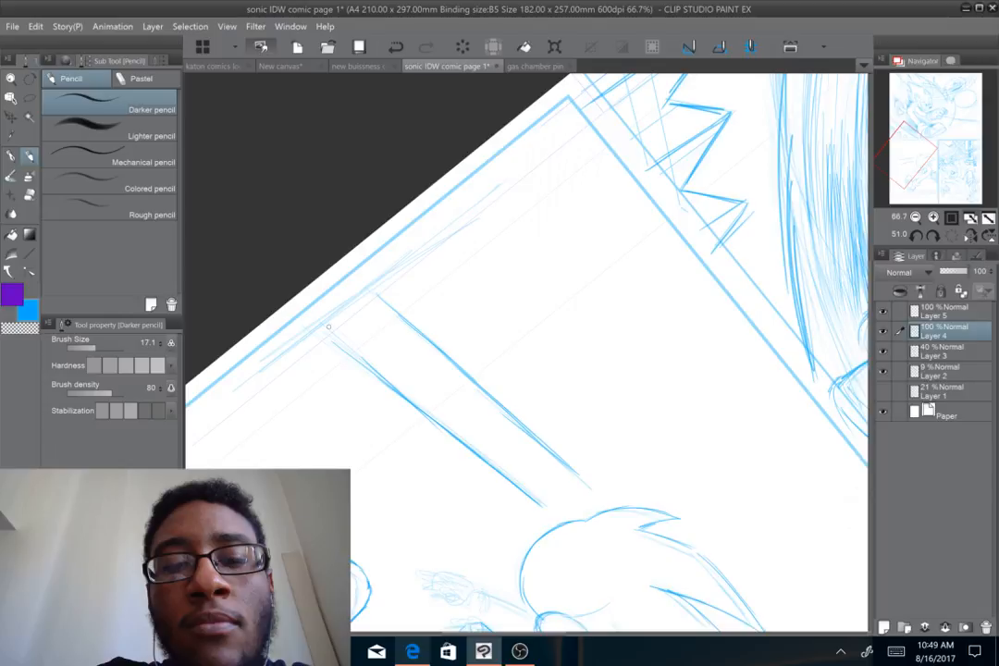
drag(306, 347, 468, 228)
drag(426, 258, 358, 313)
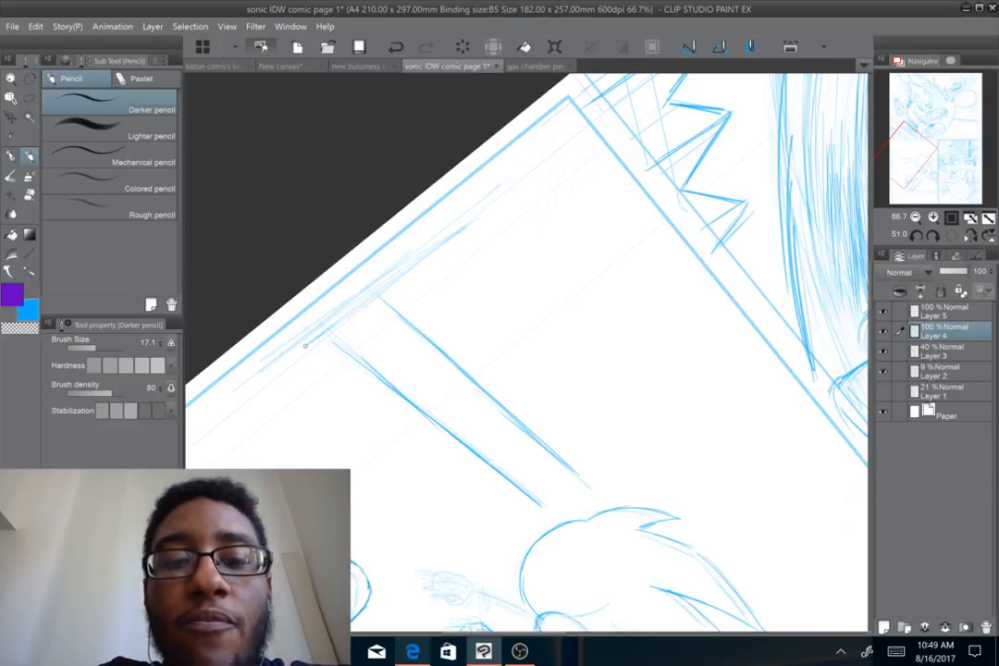
drag(306, 346, 451, 237)
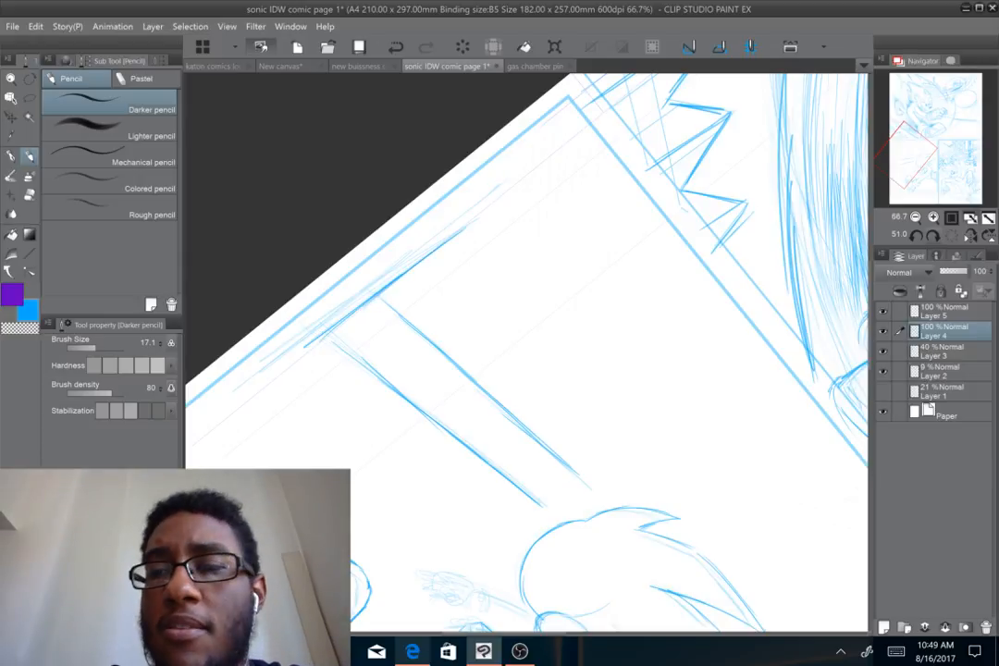
key(ctrl+at)
drag(629, 296, 438, 302)
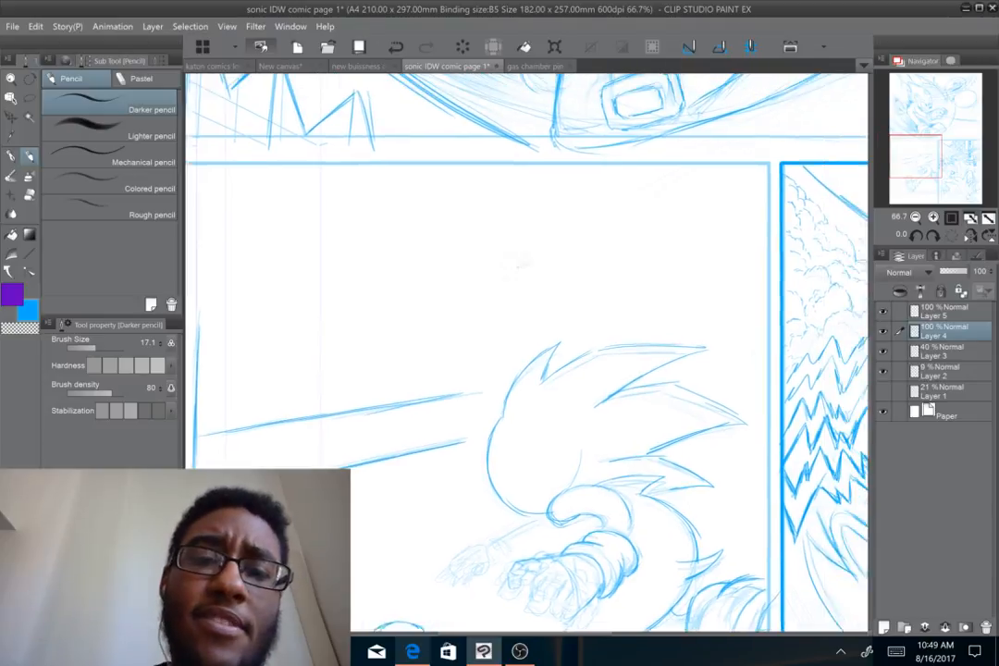
drag(515, 264, 445, 275)
drag(401, 396, 387, 462)
drag(396, 380, 389, 469)
mouse_move(500, 287)
mouse_down()
mouse_move(605, 245)
mouse_move(761, 150)
mouse_move(642, 121)
mouse_up()
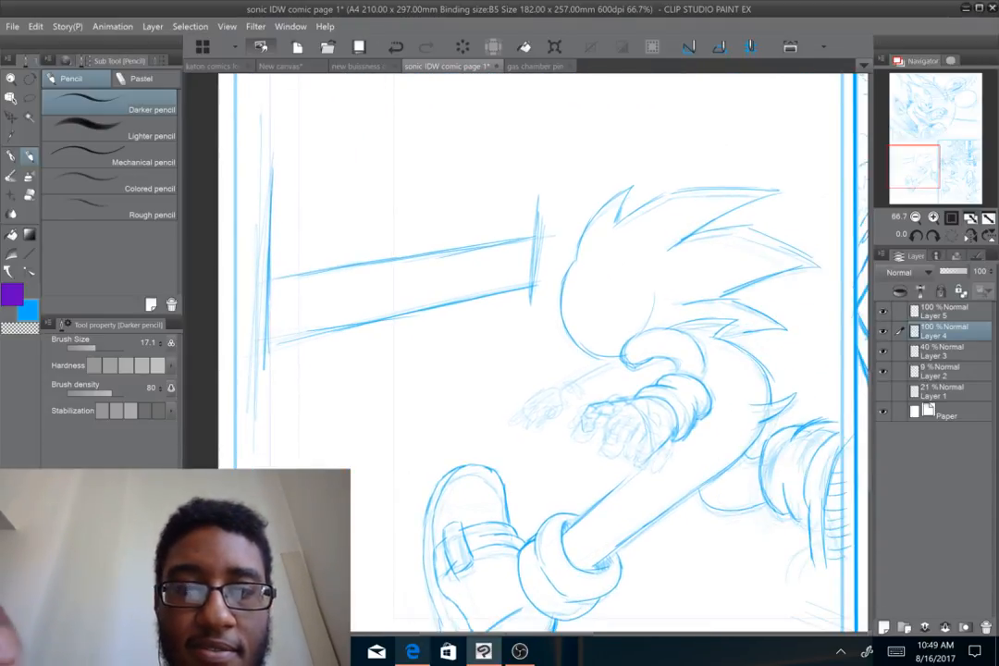
drag(273, 190, 265, 357)
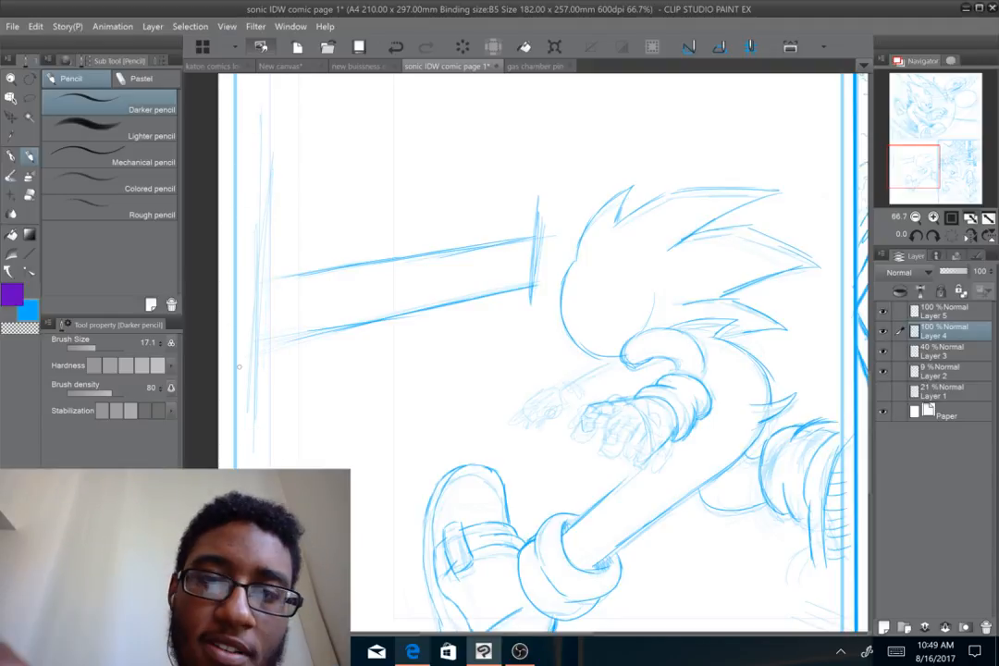
drag(547, 174, 506, 319)
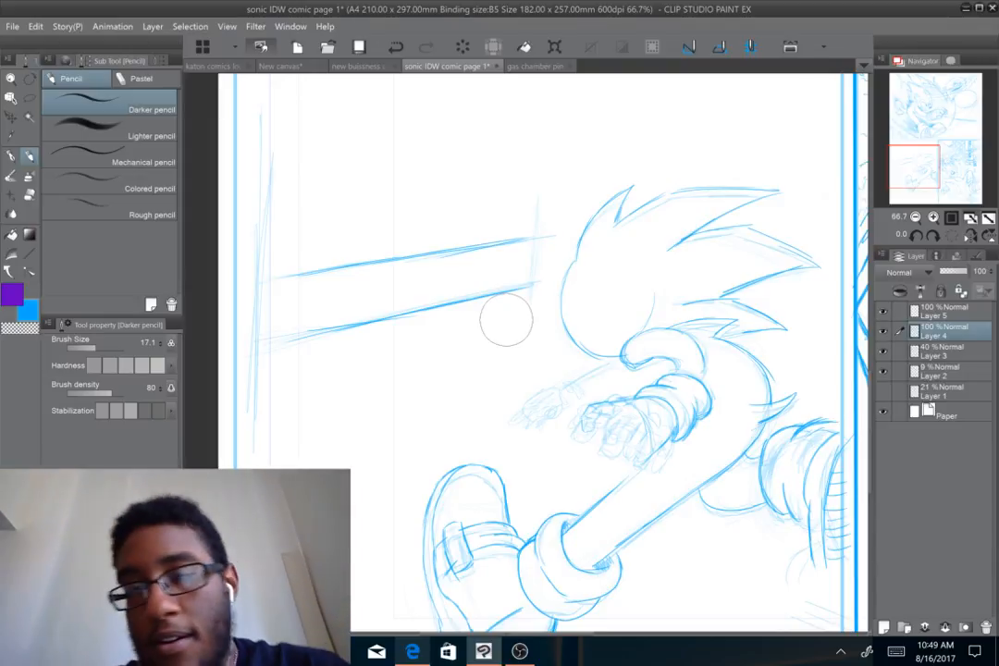
Close the slanted beam with upright lines near the panel's outer border and against the character's head, extending both beam edges to meet them
mouse_move(271, 253)
mouse_down()
mouse_move(248, 278)
mouse_move(250, 351)
mouse_move(248, 259)
mouse_move(249, 373)
mouse_up()
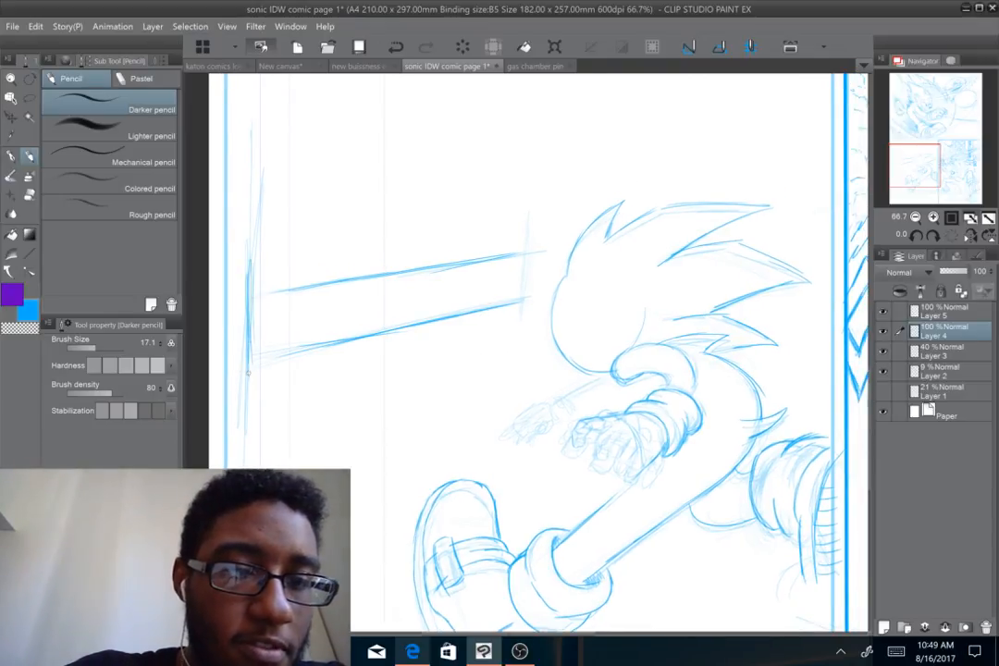
drag(250, 311, 249, 232)
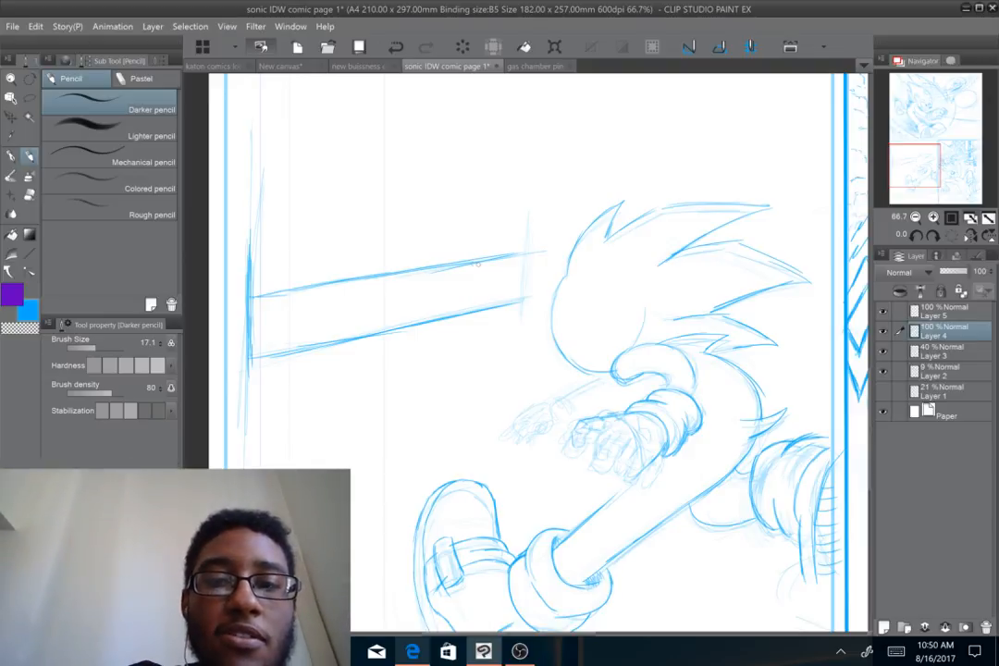
drag(495, 256, 535, 249)
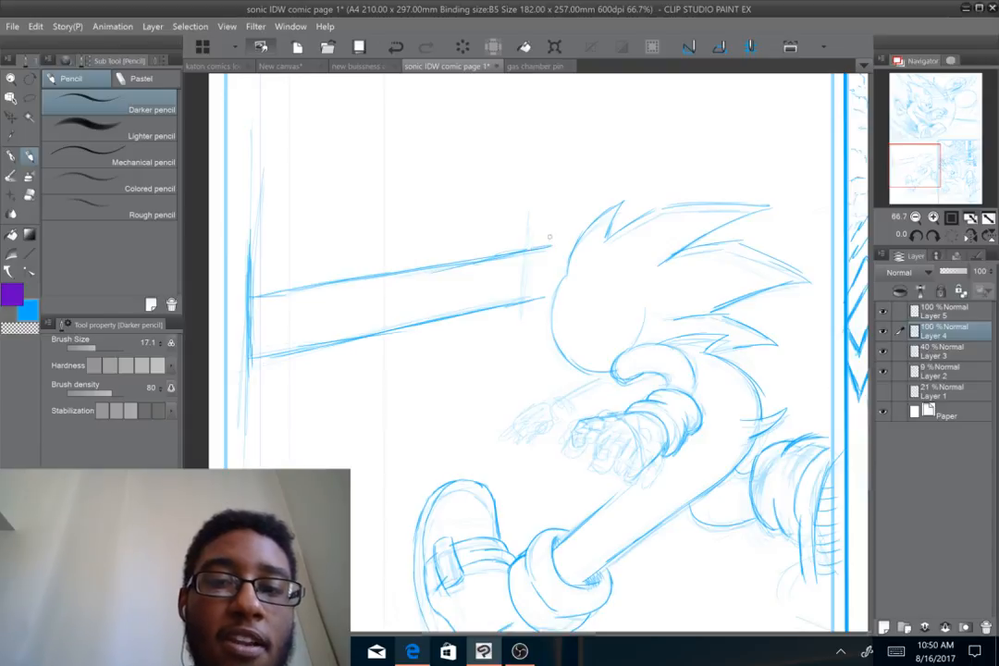
drag(550, 237, 554, 288)
mouse_move(555, 232)
mouse_down()
mouse_move(553, 309)
mouse_move(552, 296)
mouse_up()
drag(555, 223, 555, 276)
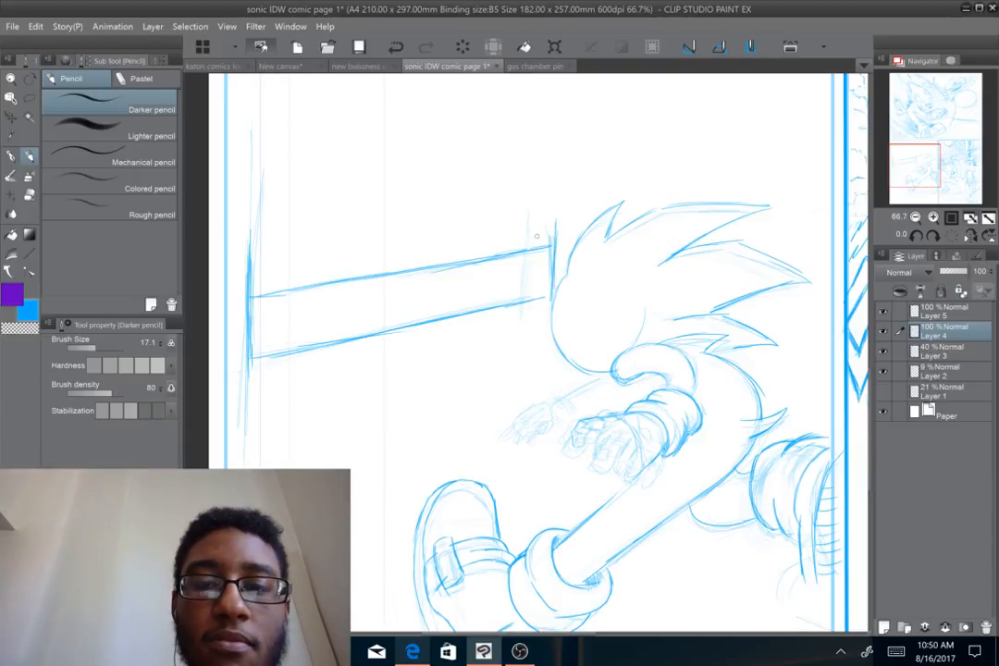
drag(508, 304, 551, 297)
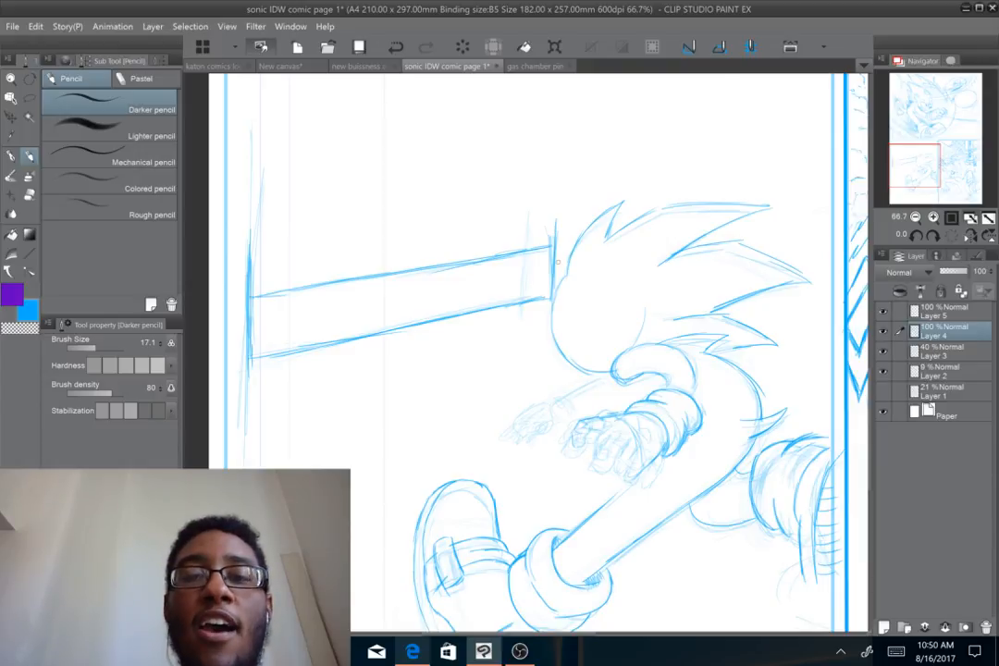
drag(555, 257, 548, 322)
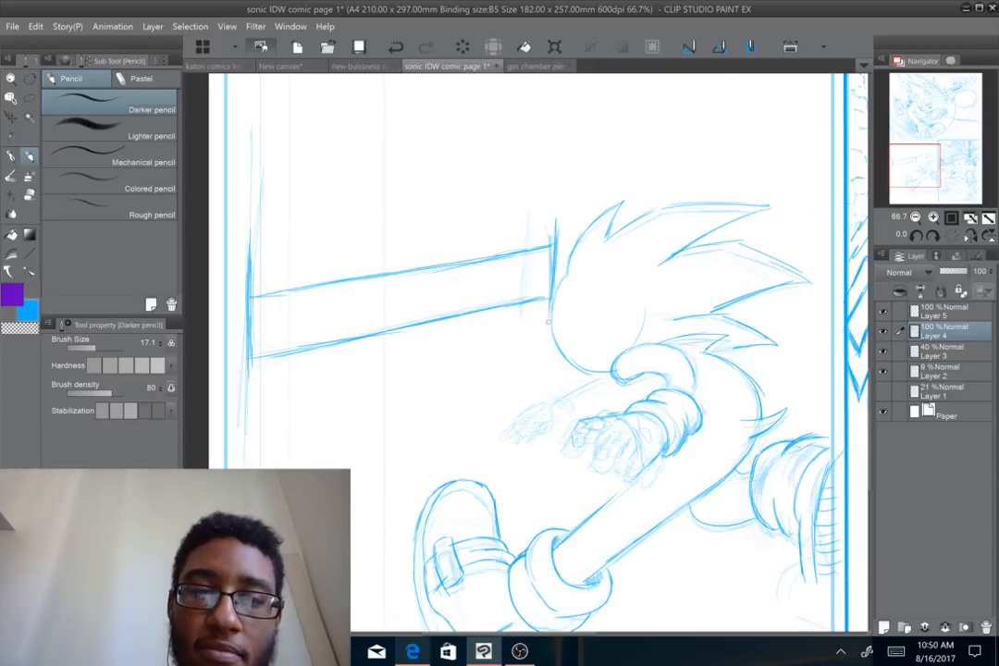
Shape the beam's two upright ends into posts with rounded corners, one at the panel border and one behind the character's head
drag(250, 343, 246, 373)
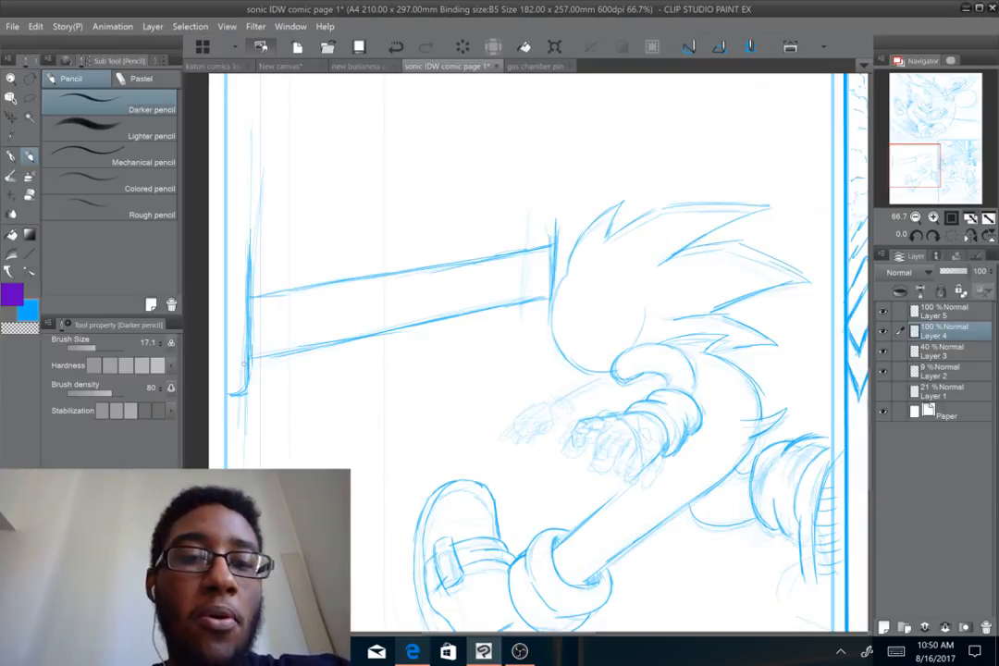
mouse_move(566, 214)
mouse_down()
mouse_move(454, 236)
mouse_move(439, 295)
mouse_up()
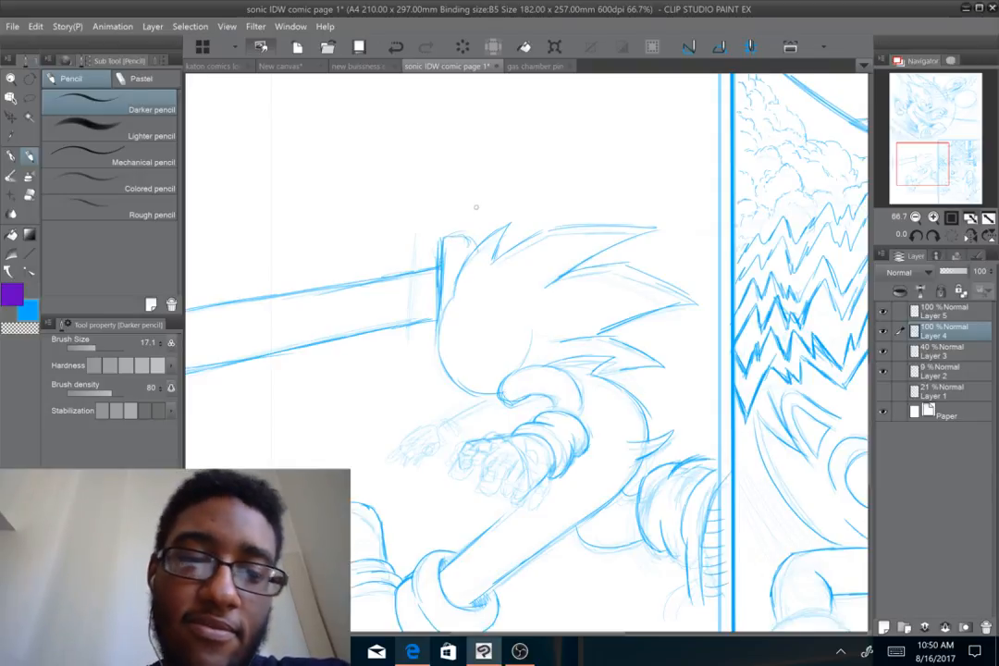
mouse_move(476, 207)
mouse_down()
mouse_move(643, 237)
mouse_move(614, 245)
mouse_up()
mouse_move(251, 291)
mouse_down()
mouse_move(268, 291)
mouse_move(273, 315)
mouse_up()
drag(257, 281, 275, 292)
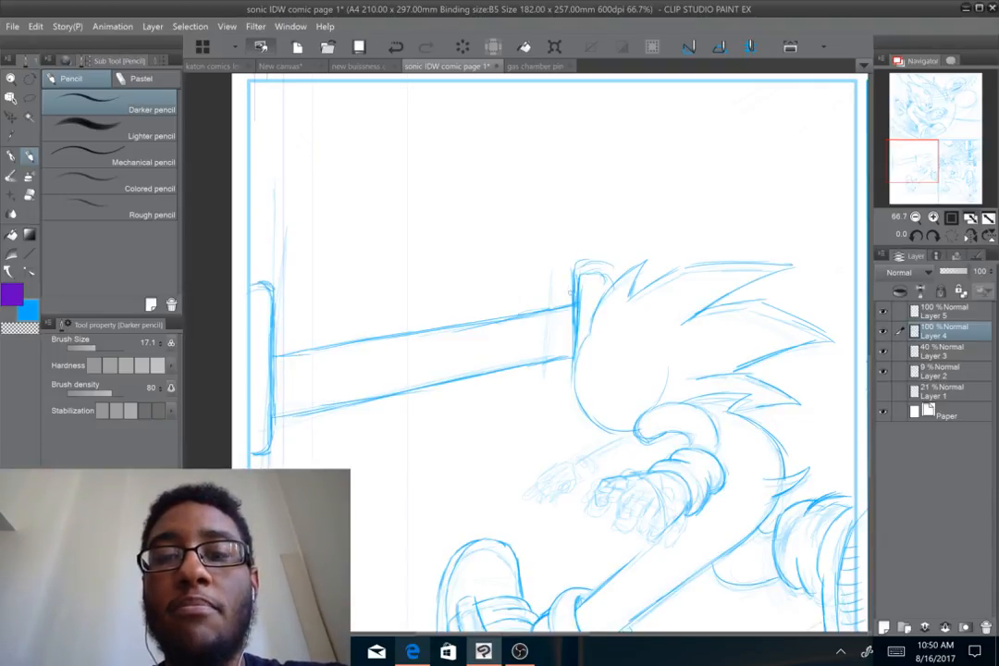
mouse_move(576, 274)
mouse_down()
mouse_move(613, 275)
mouse_move(611, 287)
mouse_up()
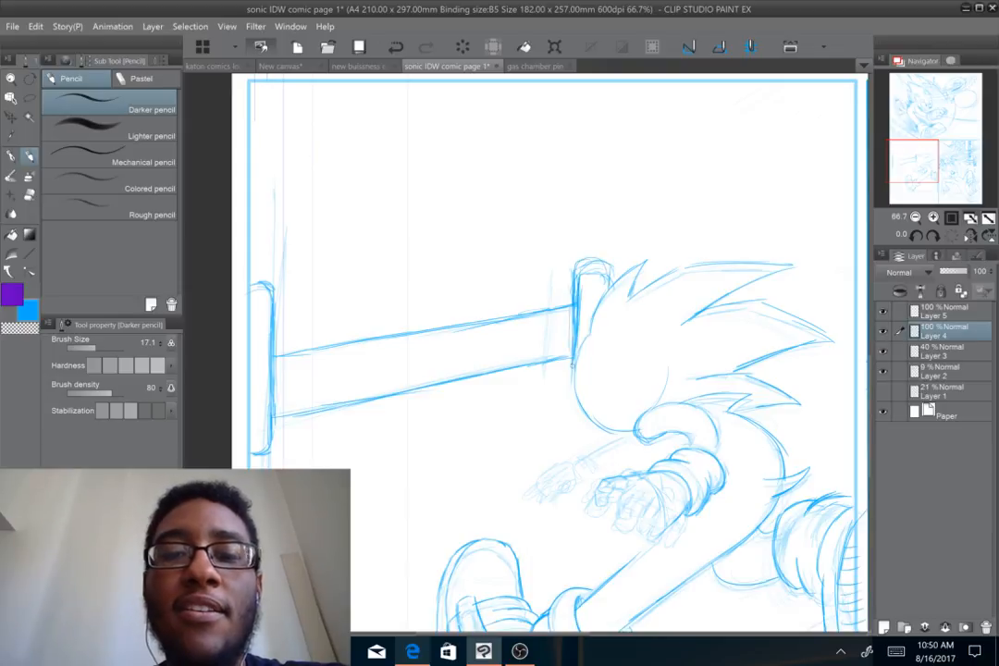
Add a narrower pole with a rounded top above each post, first behind the character's head and then at the panel border
mouse_move(585, 254)
mouse_down()
mouse_move(584, 219)
mouse_move(547, 272)
mouse_up()
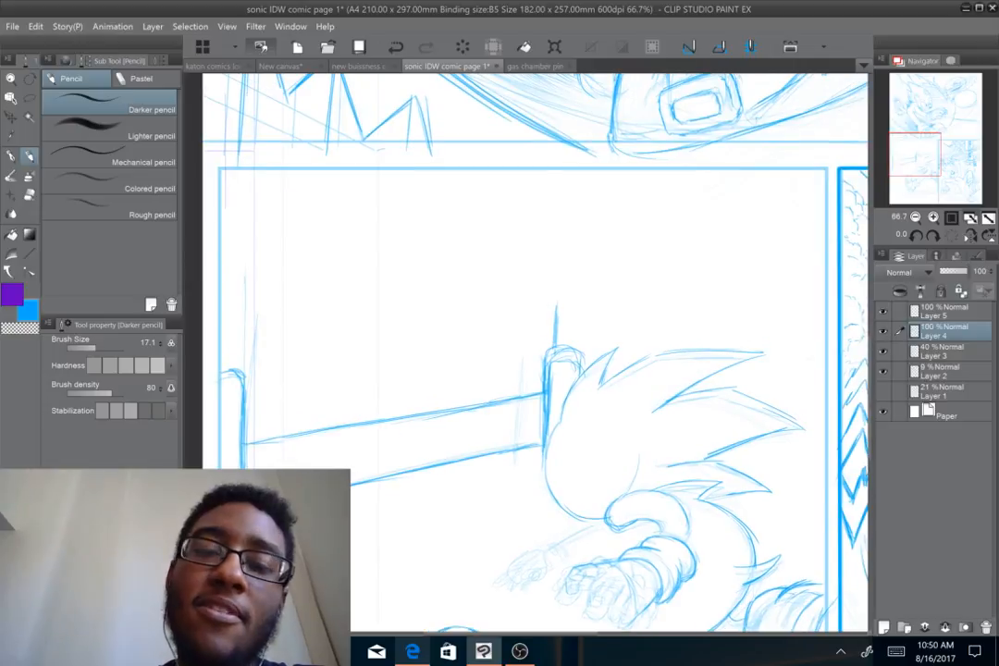
mouse_move(571, 347)
mouse_down()
mouse_move(573, 300)
mouse_move(556, 281)
mouse_move(556, 293)
mouse_up()
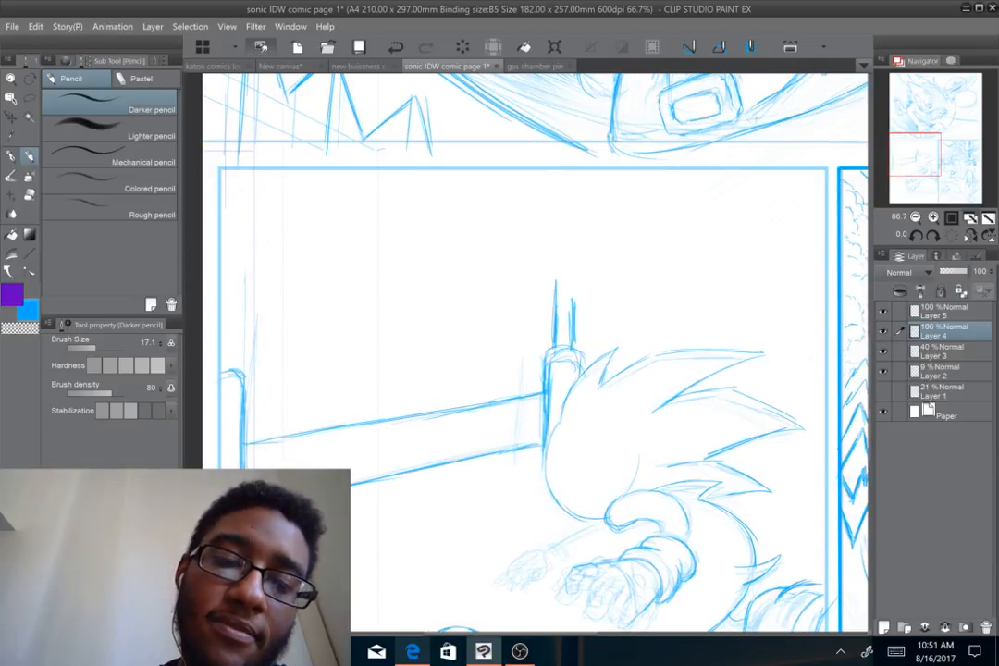
drag(575, 344, 574, 275)
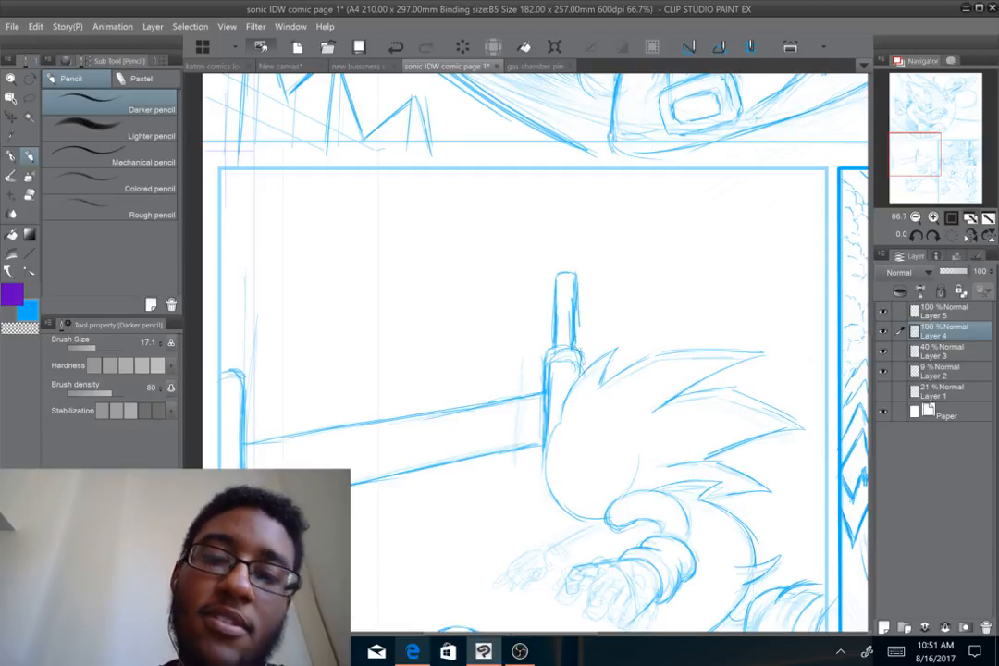
mouse_move(615, 315)
mouse_down()
mouse_move(633, 275)
mouse_move(696, 250)
mouse_up()
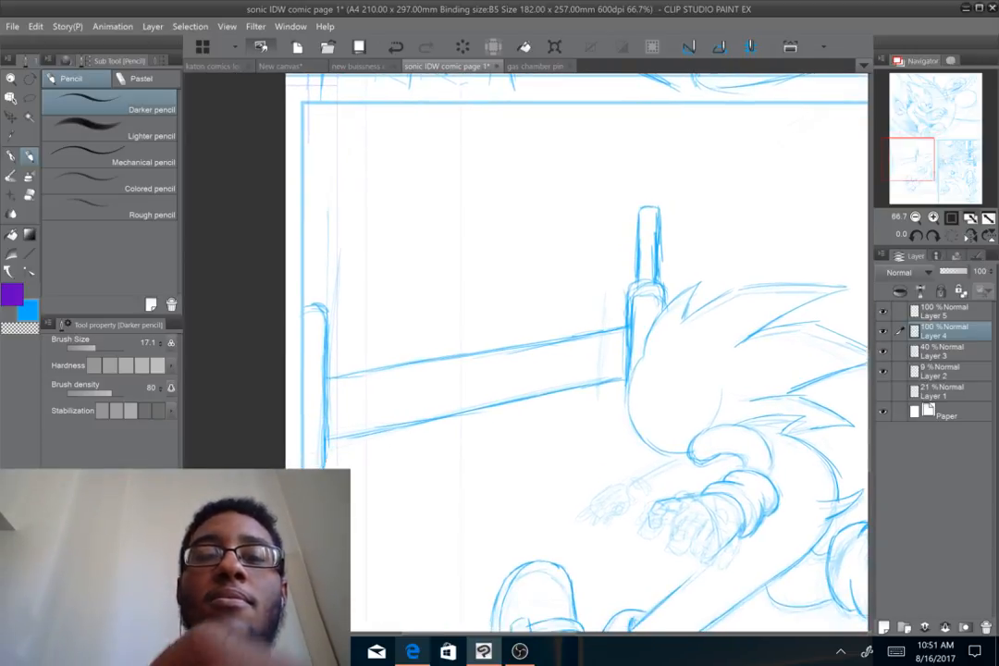
mouse_move(312, 287)
mouse_down()
mouse_move(311, 206)
mouse_move(336, 203)
mouse_move(207, 156)
mouse_move(274, 149)
mouse_up()
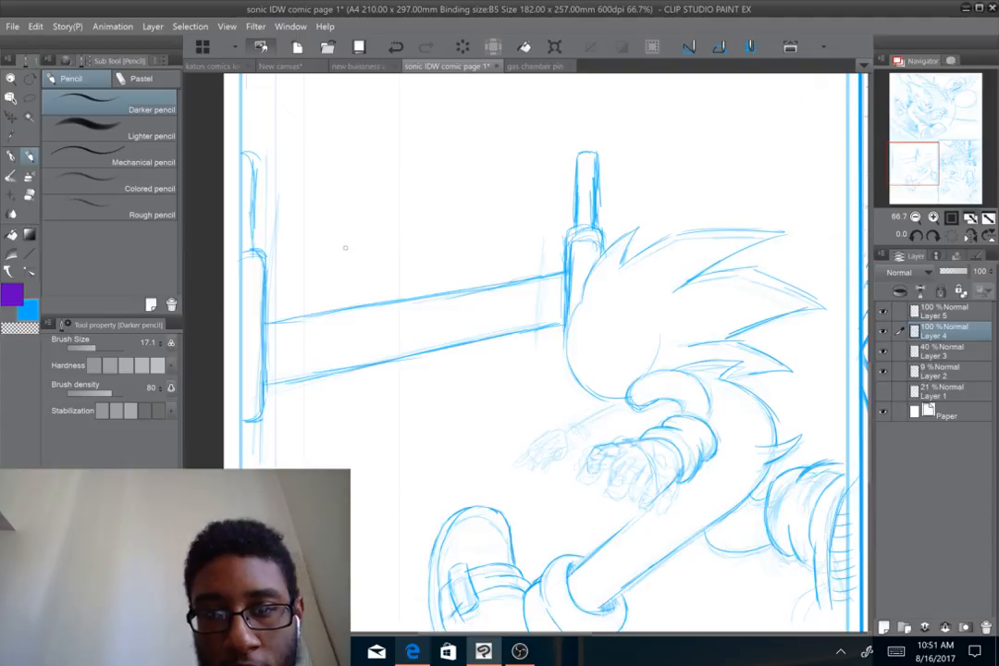
Sketch a faint, slightly slanted line above the beam, starting near the post at the lower-left panel's outer border
drag(282, 257, 394, 247)
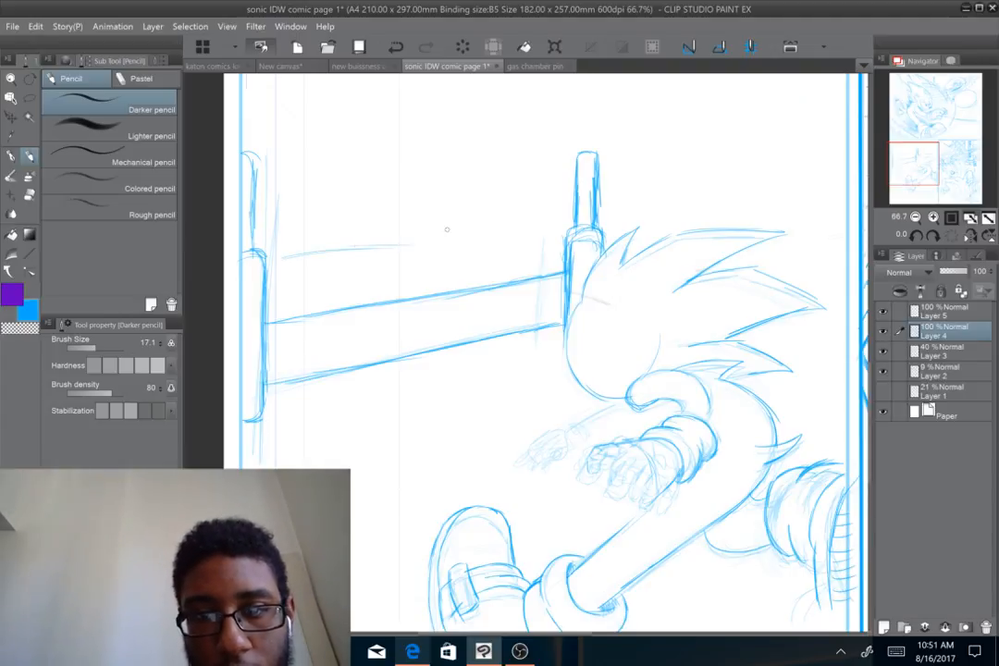
key(ctrl+minus)
key(ctrl+minus)
drag(618, 293, 549, 317)
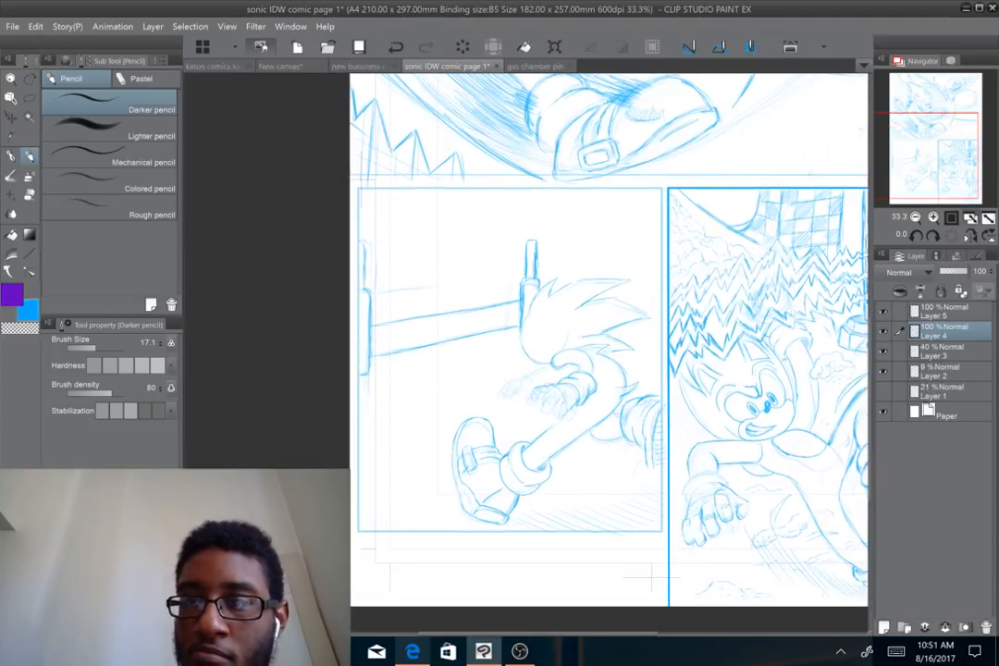
Create a 1 point perspective ruler on a new layer
click(110, 27)
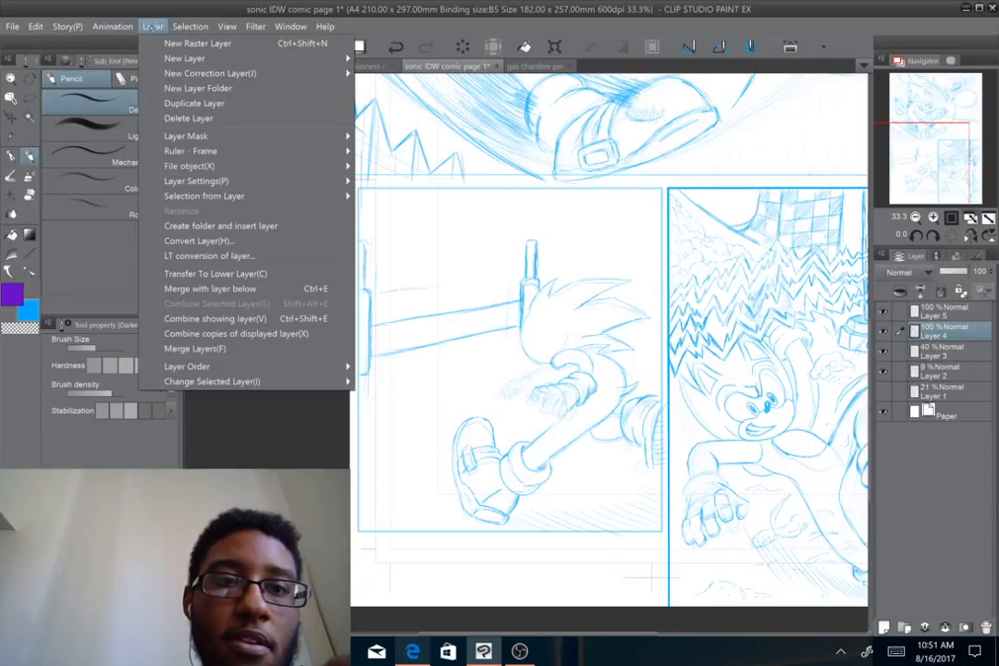
mouse_move(237, 27)
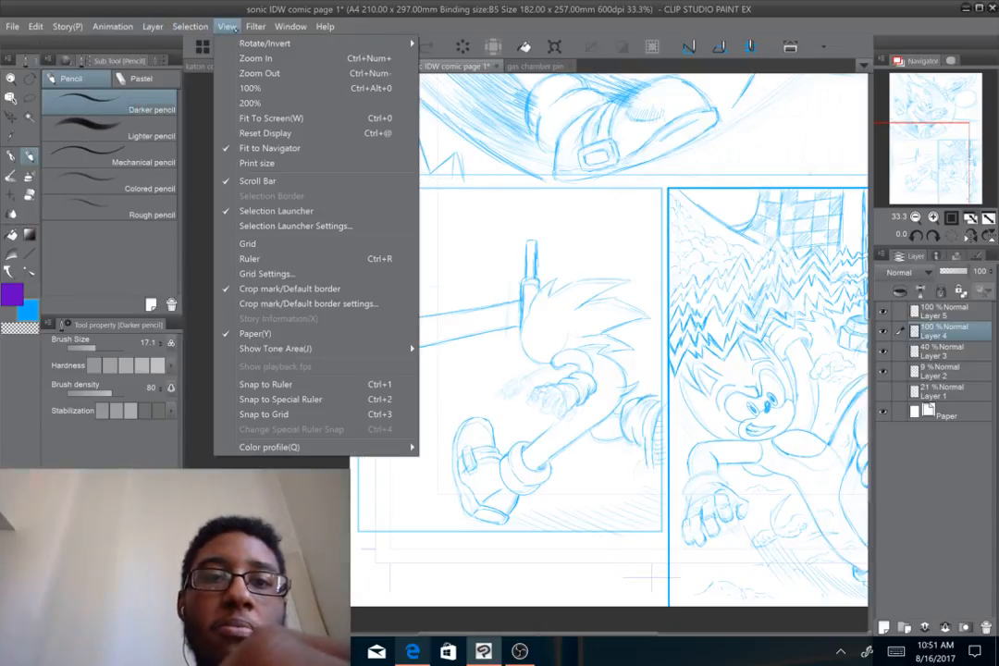
mouse_move(123, 35)
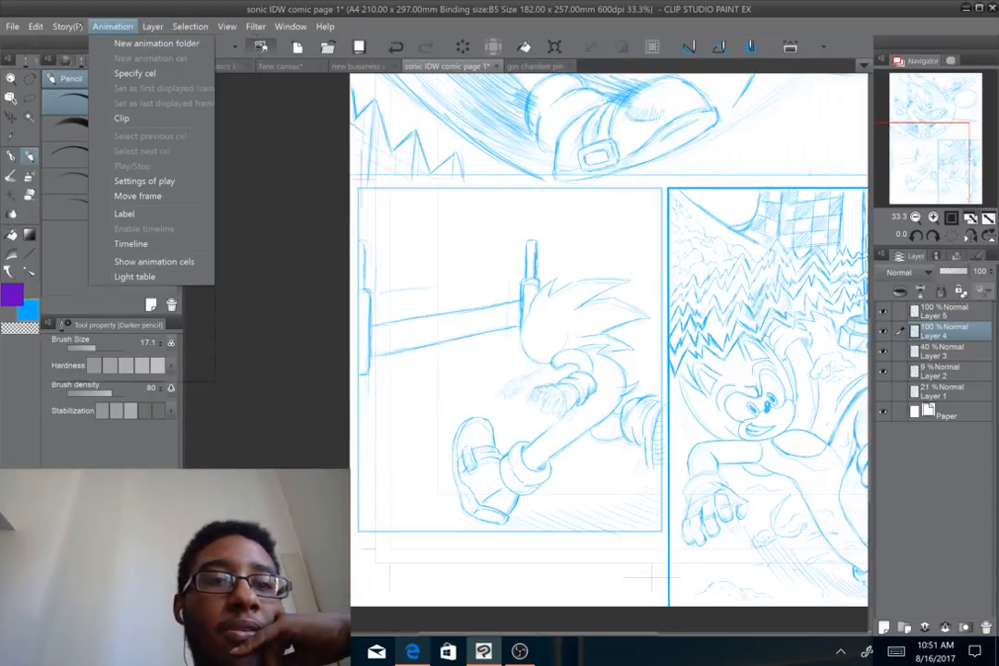
mouse_move(46, 43)
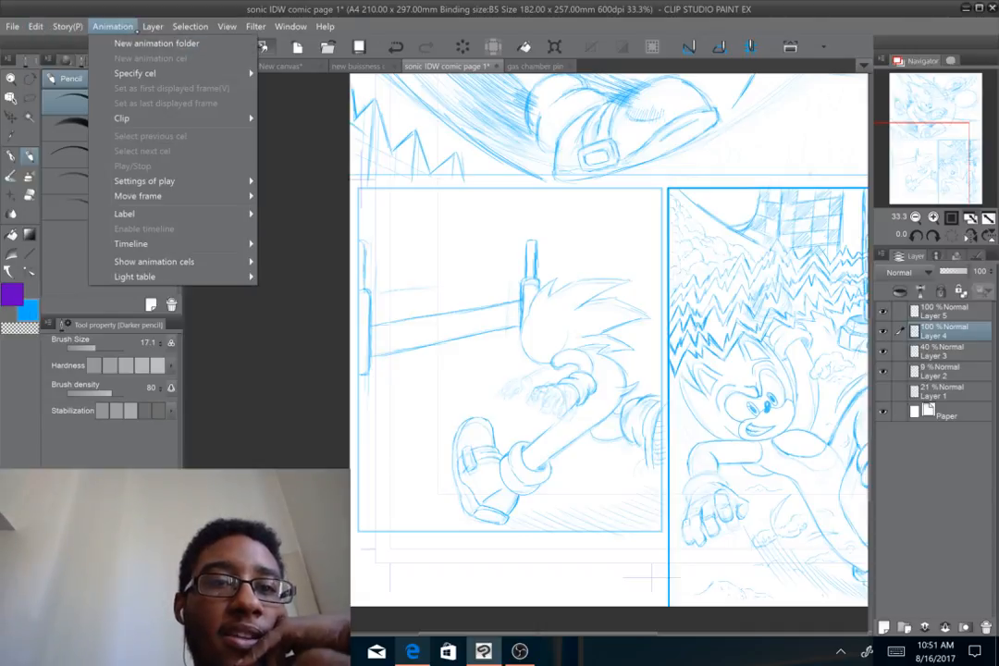
mouse_move(152, 27)
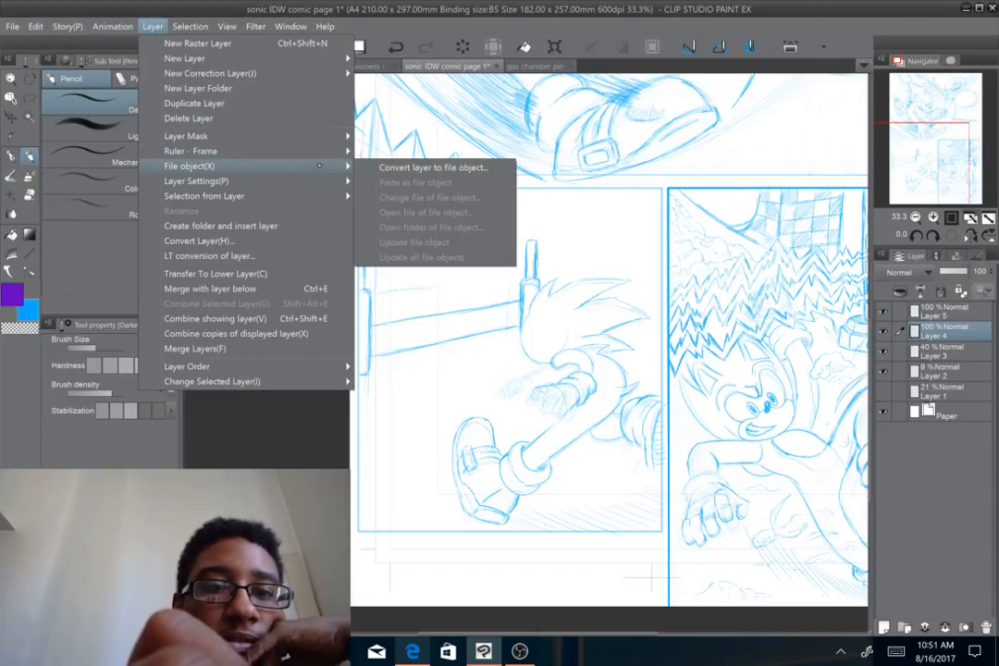
mouse_move(314, 151)
click(427, 214)
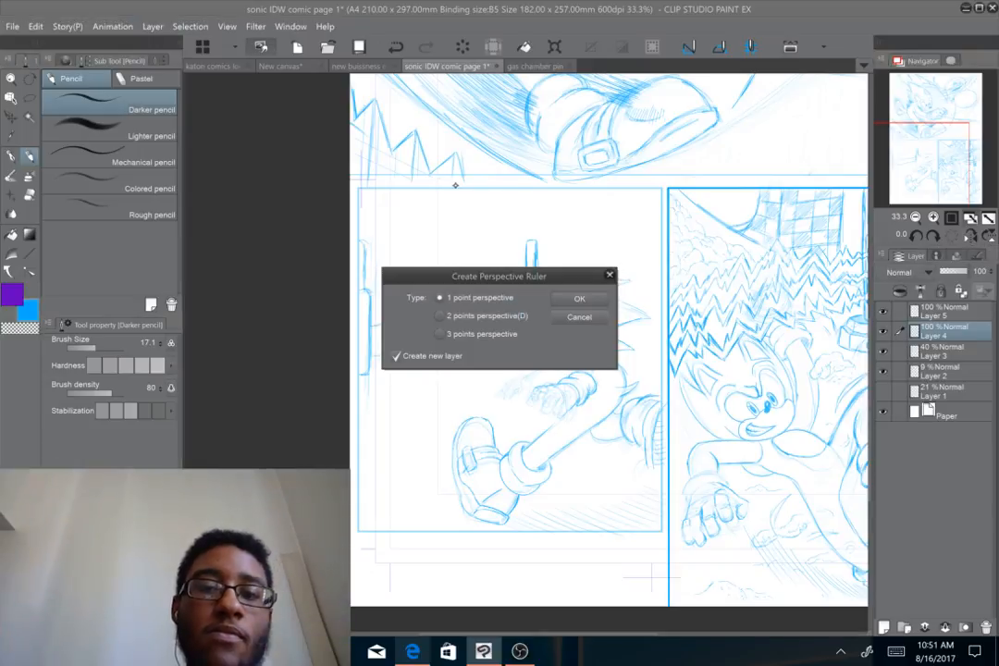
click(597, 291)
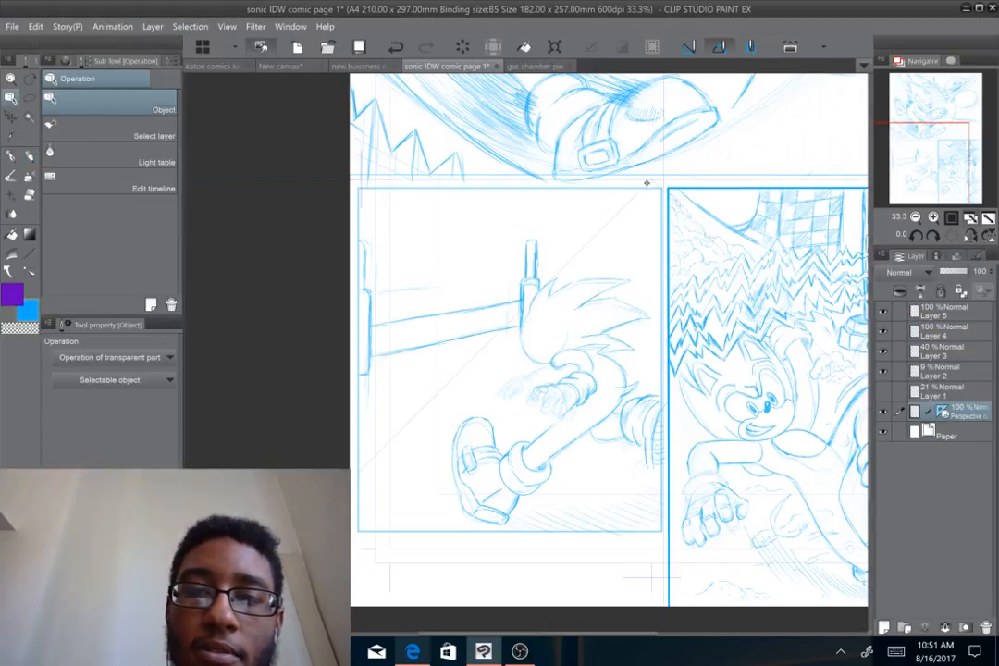
Reselect the perspective ruler and move its vanishing point beside the lower-left panel's outer border, near the height of the pole tops
click(670, 178)
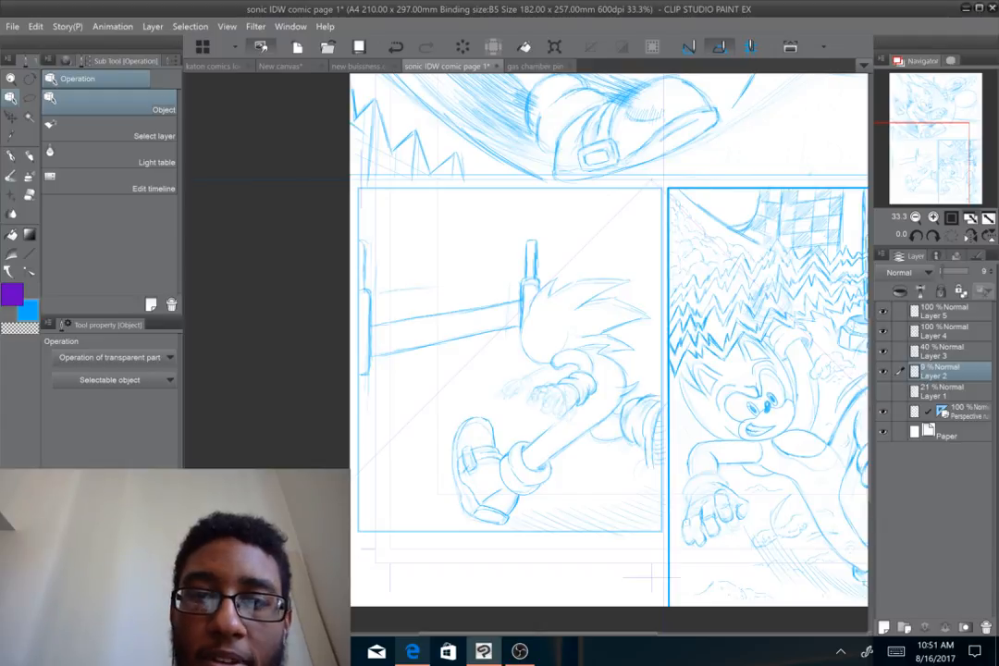
click(962, 411)
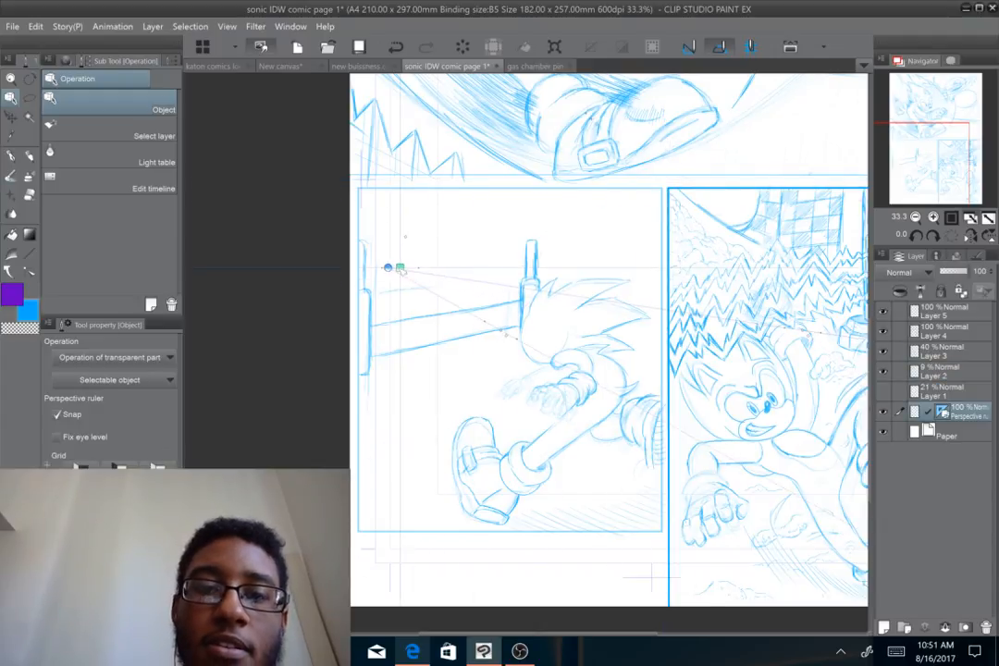
drag(401, 270, 401, 231)
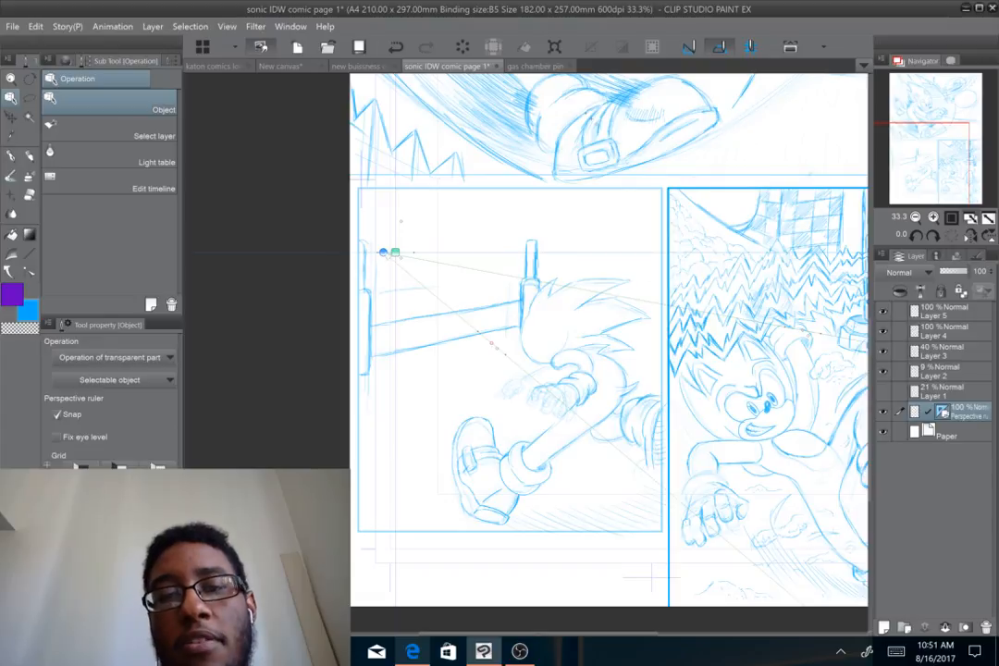
drag(387, 257, 381, 250)
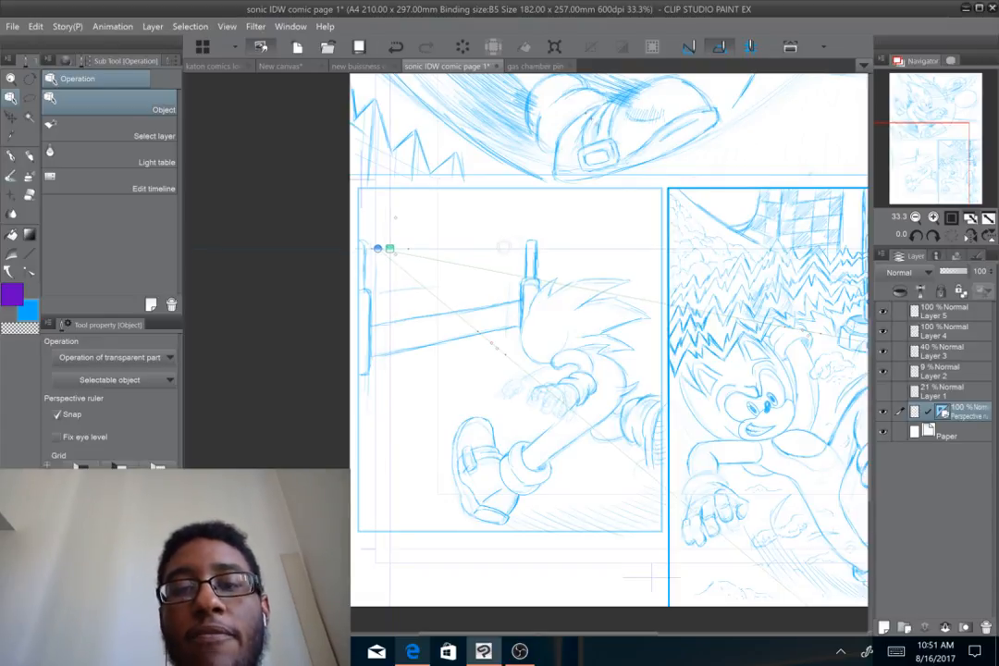
Add four perspective guides: across the pole behind the head, down toward the raised shoe, down the panel's outer border, and through the head
right_click(503, 250)
click(535, 292)
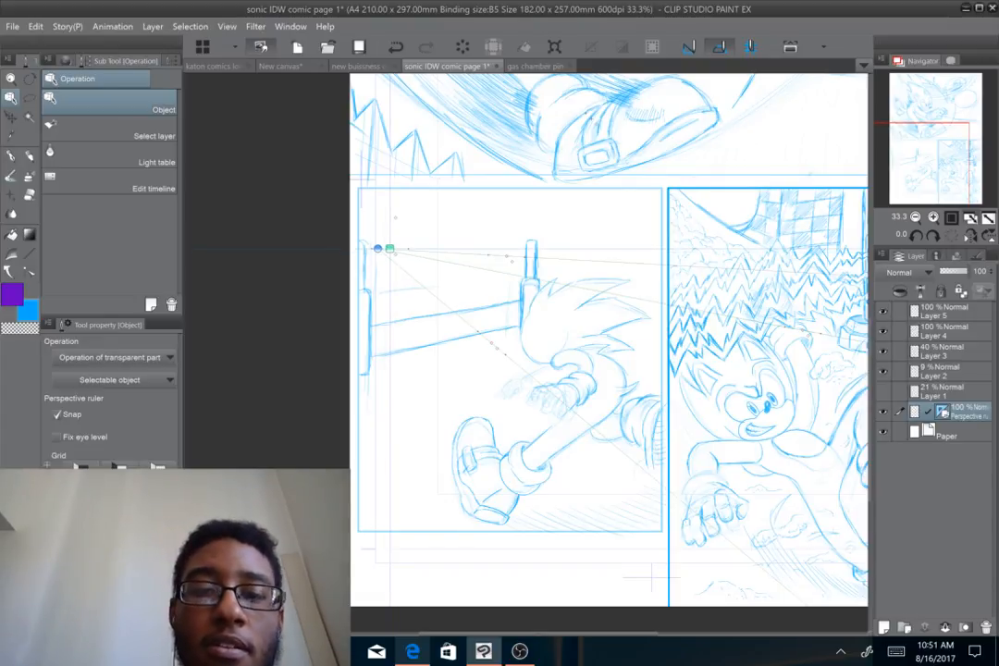
right_click(421, 371)
click(448, 408)
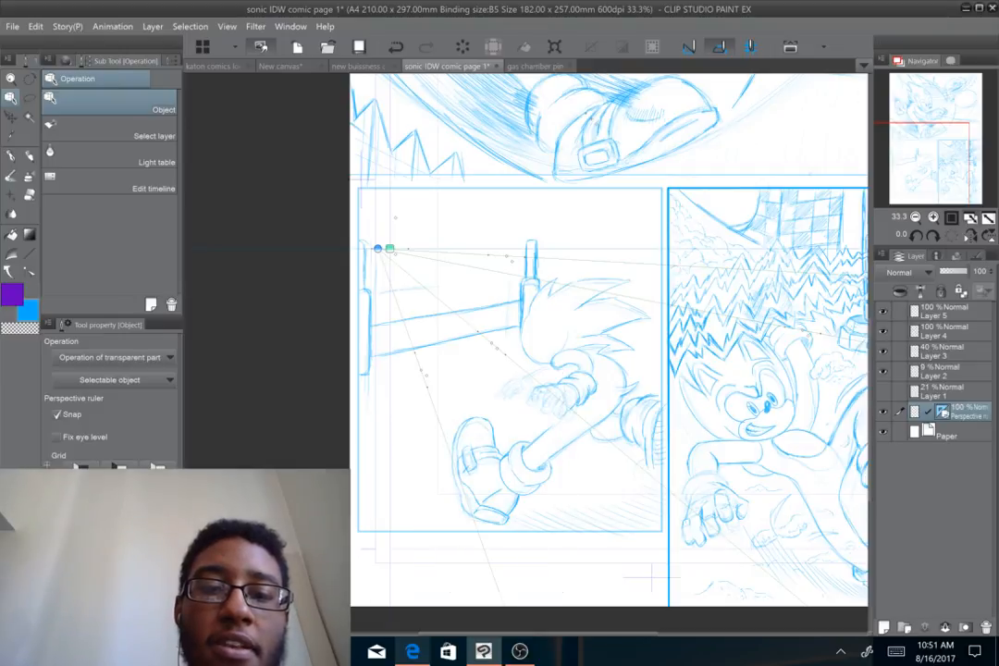
right_click(372, 376)
click(422, 416)
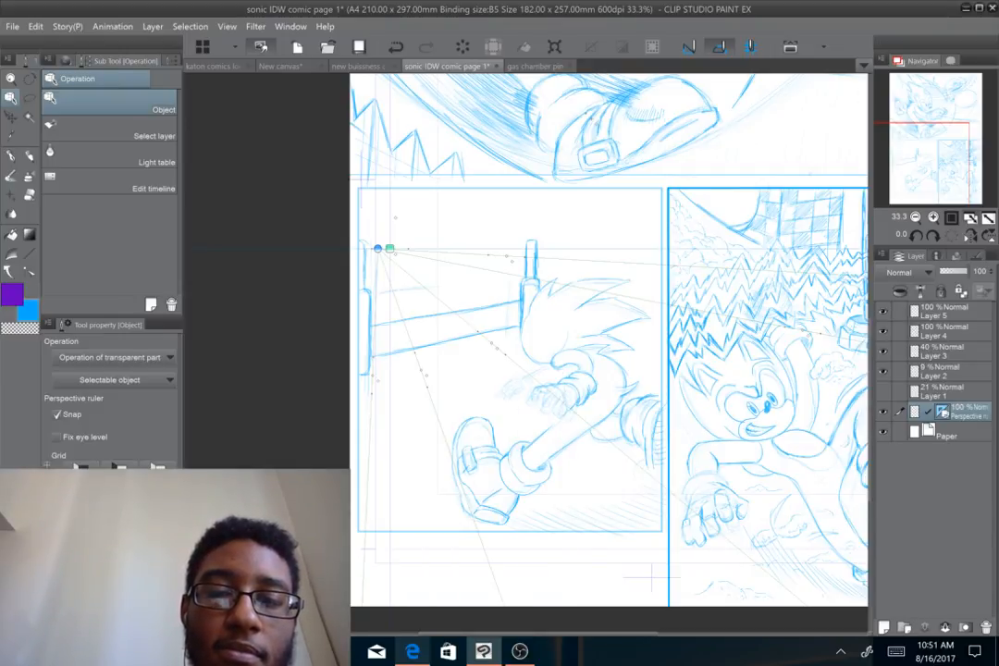
right_click(524, 312)
click(555, 357)
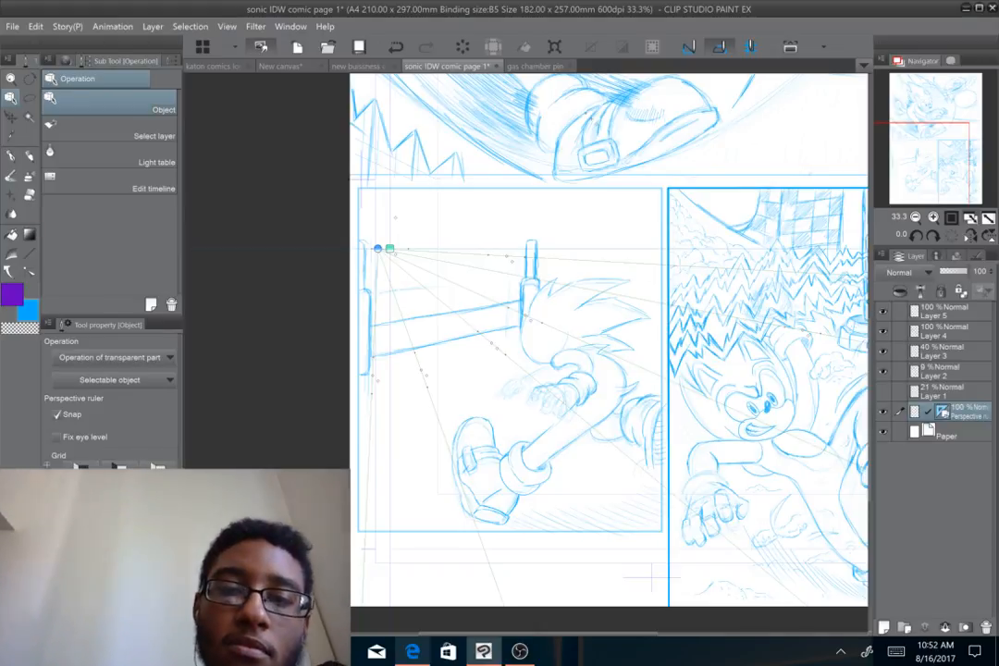
Add four more perspective guides: two rising above the character's head, one between the existing downward guides, and one through the head spikes
right_click(510, 227)
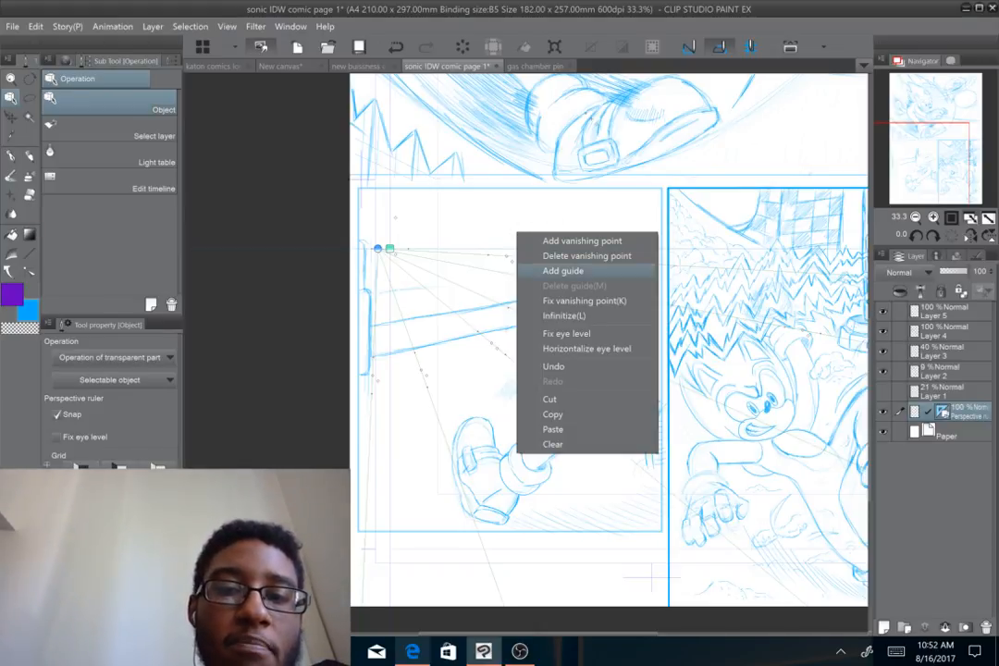
click(544, 269)
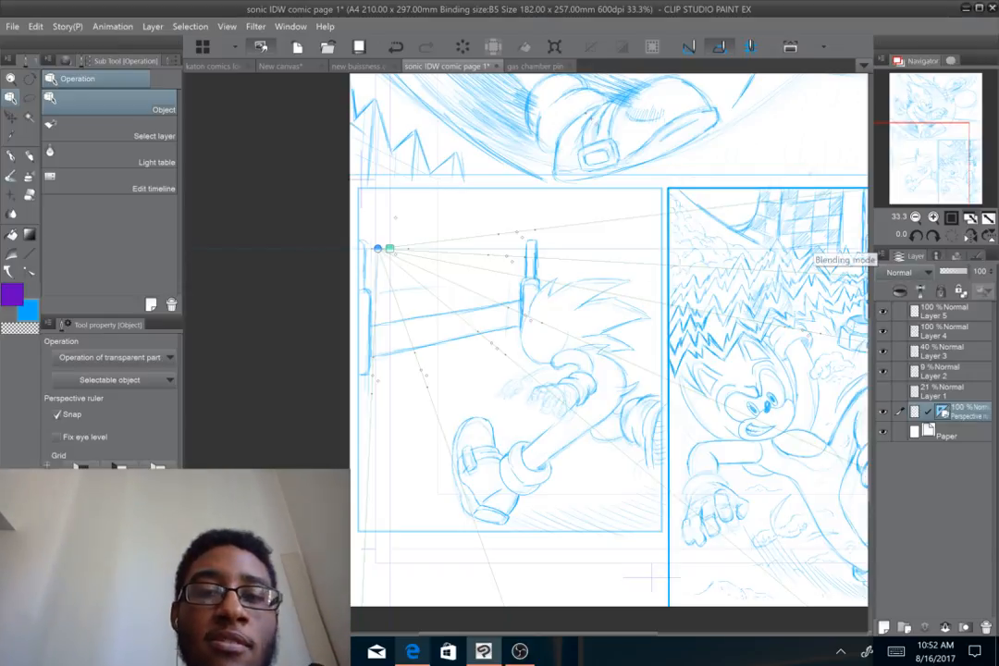
right_click(469, 380)
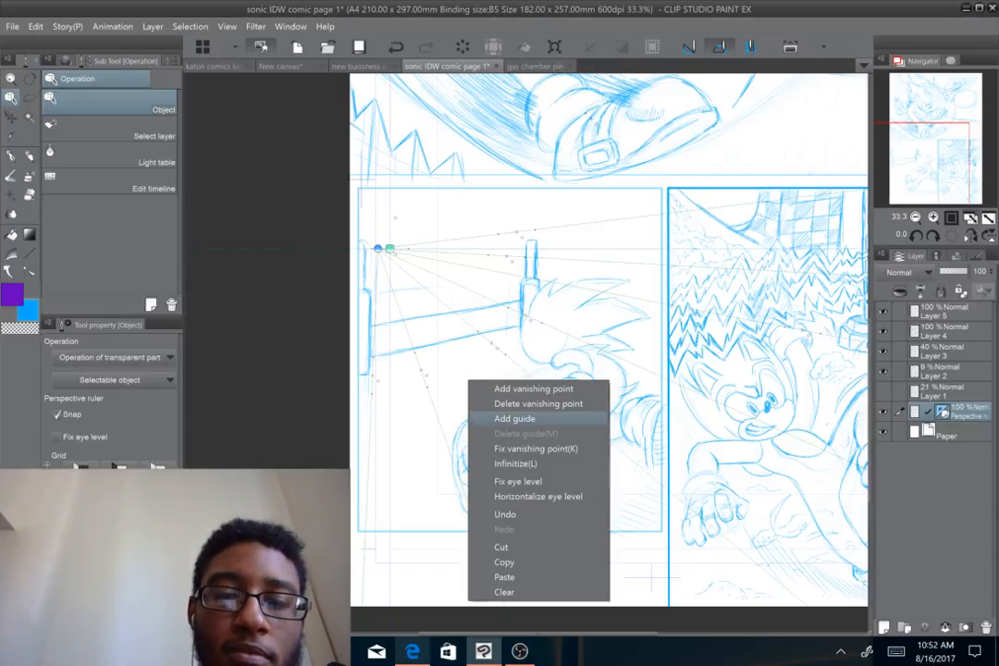
click(515, 418)
right_click(584, 314)
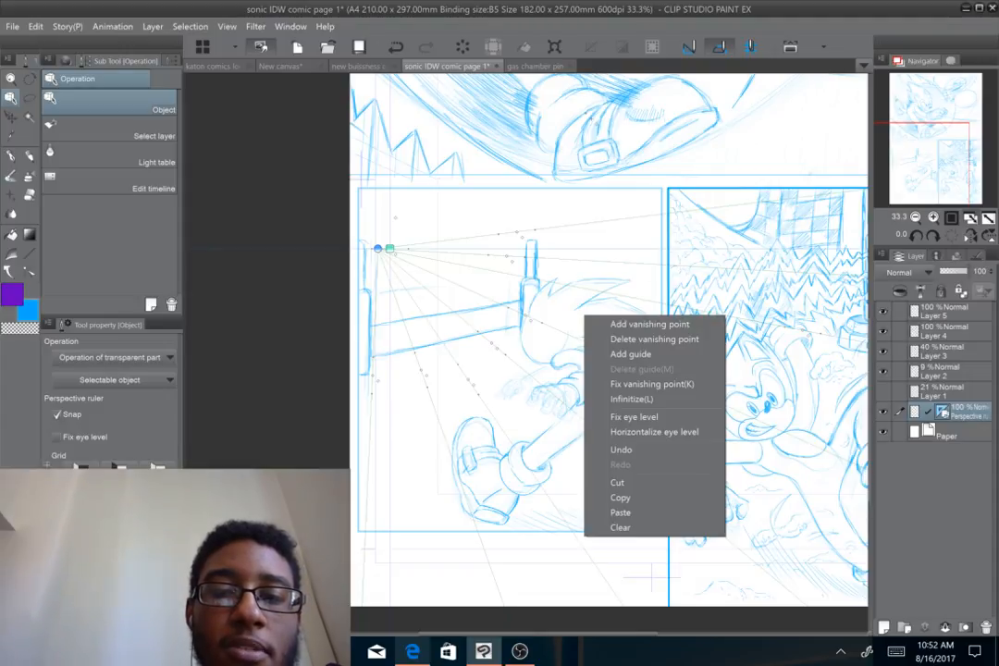
click(631, 353)
right_click(486, 220)
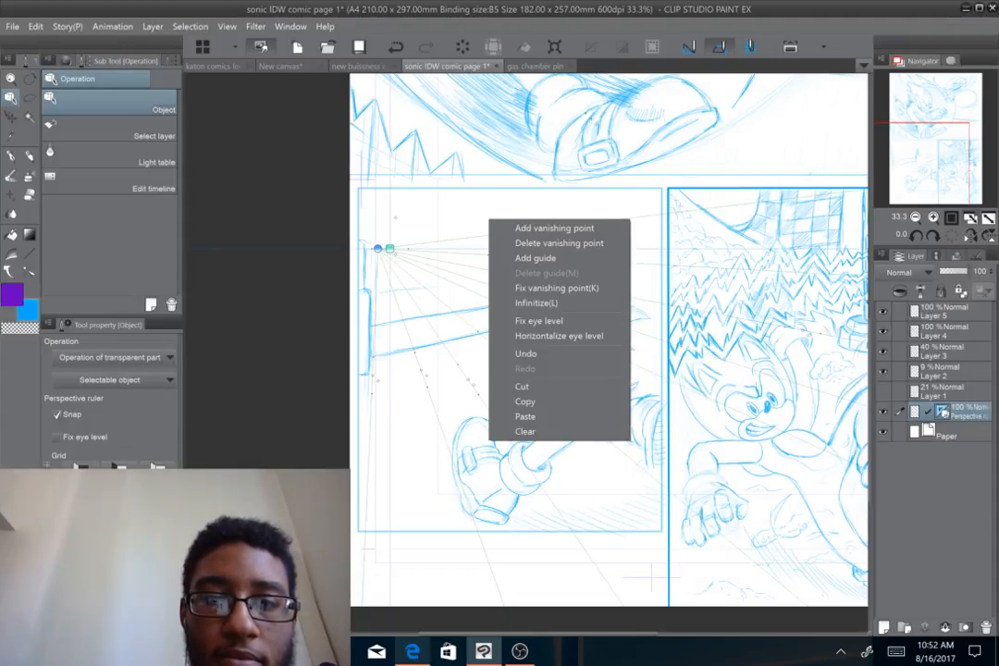
click(523, 251)
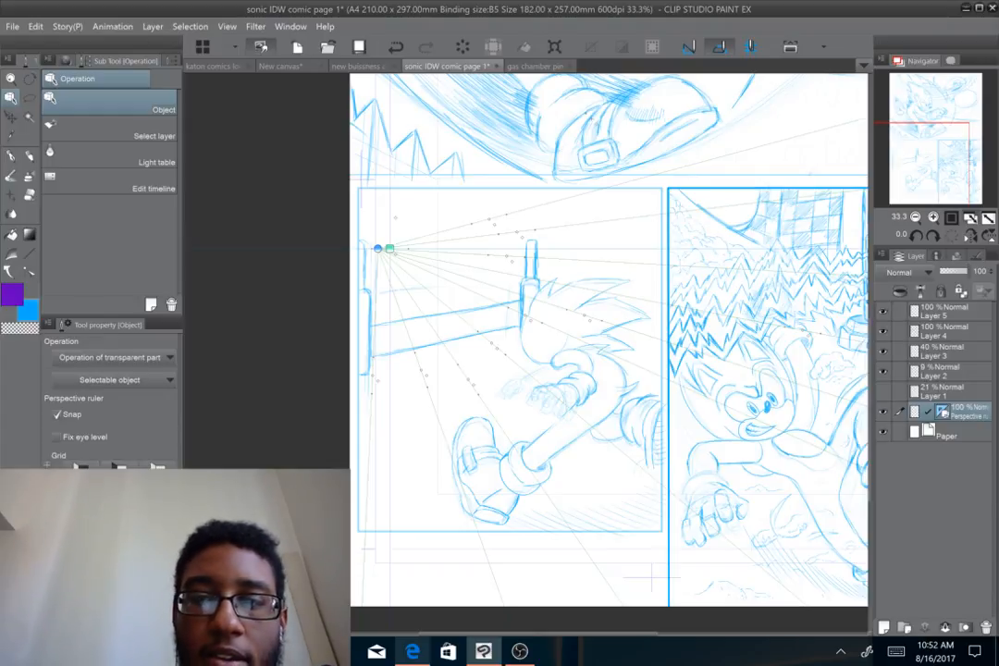
Make Layer 4 active, briefly hiding Layers 5 and 4 to check the rough sketch against the perspective guides
click(945, 331)
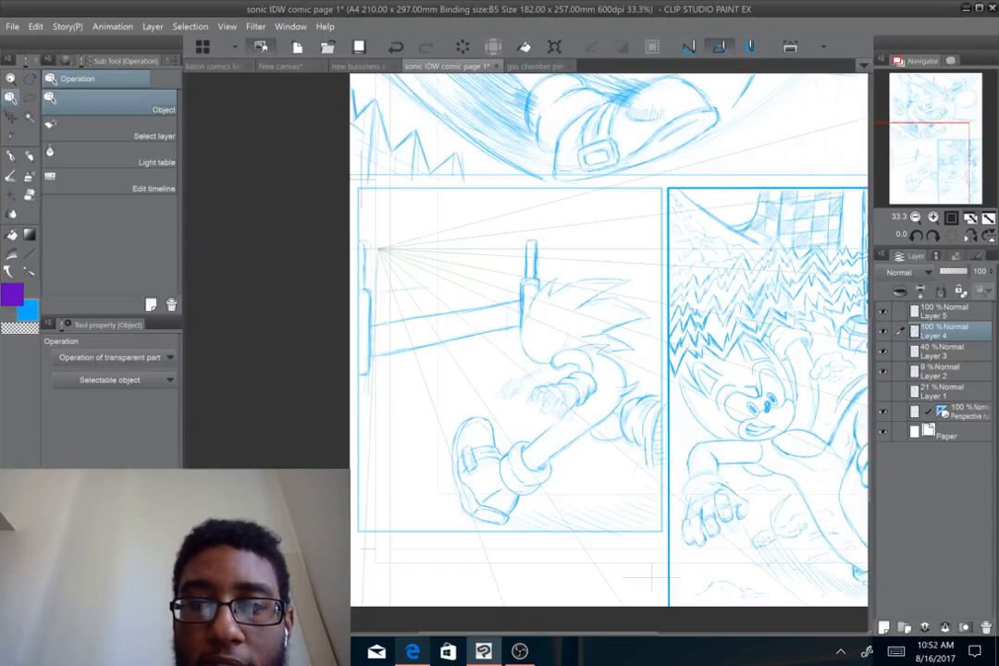
click(883, 312)
click(883, 331)
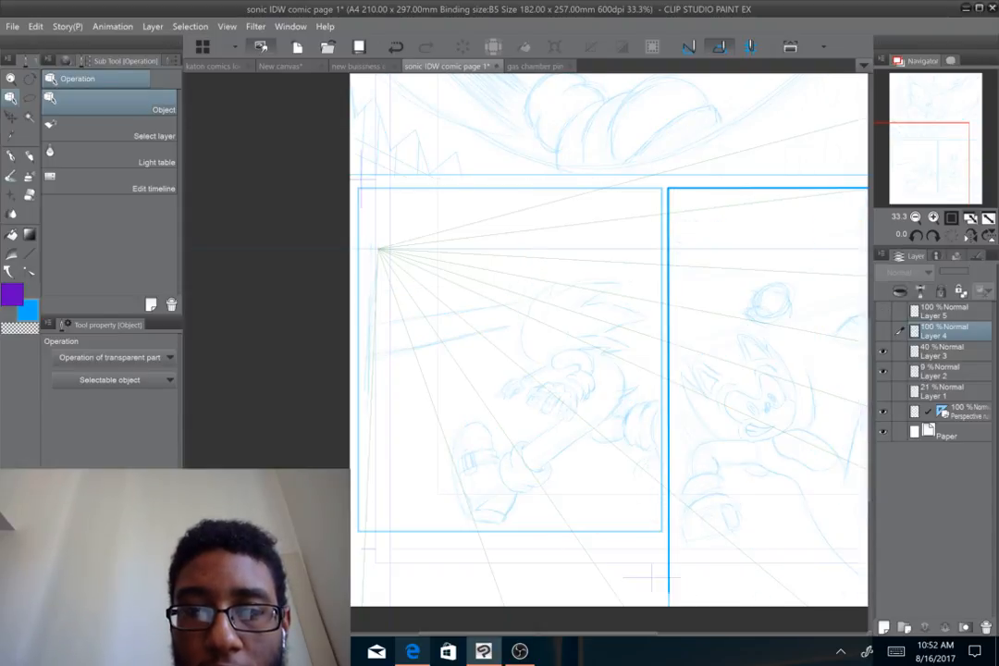
click(884, 332)
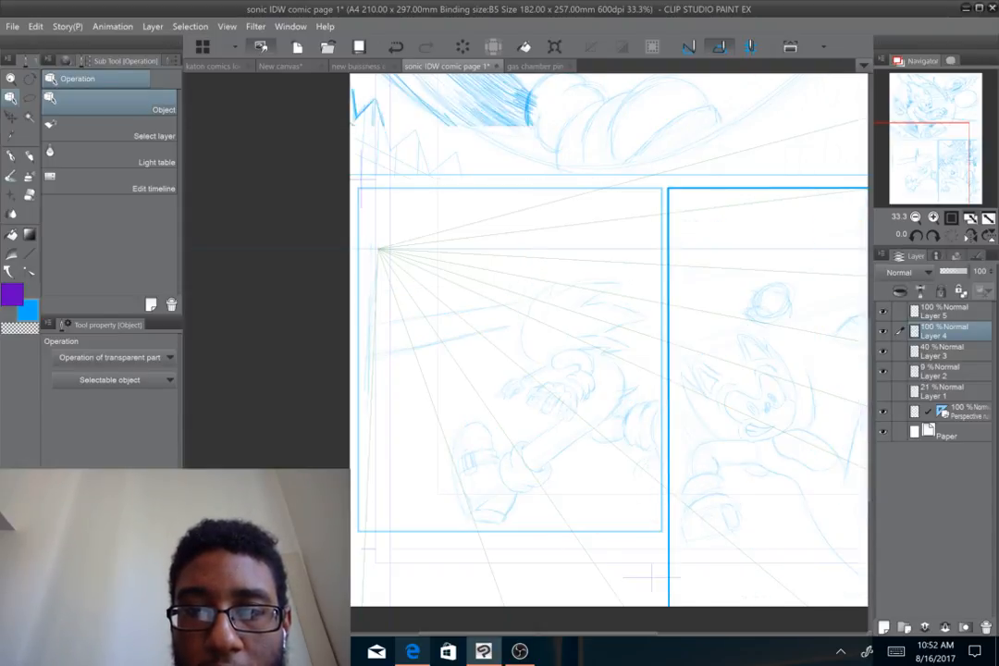
Fade the beam and the post at the panel's outer border on Layer 4 with the Soft eraser
key(ctrl+plus)
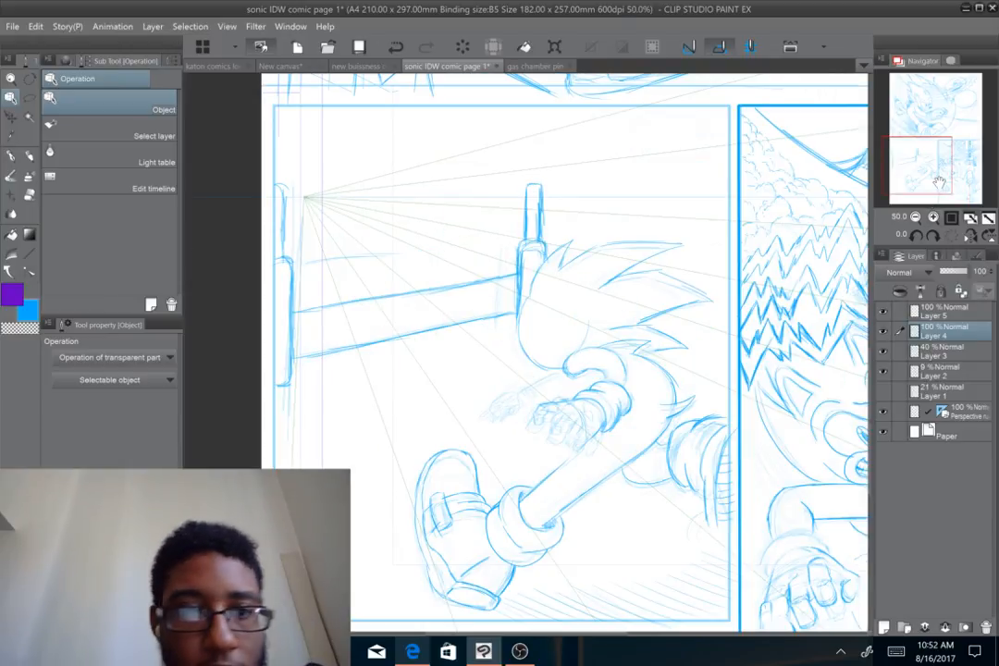
key(e)
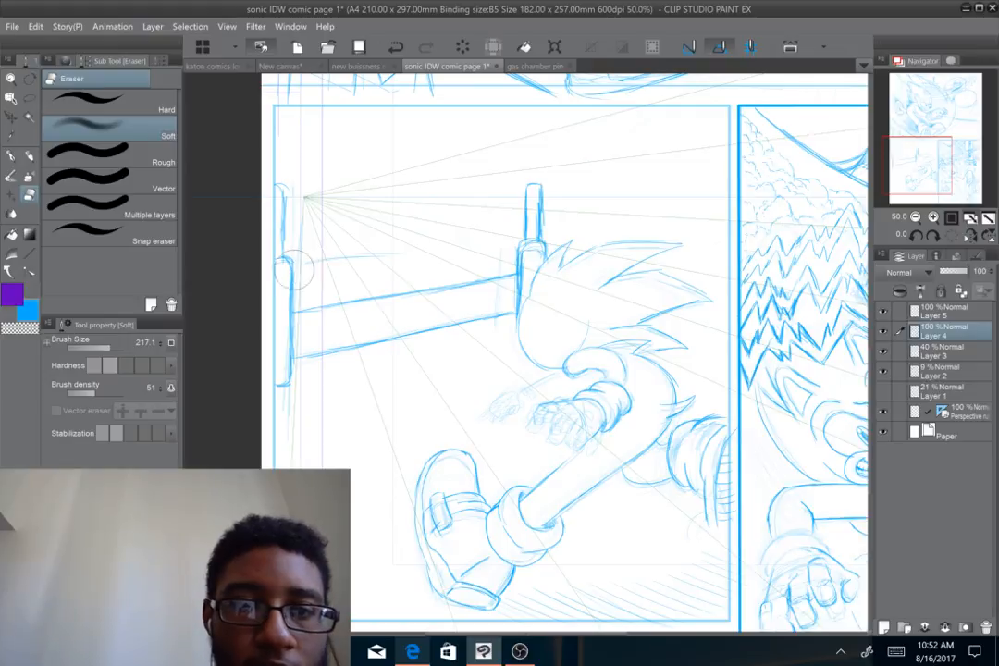
mouse_move(283, 194)
mouse_down()
mouse_move(286, 273)
mouse_move(285, 208)
mouse_move(332, 289)
mouse_move(361, 293)
mouse_move(296, 335)
mouse_move(315, 270)
mouse_move(326, 264)
mouse_move(275, 308)
mouse_move(363, 318)
mouse_move(292, 373)
mouse_move(462, 282)
mouse_up()
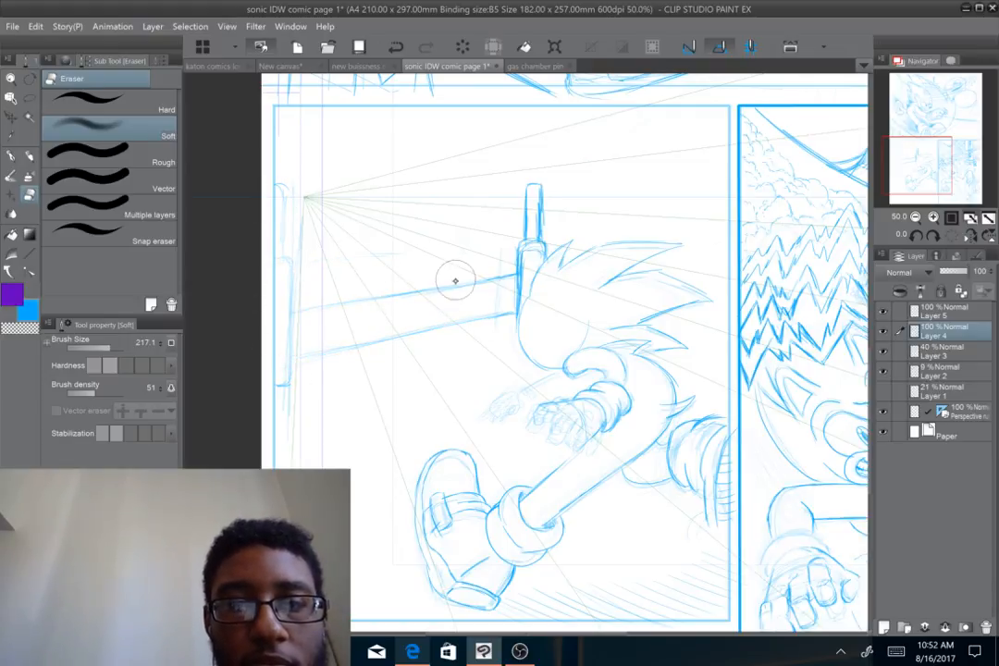
Erase the post and pole behind the character's head with the Hard eraser at size 287.7, undoing strokes that cut into the head outline
click(166, 109)
key(])
key(])
key(])
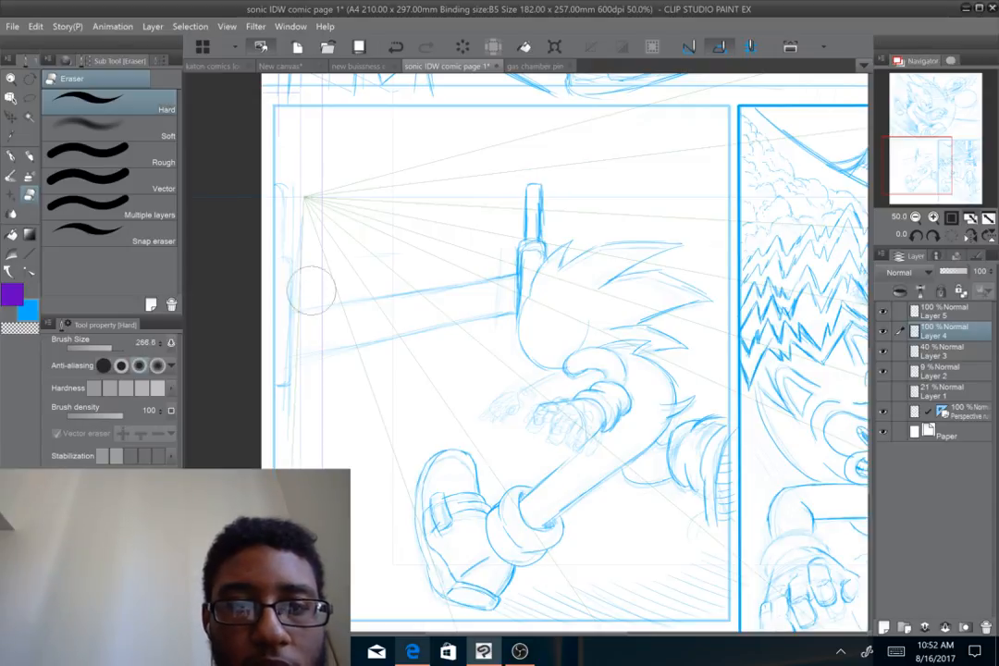
mouse_move(287, 195)
mouse_down()
mouse_move(289, 368)
mouse_move(296, 266)
mouse_move(285, 178)
mouse_move(307, 354)
mouse_move(525, 262)
mouse_move(452, 296)
mouse_move(535, 195)
mouse_move(502, 341)
mouse_move(537, 252)
mouse_move(488, 313)
mouse_move(576, 235)
mouse_up()
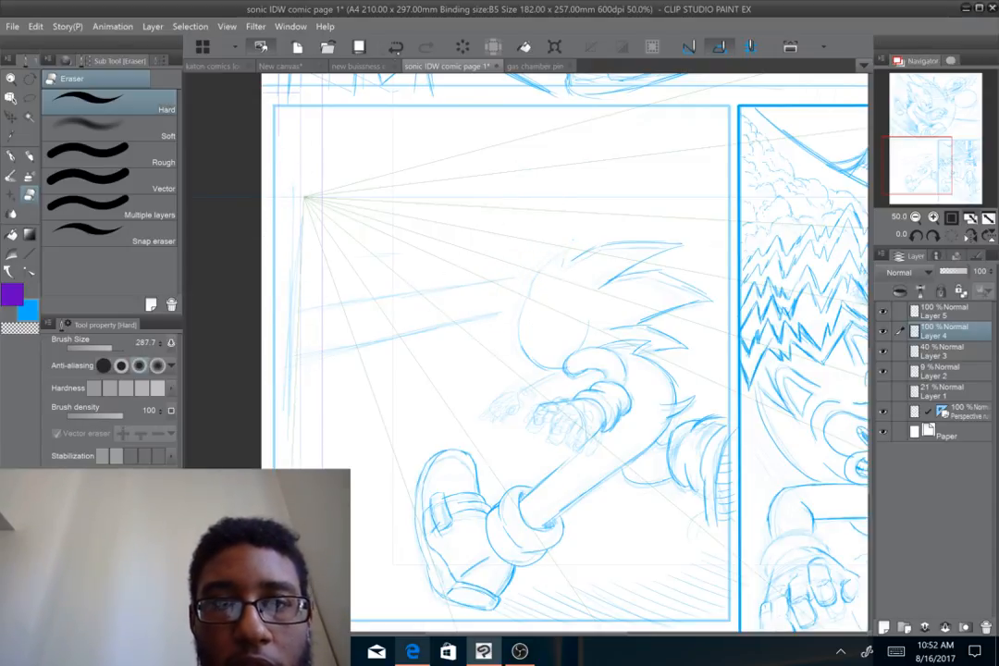
click(396, 46)
click(396, 46)
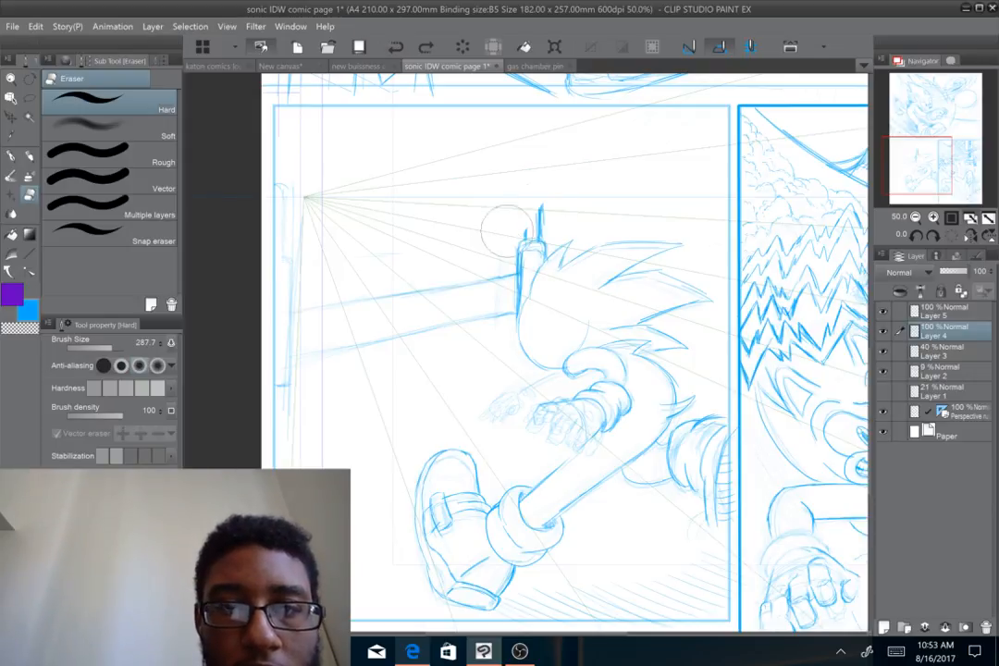
mouse_move(502, 223)
mouse_down()
mouse_move(527, 217)
mouse_move(479, 285)
mouse_move(499, 306)
mouse_up()
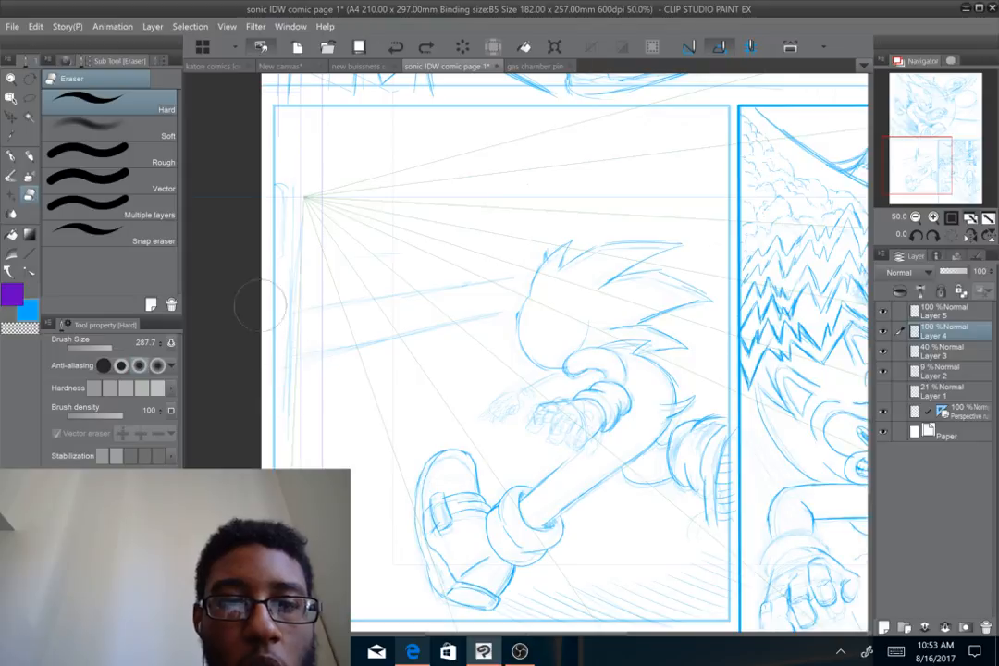
Draw a horizontal straight line through the vanishing point across the width of the lower-left panel as the horizon
click(29, 251)
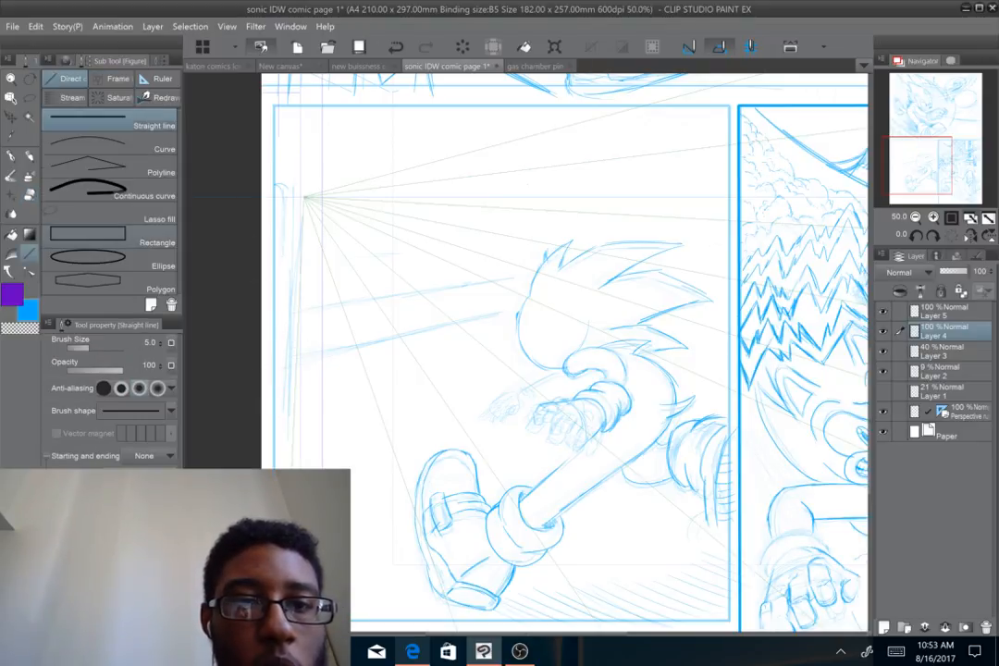
drag(268, 196, 683, 196)
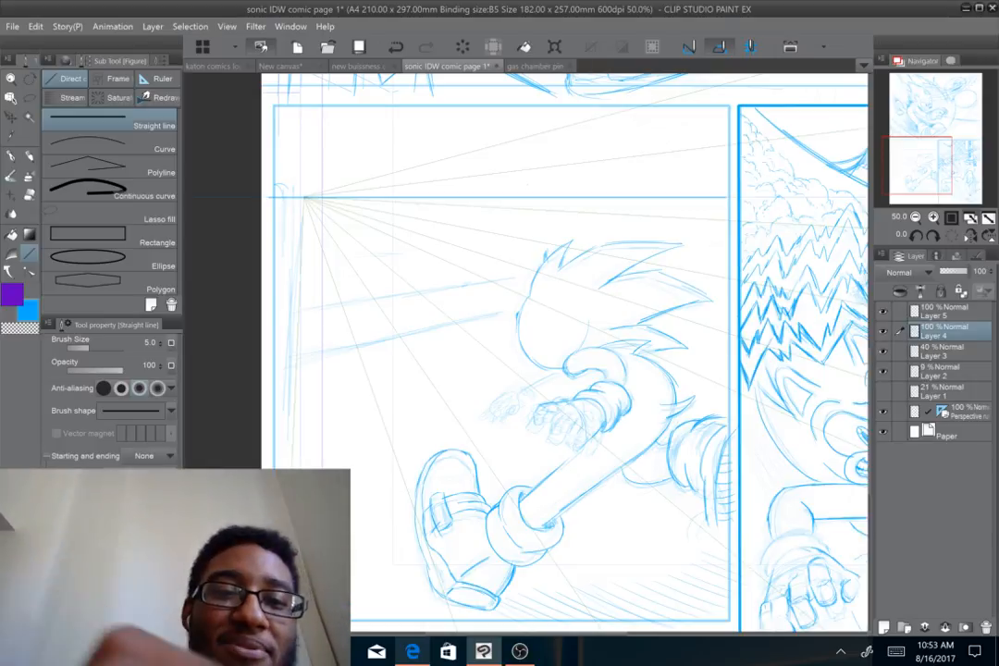
drag(295, 294, 484, 293)
key(ctrl+z)
key(ctrl+z)
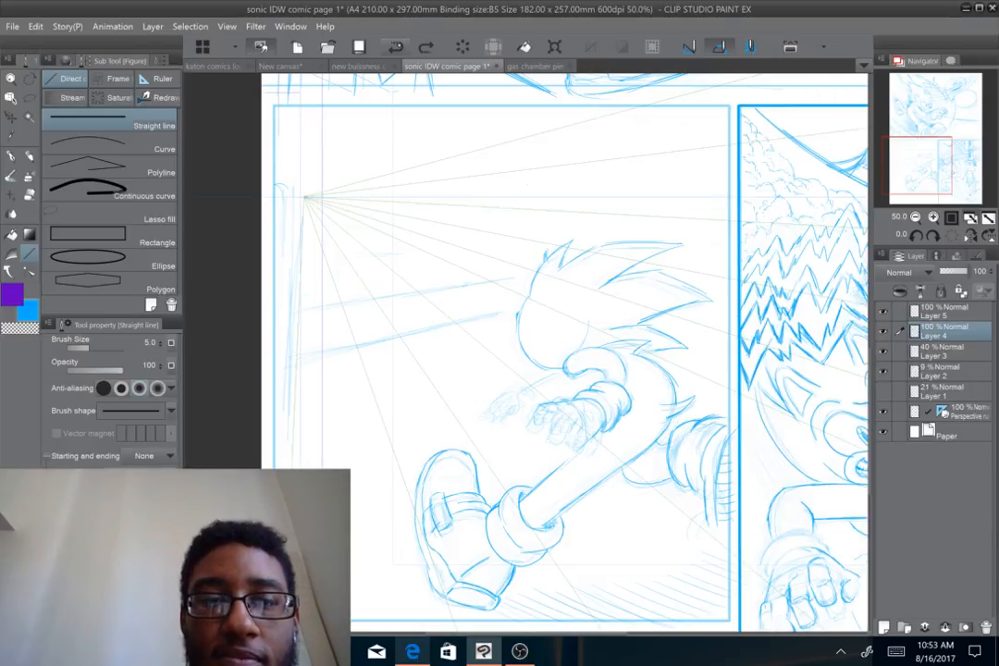
key(ctrl+y)
mouse_move(285, 309)
mouse_down()
mouse_move(731, 309)
mouse_move(383, 310)
mouse_up()
click(396, 47)
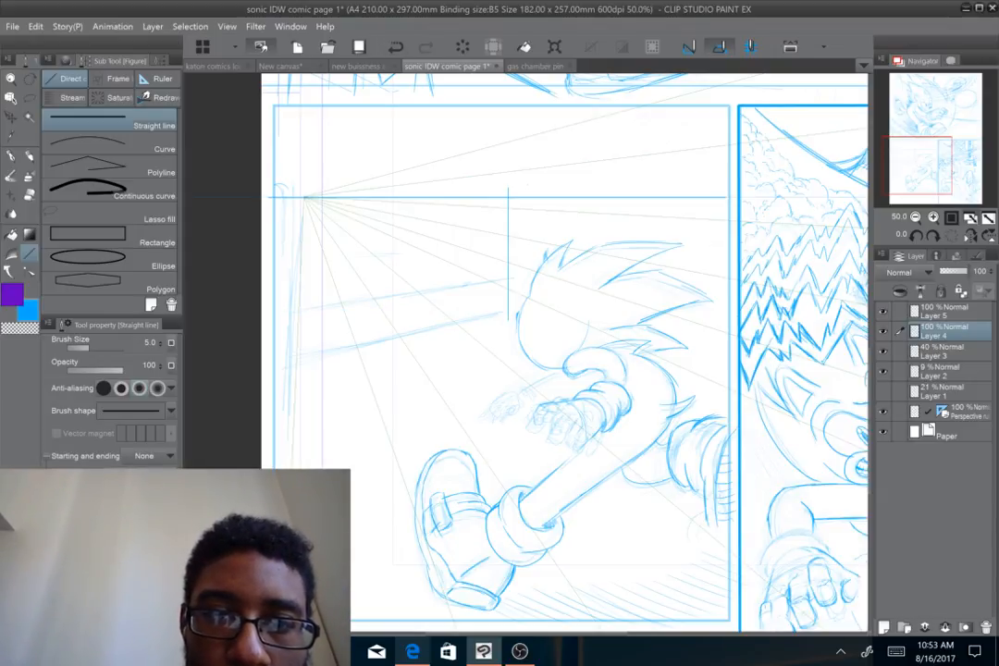
drag(296, 237, 296, 338)
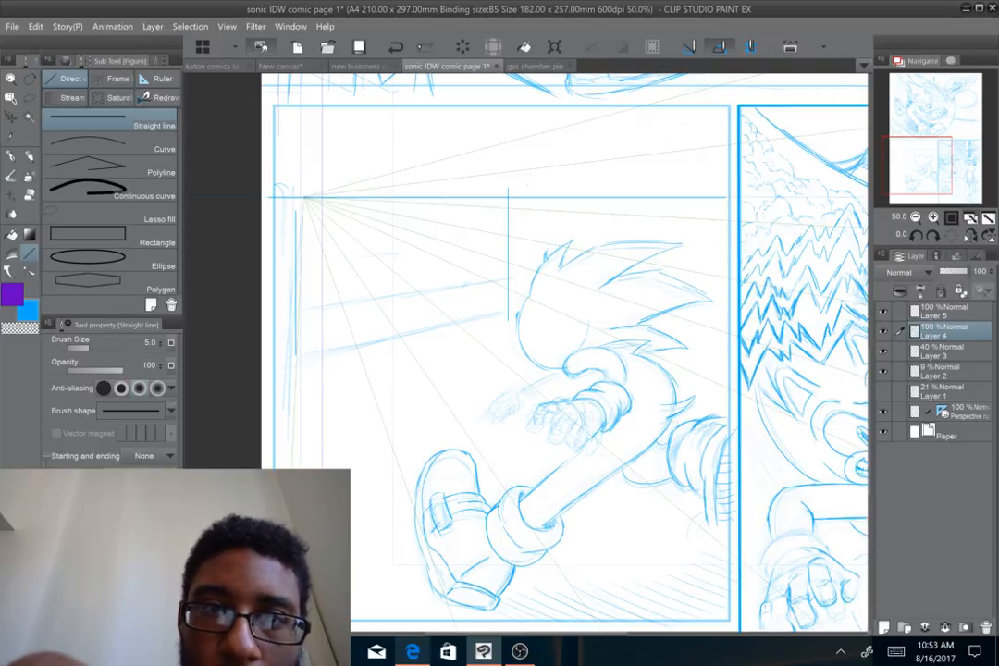
click(396, 46)
click(396, 46)
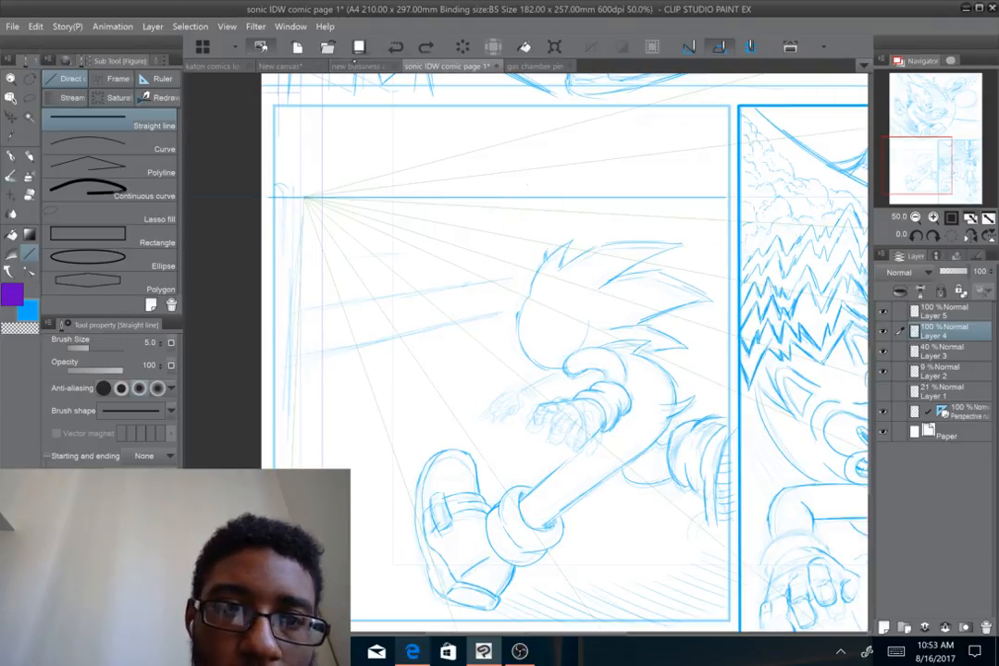
Draw vertical straight lines at brush size 8.0 for the left fence post's edge and both edges of the post above the character's head
click(159, 342)
click(159, 341)
click(160, 341)
drag(294, 176, 288, 368)
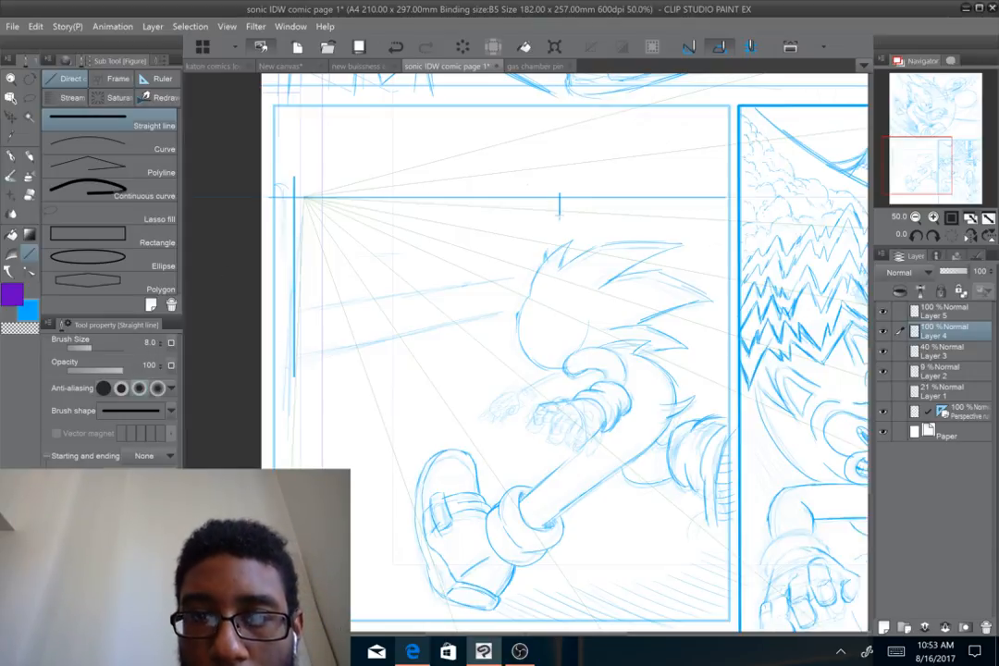
key(ctrl+z)
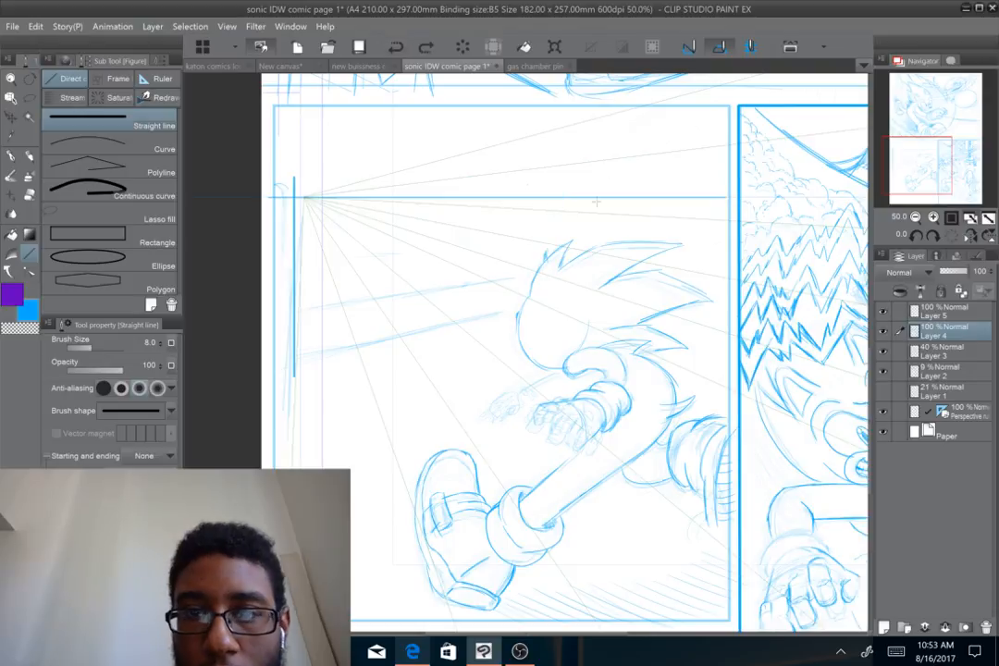
drag(608, 178, 608, 246)
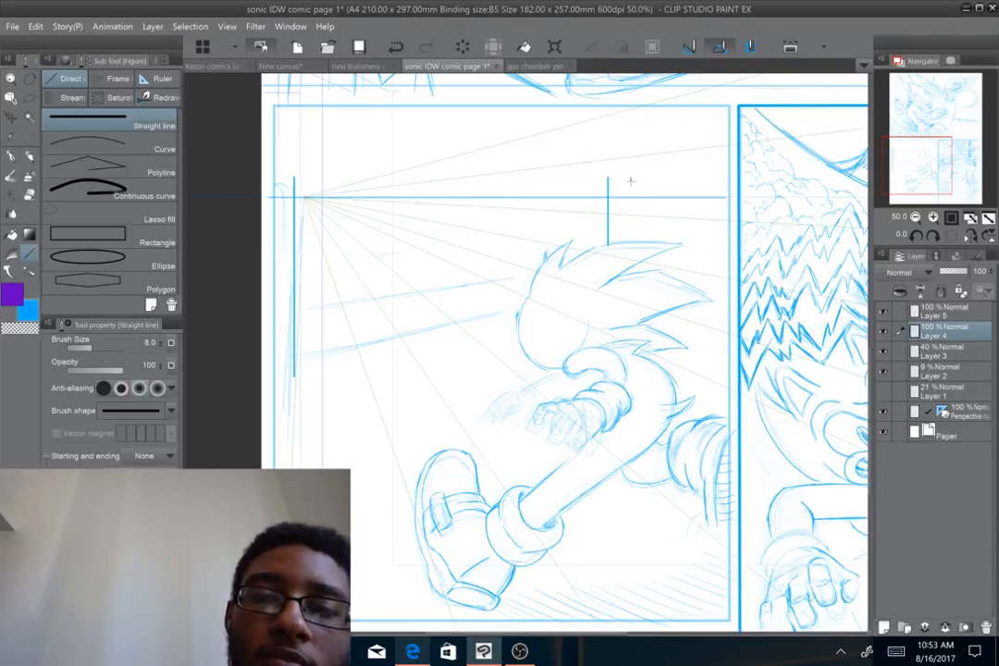
drag(630, 182, 630, 231)
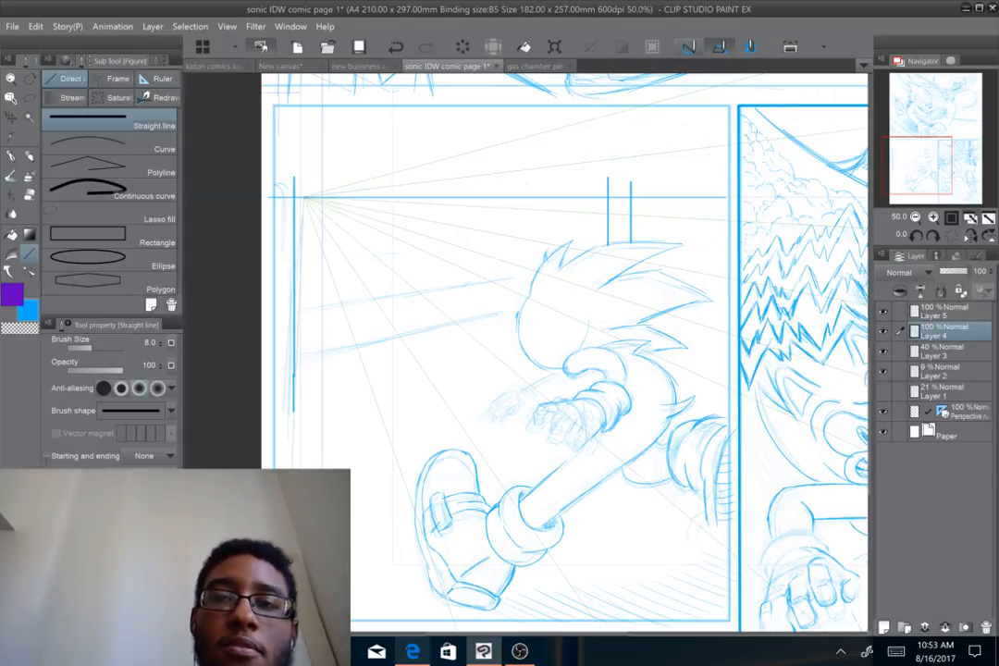
Try three straight fence-rail lines between the two posts, converging in perspective, redoing the top one at a shallower slope
drag(292, 416, 621, 328)
drag(294, 297, 607, 239)
drag(294, 215, 607, 174)
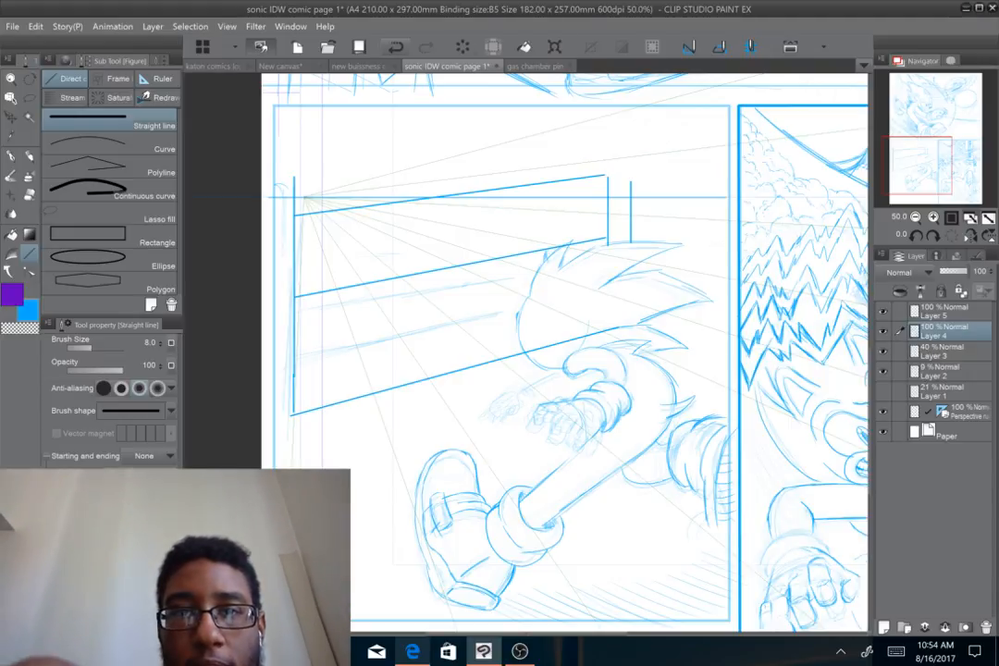
click(395, 46)
drag(292, 205, 607, 177)
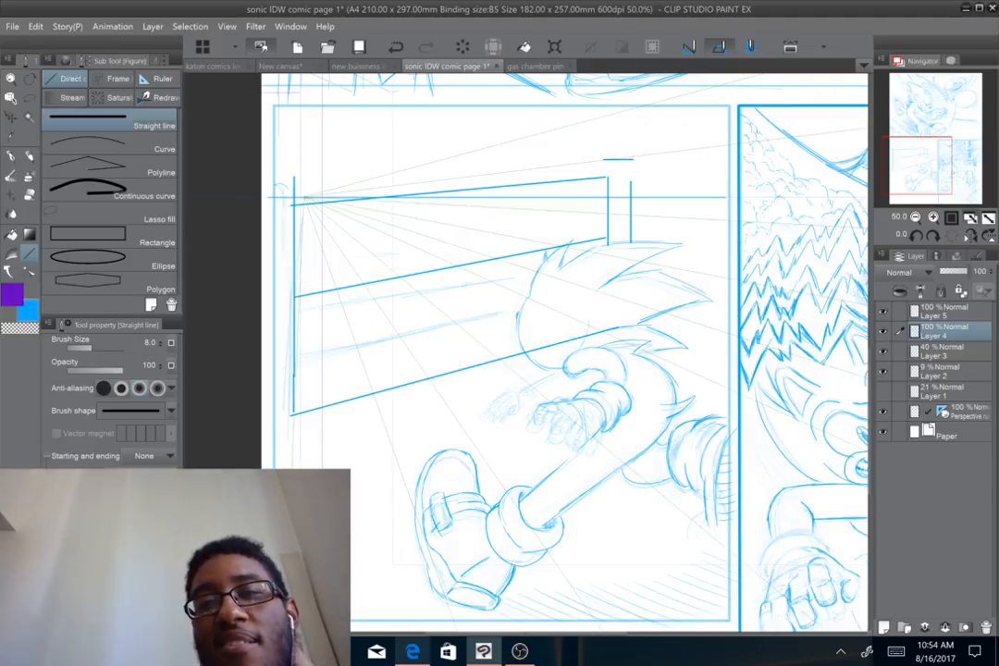
click(396, 66)
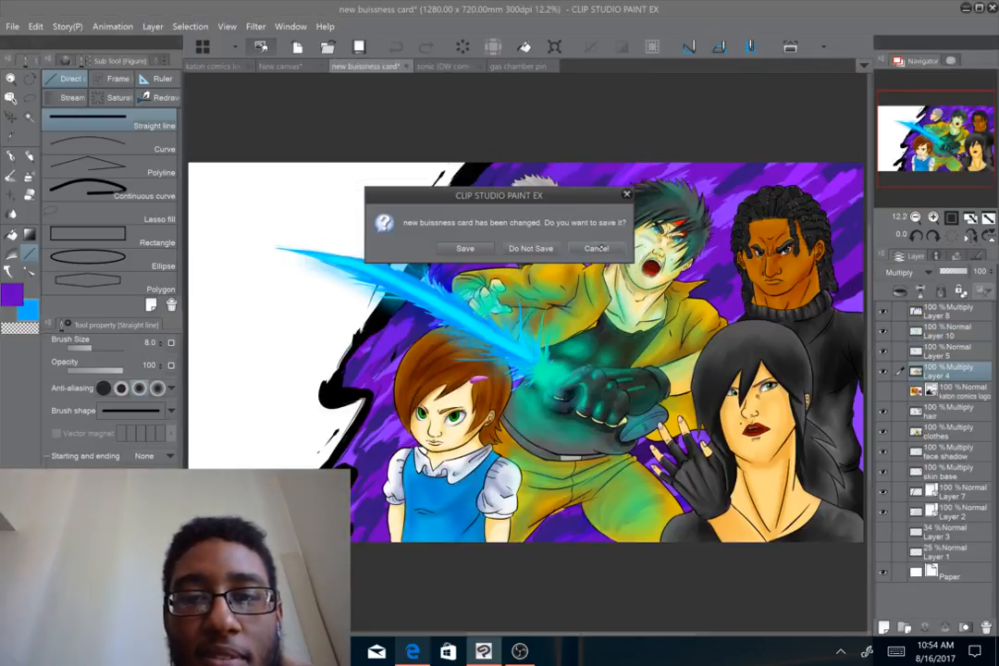
click(596, 247)
click(506, 65)
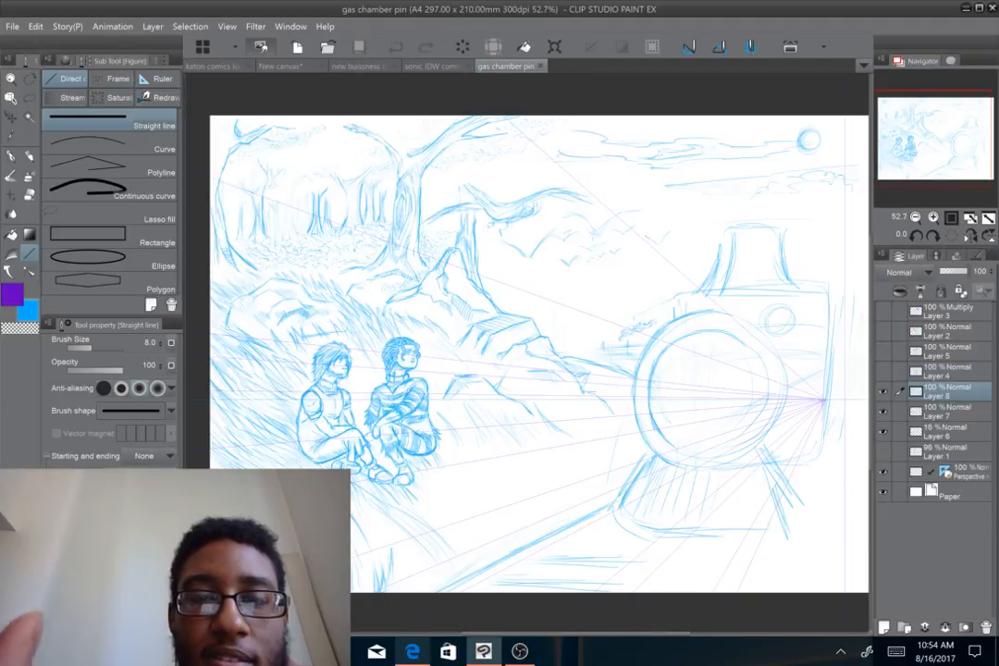
click(439, 66)
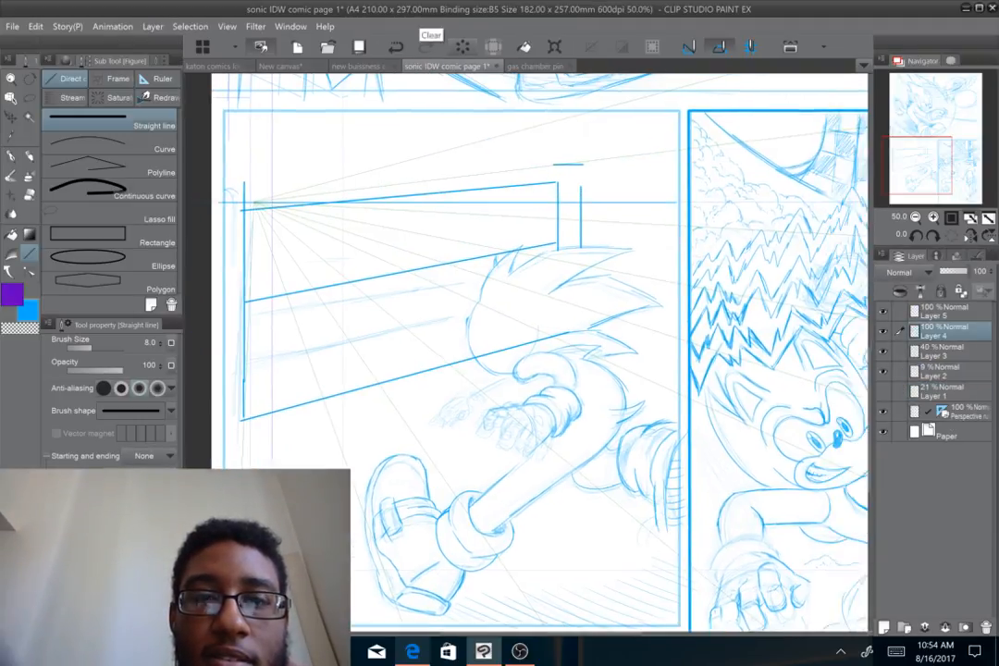
scroll(527, 352, right, 1)
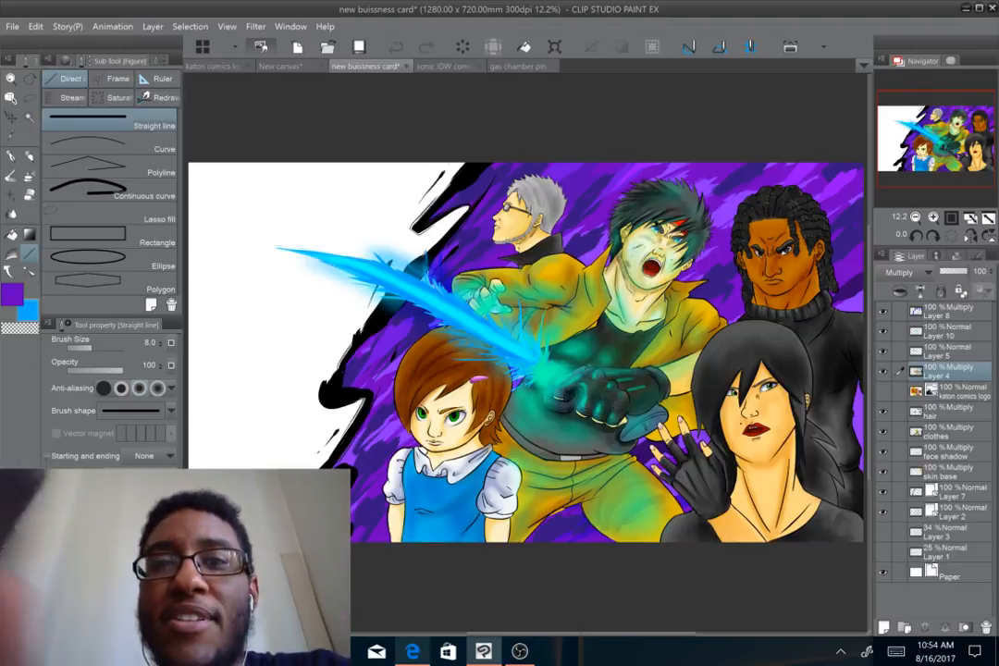
click(445, 66)
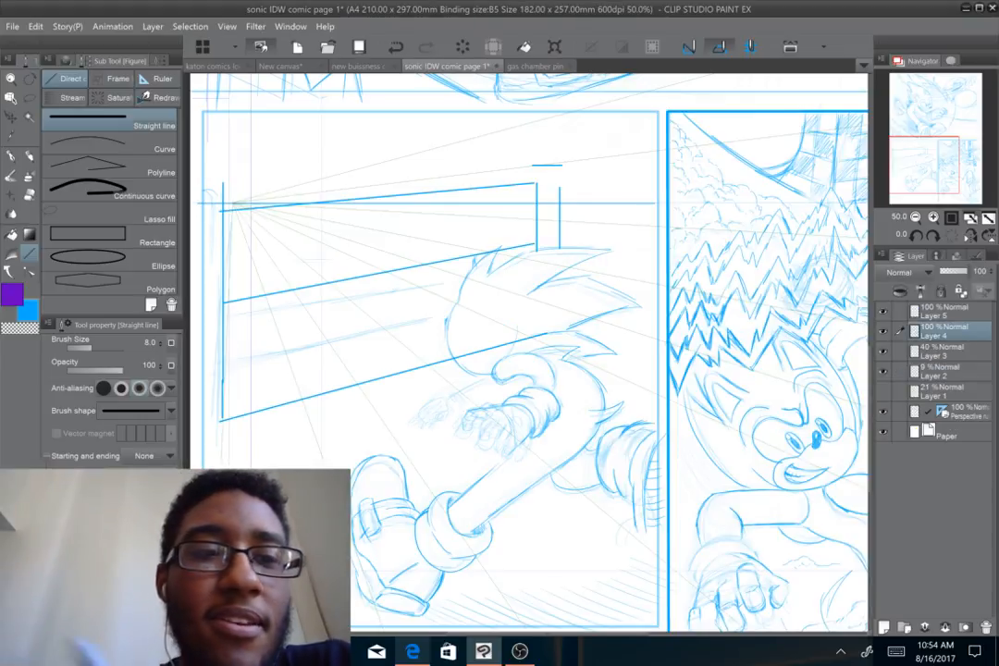
Erase the stray line above the right post, then extend and cap the tops of both fence posts with straight lines
key(e)
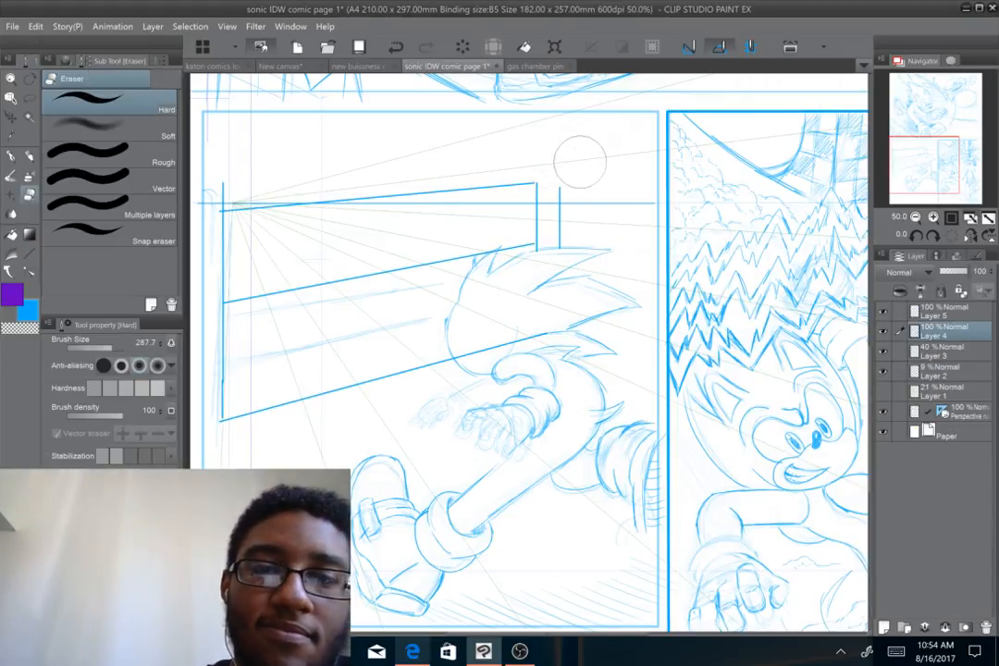
key(u)
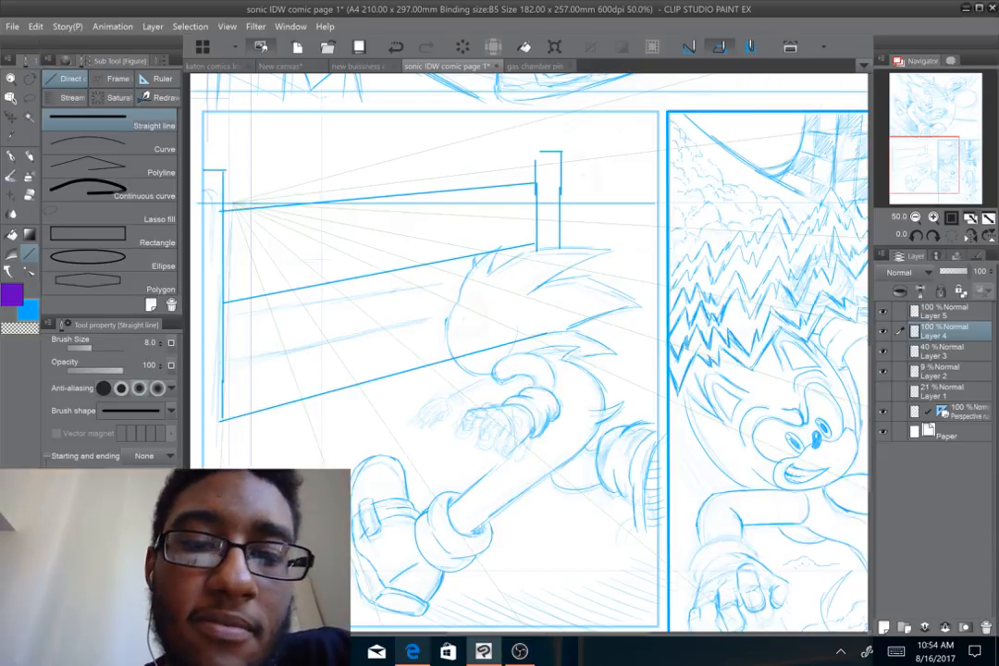
key(ctrl+minus)
key(ctrl+minus)
key(asciicircum)
key(asciicircum)
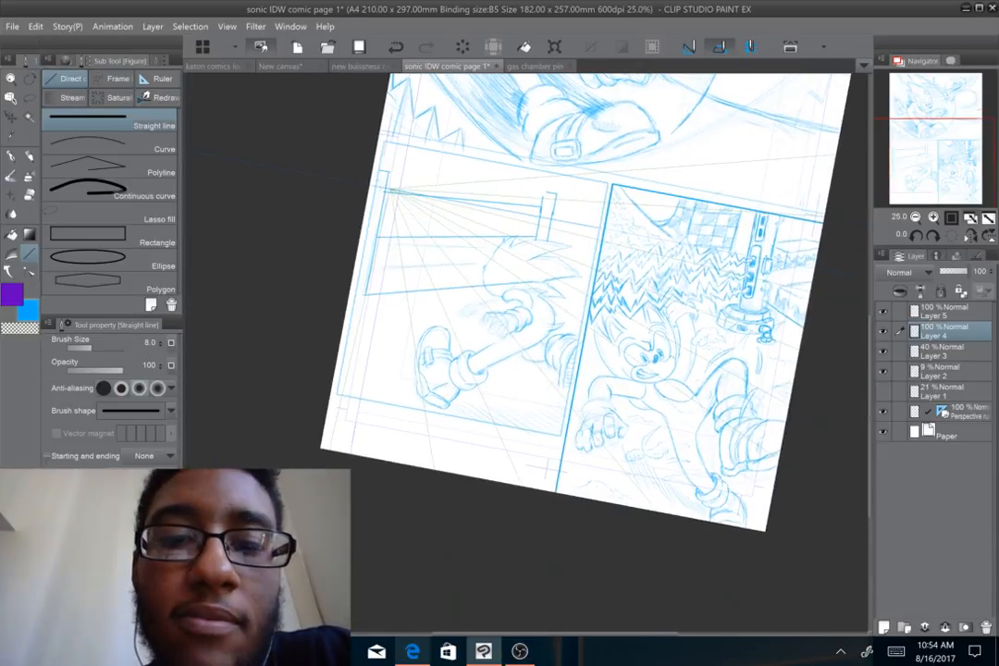
key(minus)
key(minus)
drag(573, 278, 497, 386)
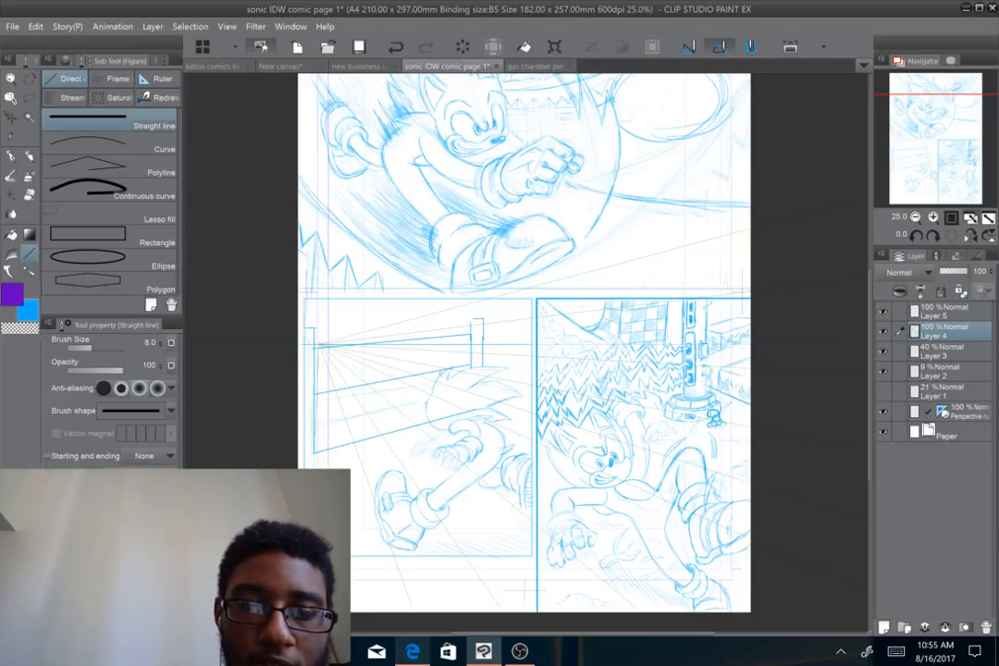
Erase the lowest rail and the left post's lower edge with the Hard eraser, then redraw that rail at a shallower slope across the panel
key(e)
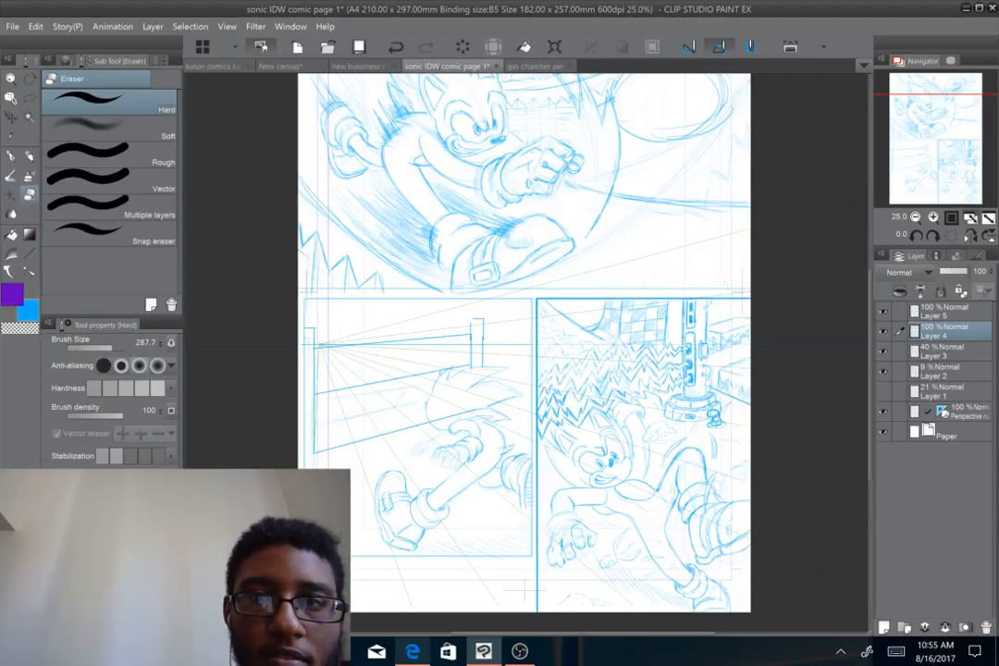
scroll(504, 389, up, 3)
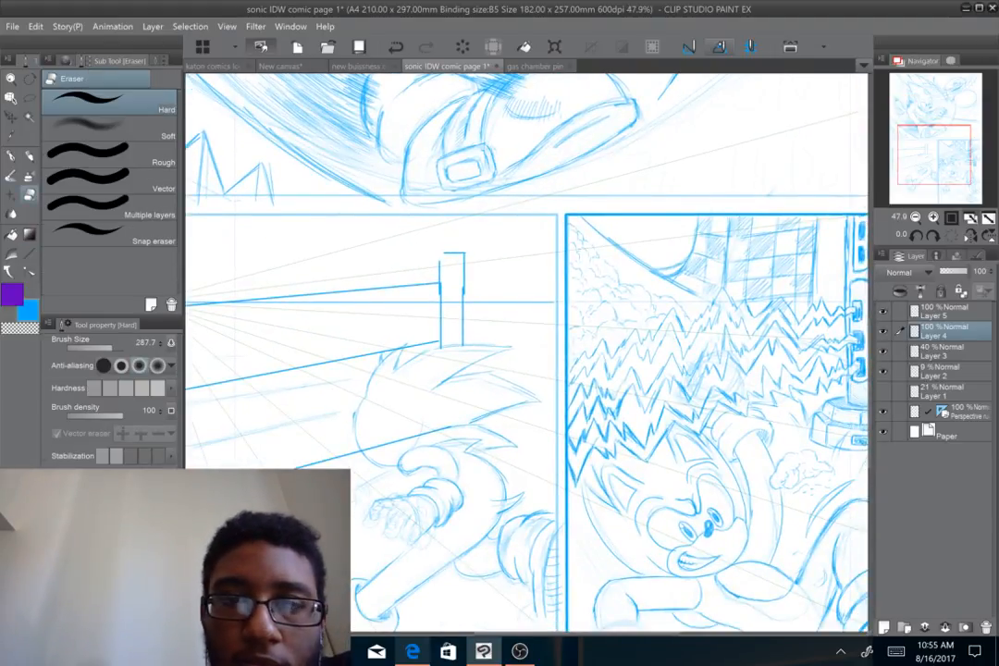
drag(435, 388, 625, 290)
mouse_move(636, 331)
mouse_down()
mouse_move(317, 419)
mouse_move(350, 411)
mouse_move(332, 248)
mouse_move(335, 414)
mouse_up()
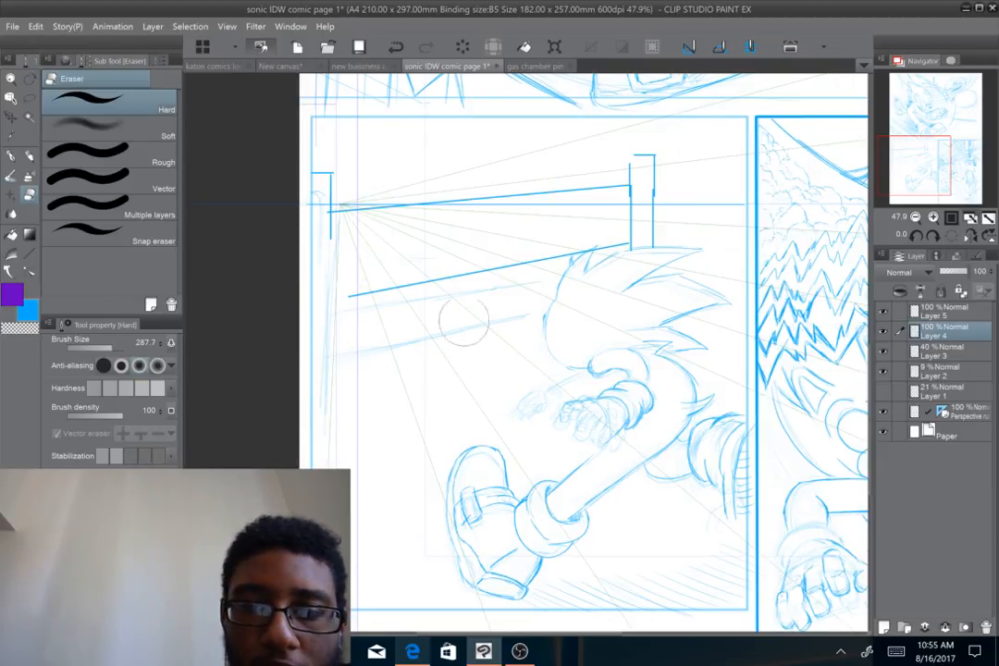
click(30, 253)
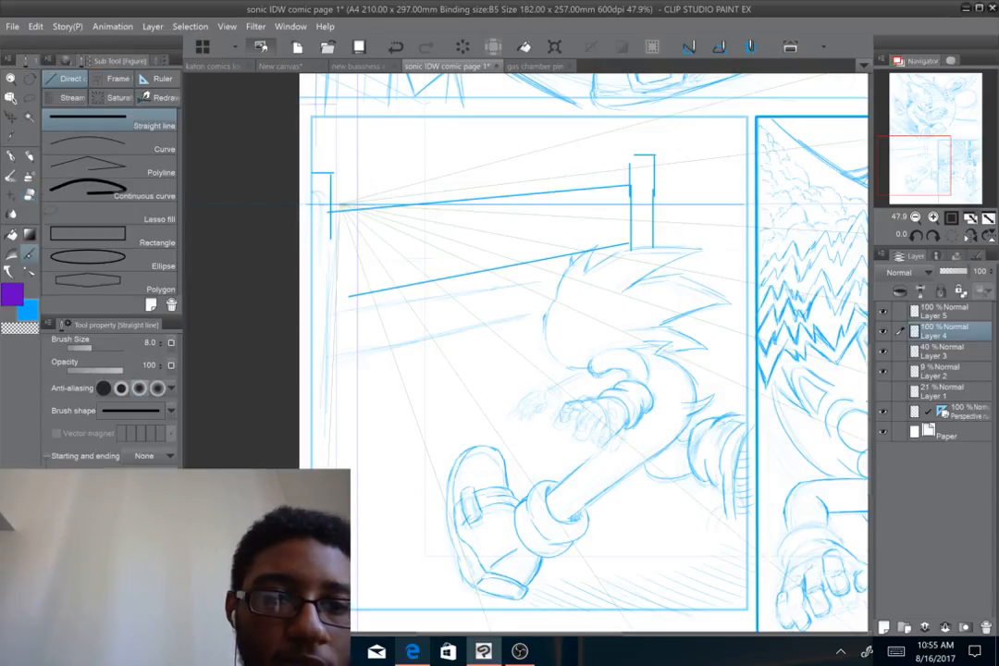
drag(306, 363, 725, 297)
Erase the two upper fence rails with the Hard eraser and redraw them as straight lines extending past the right post
key(e)
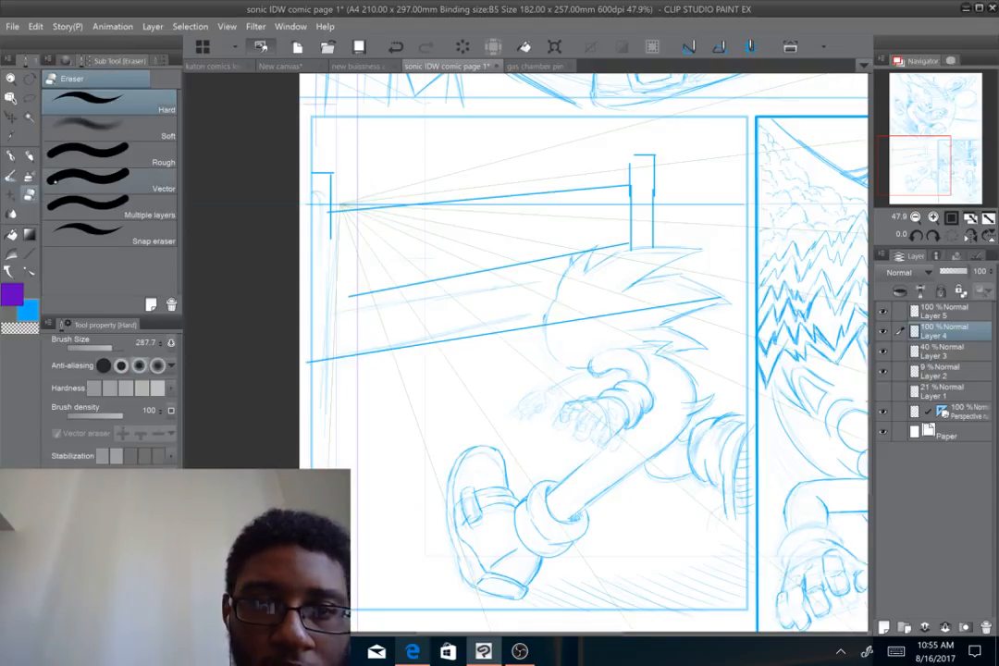
mouse_move(339, 297)
mouse_down()
mouse_move(608, 241)
mouse_move(608, 186)
mouse_move(322, 210)
mouse_up()
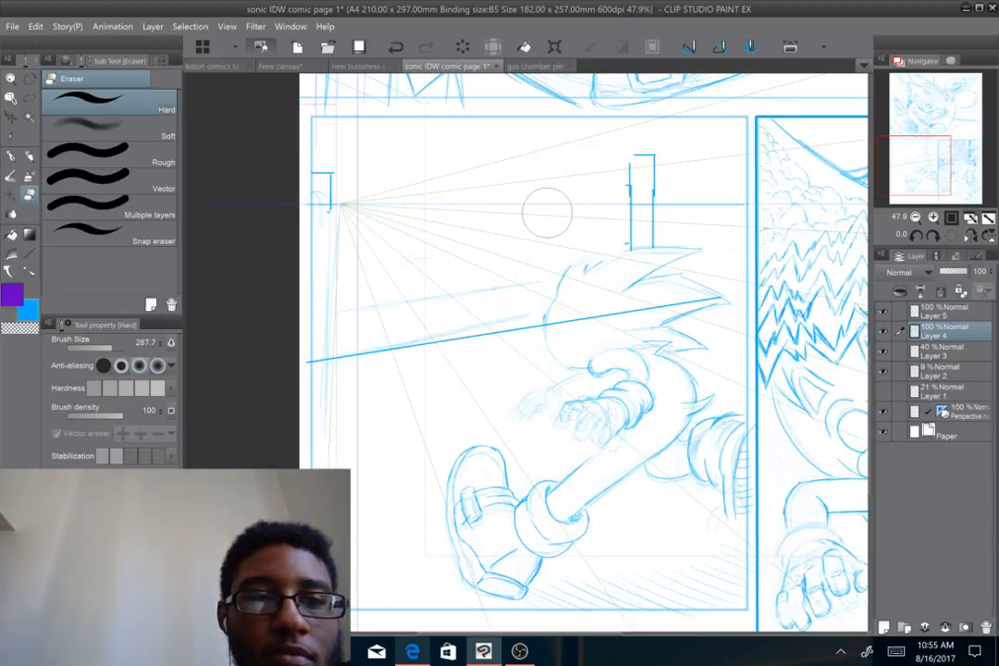
click(30, 251)
drag(322, 277, 723, 236)
drag(328, 208, 683, 184)
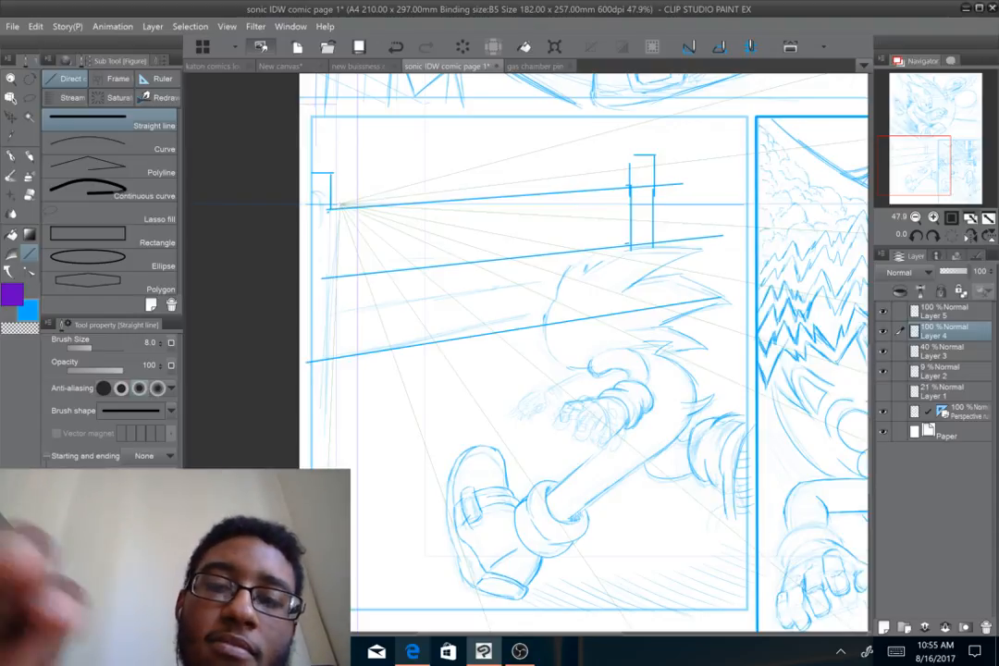
scroll(405, 239, down, 1)
drag(647, 351, 353, 352)
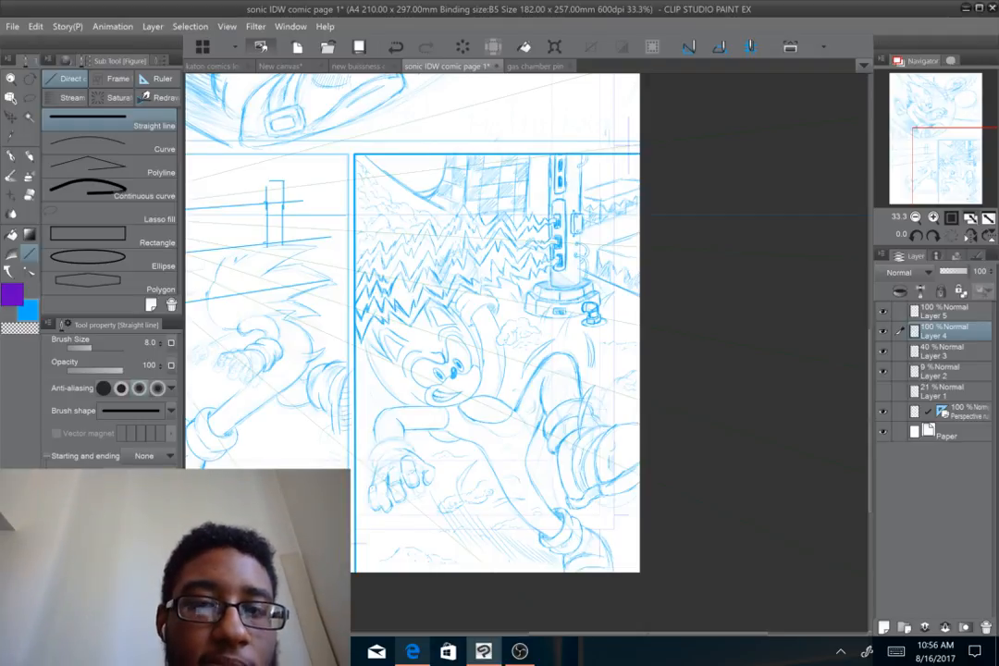
drag(499, 324, 524, 327)
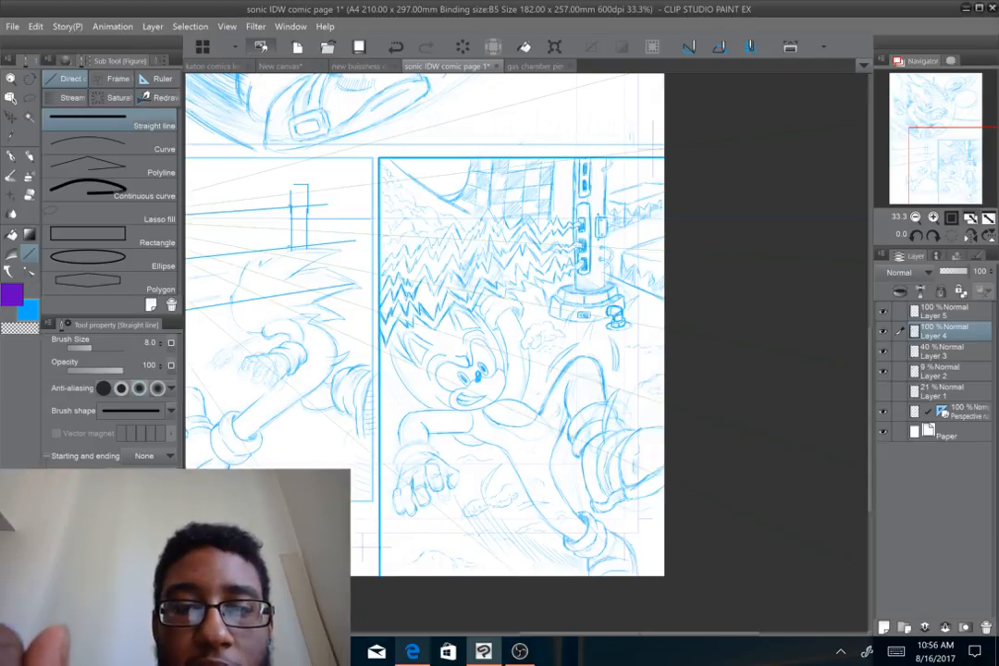
drag(462, 323, 628, 335)
Outline the first curled finger and the top edge of the running character's near glove with the Darker pencil
scroll(558, 324, up, 3)
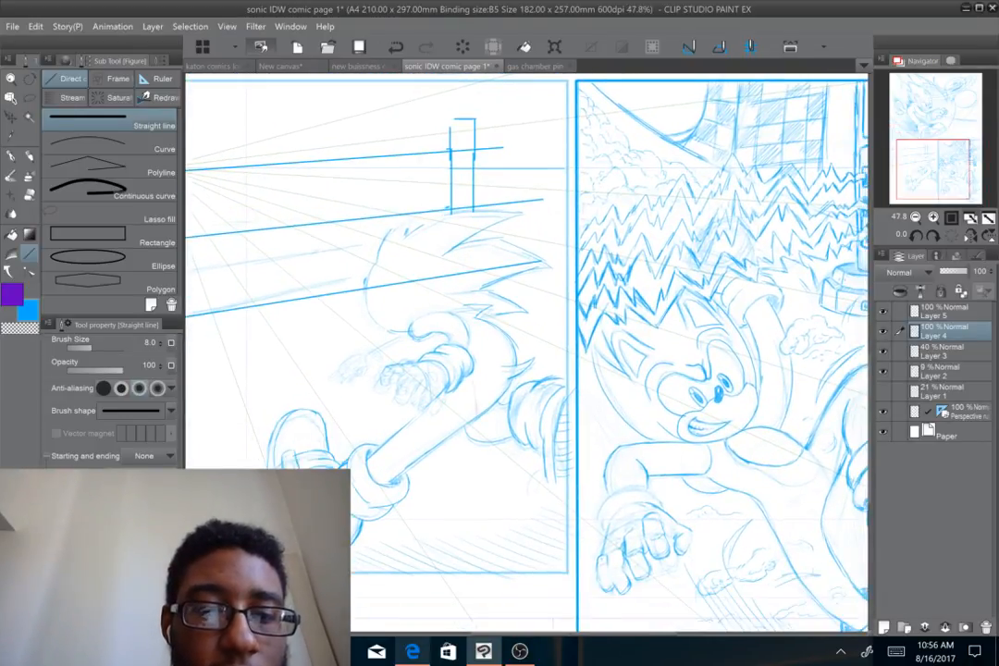
scroll(442, 498, up, 4)
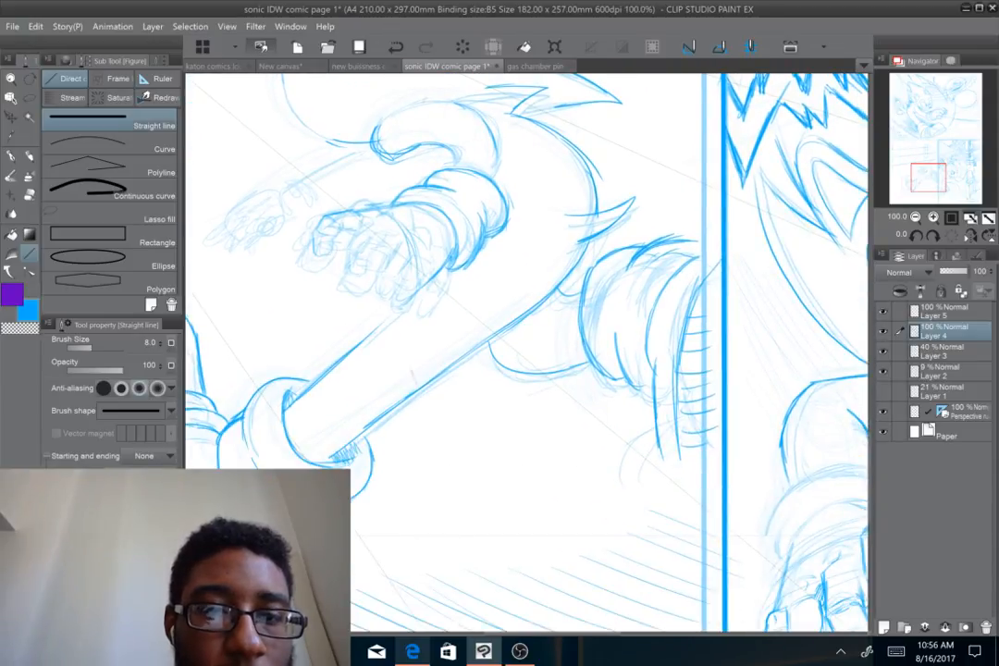
scroll(526, 351, up, 1)
drag(526, 351, 552, 391)
key(p)
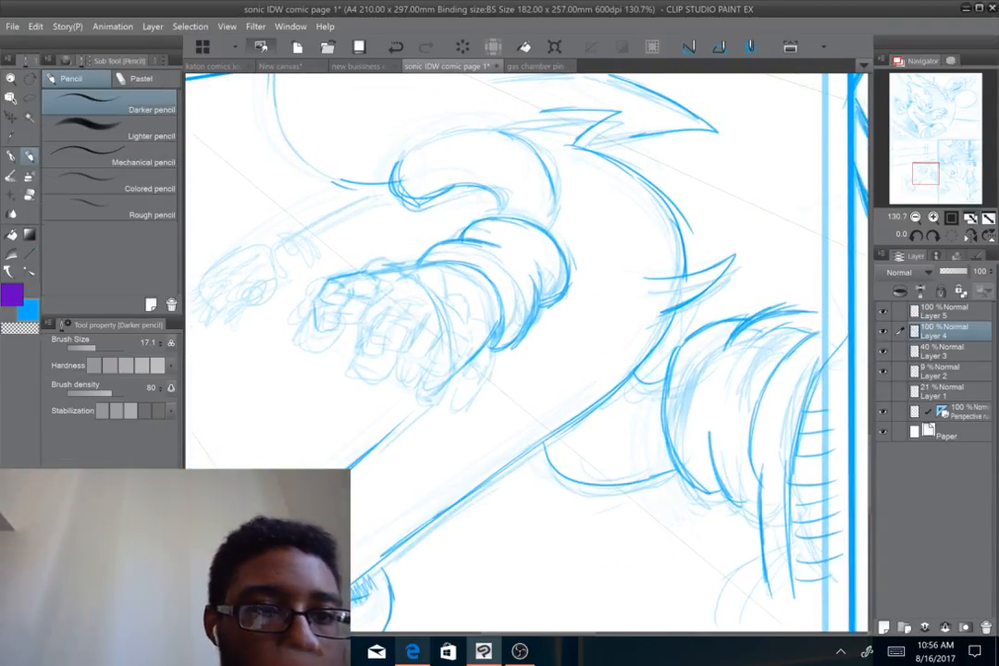
key(p)
key(p)
key(p)
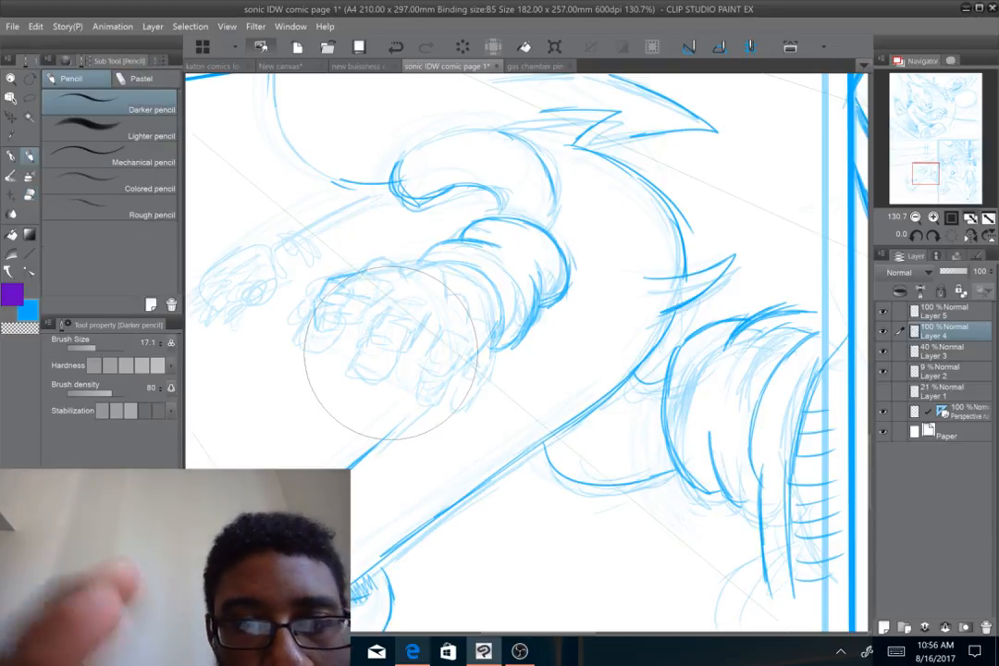
scroll(365, 320, up, 1)
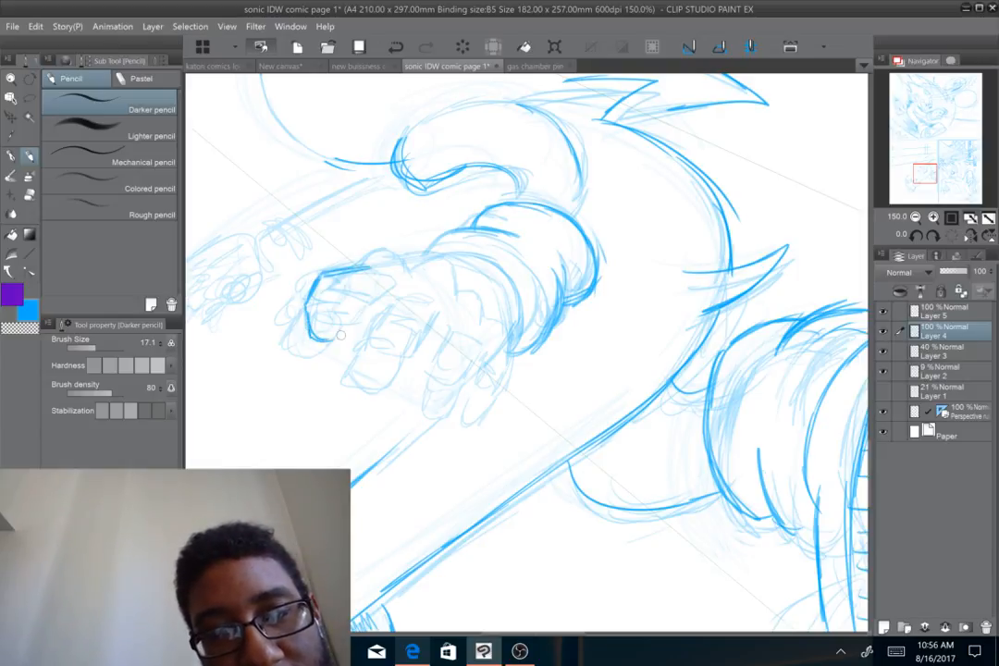
drag(335, 338, 340, 309)
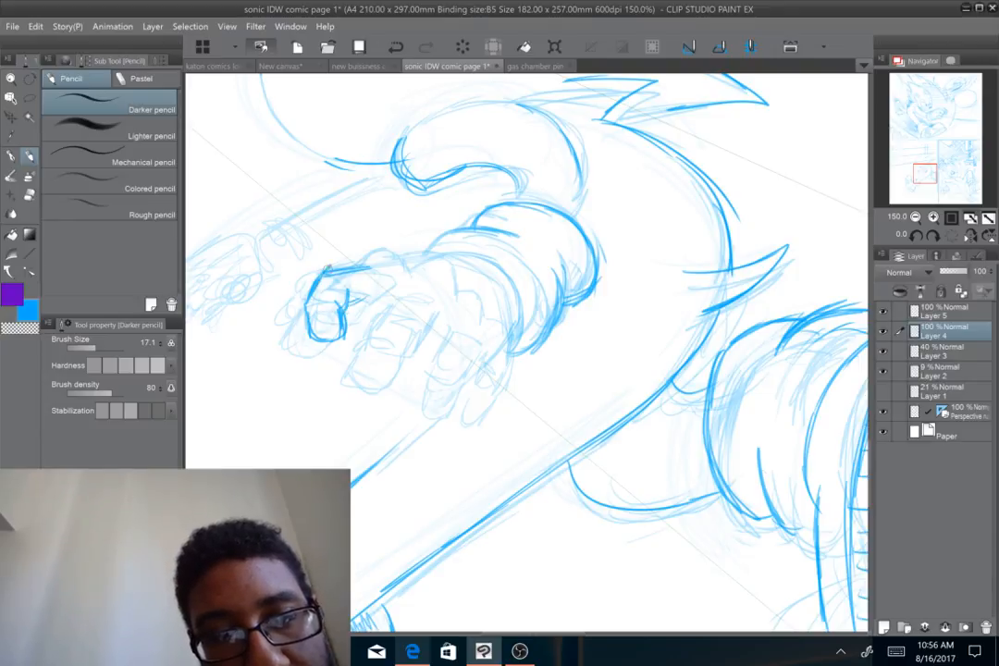
drag(349, 268, 325, 243)
drag(379, 178, 398, 176)
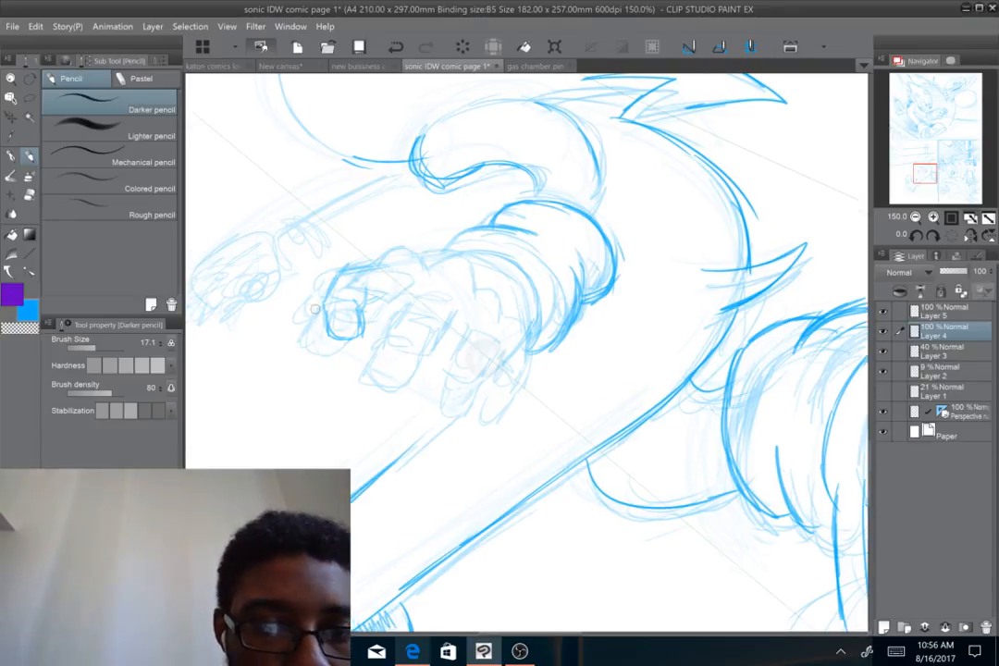
drag(323, 311, 335, 277)
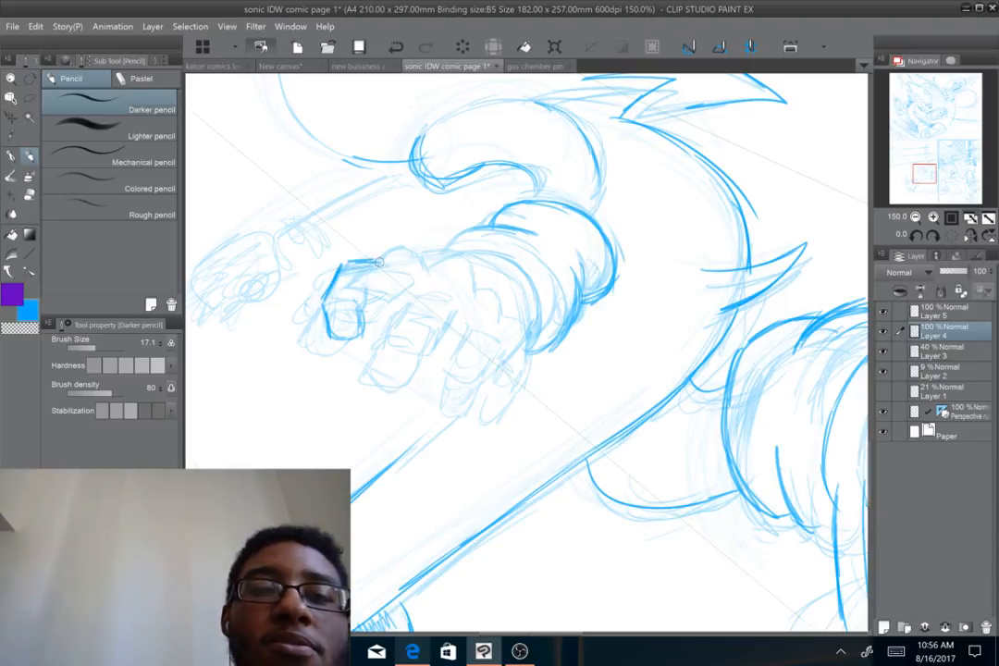
drag(344, 265, 385, 251)
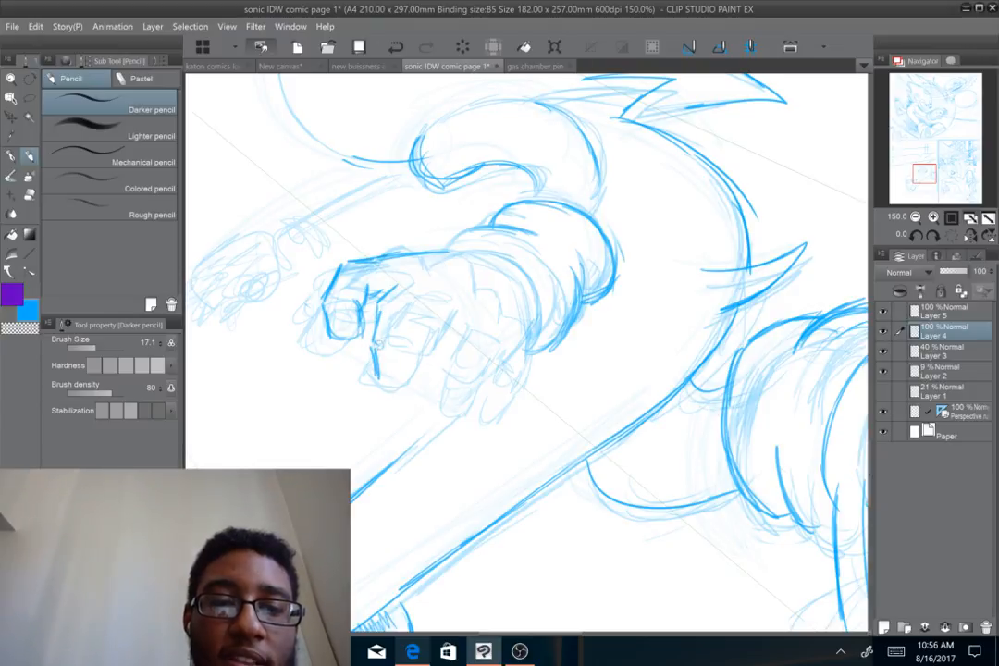
Outline the near glove's remaining three fingers with rounded fingertips and short crease lines, redoing the middle fingertip
drag(379, 381, 395, 383)
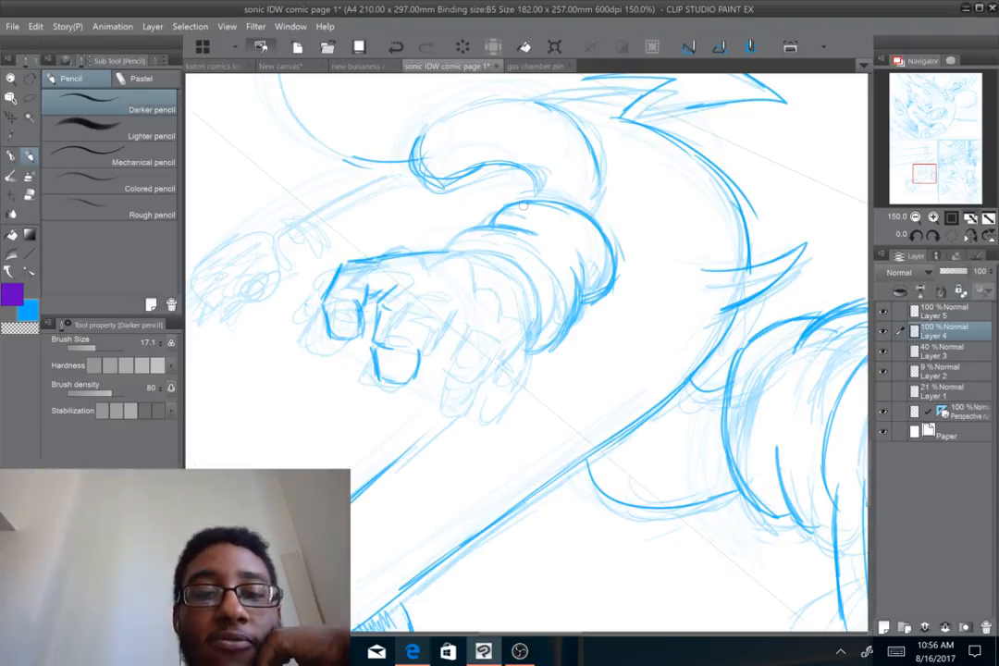
key(ctrl+z)
key(ctrl+z)
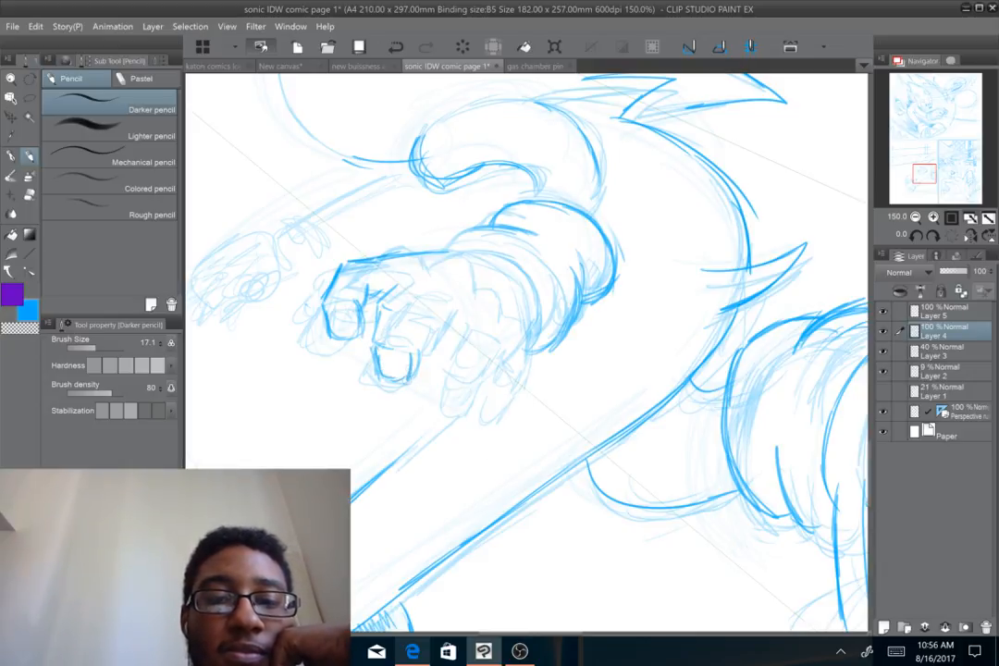
drag(426, 315, 420, 344)
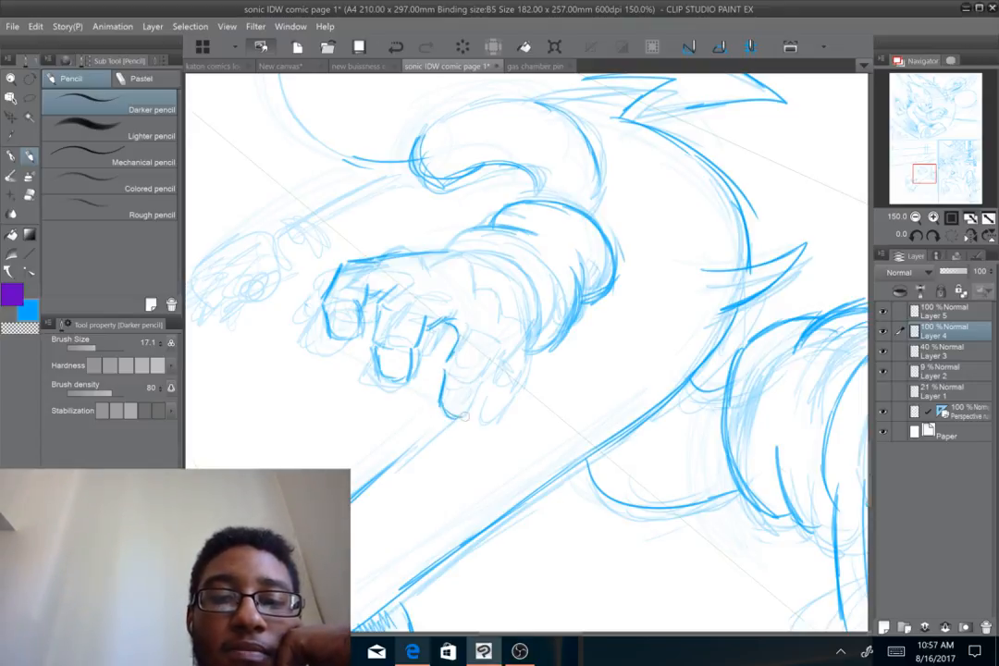
drag(467, 411, 497, 359)
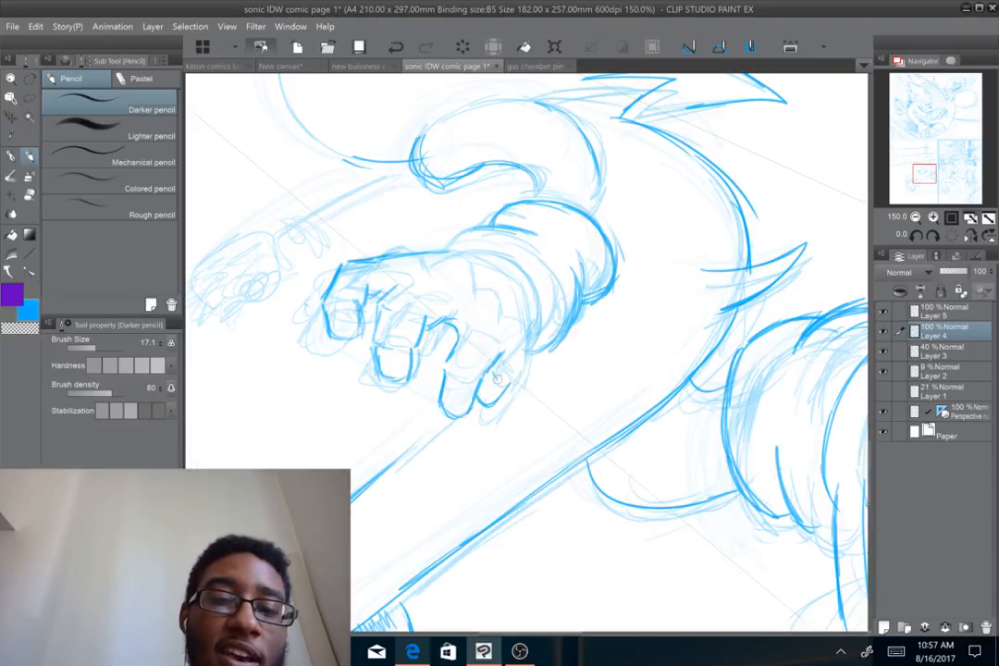
drag(514, 380, 525, 346)
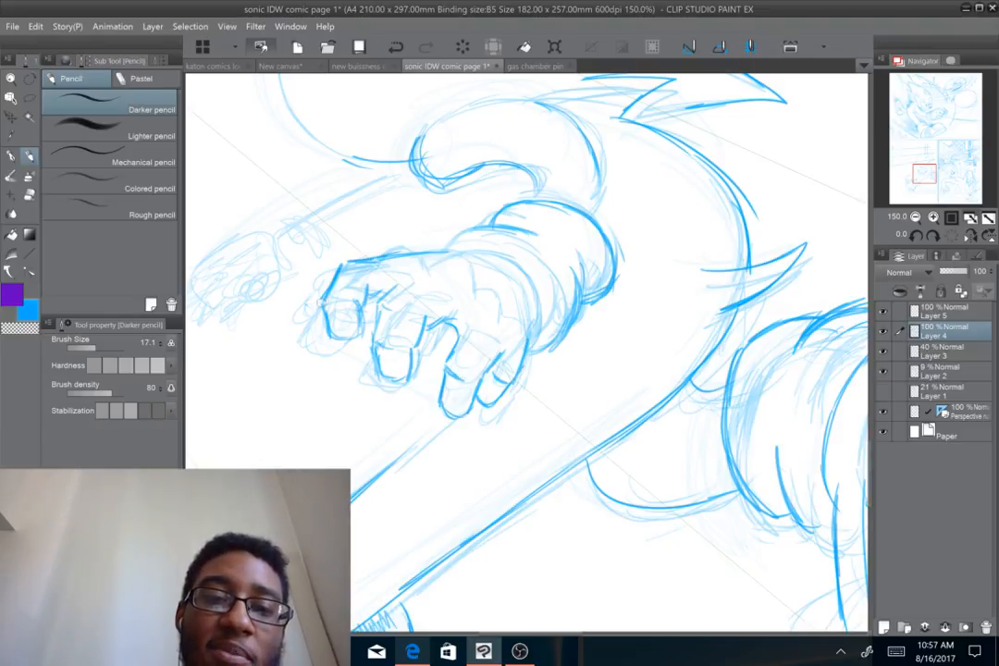
Darken the back of the near glove with a bold curve from the knuckles around the wrist to the last finger
drag(329, 270, 358, 493)
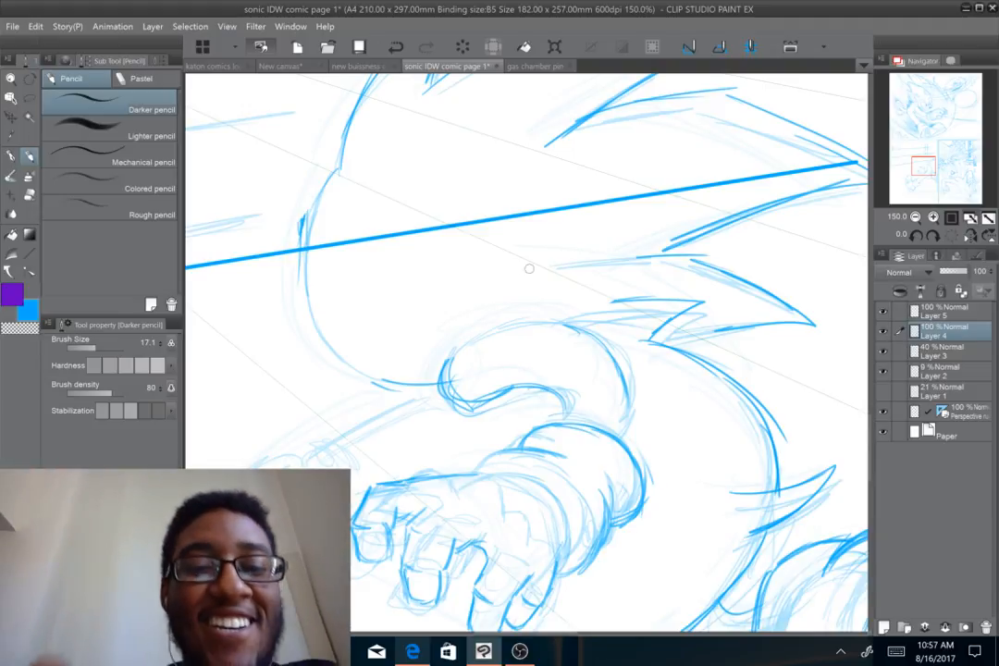
drag(529, 268, 423, 69)
drag(463, 352, 515, 349)
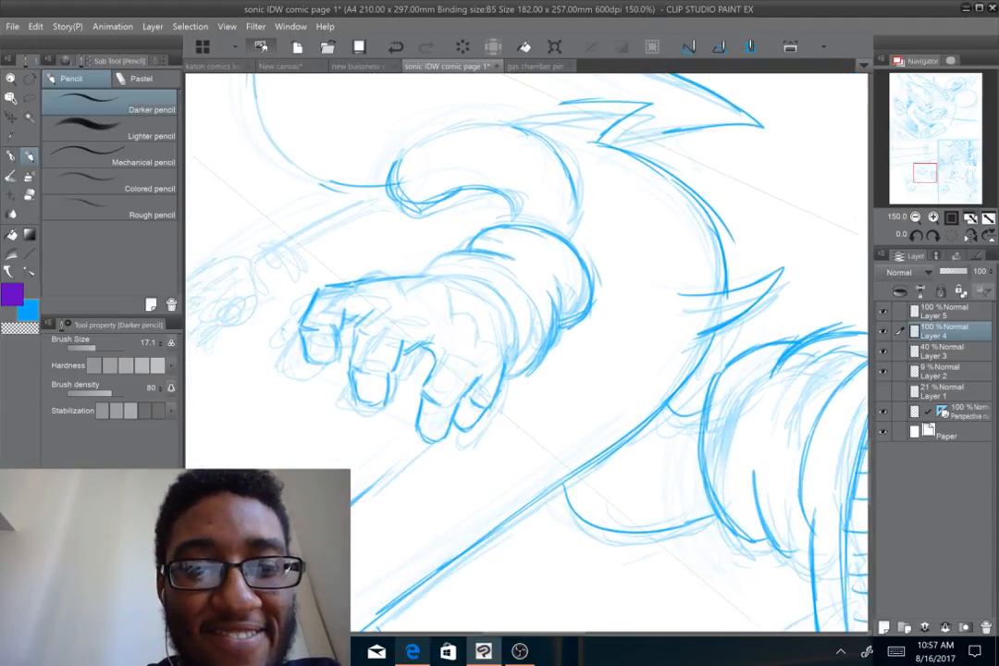
key(ctrl+plus)
drag(444, 343, 549, 358)
drag(484, 263, 528, 269)
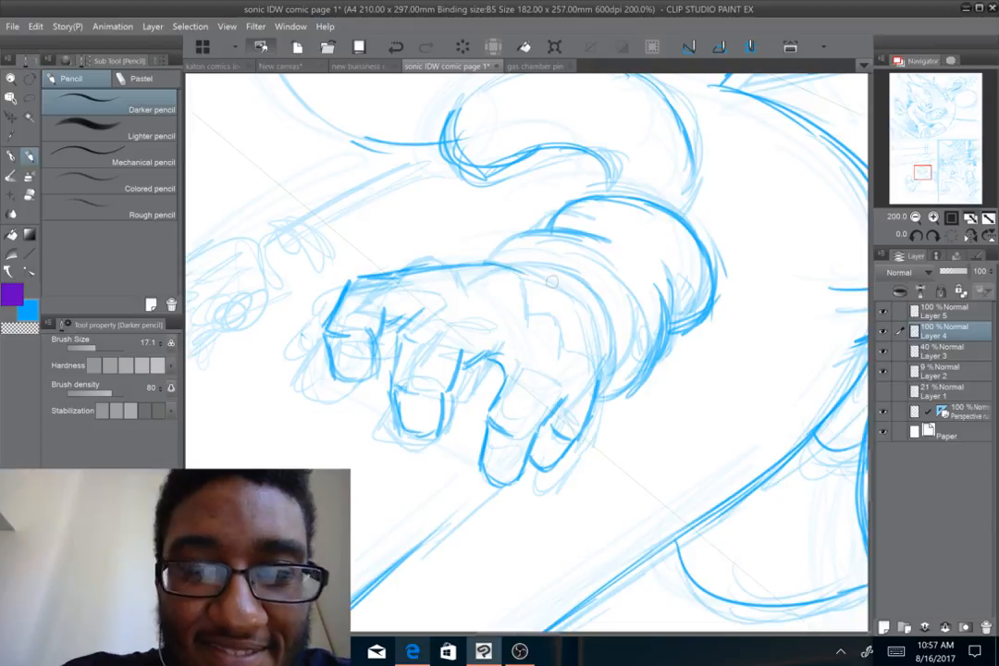
drag(597, 347, 599, 392)
drag(592, 319, 599, 390)
drag(579, 290, 597, 332)
drag(561, 281, 581, 298)
drag(470, 267, 535, 259)
mouse_move(505, 259)
mouse_down()
mouse_move(585, 287)
mouse_move(592, 323)
mouse_up()
drag(575, 285, 595, 365)
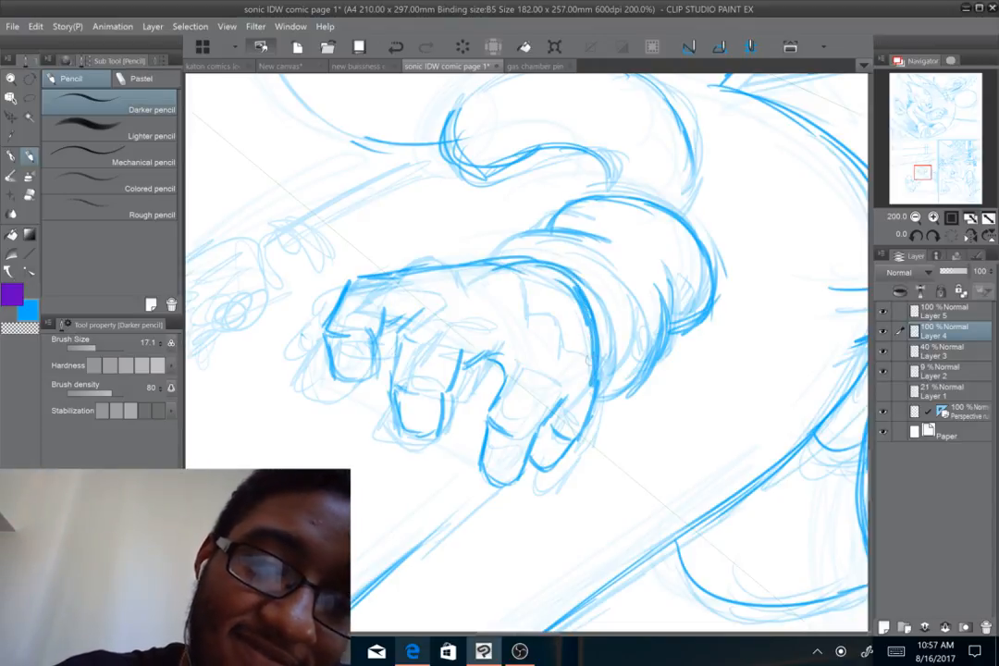
Firm up the upper and lower edges of the near glove's cuff and the arm contours joining it
drag(495, 257, 553, 232)
mouse_move(597, 399)
mouse_down()
mouse_move(634, 383)
mouse_move(664, 326)
mouse_up()
mouse_move(593, 165)
mouse_down()
mouse_move(589, 192)
mouse_move(531, 238)
mouse_move(547, 247)
mouse_move(541, 272)
mouse_up()
mouse_move(624, 201)
mouse_down()
mouse_move(642, 250)
mouse_move(626, 302)
mouse_up()
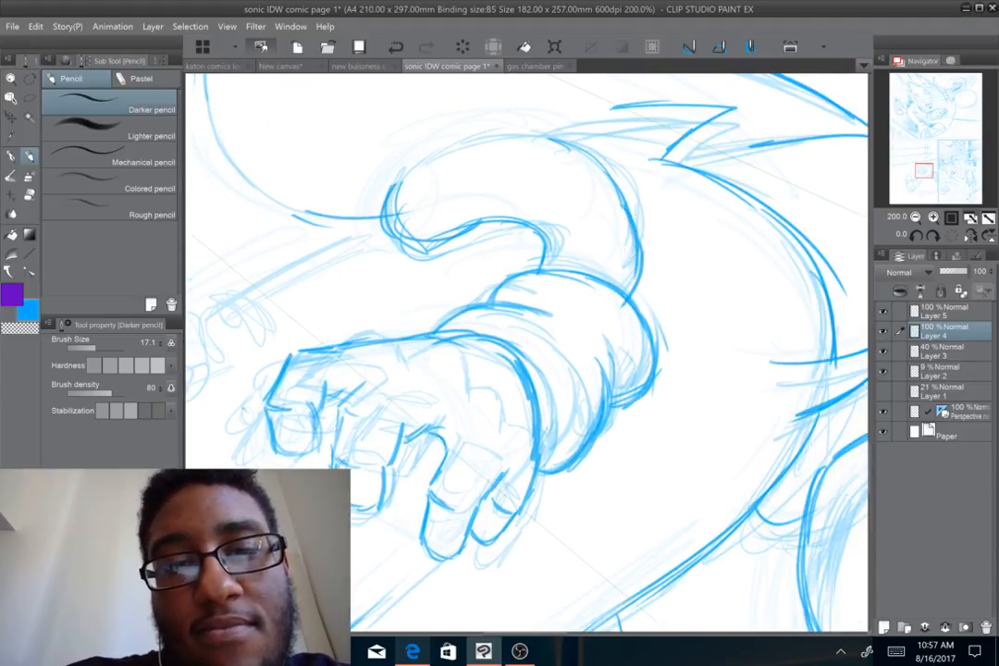
Outline the thumb, outstretched fingers and curled fingers of the character's far hand over the rough sketch
mouse_move(416, 370)
mouse_down()
mouse_move(622, 293)
mouse_move(691, 312)
mouse_up()
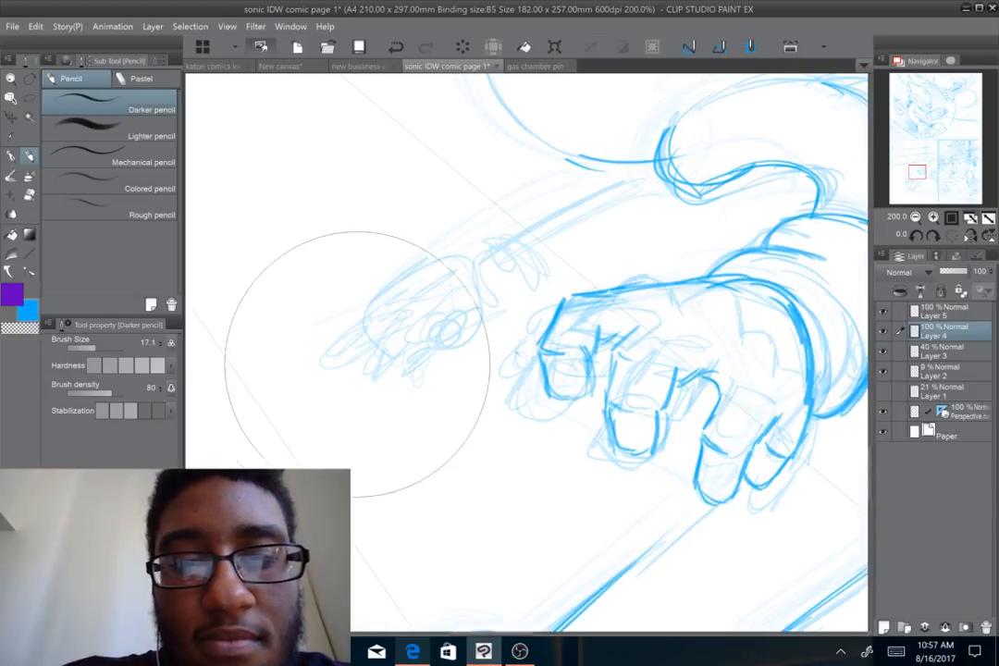
mouse_move(387, 297)
mouse_down()
mouse_move(417, 287)
mouse_move(359, 331)
mouse_up()
mouse_move(389, 296)
mouse_down()
mouse_move(331, 321)
mouse_move(344, 329)
mouse_move(419, 304)
mouse_move(428, 273)
mouse_up()
mouse_move(409, 317)
mouse_down()
mouse_move(447, 309)
mouse_move(444, 348)
mouse_up()
drag(492, 305, 466, 349)
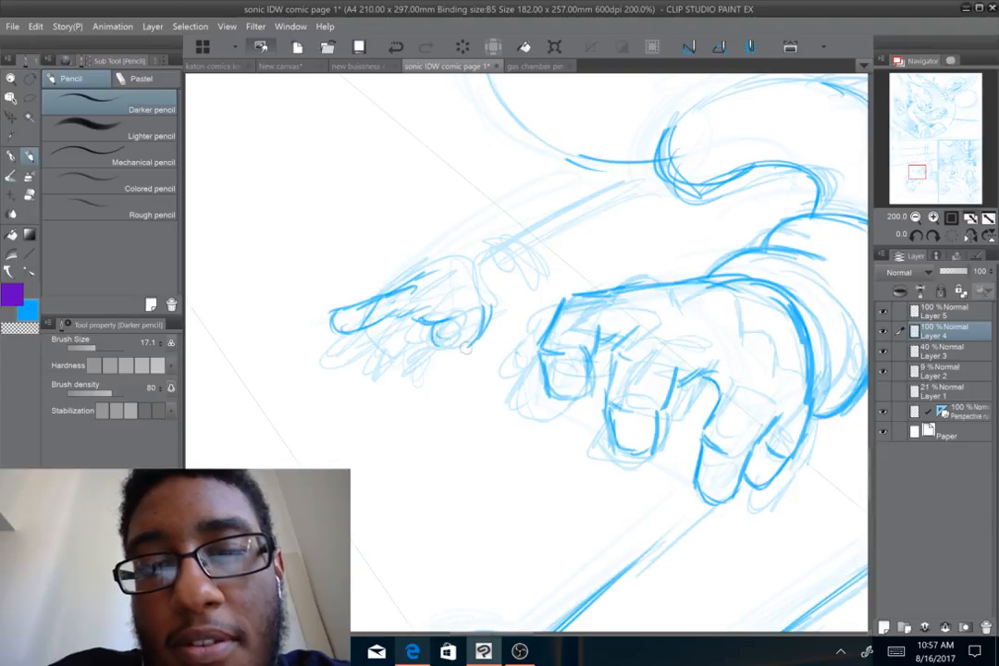
drag(368, 276, 400, 303)
mouse_move(442, 359)
mouse_down()
mouse_move(427, 373)
mouse_move(408, 362)
mouse_up()
drag(388, 320, 372, 345)
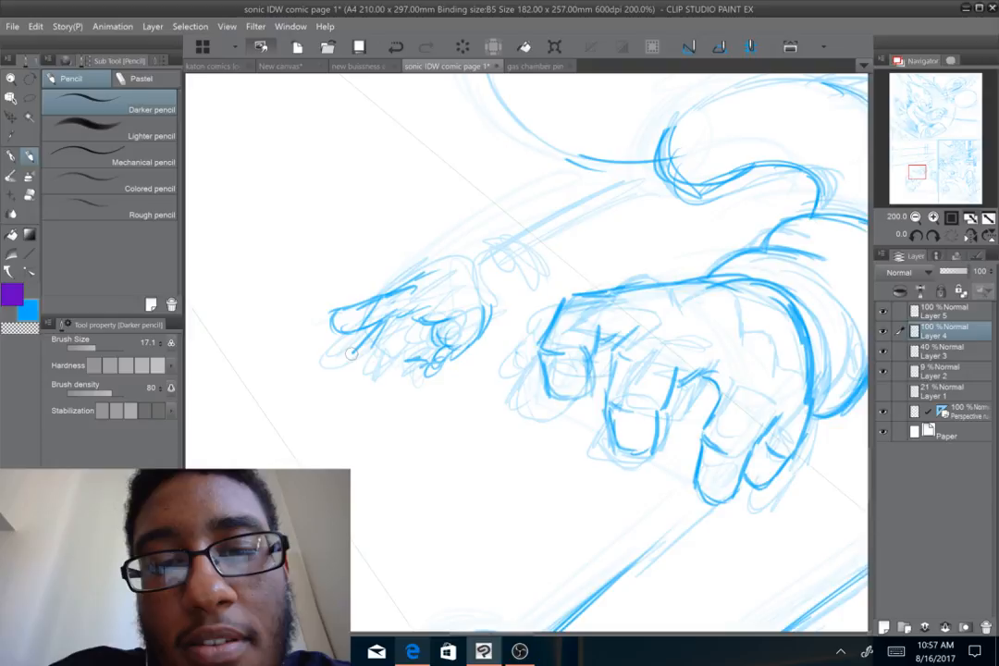
mouse_move(351, 353)
mouse_down()
mouse_move(380, 353)
mouse_move(396, 377)
mouse_move(413, 379)
mouse_move(417, 357)
mouse_up()
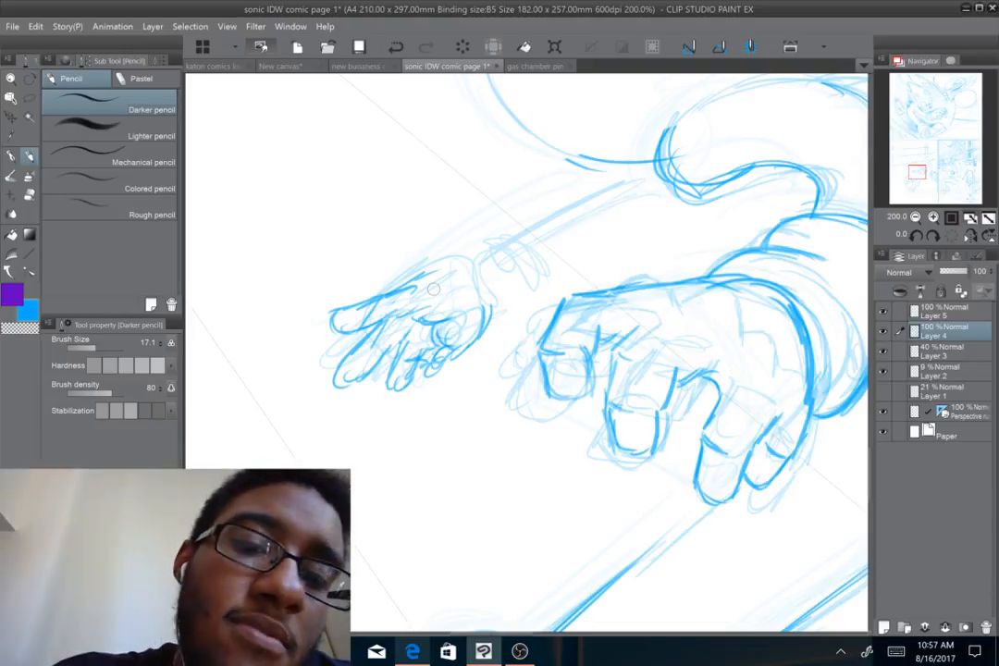
Darken the back of the far hand and draw the rounded glove cuff around its wrist
mouse_move(458, 252)
mouse_down()
mouse_move(396, 294)
mouse_move(447, 253)
mouse_up()
mouse_move(457, 251)
mouse_down()
mouse_move(400, 291)
mouse_move(463, 253)
mouse_move(487, 251)
mouse_up()
drag(485, 325, 497, 293)
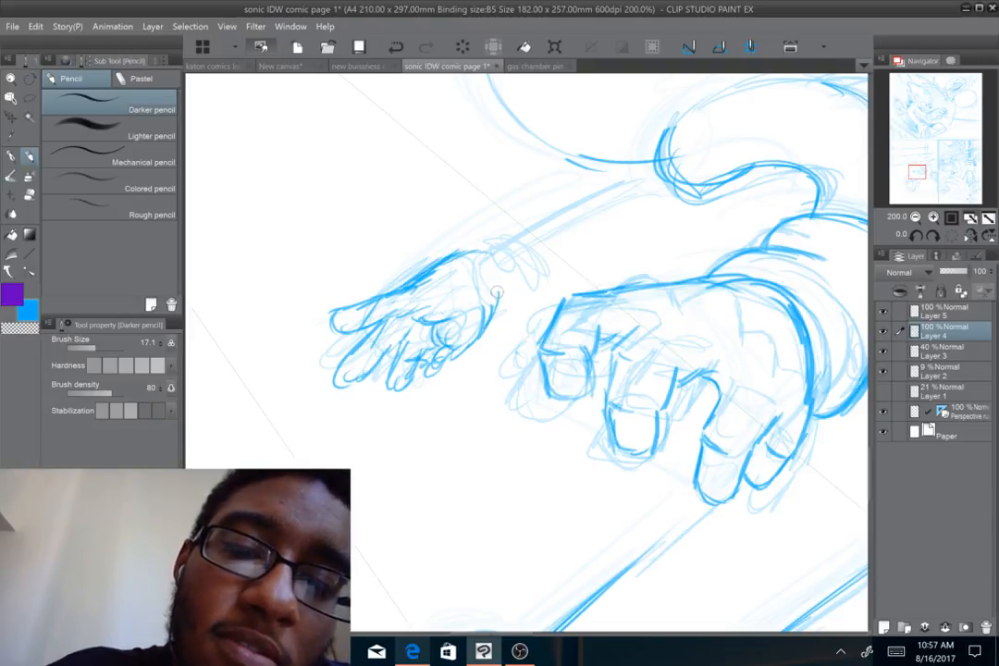
mouse_move(483, 251)
mouse_down()
mouse_move(509, 292)
mouse_move(500, 308)
mouse_up()
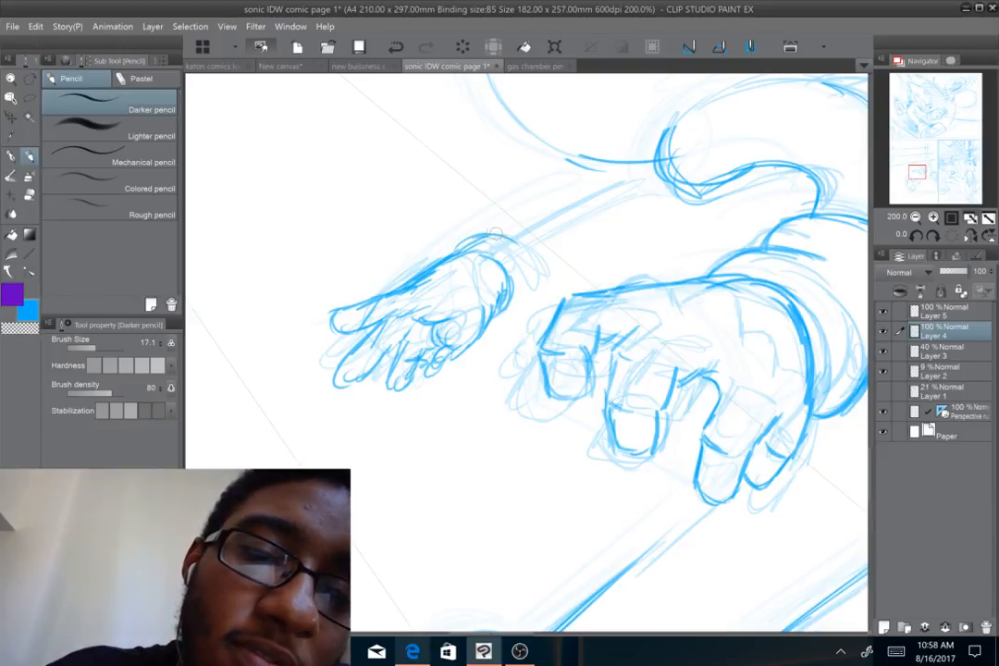
mouse_move(495, 232)
mouse_down()
mouse_move(524, 220)
mouse_move(555, 274)
mouse_up()
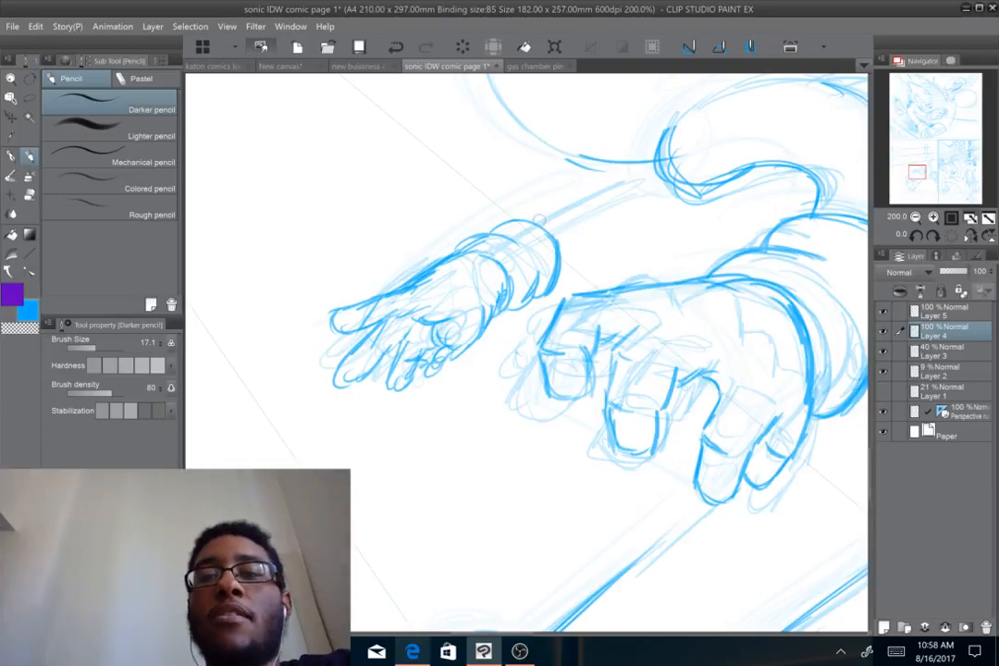
Draw the far forearm's upper and lower contours from the glove cuff to the body, continuing beneath the near arm
drag(539, 221, 653, 173)
drag(560, 264, 658, 223)
drag(563, 266, 669, 213)
drag(607, 241, 706, 205)
drag(578, 205, 651, 173)
drag(707, 139, 555, 146)
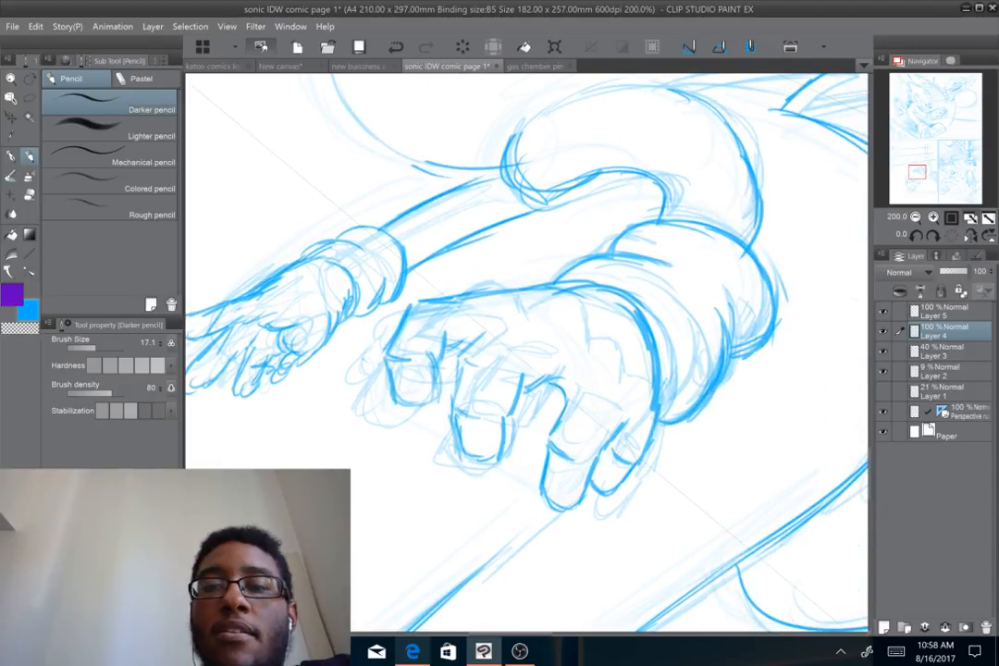
drag(545, 197, 628, 227)
drag(546, 129, 459, 217)
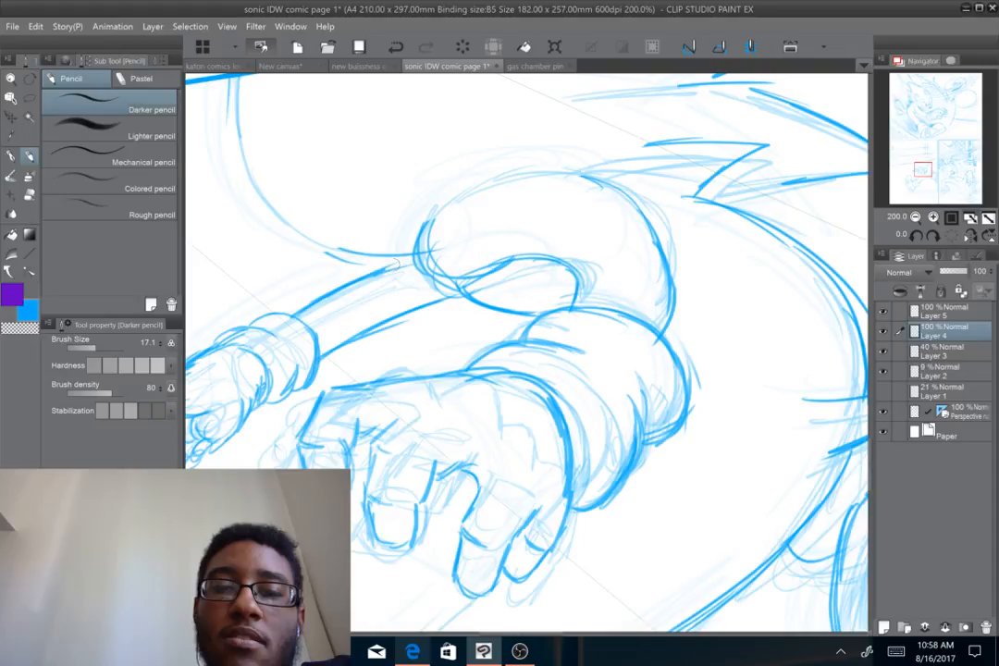
Darken the head's front contour and sharpen the upper head quills with bold pencil strokes
drag(394, 264, 464, 632)
drag(389, 233, 479, 163)
mouse_move(415, 212)
mouse_down()
mouse_move(512, 146)
mouse_move(407, 211)
mouse_move(302, 442)
mouse_up()
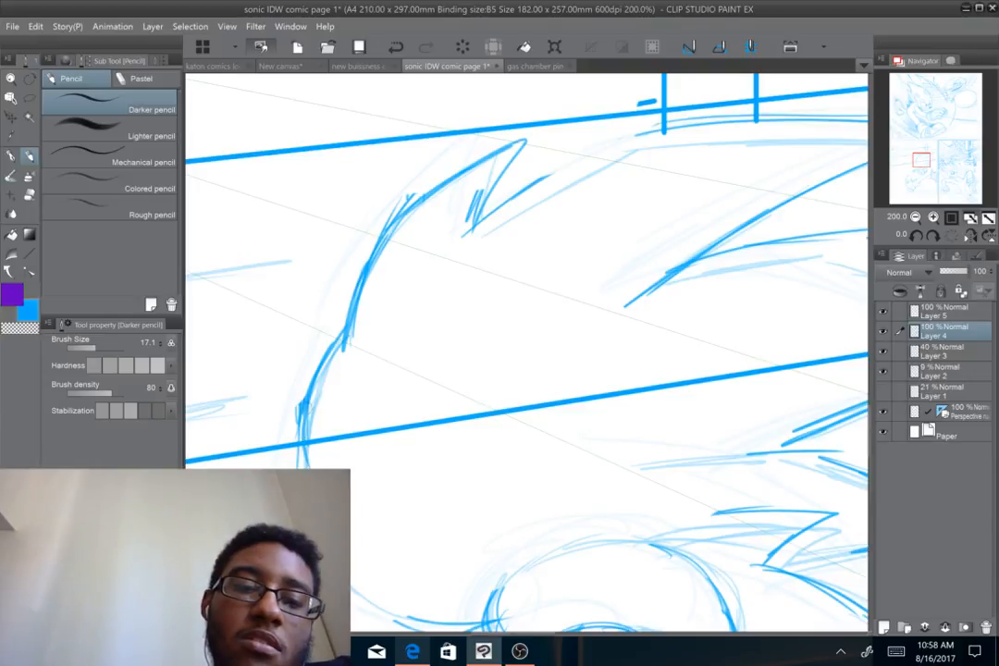
drag(525, 144, 481, 220)
drag(556, 240, 411, 345)
mouse_move(348, 315)
mouse_down()
mouse_move(437, 263)
mouse_move(518, 232)
mouse_up()
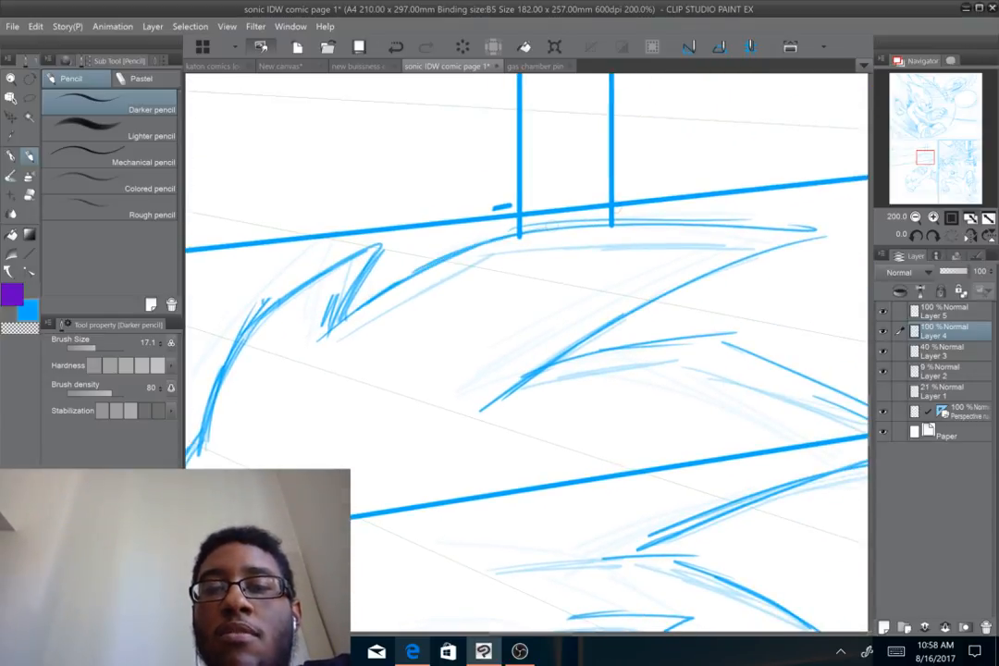
mouse_move(580, 553)
mouse_down()
mouse_move(497, 466)
mouse_move(492, 405)
mouse_move(387, 316)
mouse_up()
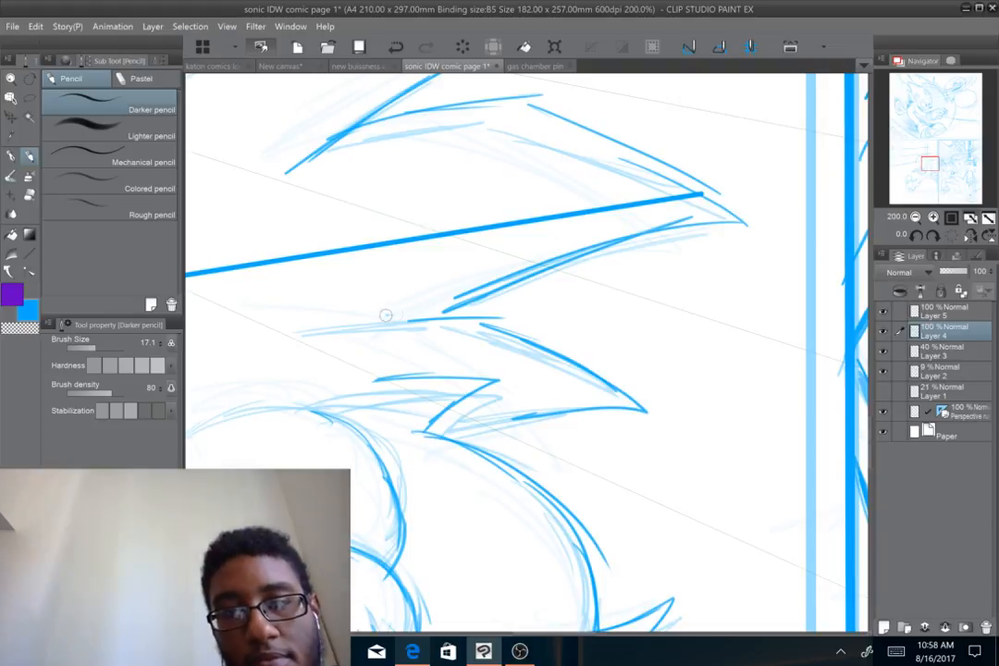
Sketch small curved motion marks in the empty space ahead of the running character's raised shoe in the lower-left panel
scroll(385, 314, down, 4)
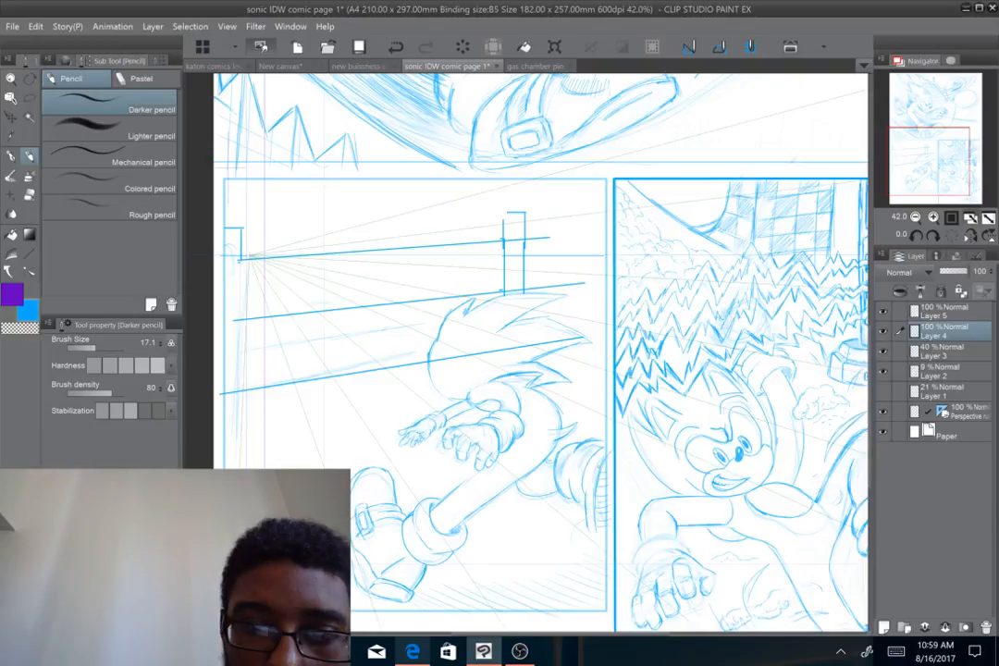
drag(677, 494, 547, 367)
scroll(547, 367, up, 1)
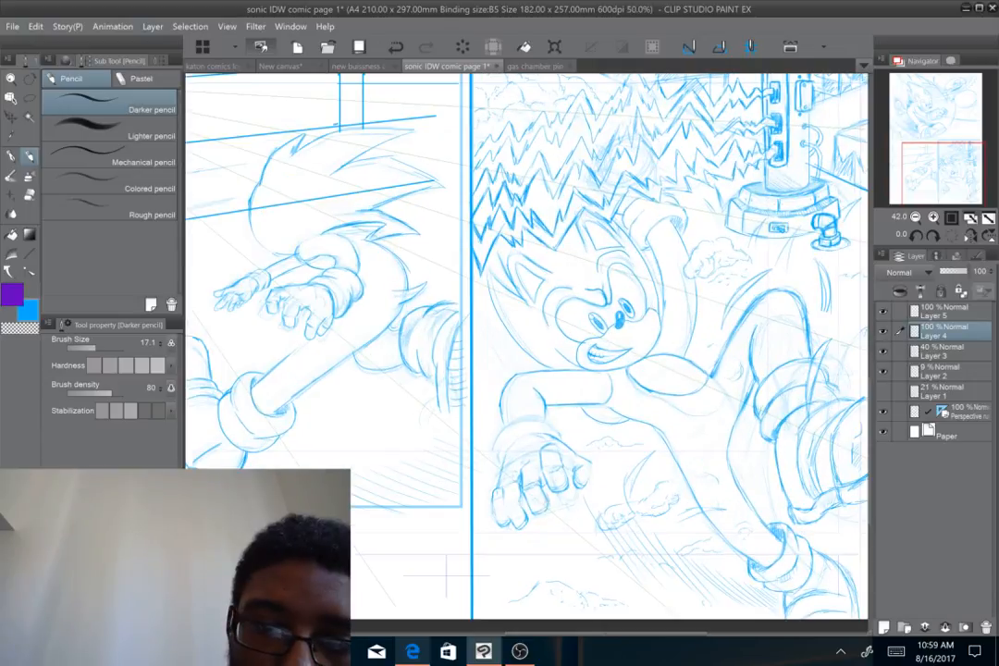
drag(370, 324, 728, 370)
scroll(728, 370, up, 1)
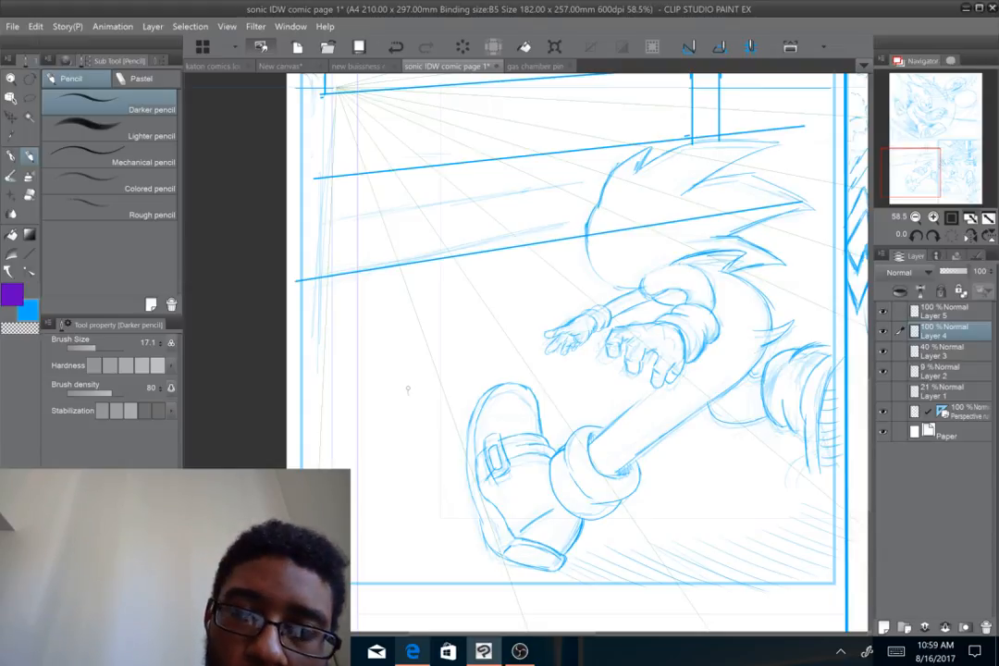
mouse_move(407, 391)
mouse_down()
mouse_move(435, 357)
mouse_move(418, 414)
mouse_up()
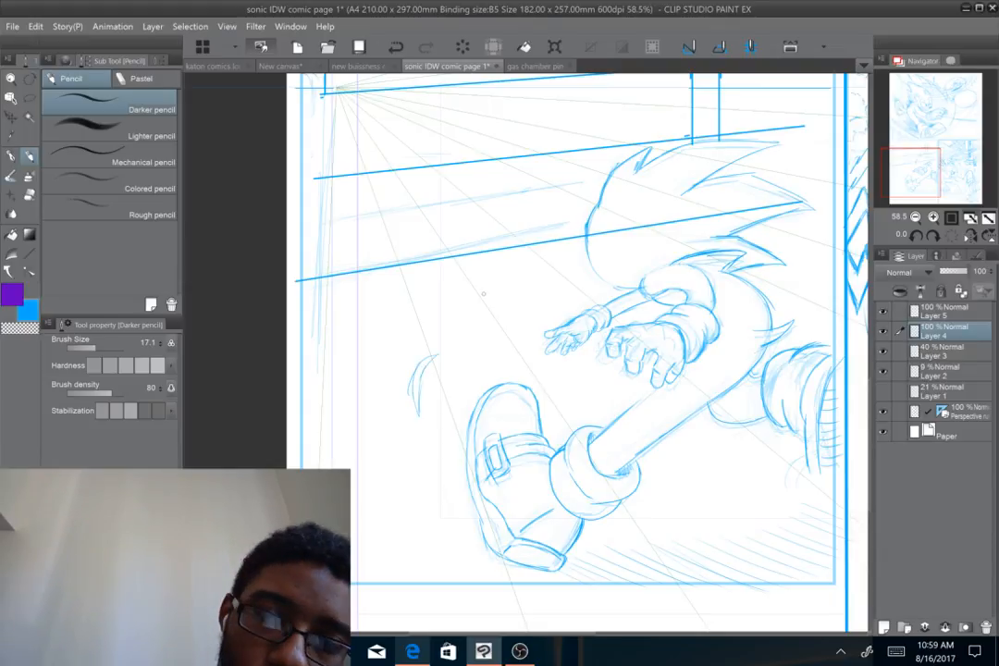
Erase the ends of the upper two perspective lines where they extend past the post in the lower-left panel, using the Hard eraser
scroll(483, 293, down, 3)
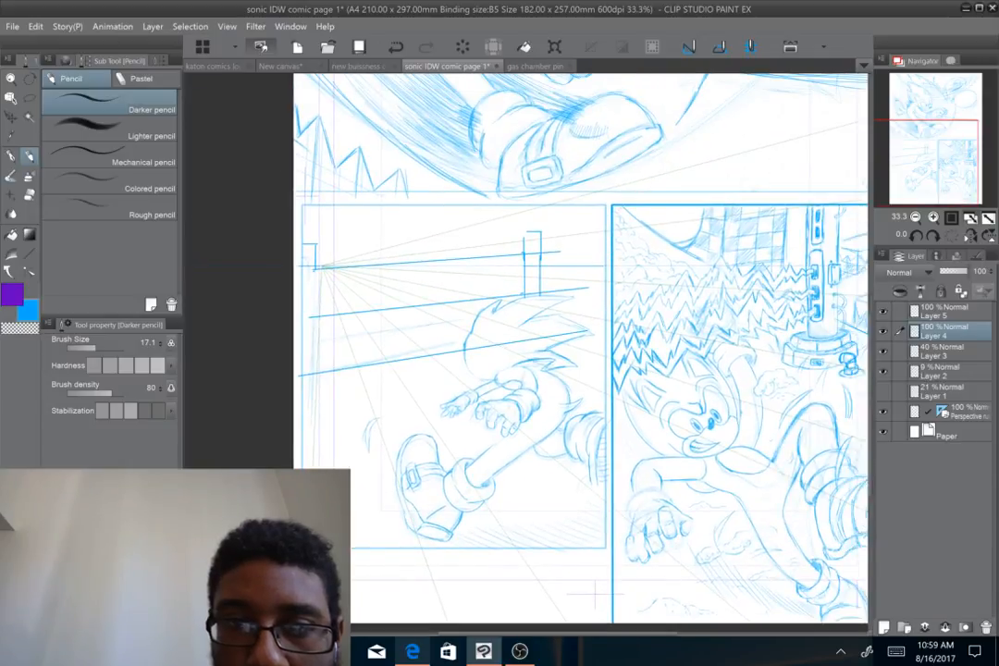
scroll(563, 294, up, 2)
scroll(527, 352, up, 1)
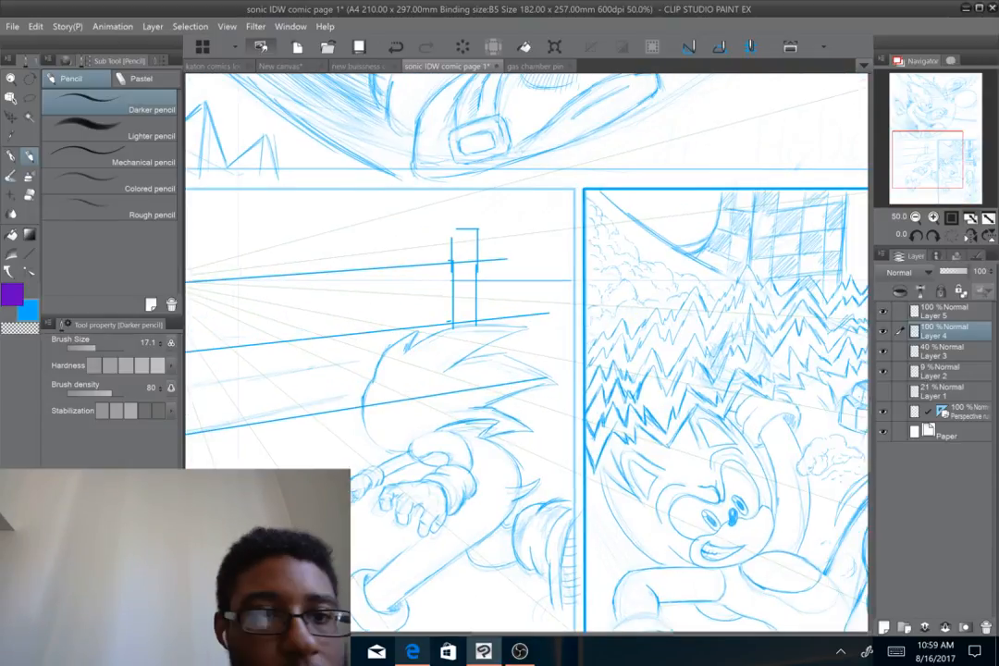
key(e)
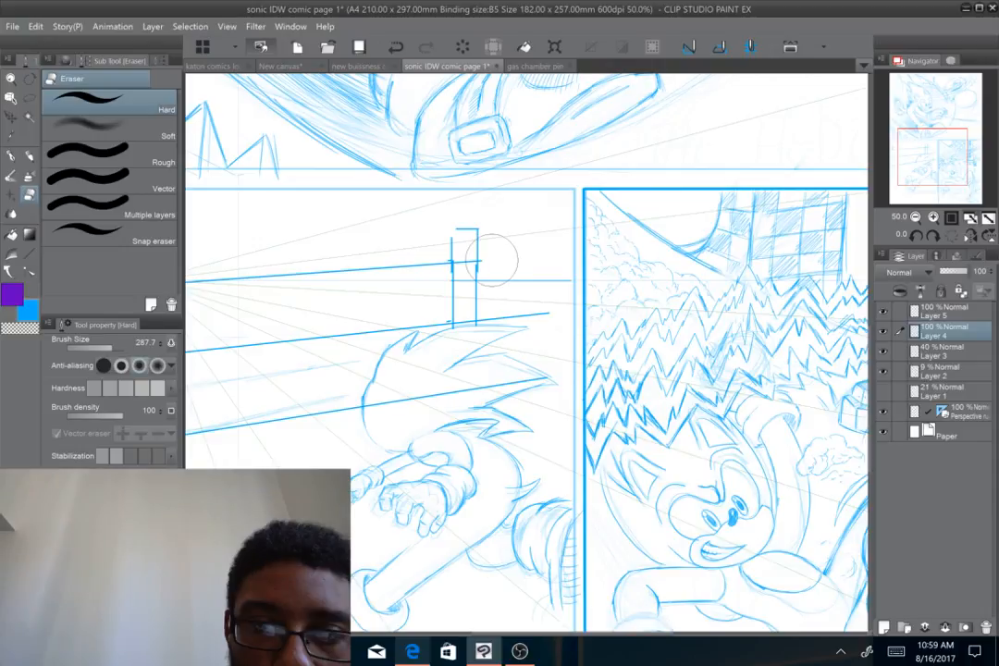
click(519, 313)
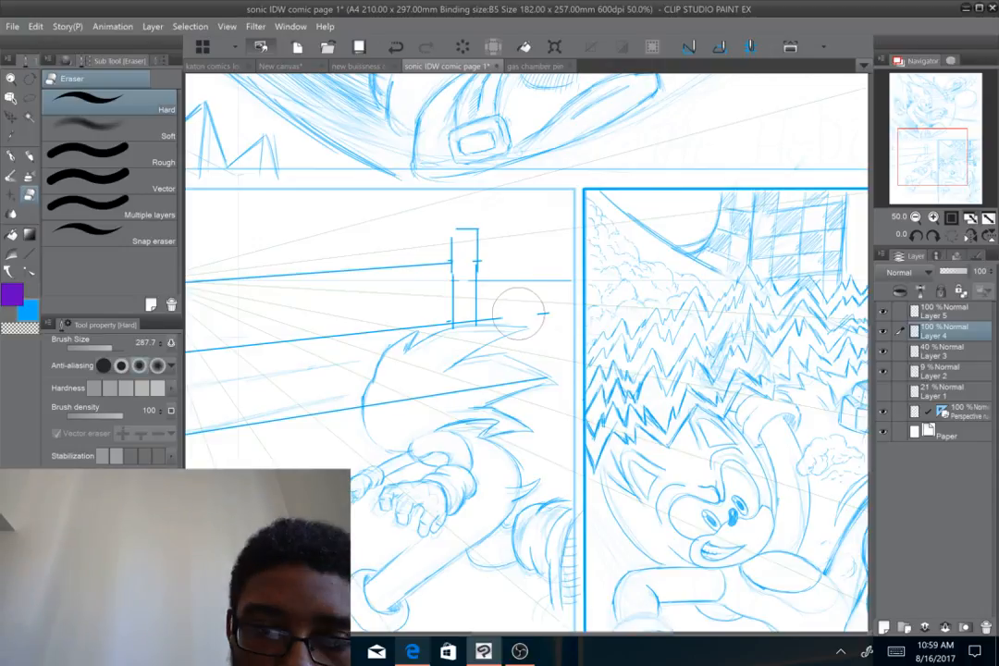
click(542, 319)
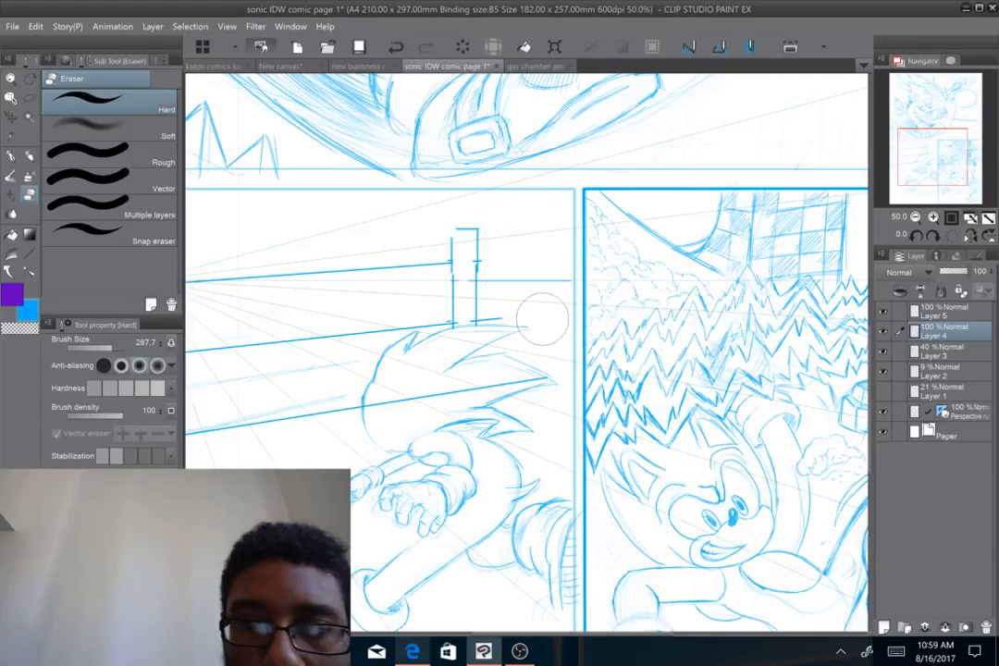
scroll(658, 262, down, 2)
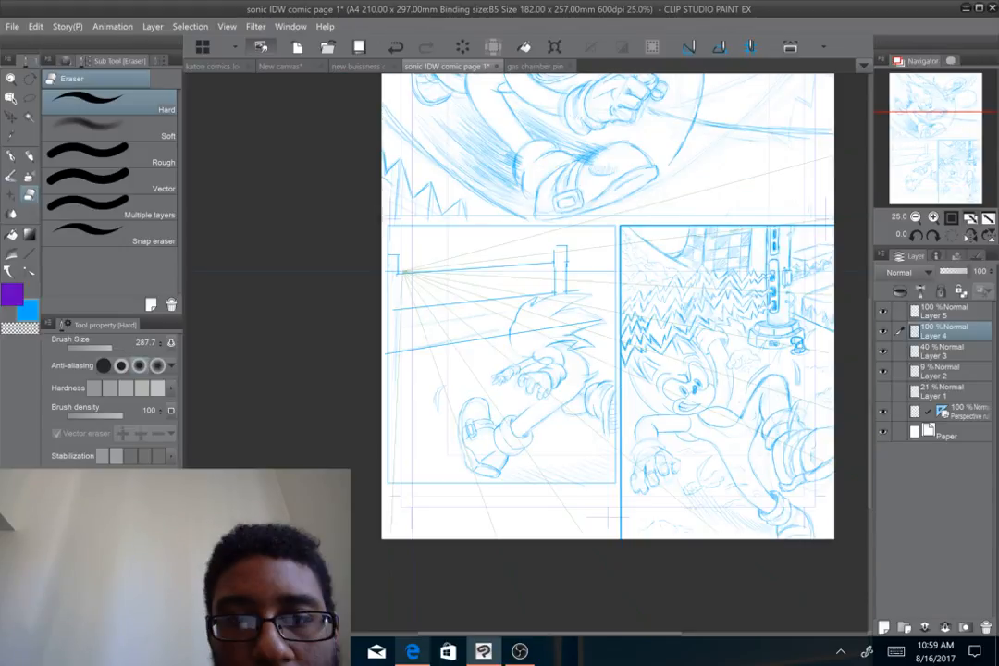
scroll(574, 343, down, 1)
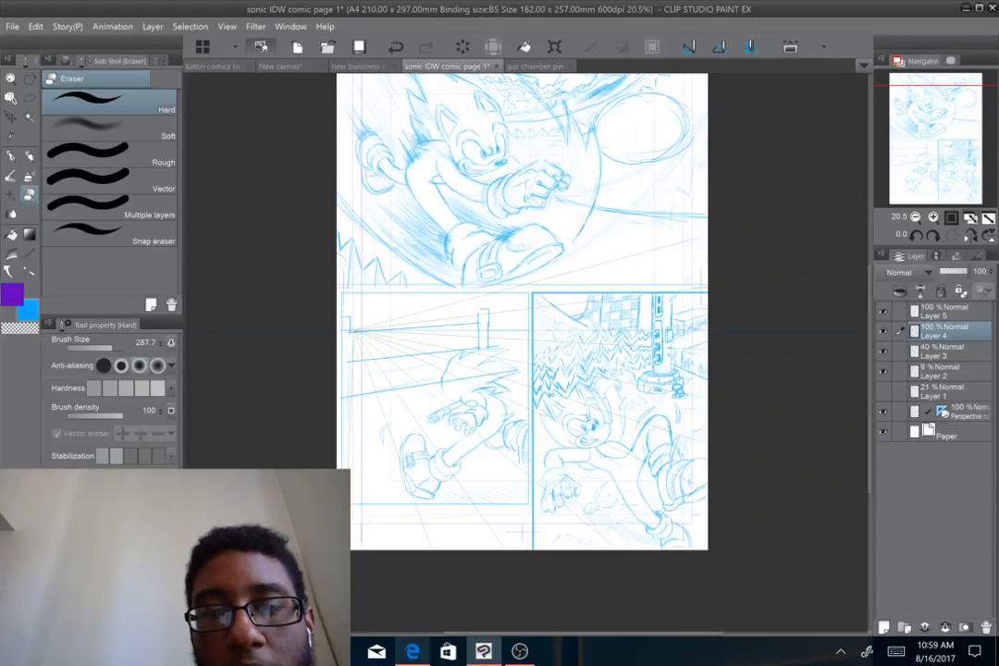
drag(528, 315, 500, 386)
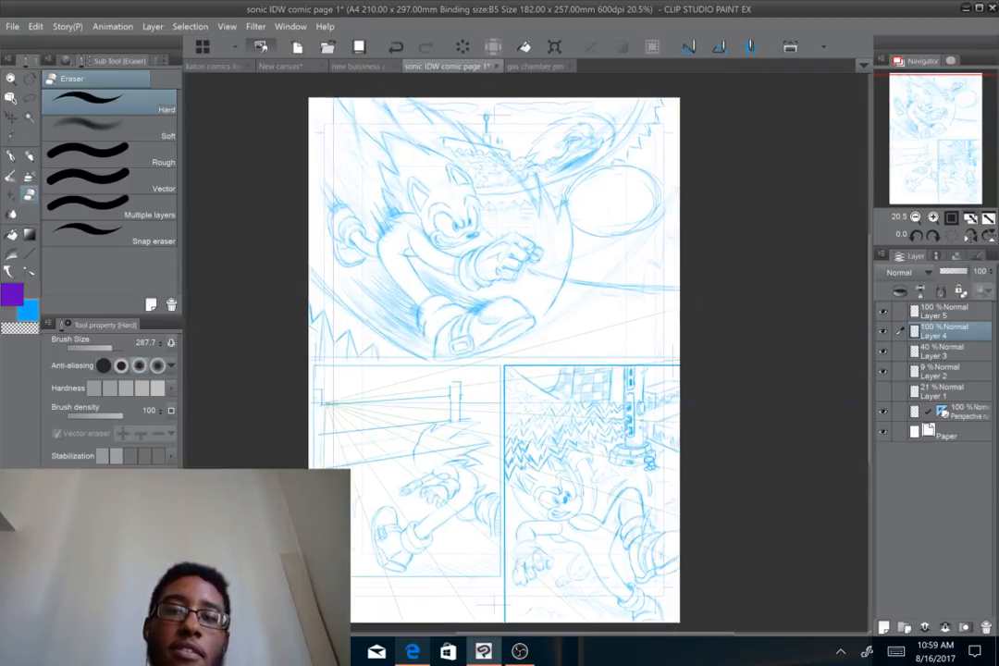